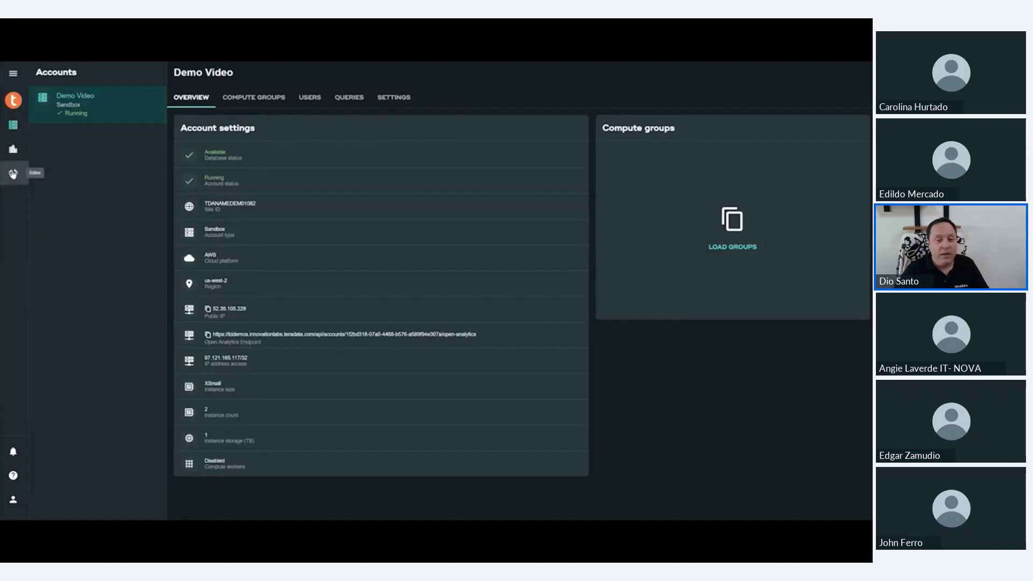
# Open the Editor and connect to the Demo Video account using its username and password.
pyautogui.click(13, 174)
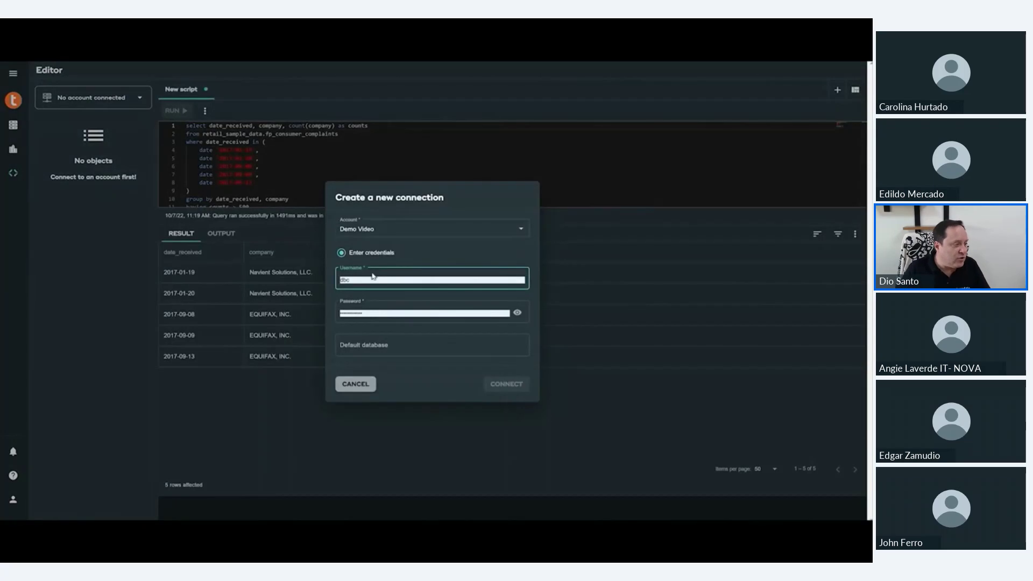
pyautogui.click(366, 312)
pyautogui.press('Return')
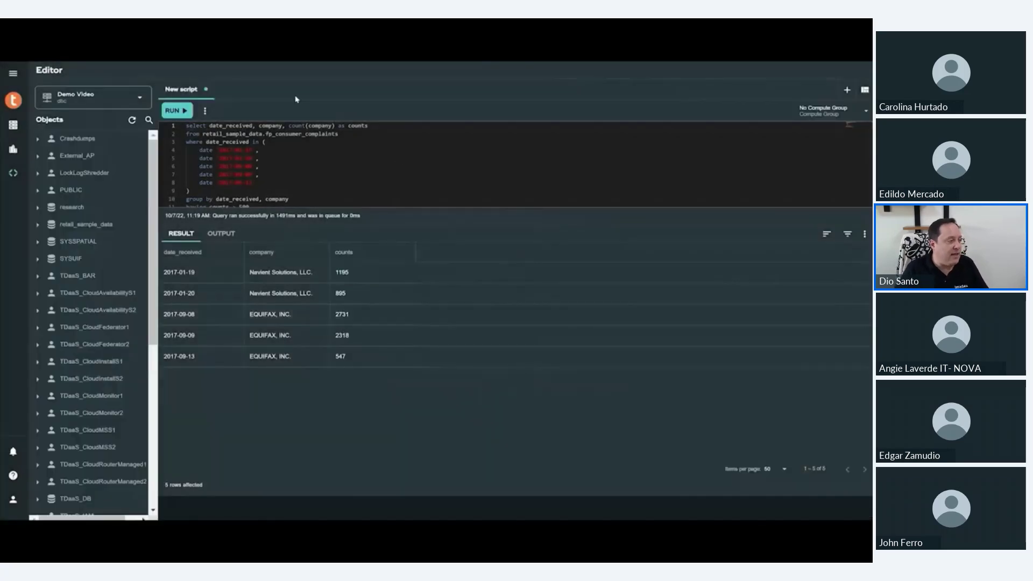
pyautogui.moveTo(36, 118); pyautogui.dragTo(63, 127)
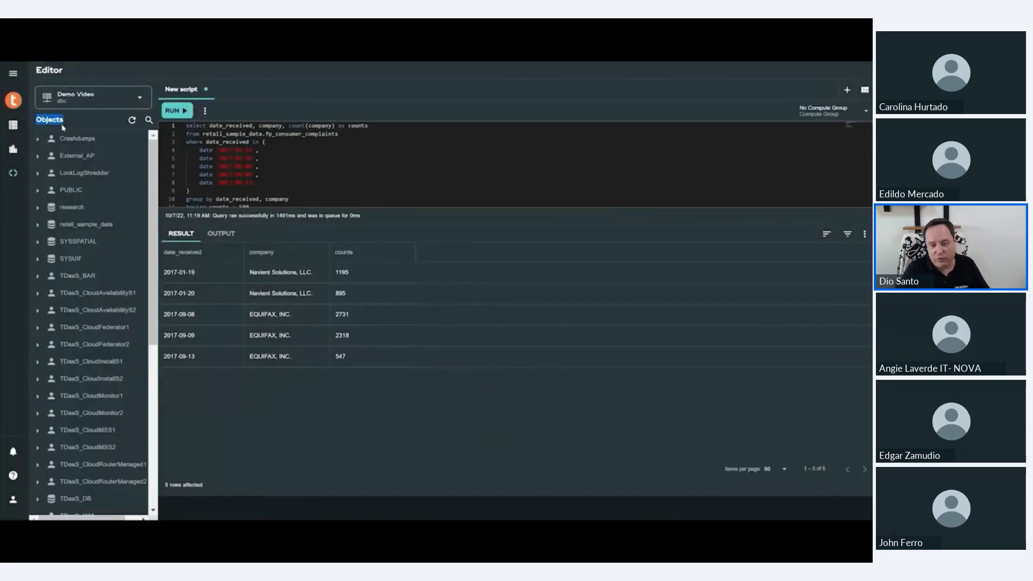
pyautogui.click(60, 138)
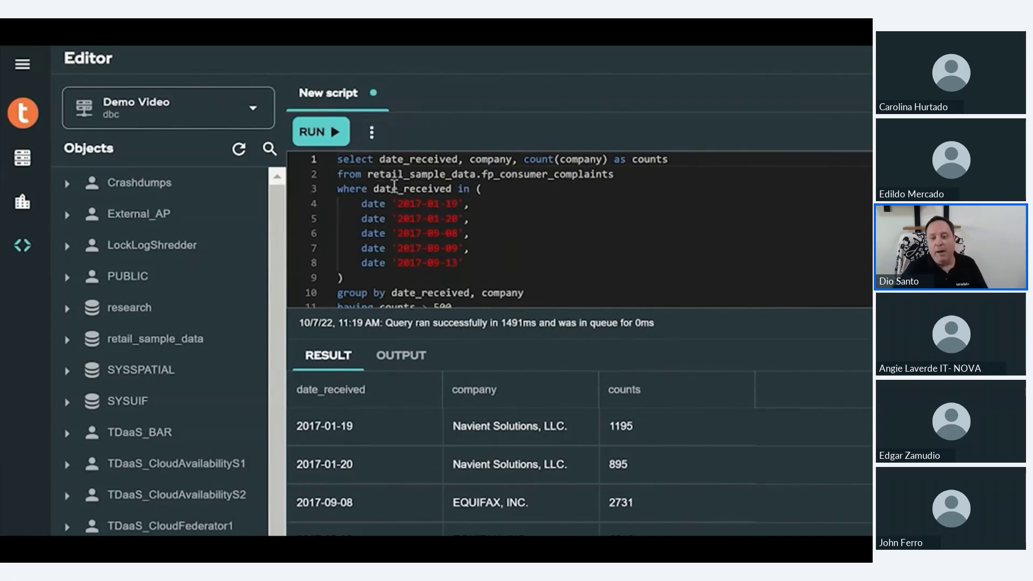
pyautogui.moveTo(374, 188); pyautogui.dragTo(499, 279)
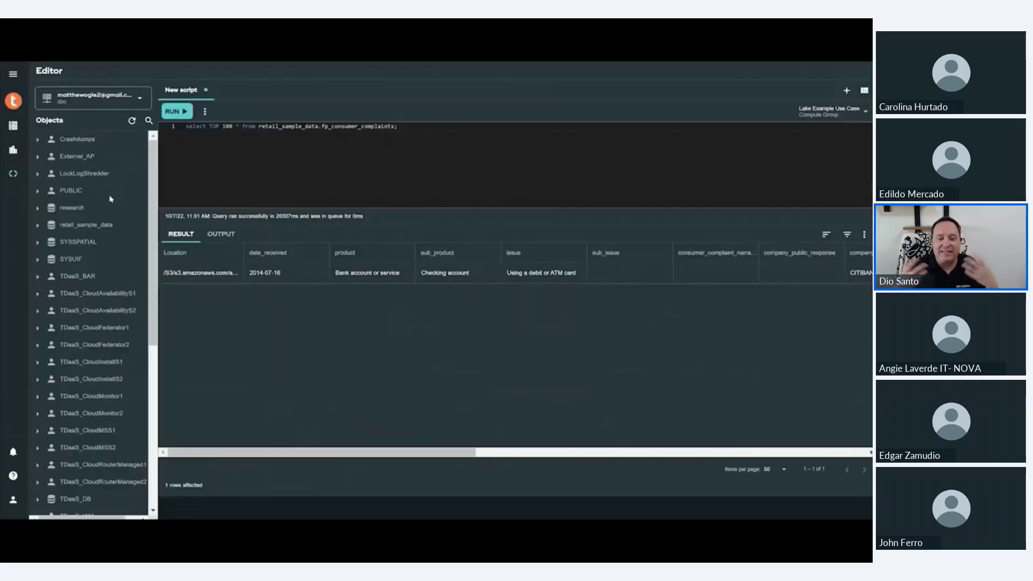
# Switch the compute group to Lake Example Use Case.
pyautogui.click(140, 99)
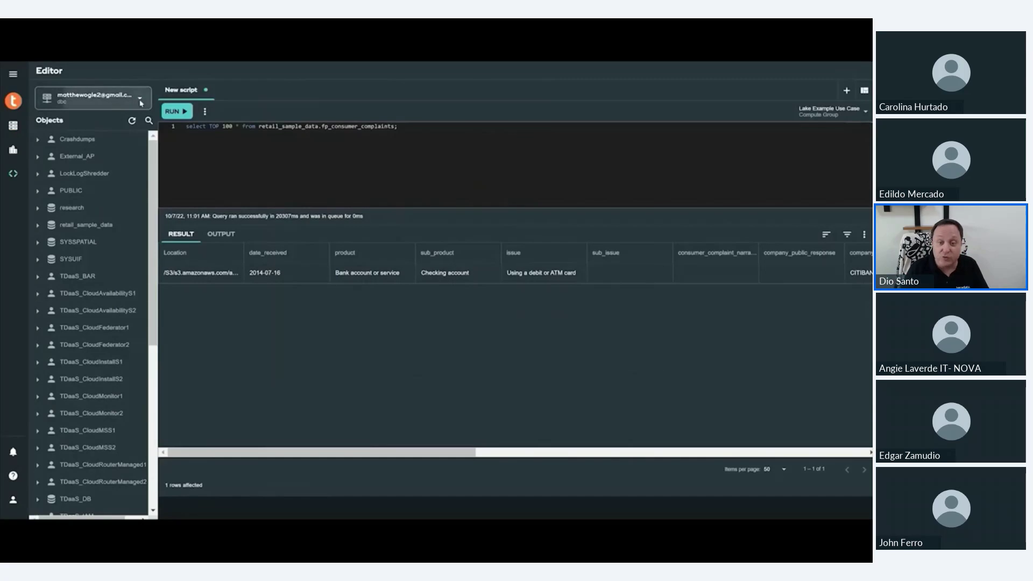
pyautogui.click(140, 100)
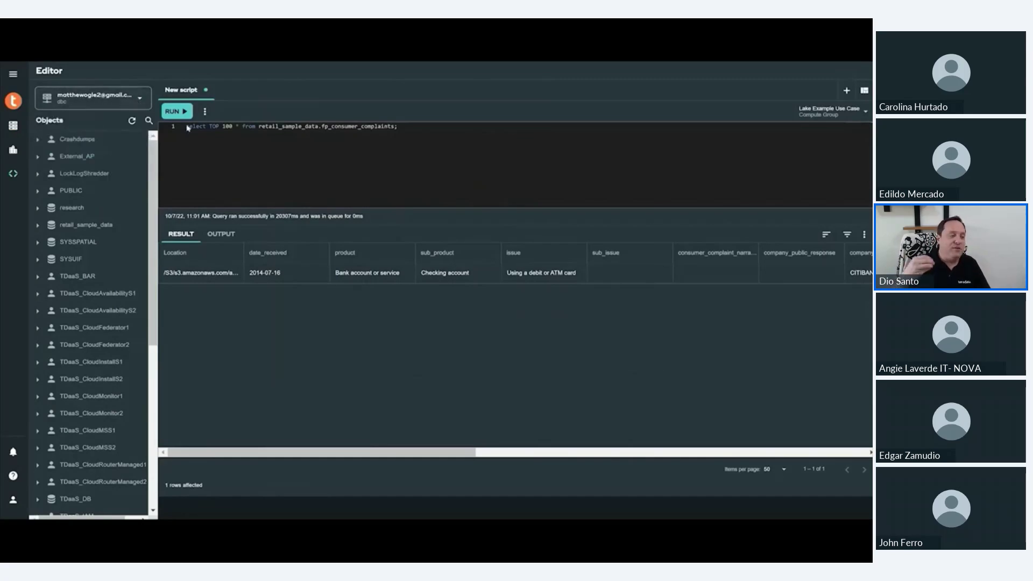
pyautogui.click(863, 115)
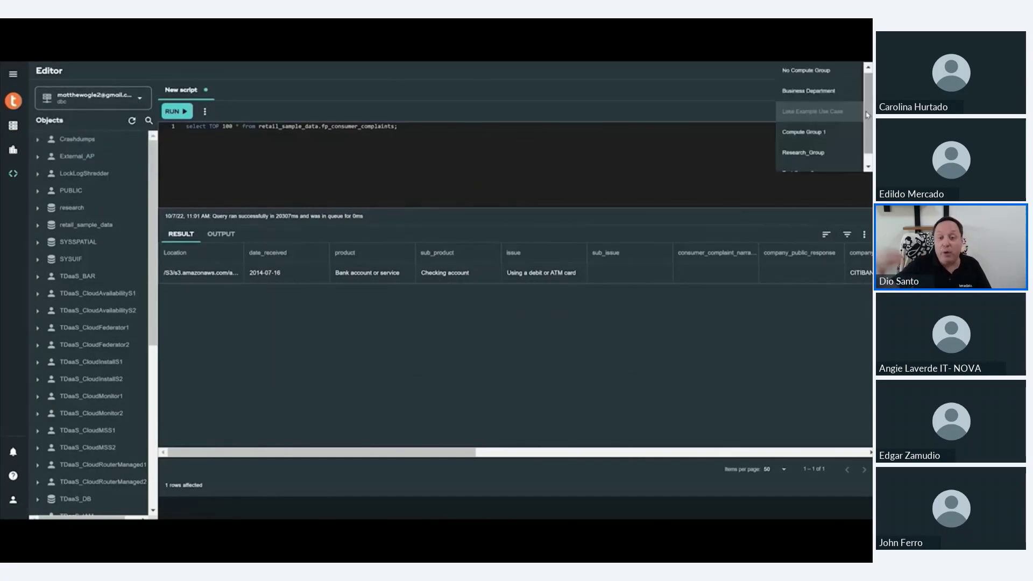
pyautogui.click(829, 114)
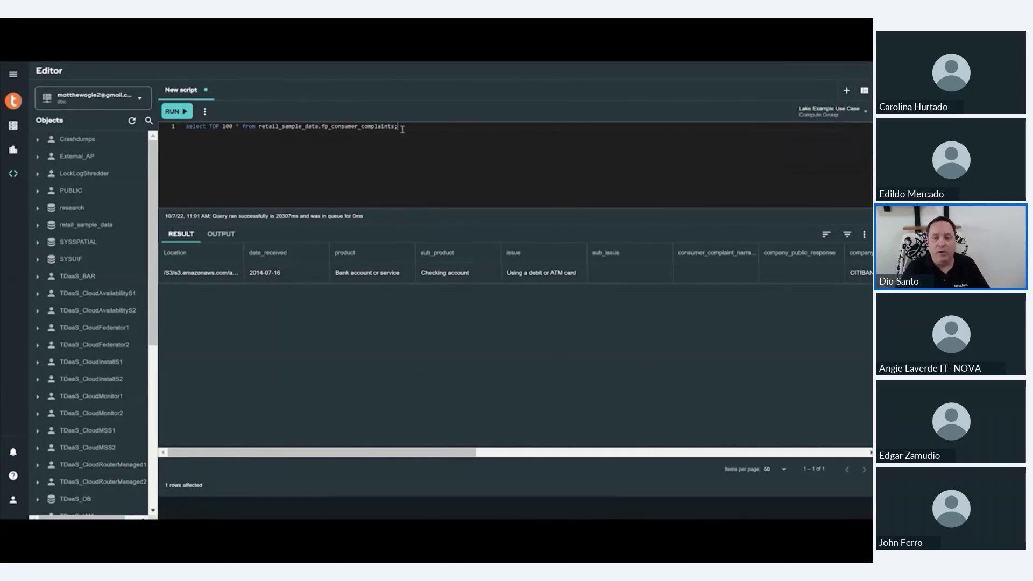
# Run the TOP 100 query on fp_consumer_complaints and review its results.
pyautogui.moveTo(398, 127); pyautogui.dragTo(186, 127)
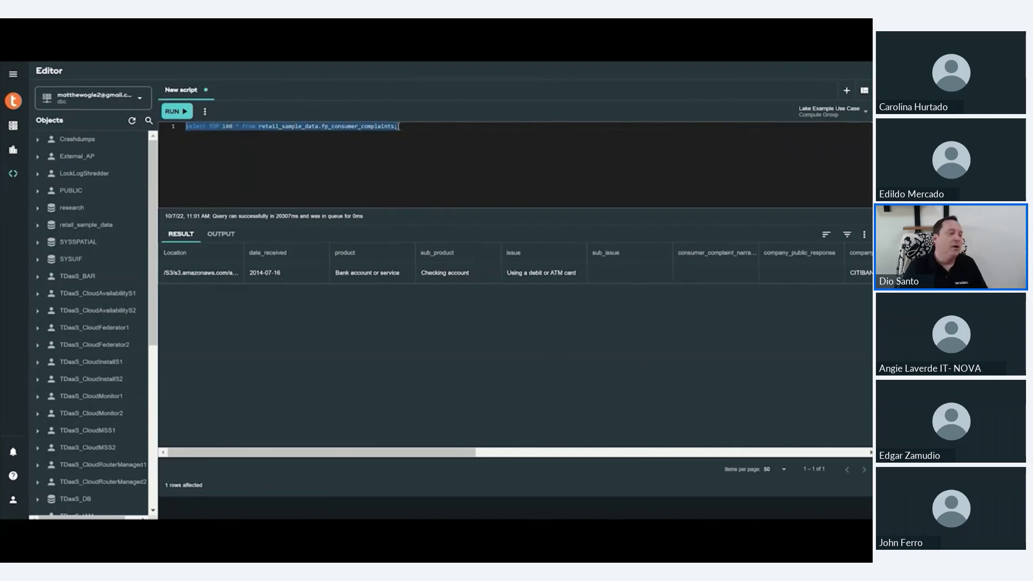
pyautogui.click(177, 111)
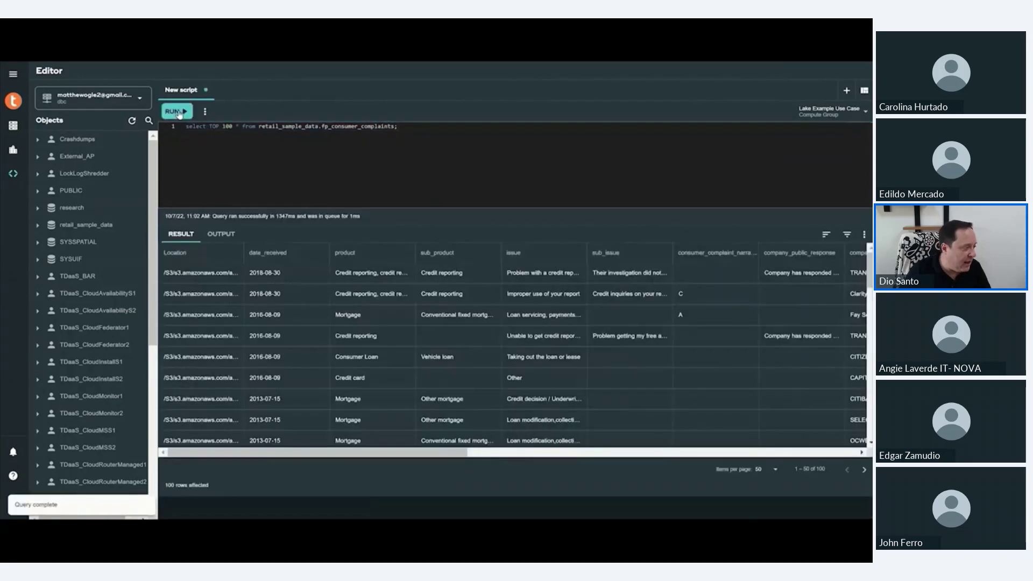
pyautogui.scroll(-5, 278, 369)
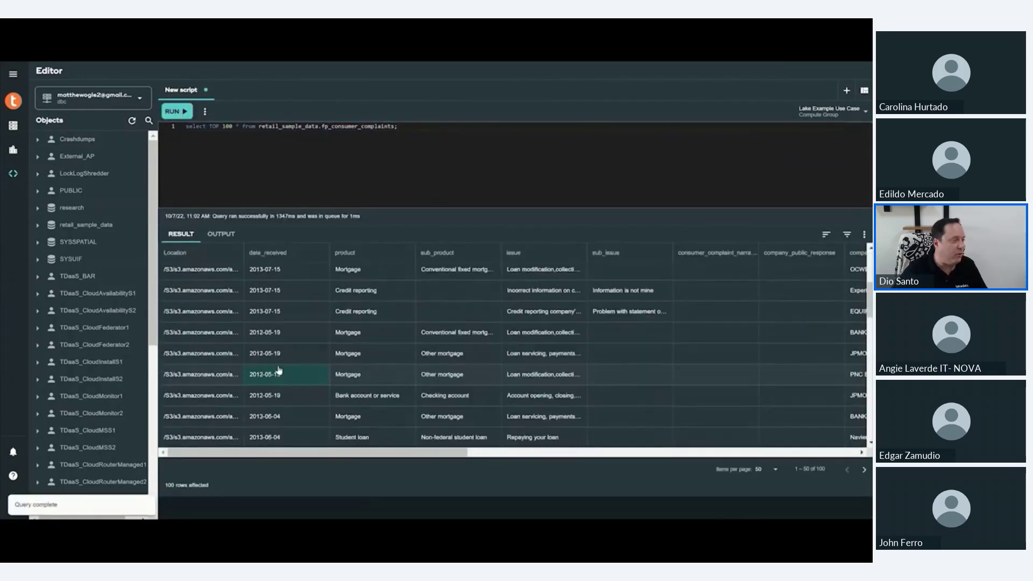
pyautogui.scroll(5, 279, 372)
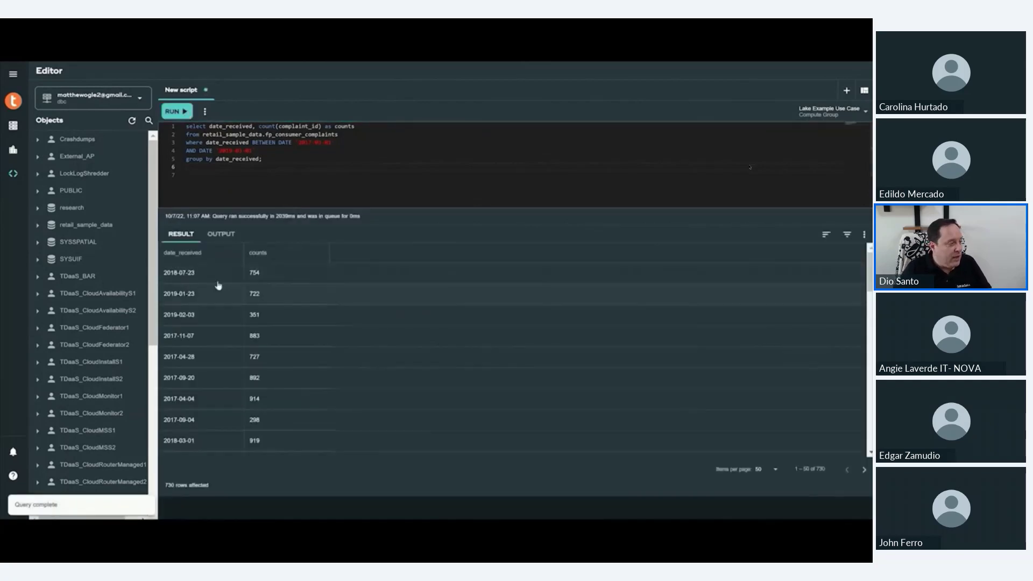
pyautogui.scroll(-5, 223, 277)
pyautogui.scroll(5, 237, 285)
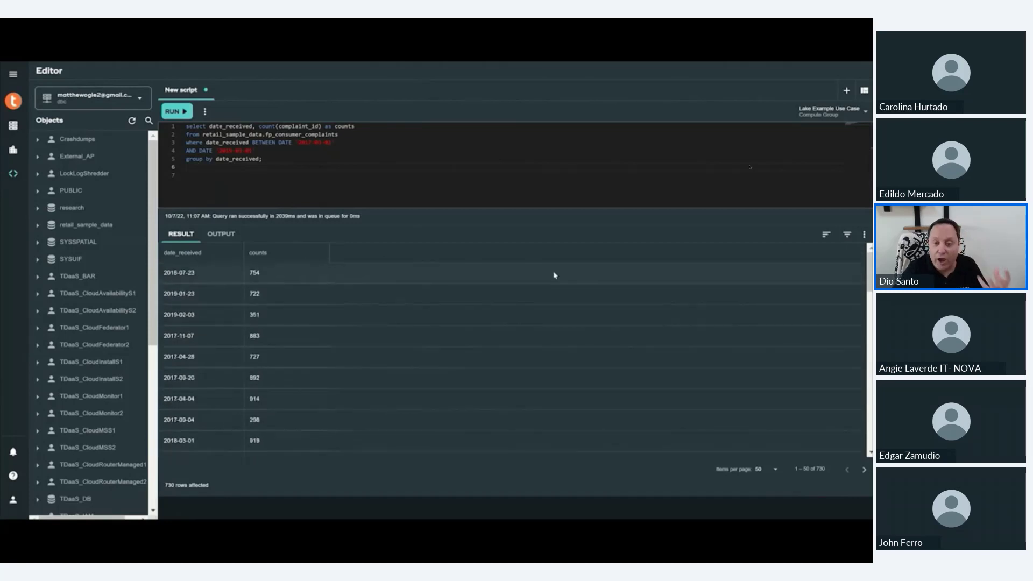
pyautogui.click(214, 234)
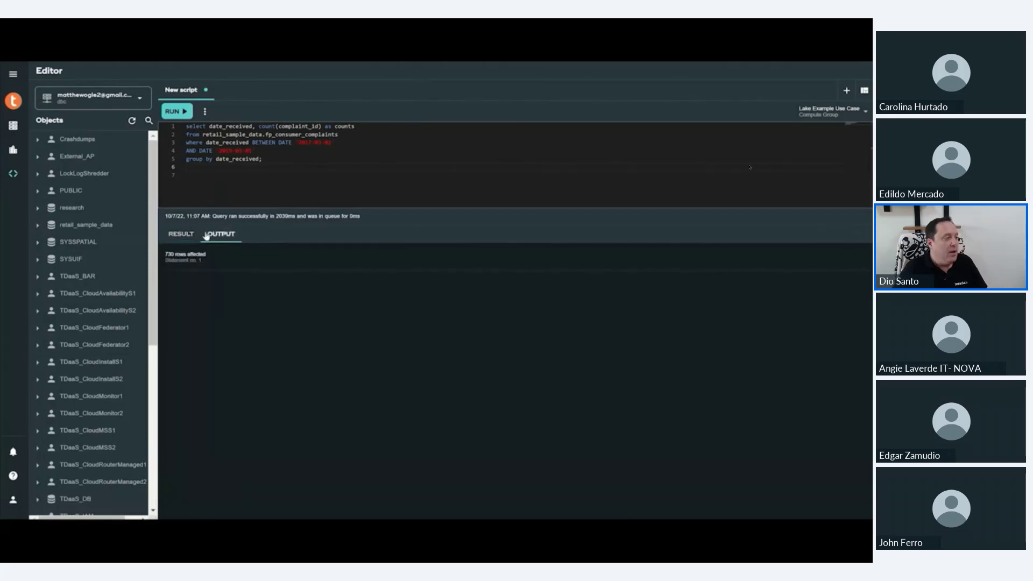
pyautogui.click(180, 234)
pyautogui.click(867, 233)
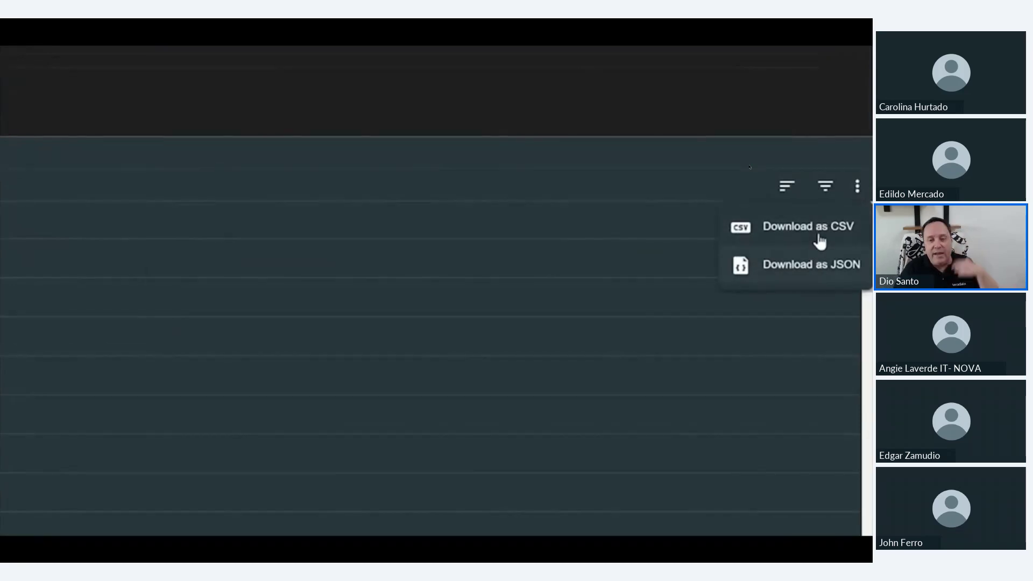
pyautogui.click(637, 153)
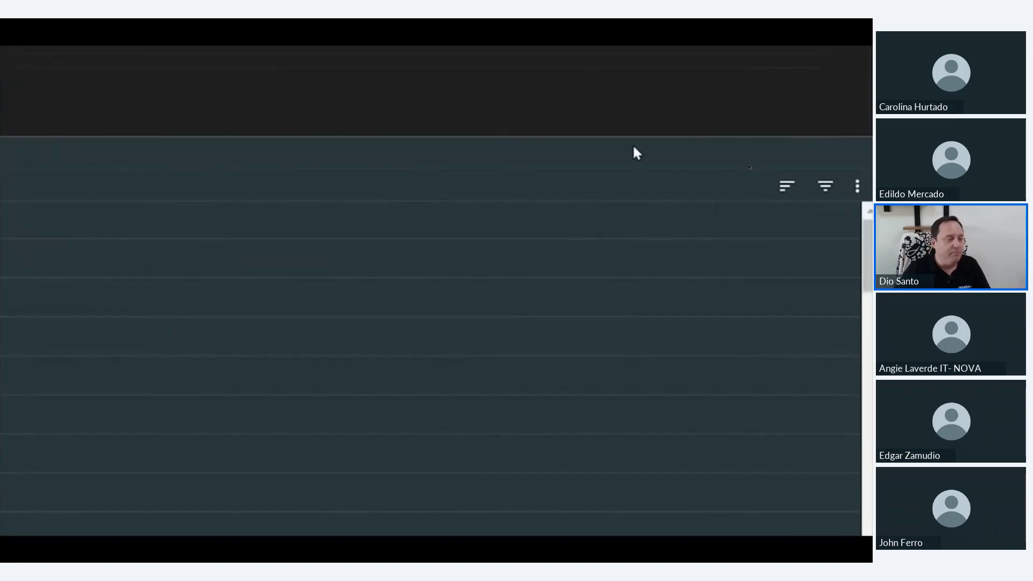
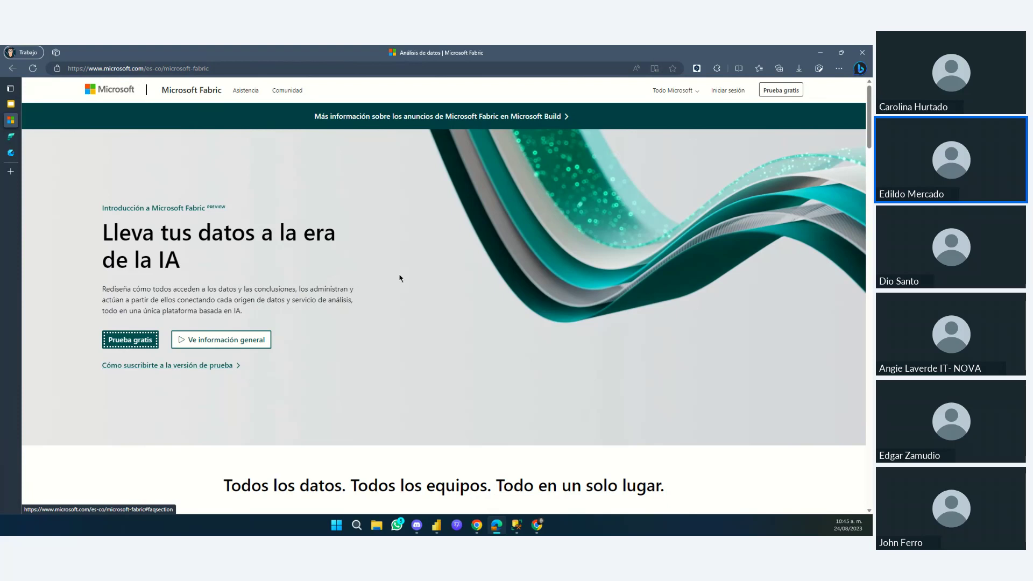
pyautogui.scroll(-5, 422, 263)
pyautogui.scroll(5, 425, 265)
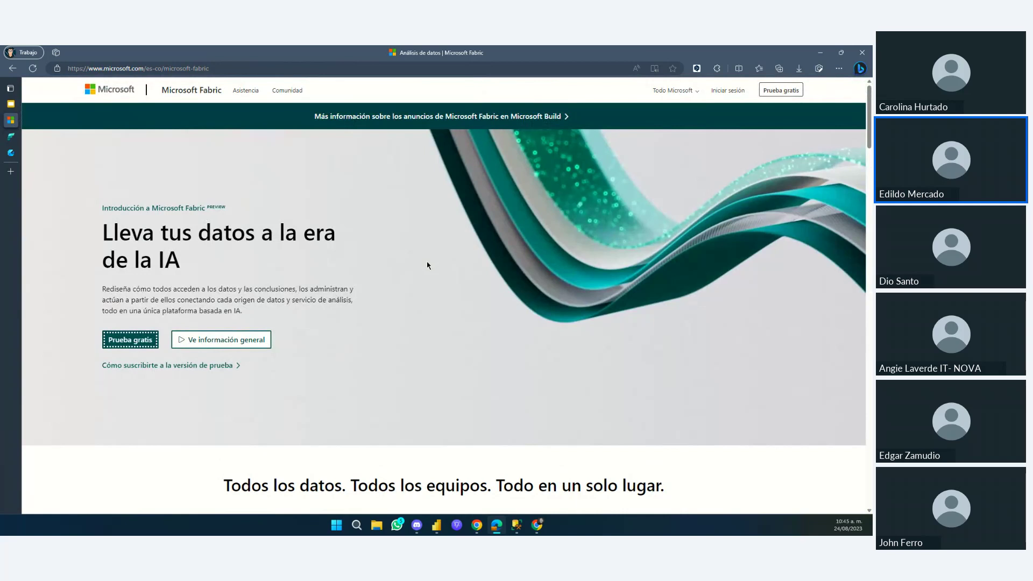
pyautogui.scroll(-6, 583, 168)
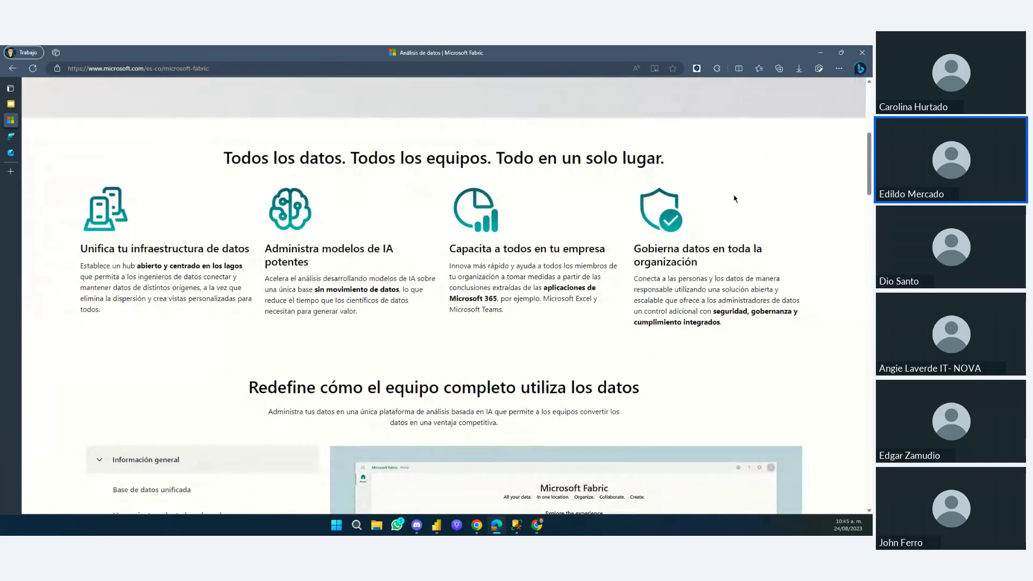
pyautogui.scroll(-5, 407, 189)
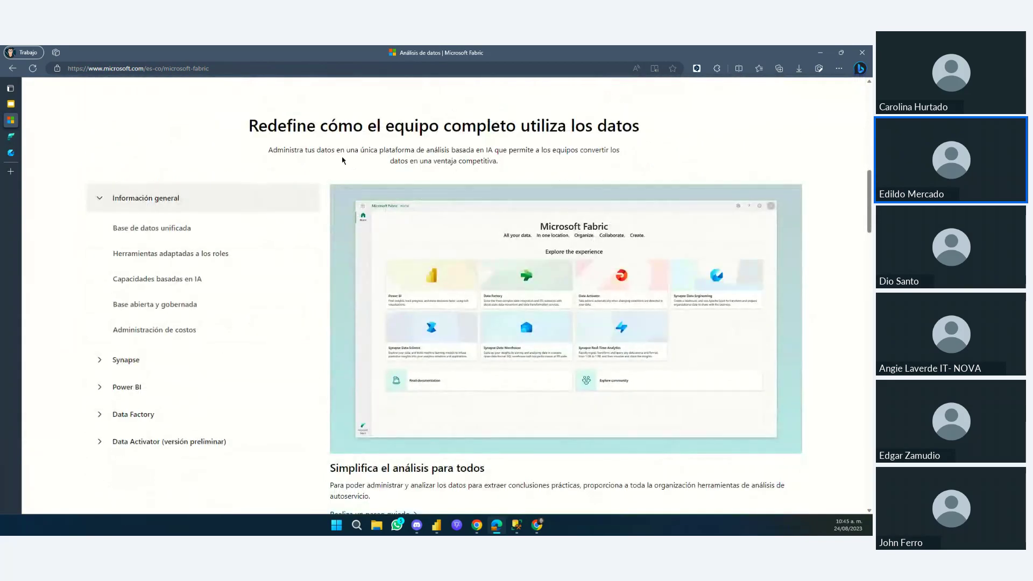
pyautogui.scroll(-7, 464, 146)
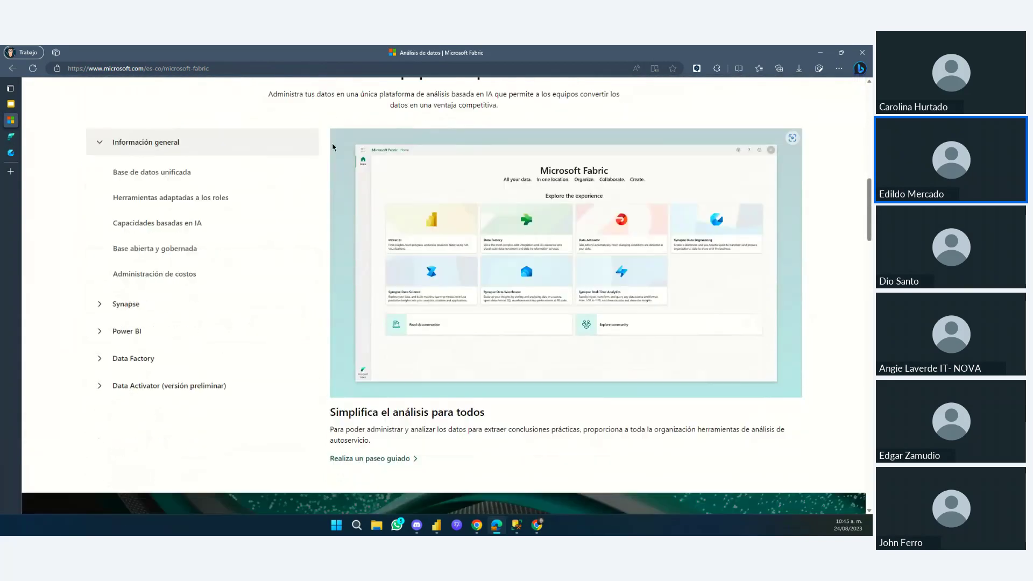
pyautogui.scroll(15, 345, 161)
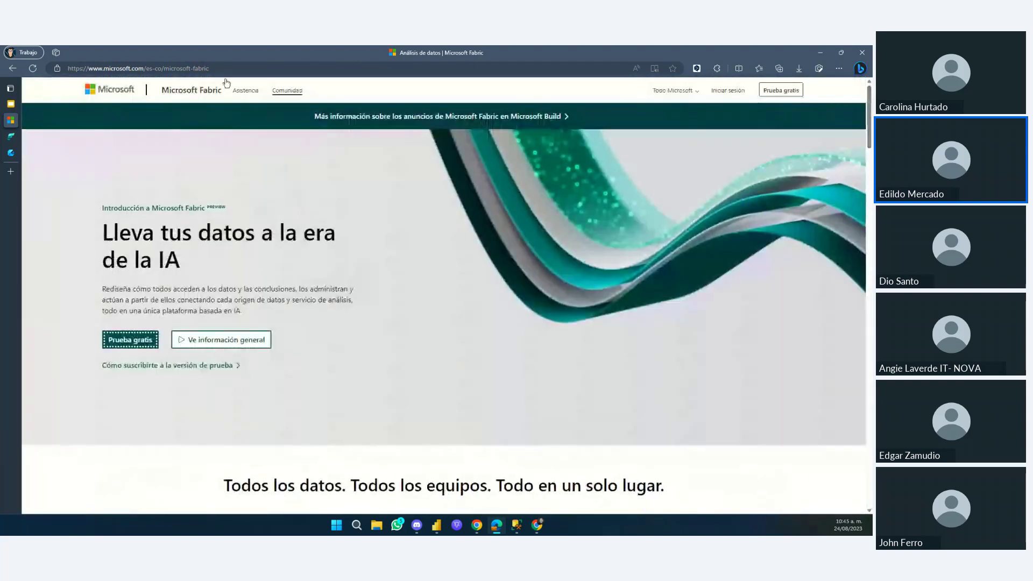
# Go to the Fabric app home and switch to the Power BI experience.
pyautogui.click(10, 137)
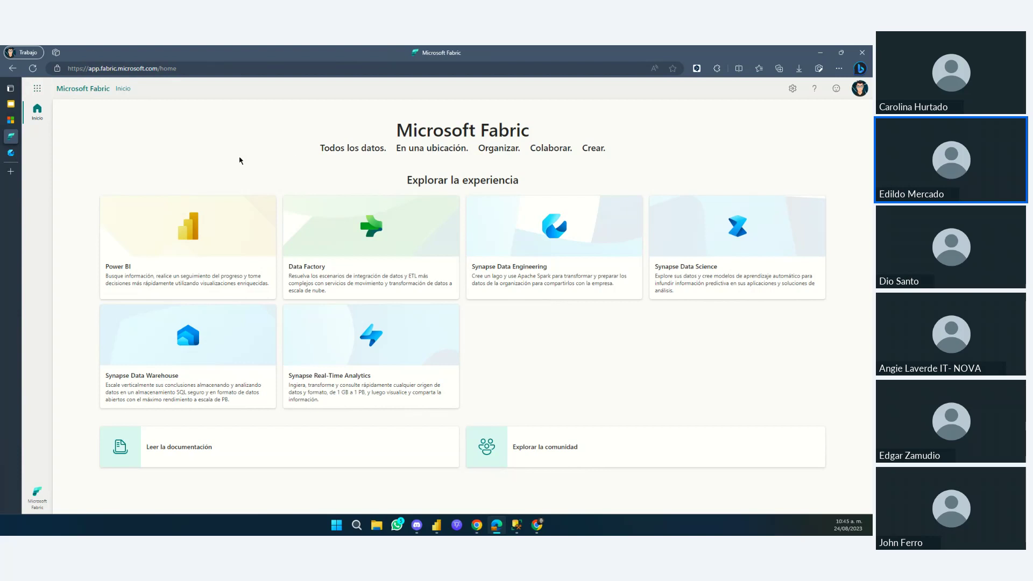
pyautogui.click(36, 495)
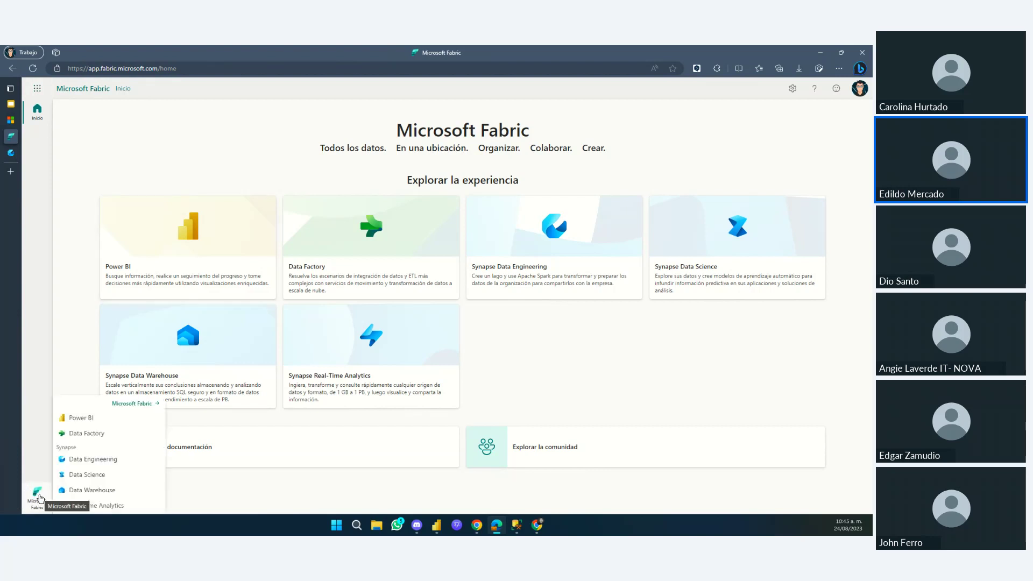
pyautogui.click(78, 419)
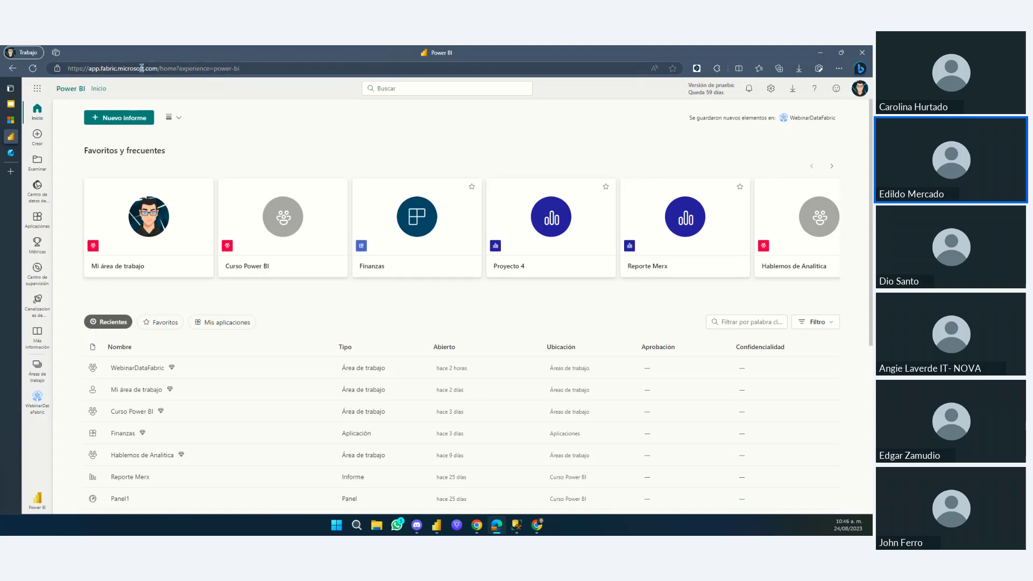
# Check the app.fabric.microsoft.com address, then switch to the Data Engineering experience.
pyautogui.click(97, 69)
pyautogui.click(95, 68)
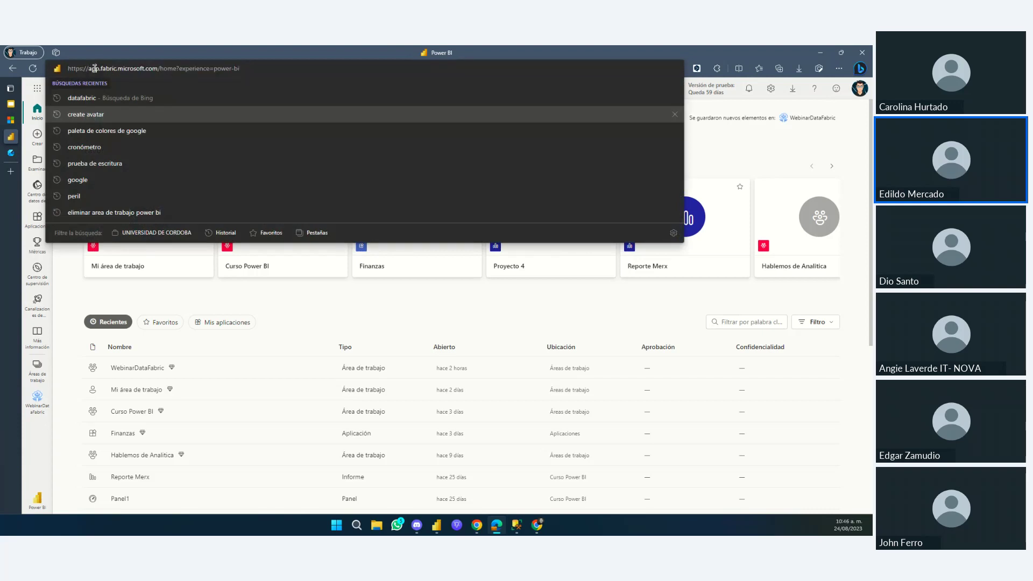
pyautogui.moveTo(89, 68); pyautogui.dragTo(158, 68)
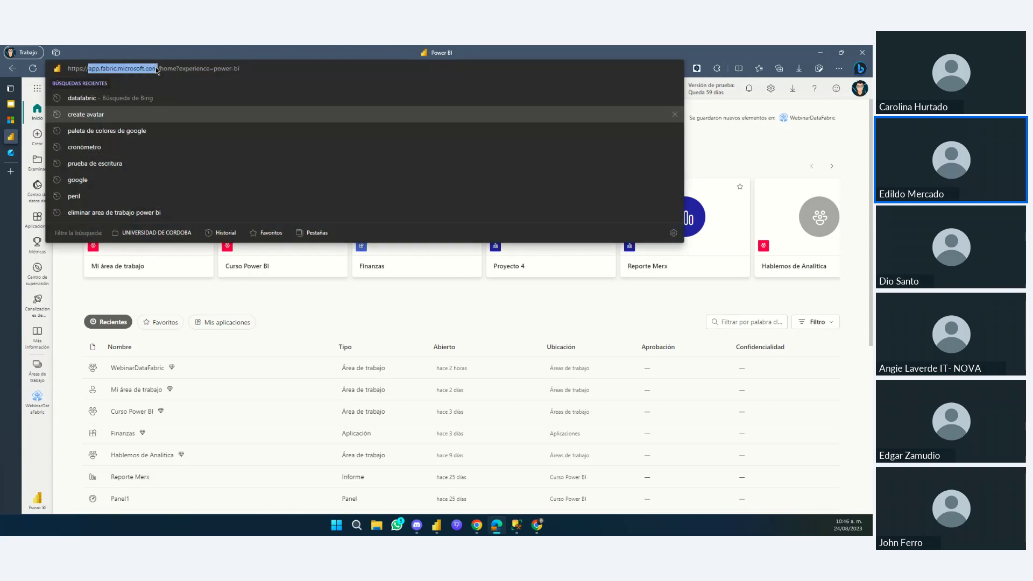
pyautogui.click(245, 68)
pyautogui.click(623, 138)
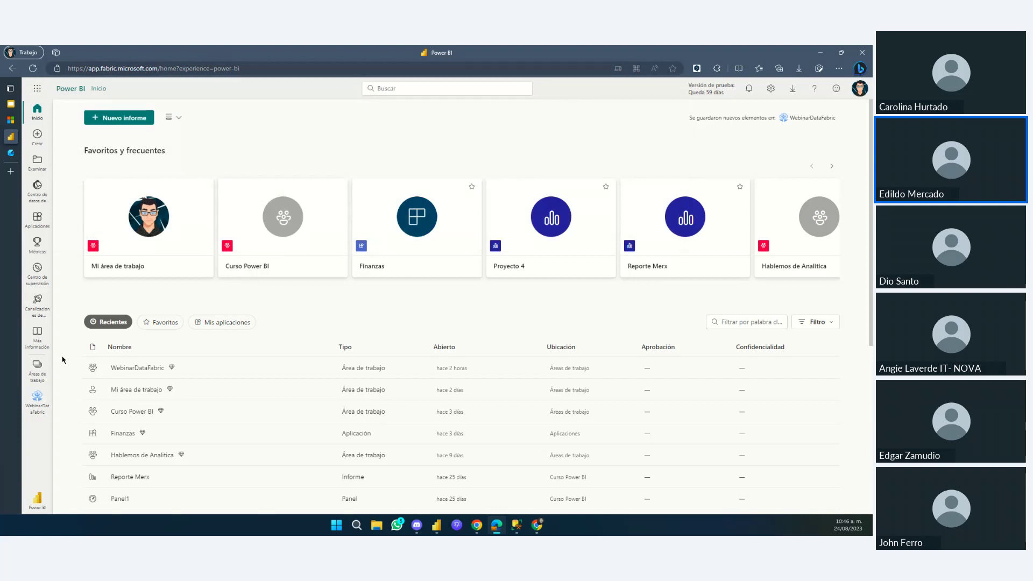
pyautogui.click(37, 499)
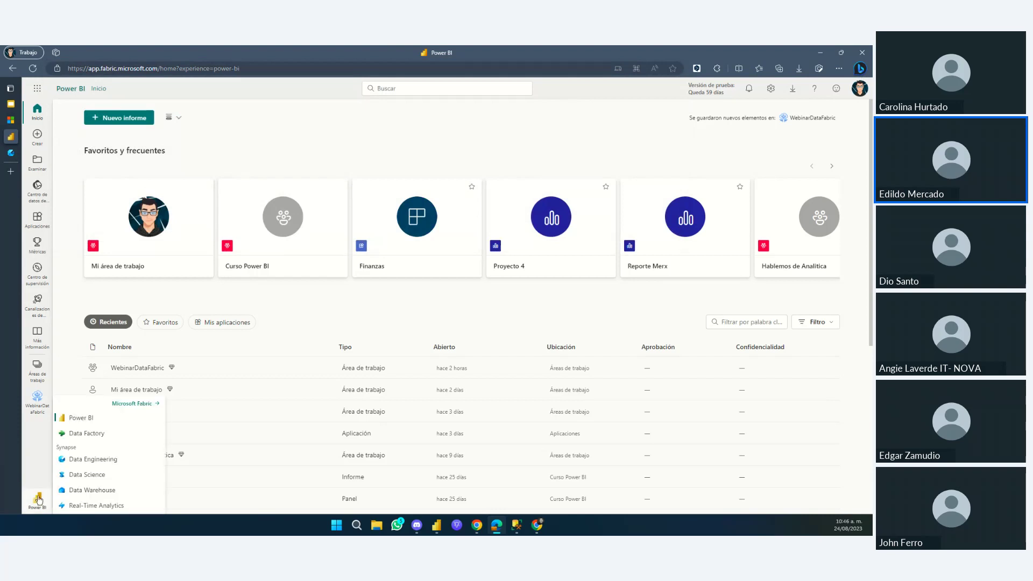
pyautogui.click(93, 461)
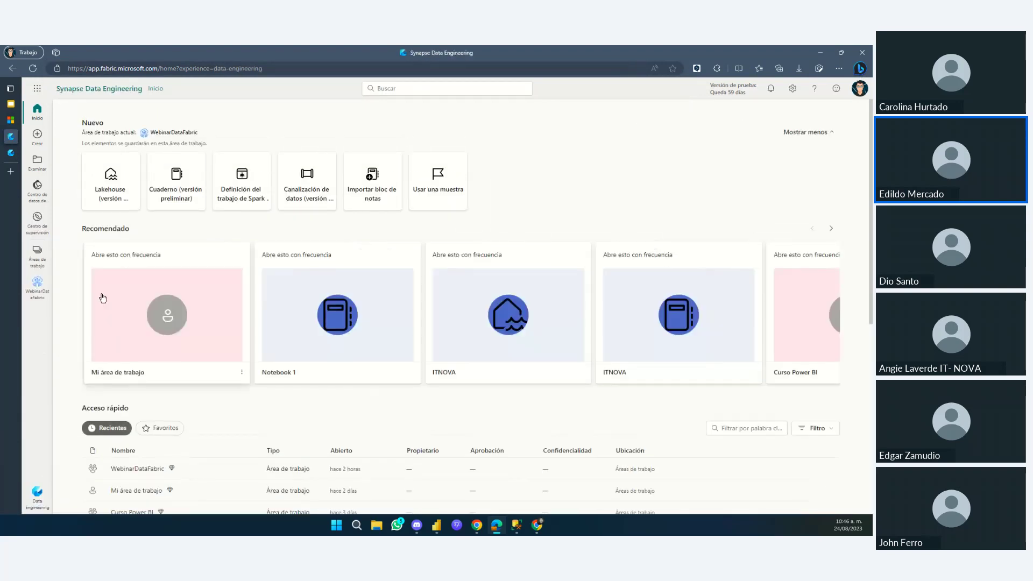
# Start a new workspace and look over its advanced settings and contact list.
pyautogui.click(38, 258)
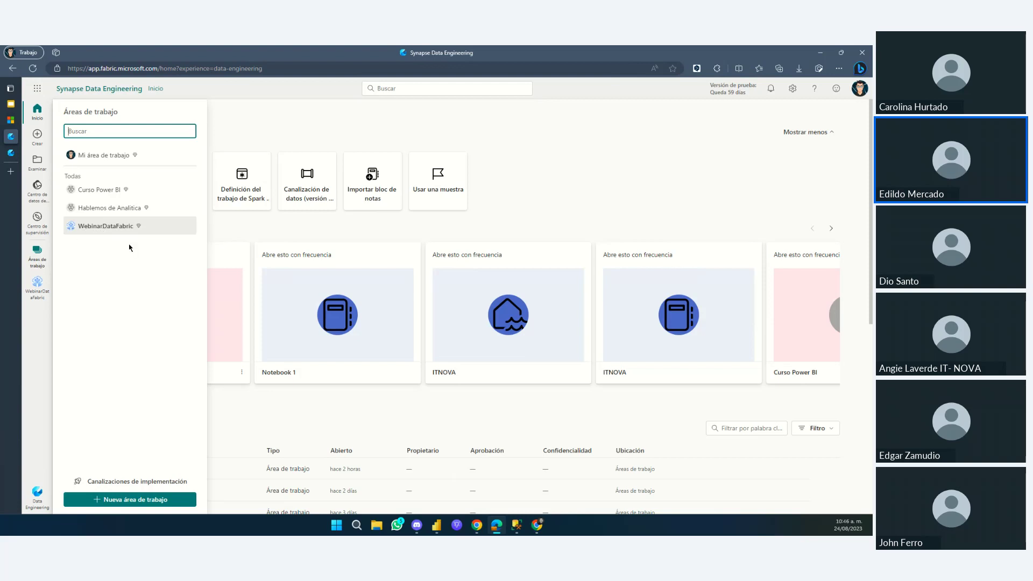
pyautogui.click(89, 499)
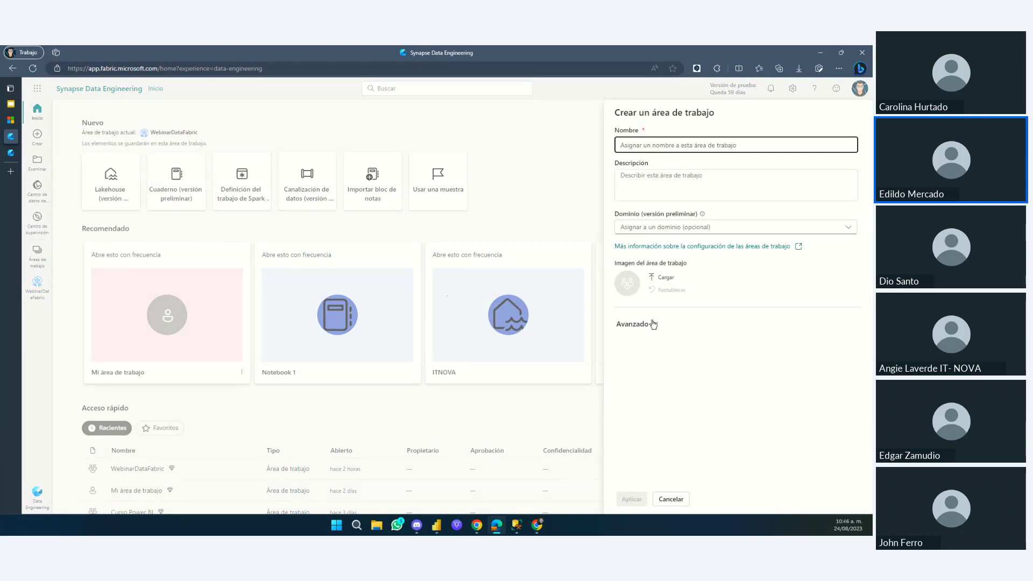
pyautogui.click(654, 324)
pyautogui.click(747, 358)
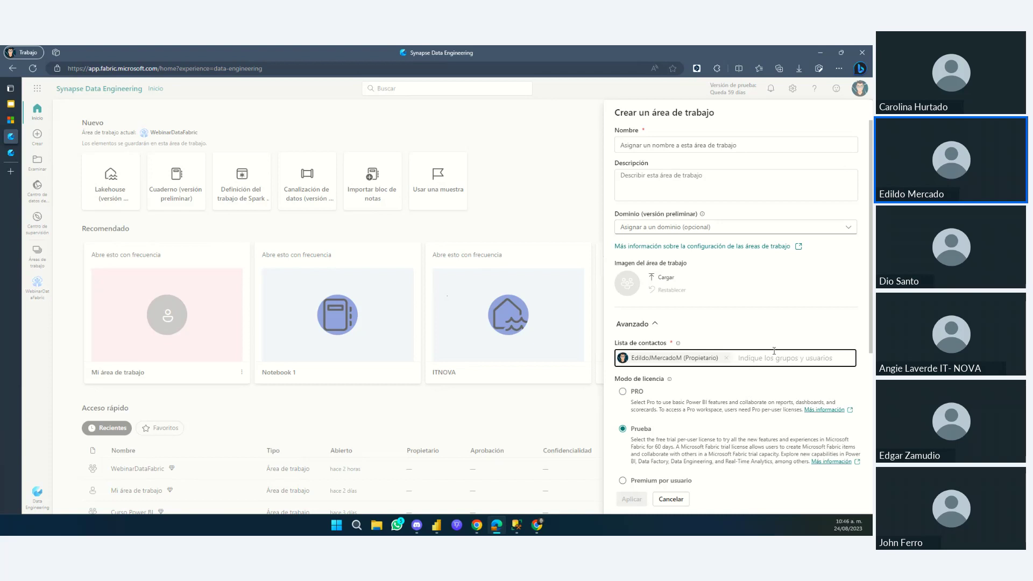
pyautogui.scroll(-3, 764, 366)
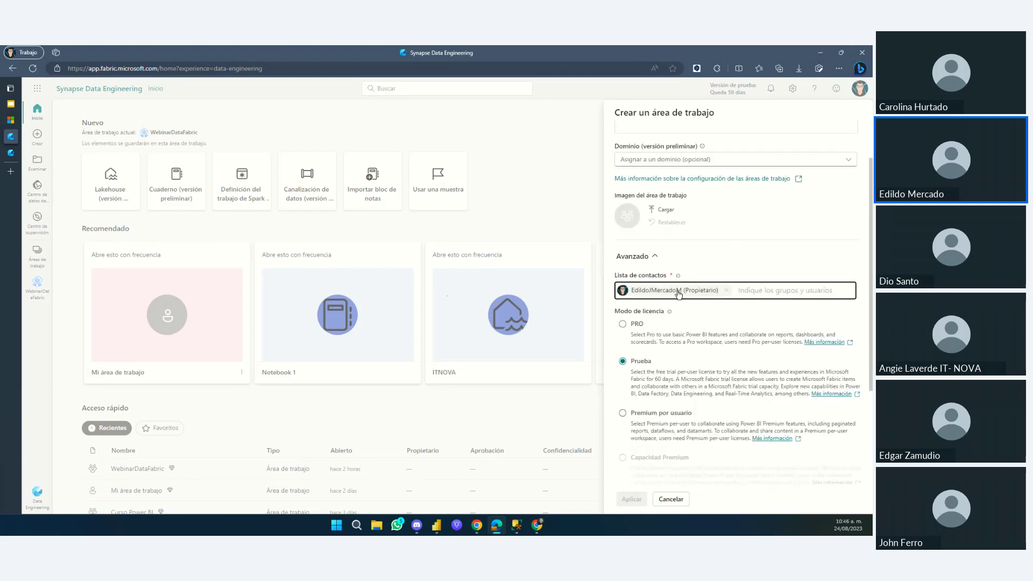
pyautogui.scroll(3, 679, 294)
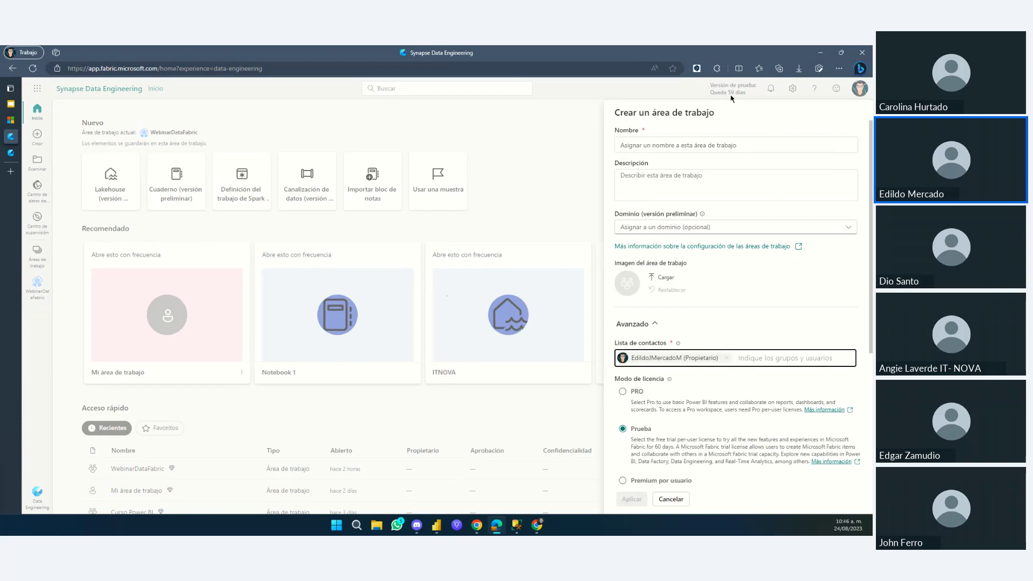
# Cancel the new workspace and open WebinarDataFabric from the workspace list.
pyautogui.click(547, 135)
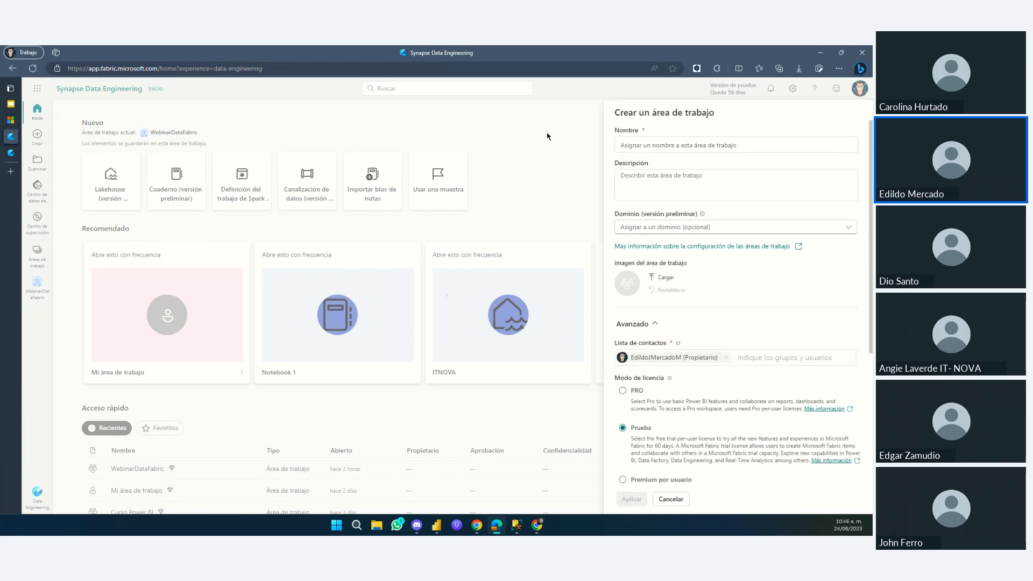
pyautogui.click(37, 253)
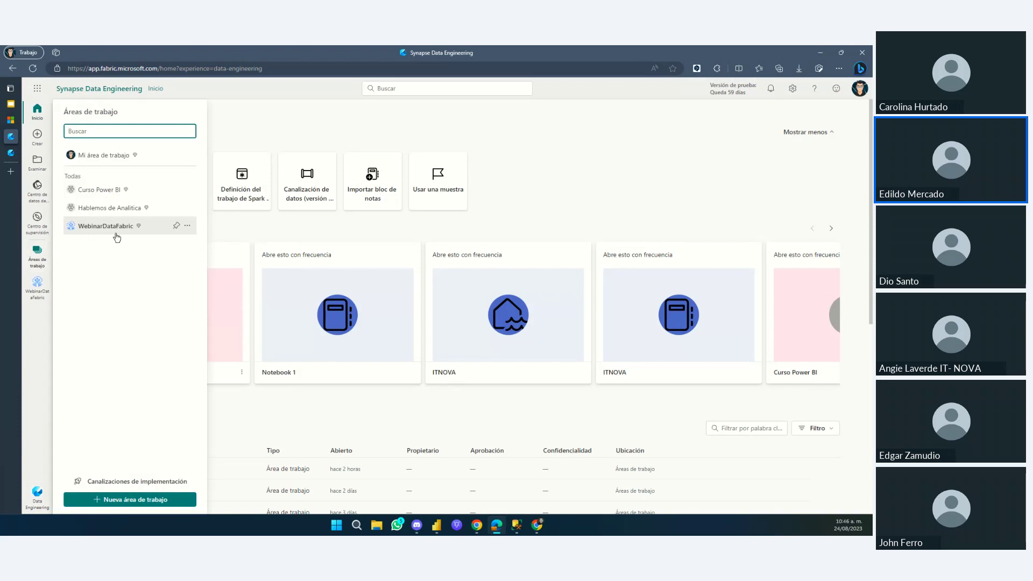
pyautogui.click(45, 298)
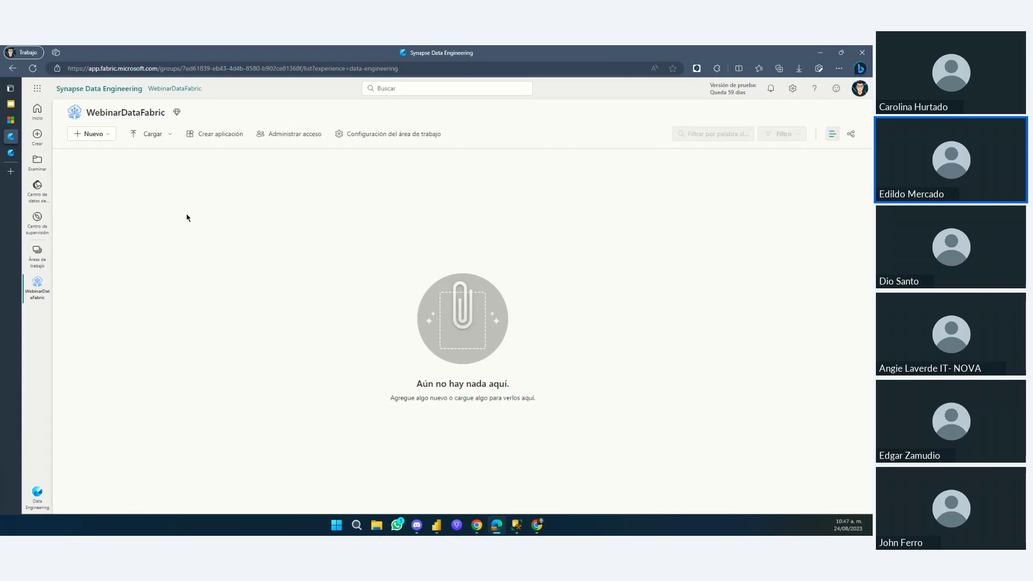
pyautogui.click(105, 138)
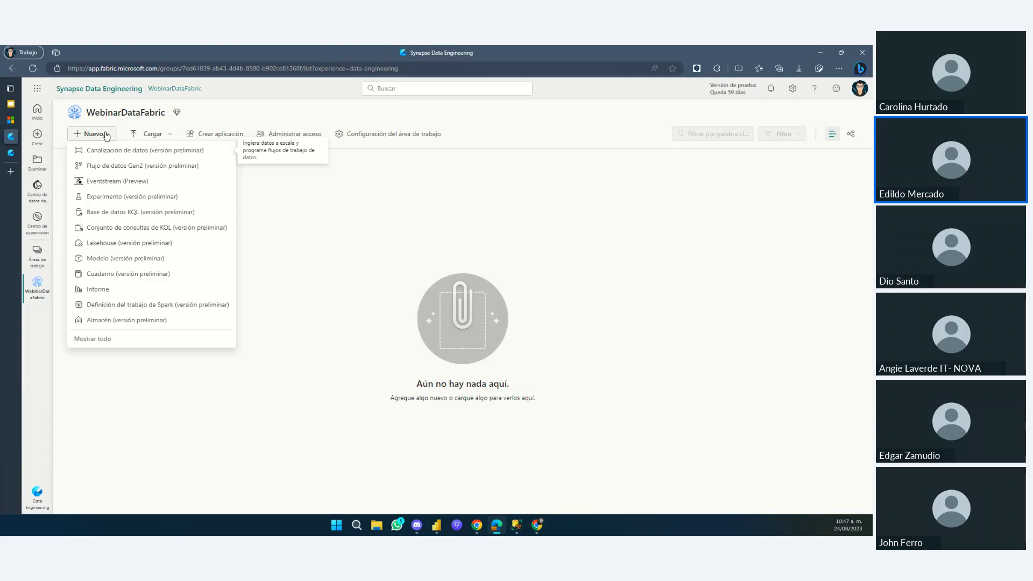
pyautogui.click(106, 137)
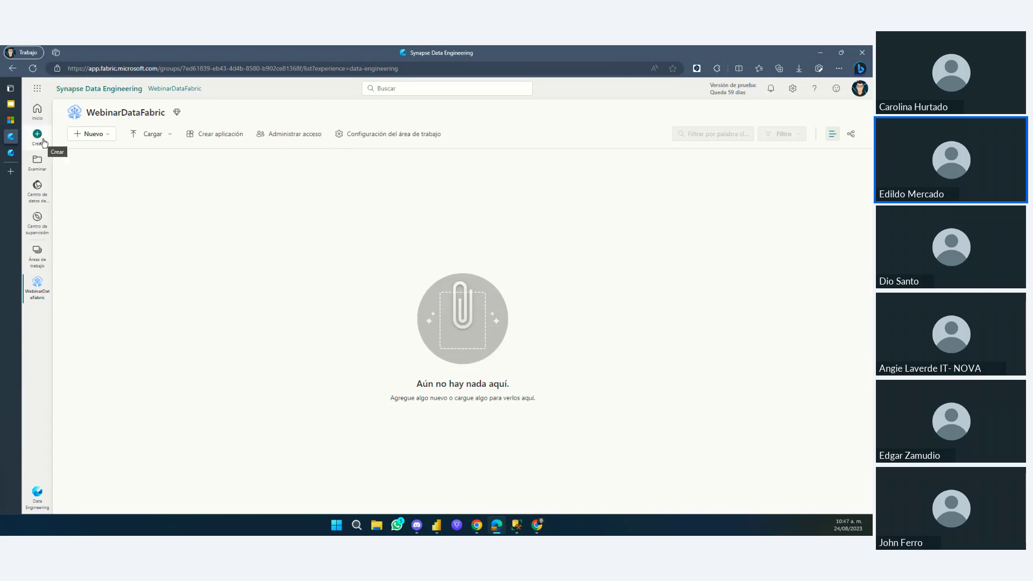
pyautogui.click(44, 143)
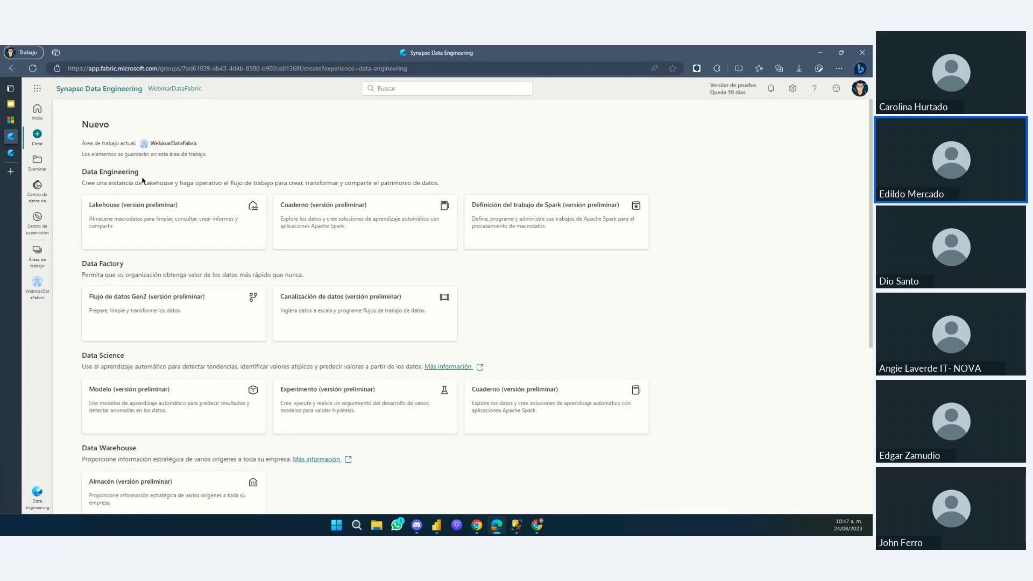
pyautogui.moveTo(143, 174); pyautogui.dragTo(86, 179)
pyautogui.click(75, 210)
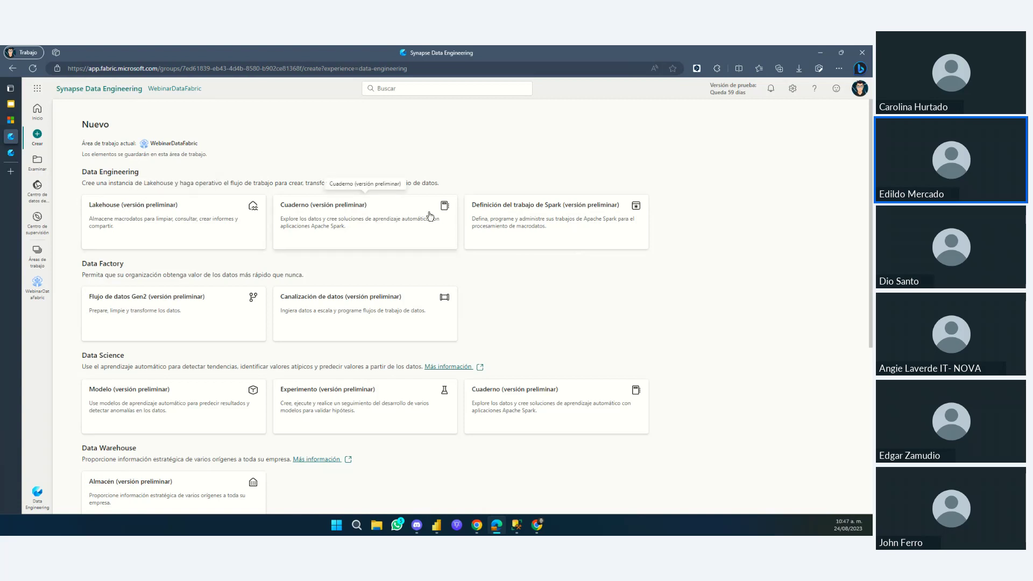
pyautogui.scroll(-2, 135, 185)
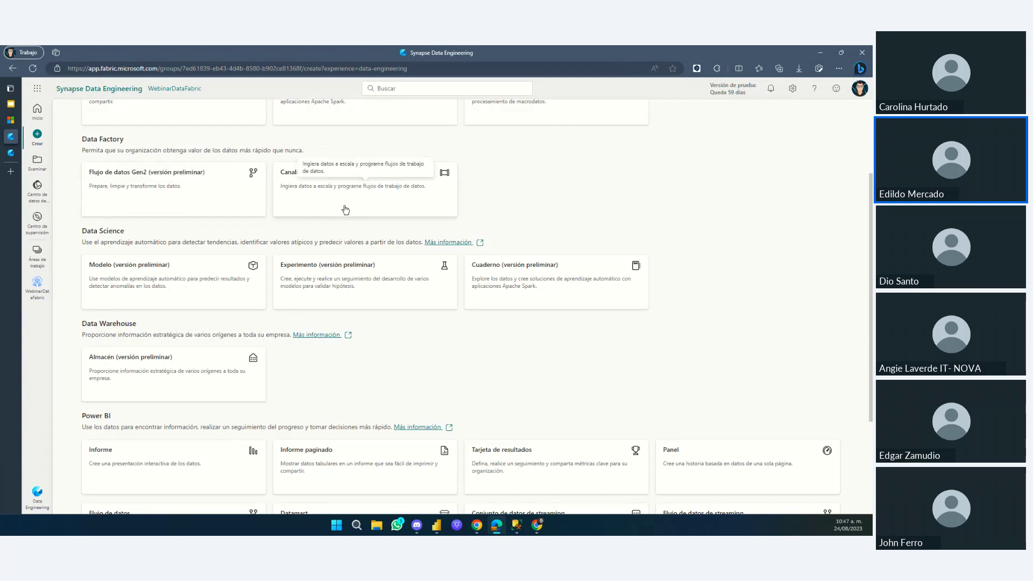
pyautogui.scroll(-1, 228, 212)
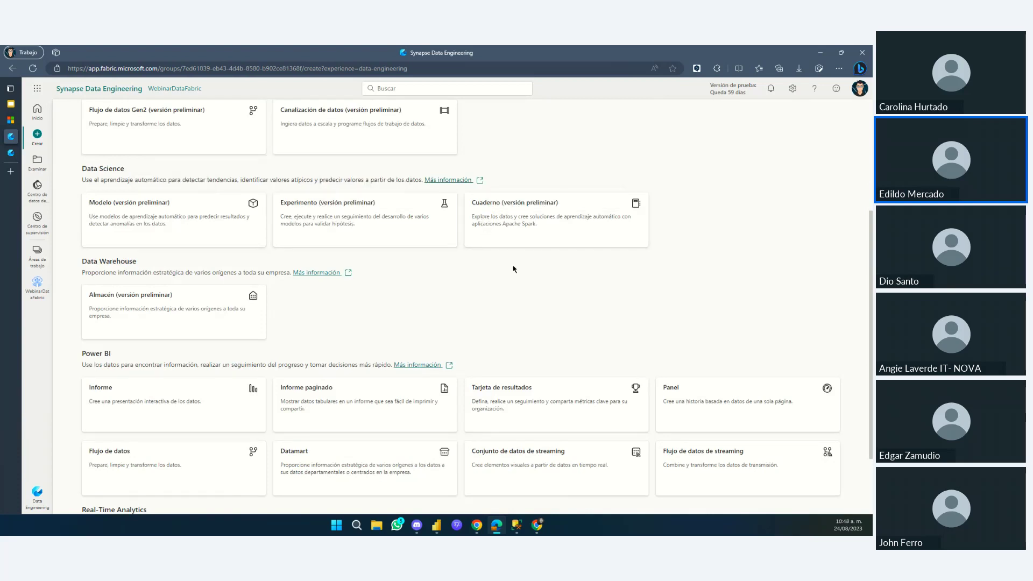
pyautogui.scroll(-2, 513, 269)
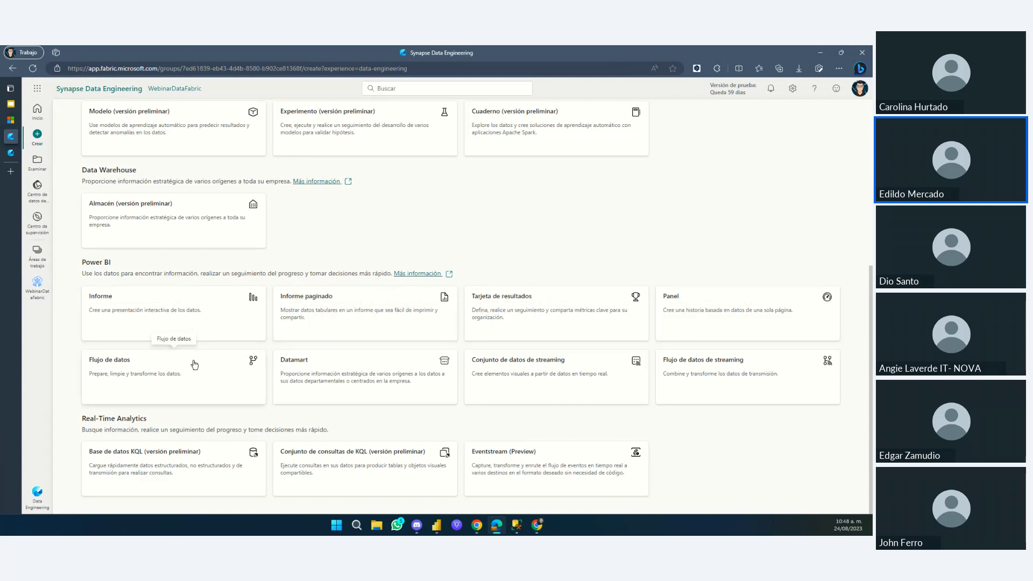
pyautogui.scroll(5, 300, 246)
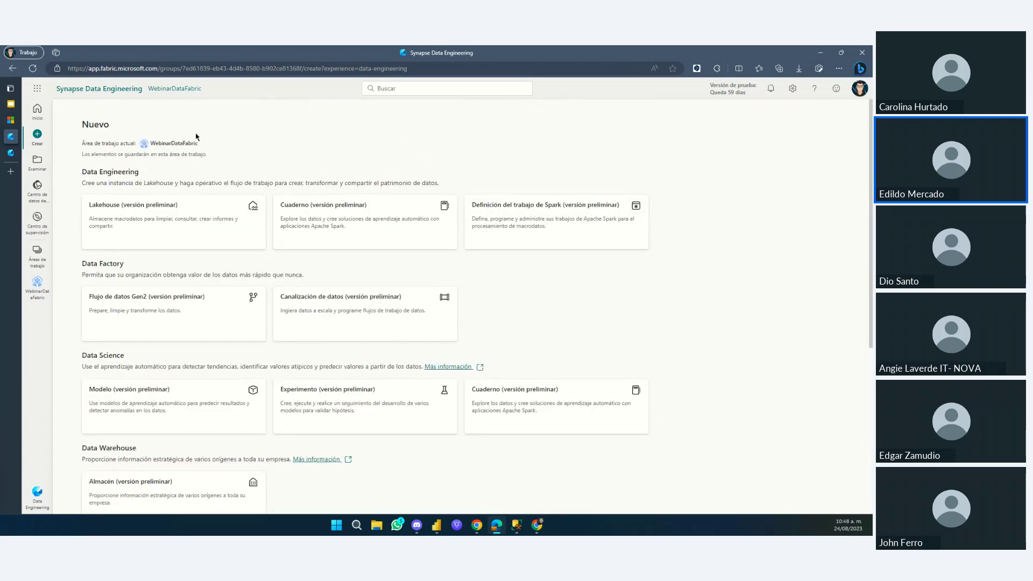
# In WebinarDataFabric, add a new Lakehouse item named LakeSample.
pyautogui.click(38, 294)
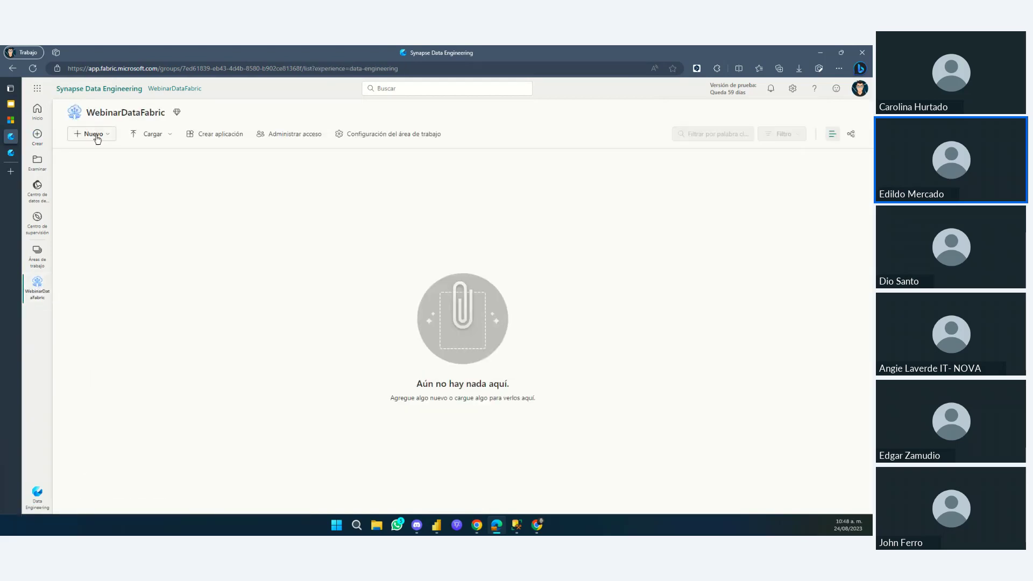
pyautogui.click(98, 138)
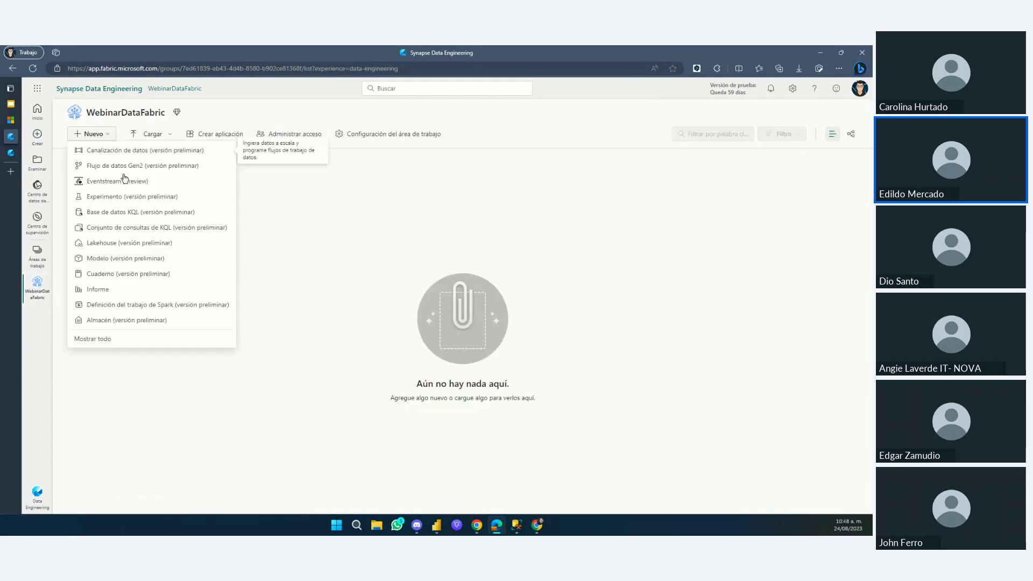
pyautogui.click(105, 245)
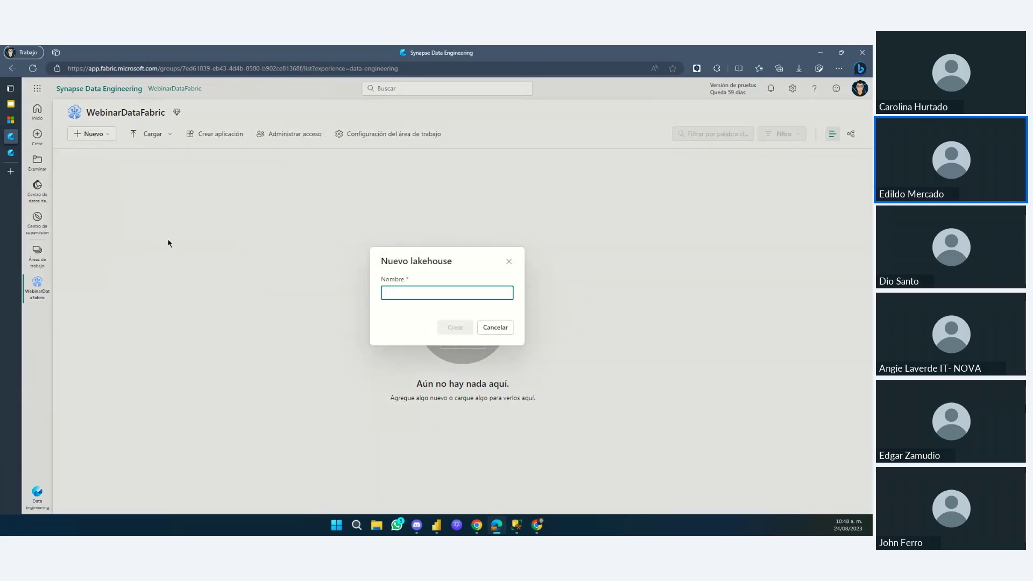
pyautogui.write('Lake')
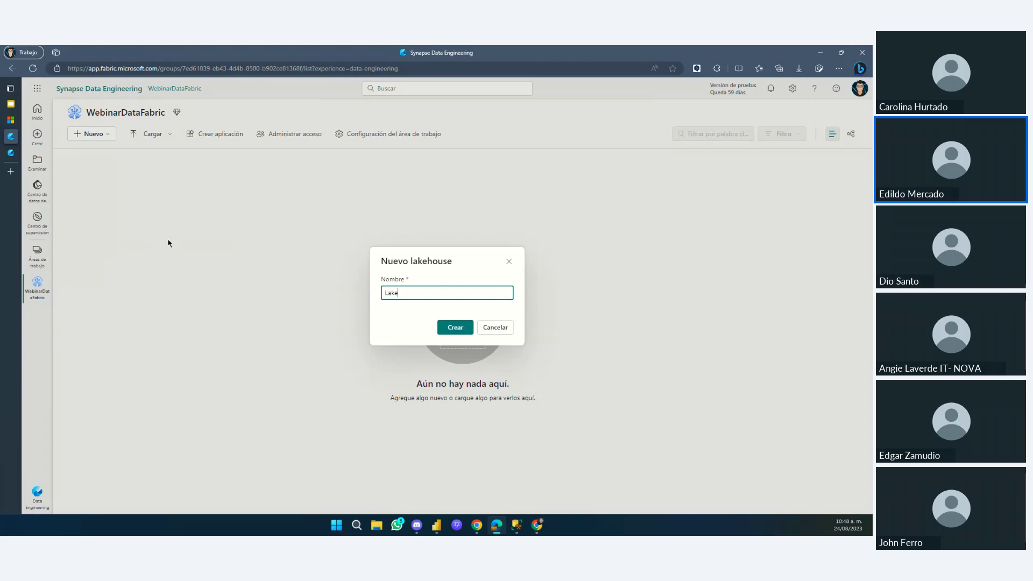
pyautogui.write("Samp'le")
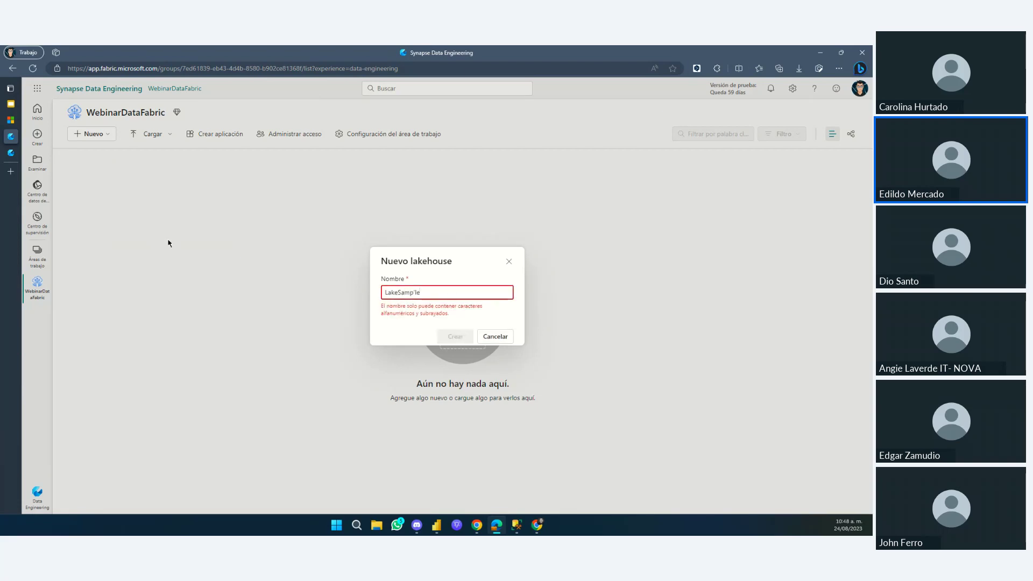
pyautogui.press('BackSpace')
pyautogui.press('BackSpace')
pyautogui.press('BackSpace')
pyautogui.write('le')
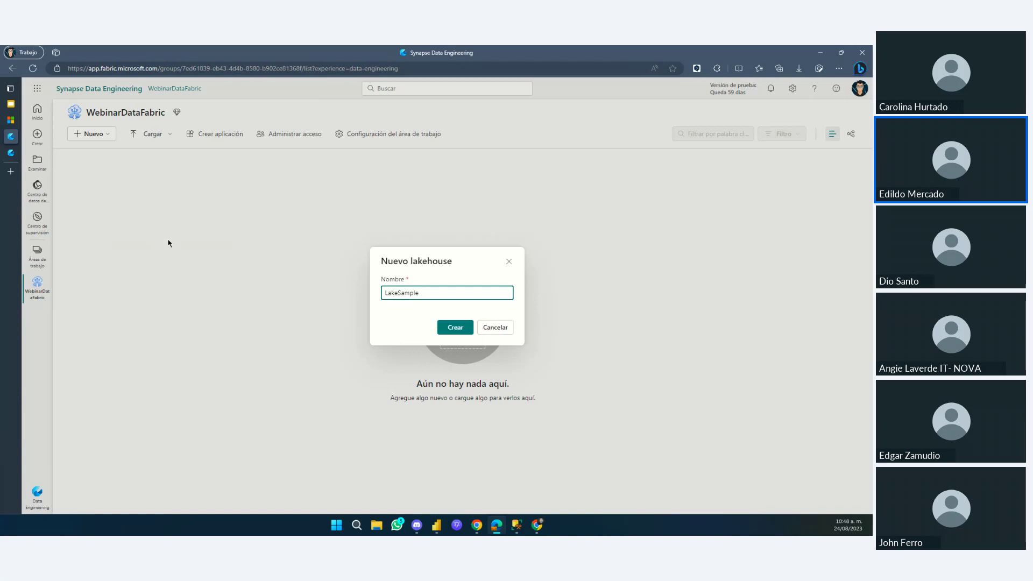
pyautogui.click(455, 329)
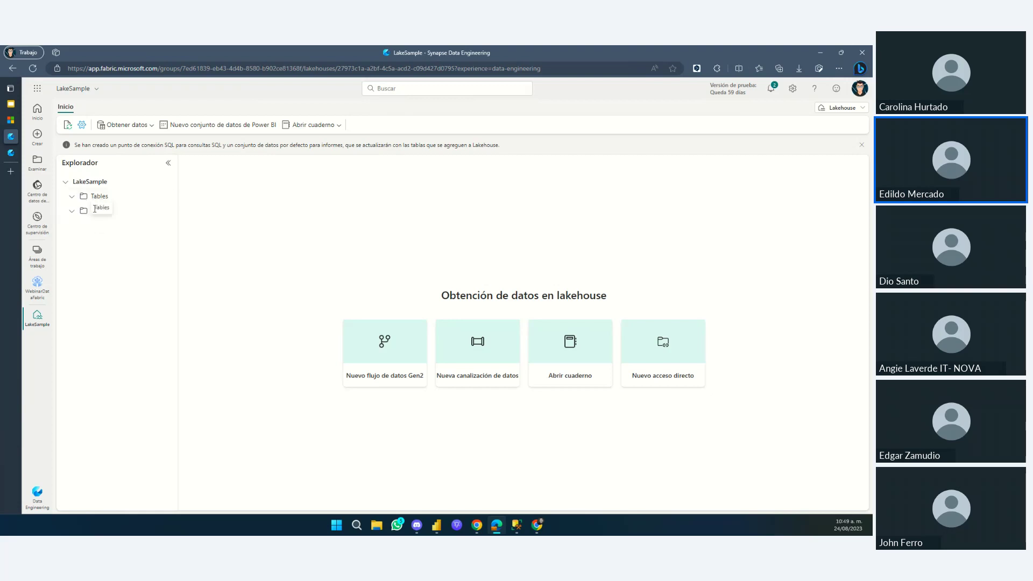
# Upload BaseVentas.csv from the HABLEMOS DE ANALÍTICA folder into the lakehouse Files folder.
pyautogui.click(95, 214)
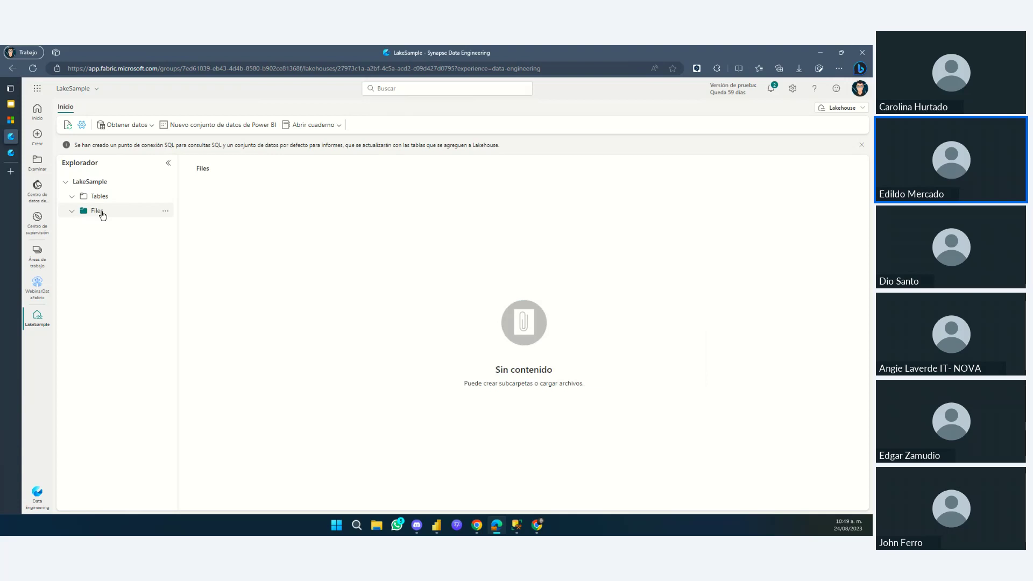
pyautogui.click(164, 212)
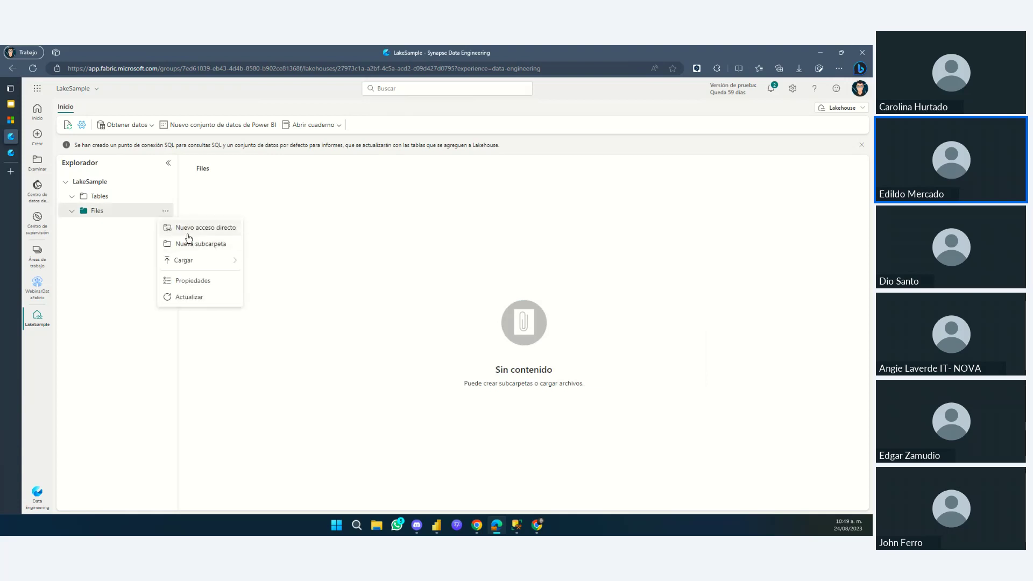
pyautogui.moveTo(226, 261)
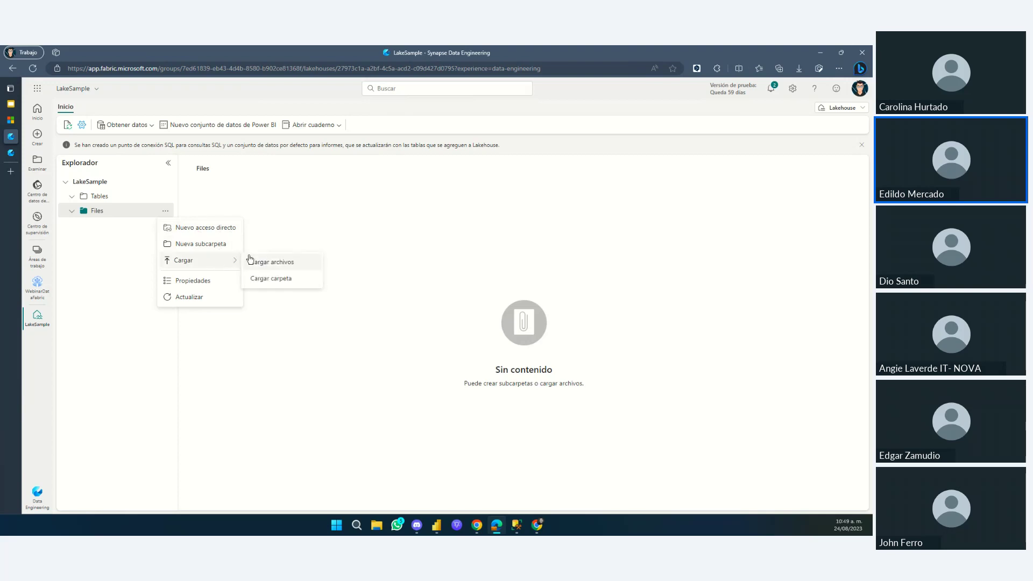
pyautogui.click(278, 267)
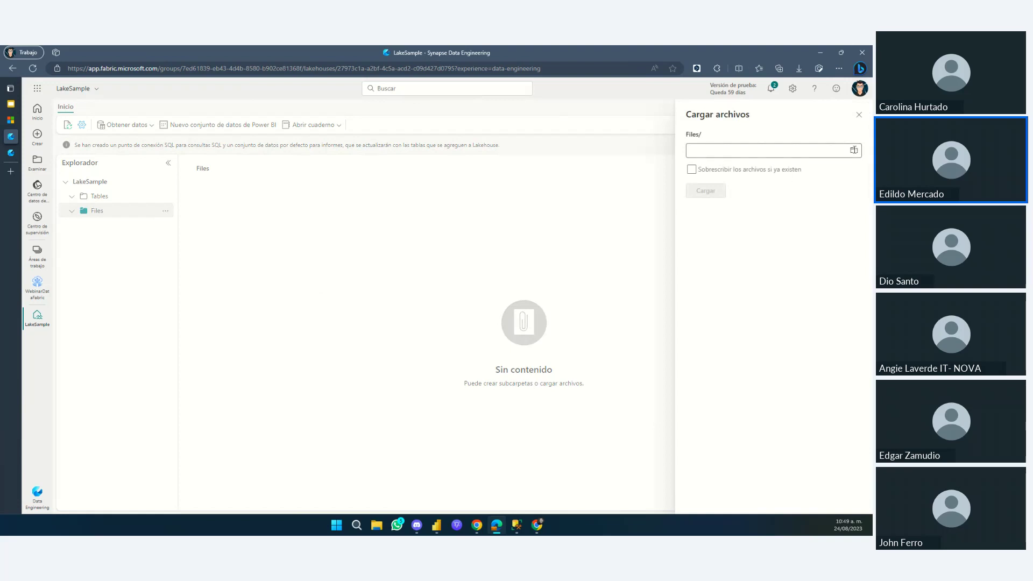
pyautogui.click(854, 150)
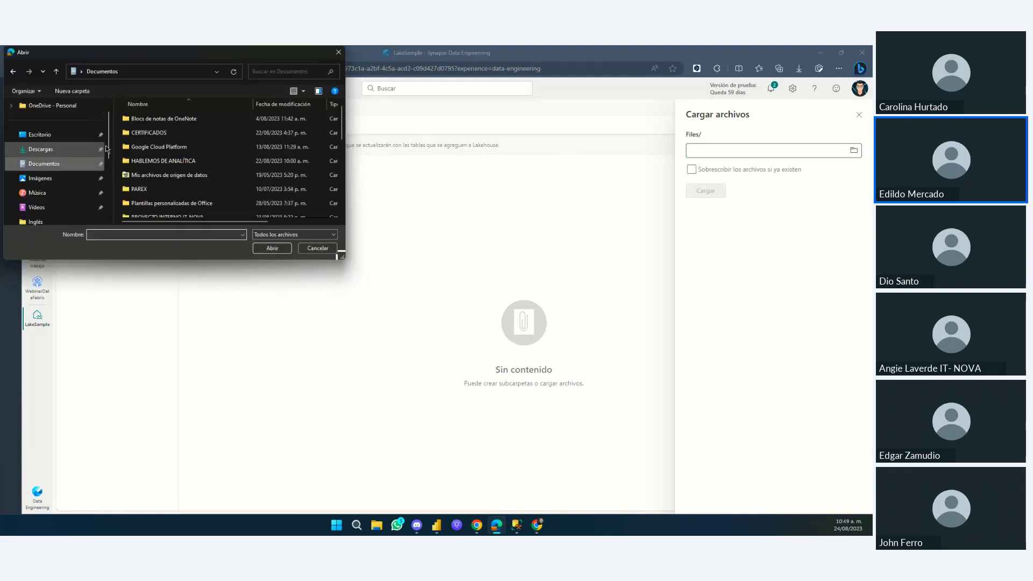
pyautogui.doubleClick(170, 161)
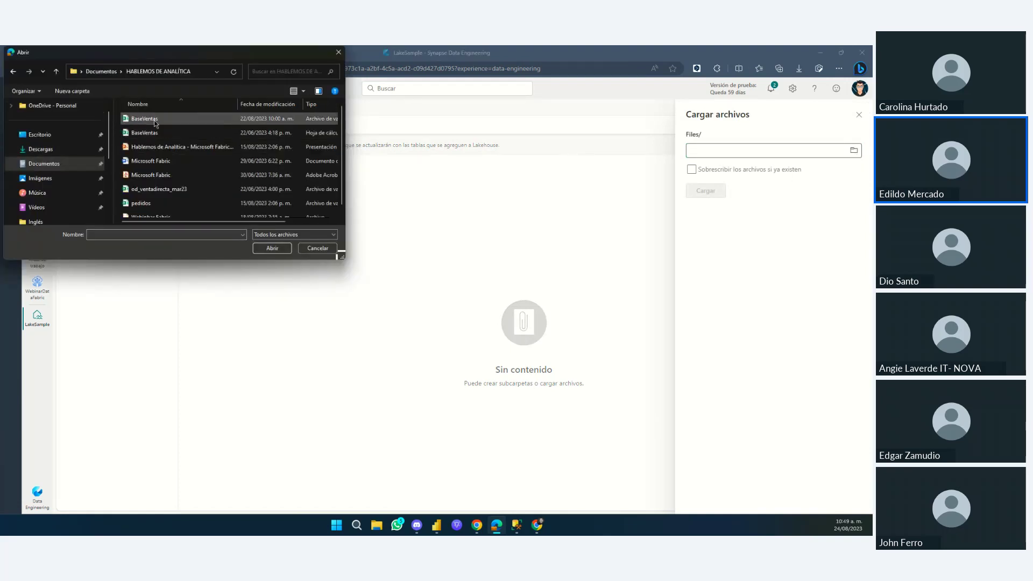
pyautogui.click(144, 118)
pyautogui.click(272, 248)
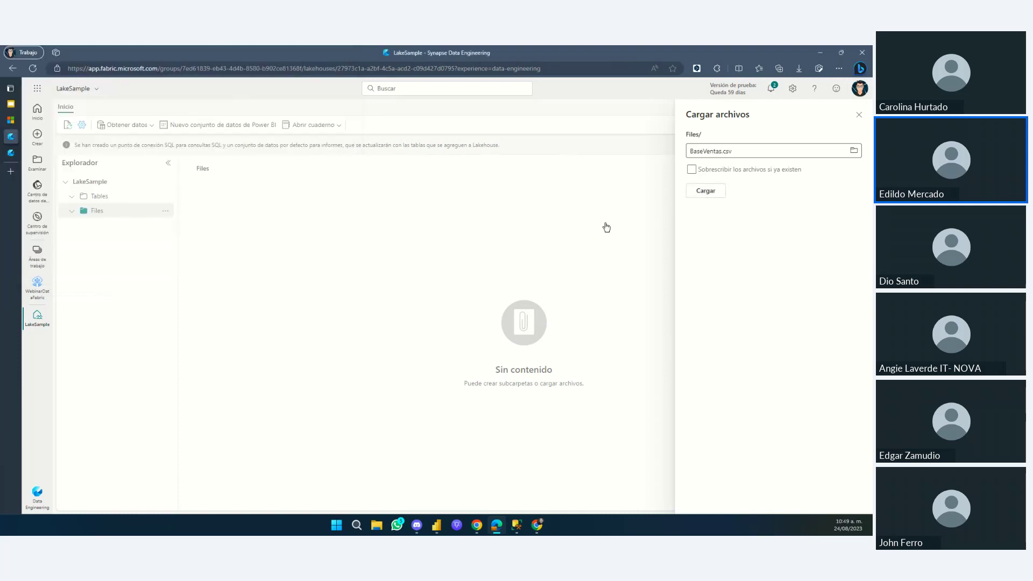
pyautogui.click(705, 192)
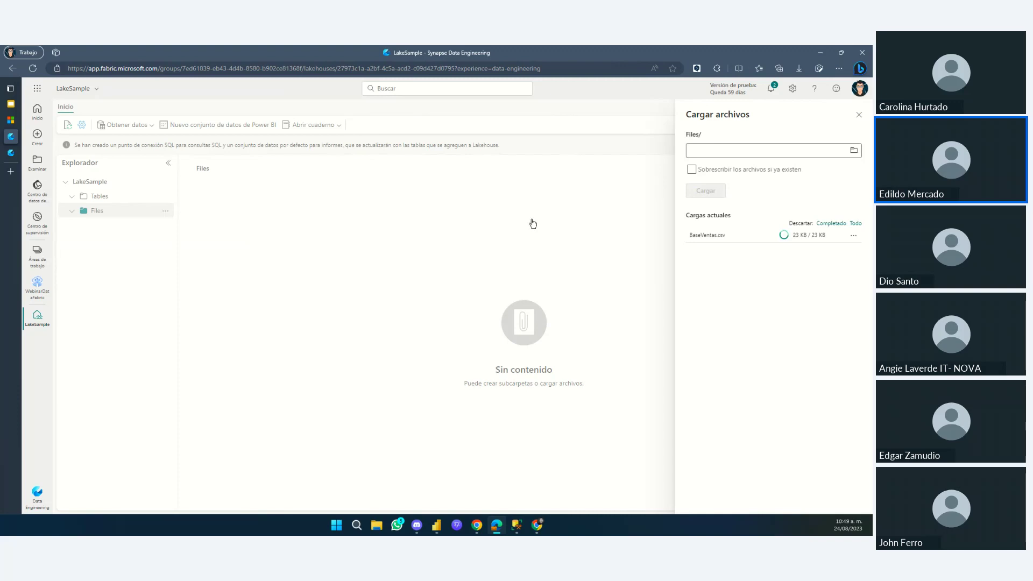
pyautogui.click(400, 215)
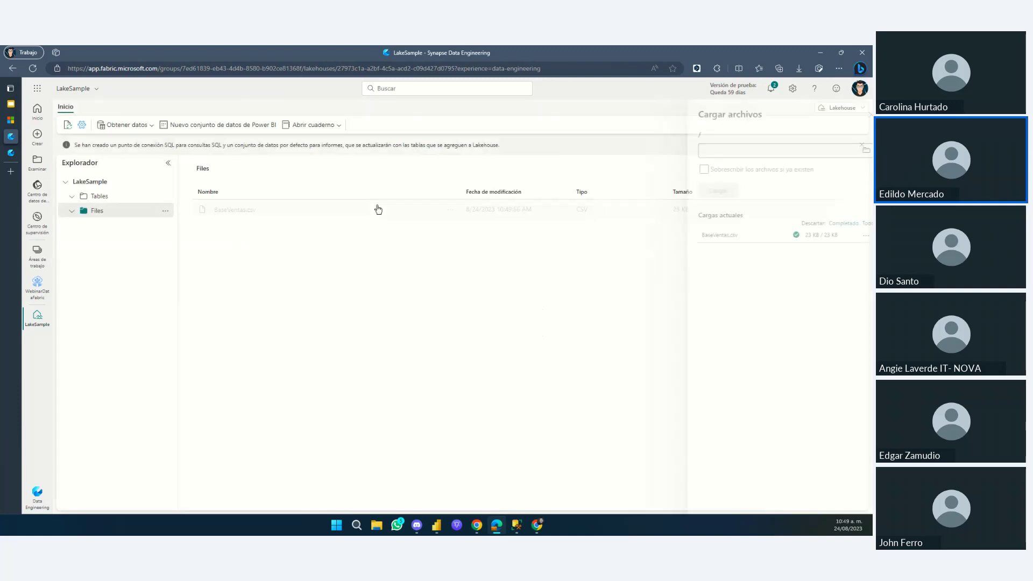
# Preview BaseVentas.csv, then show its Cargar en tablas options from the file menu.
pyautogui.click(239, 210)
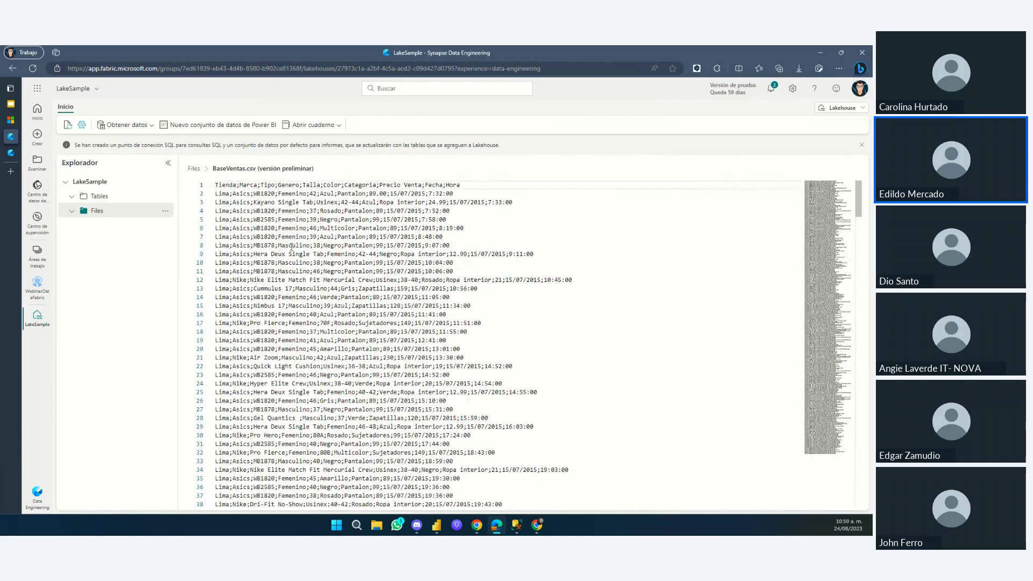
pyautogui.click(149, 213)
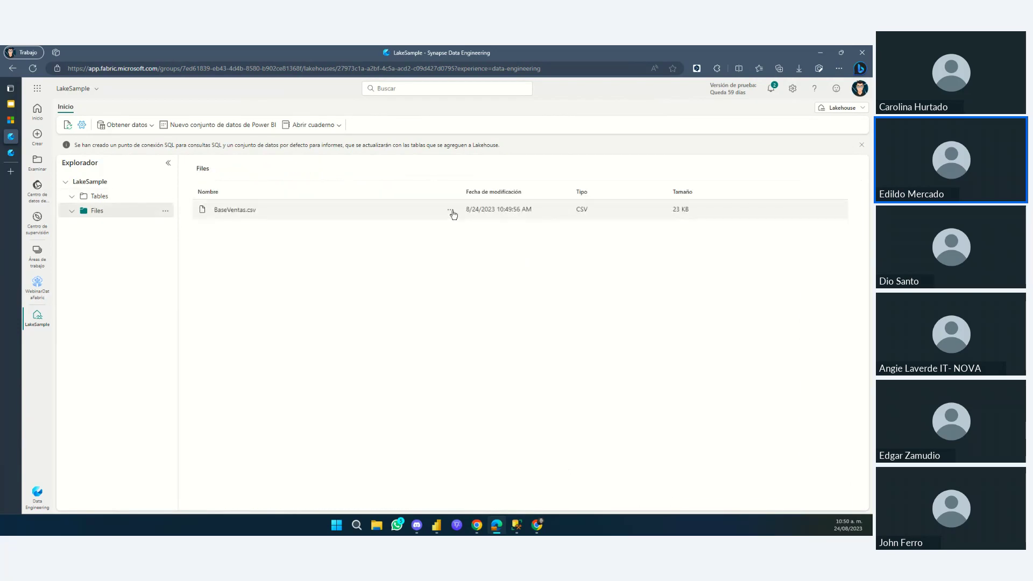
pyautogui.click(451, 210)
pyautogui.click(472, 220)
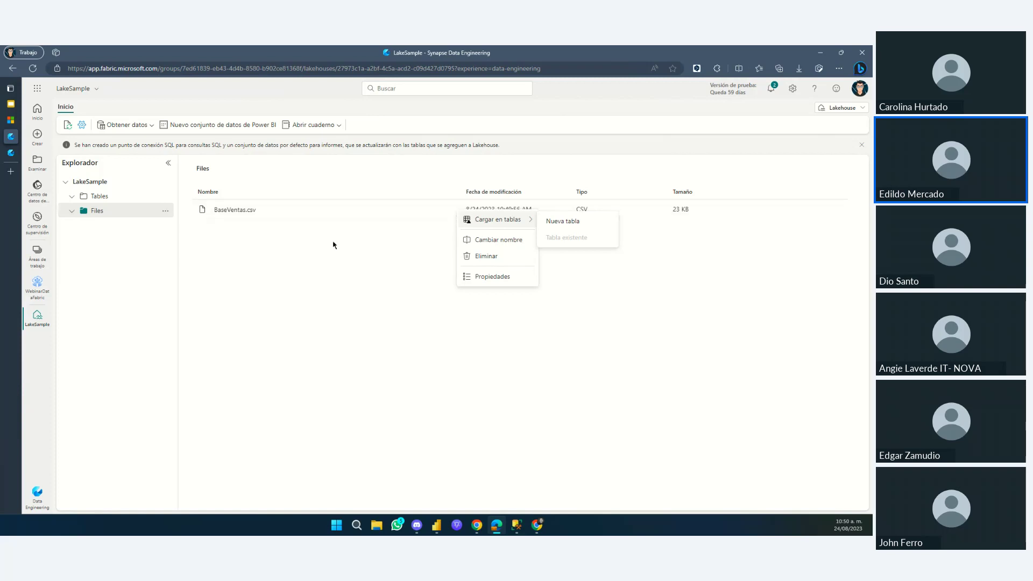
# Dismiss the file menu and launch a new Dataflow Gen2 from Obtener datos.
pyautogui.click(315, 245)
pyautogui.click(128, 125)
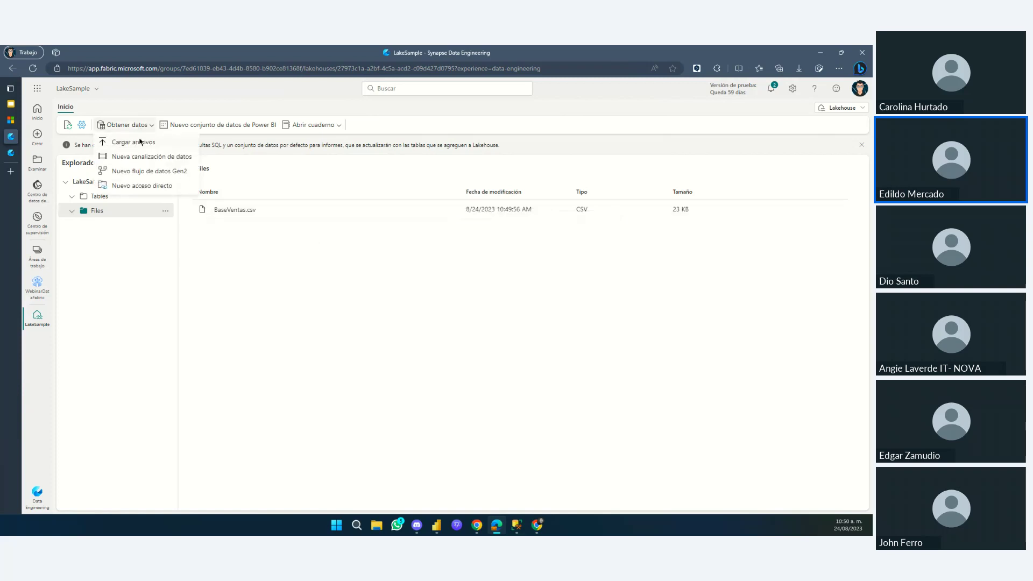
pyautogui.click(406, 326)
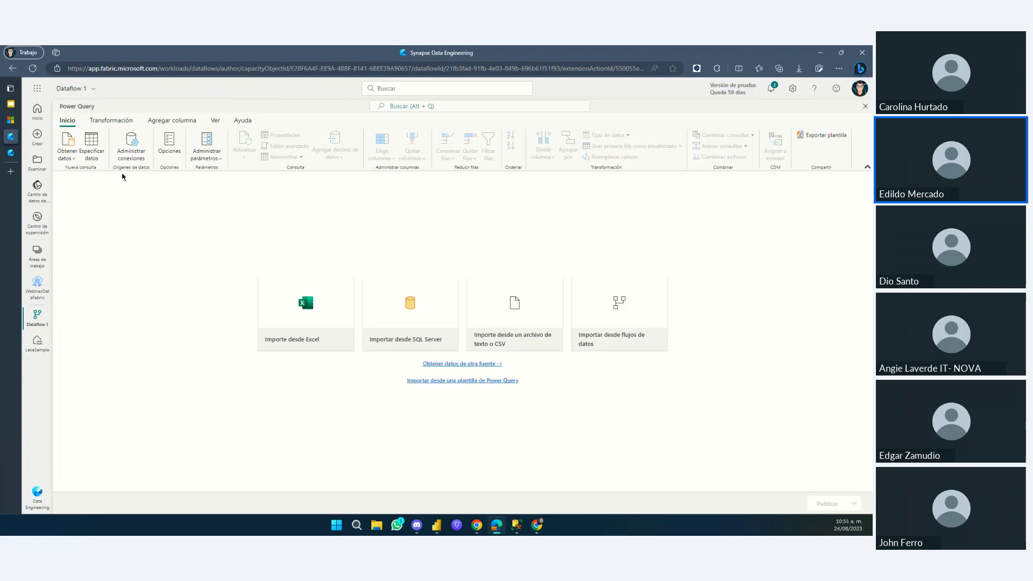
# Choose Lakehouse as the data source using the default lakehouse connection.
pyautogui.click(73, 157)
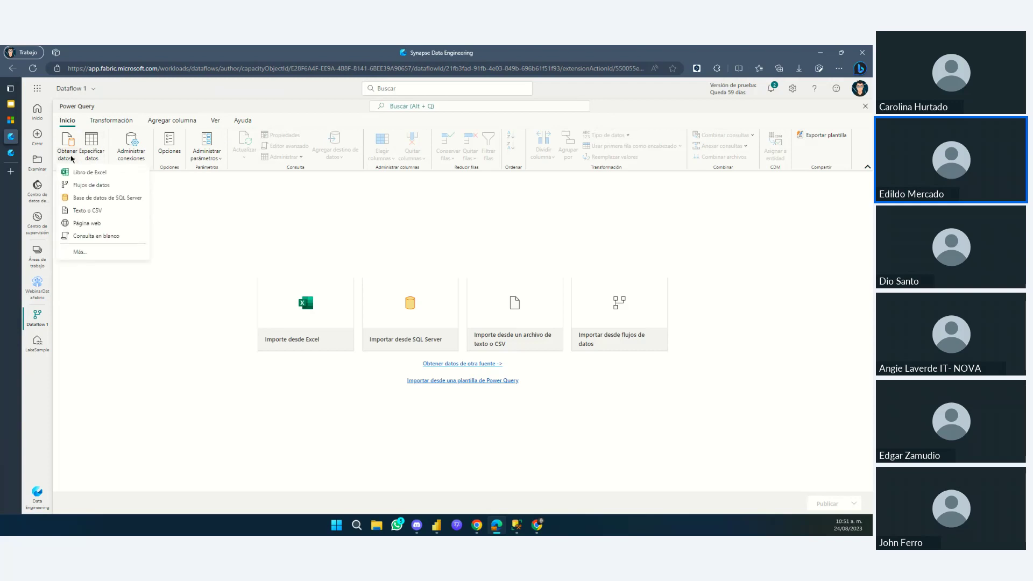
pyautogui.click(78, 253)
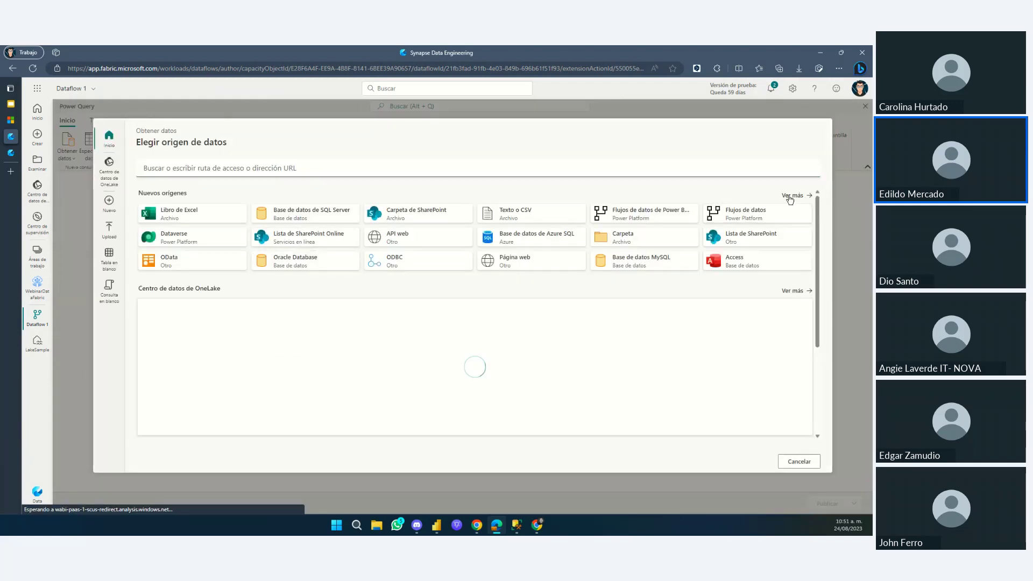
pyautogui.click(794, 196)
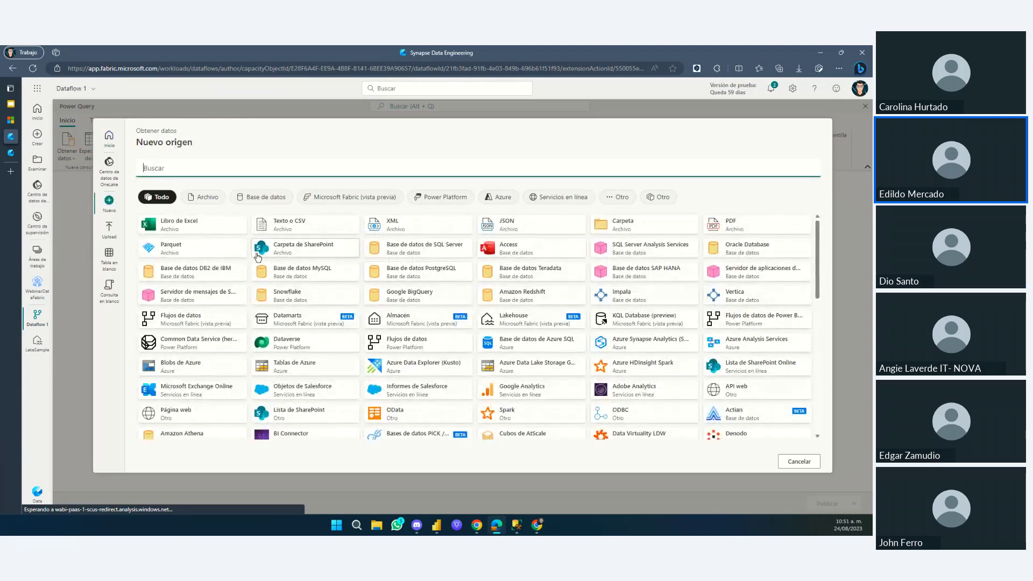
pyautogui.scroll(-1, 753, 258)
pyautogui.moveTo(824, 274); pyautogui.dragTo(833, 250)
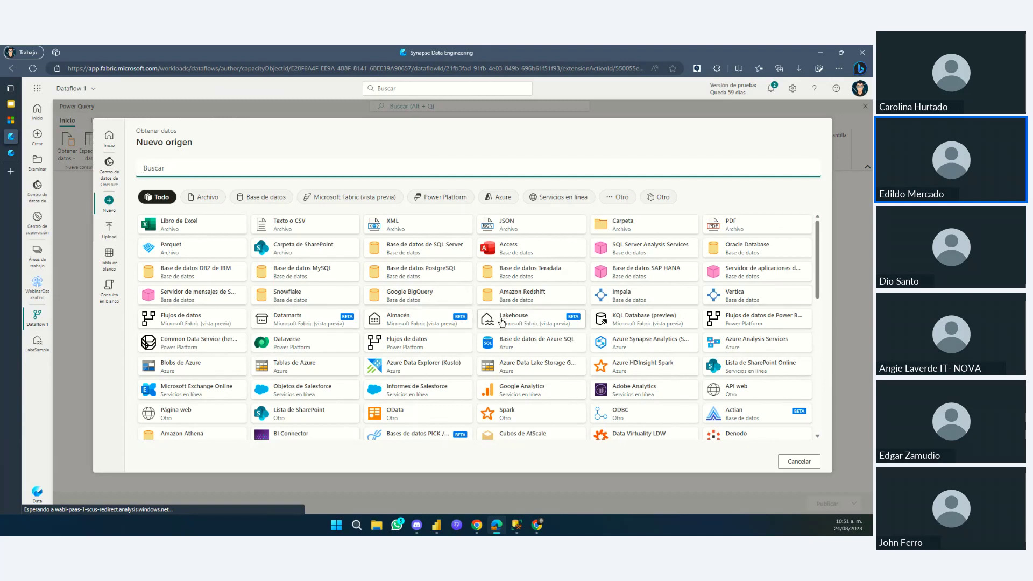
pyautogui.click(500, 321)
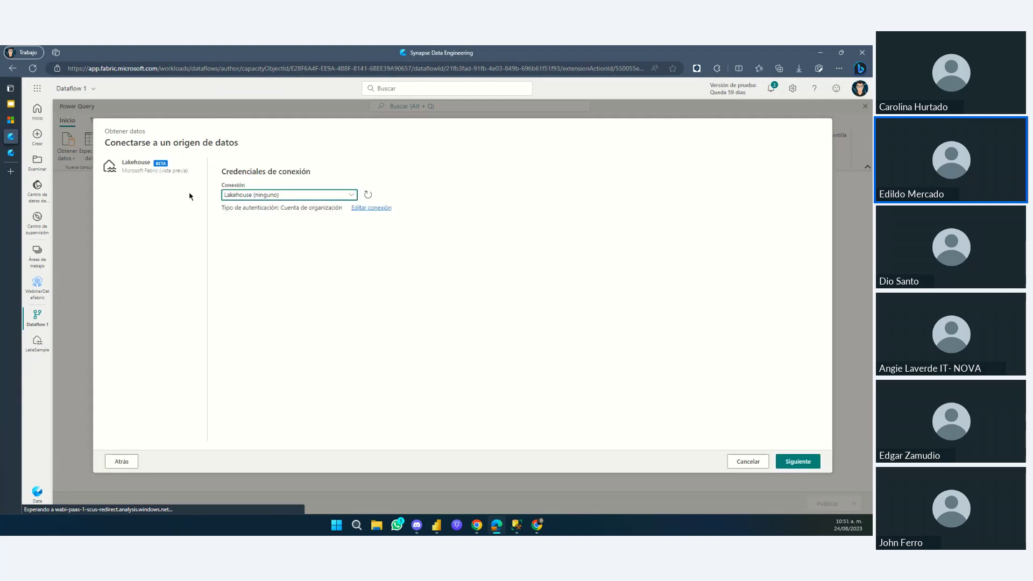
pyautogui.click(806, 461)
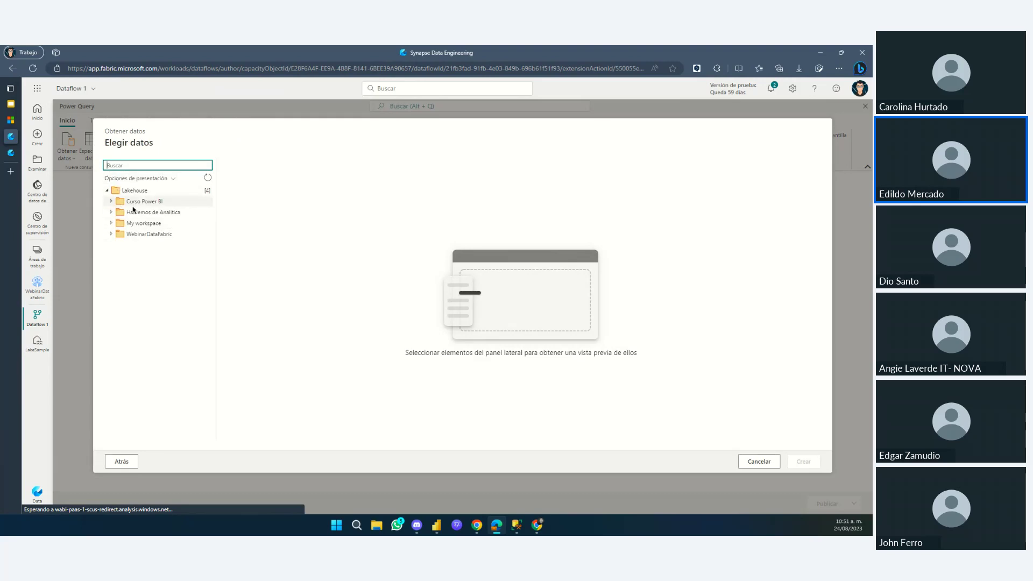
# Select BaseVentas.csv under WebinarDataFabric > LakeSample > Files and create the query.
pyautogui.click(112, 234)
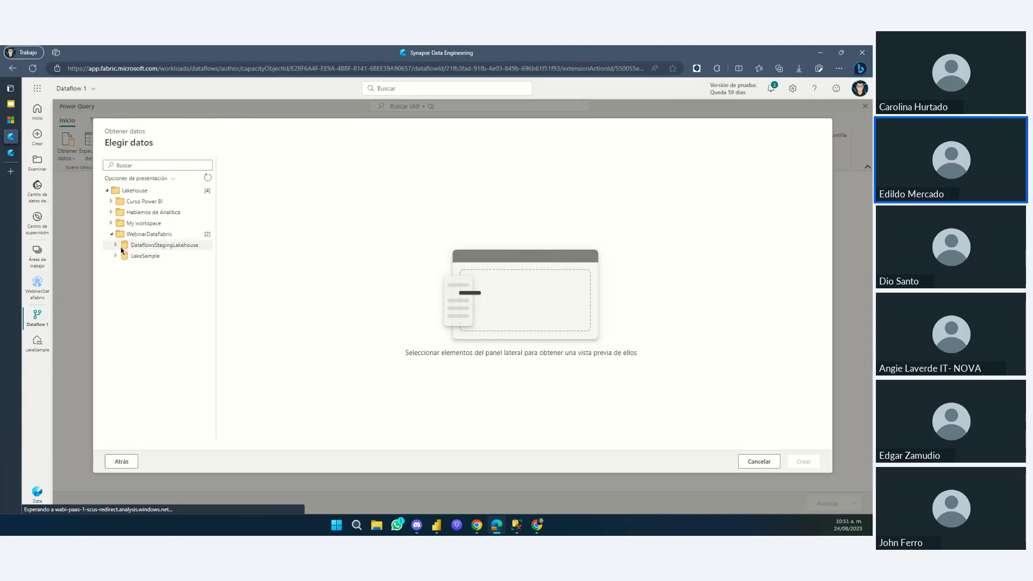
pyautogui.click(117, 257)
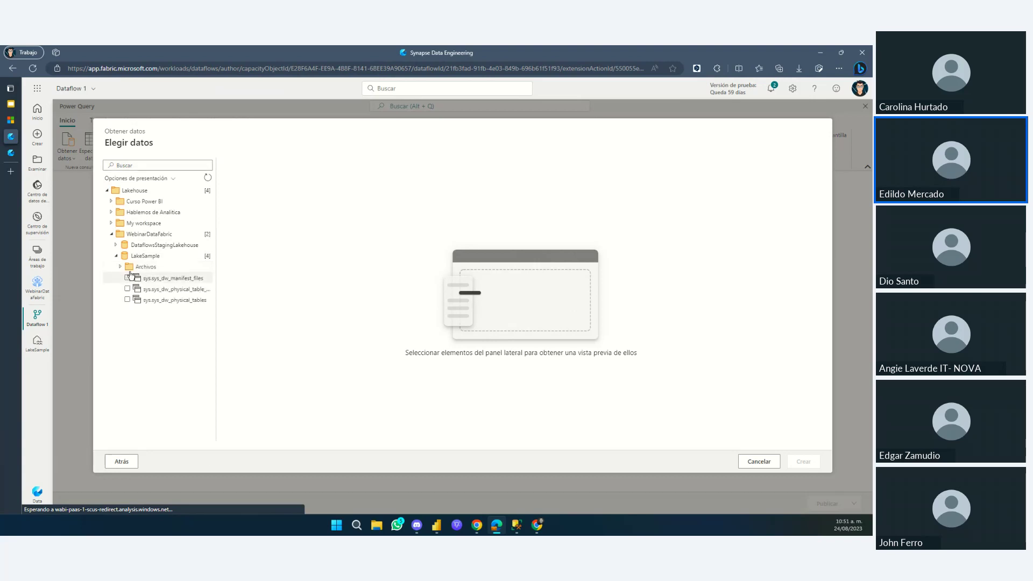
pyautogui.click(120, 267)
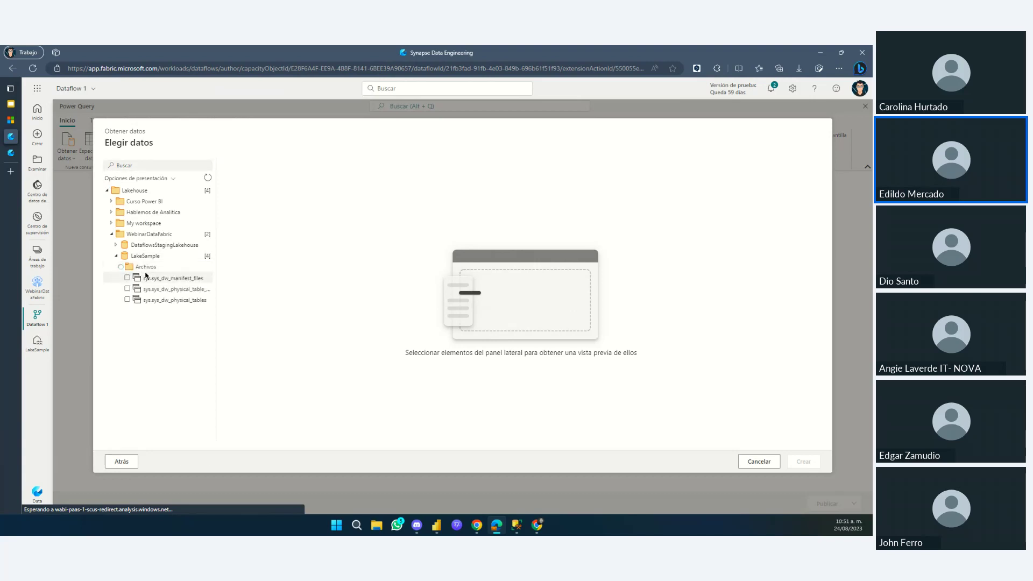
pyautogui.click(160, 283)
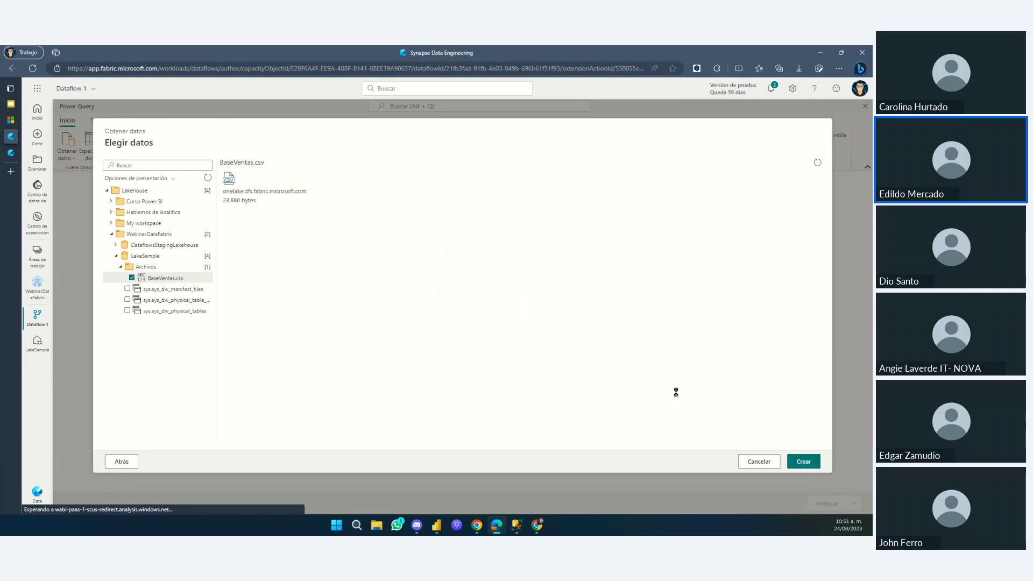
pyautogui.click(813, 462)
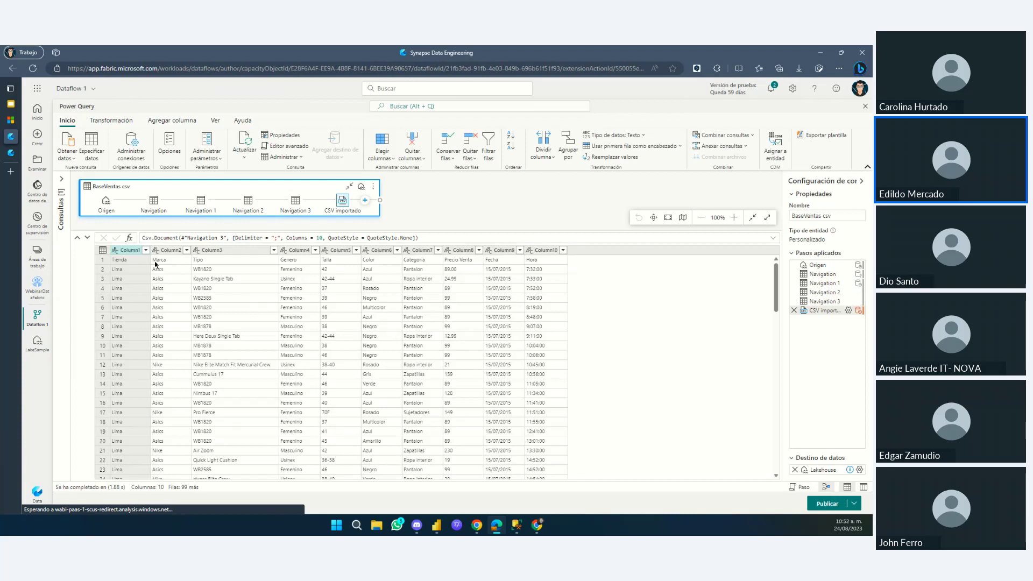
# Promote the first row to headers and rename Precio Venta to PrecioVenta.
pyautogui.click(623, 147)
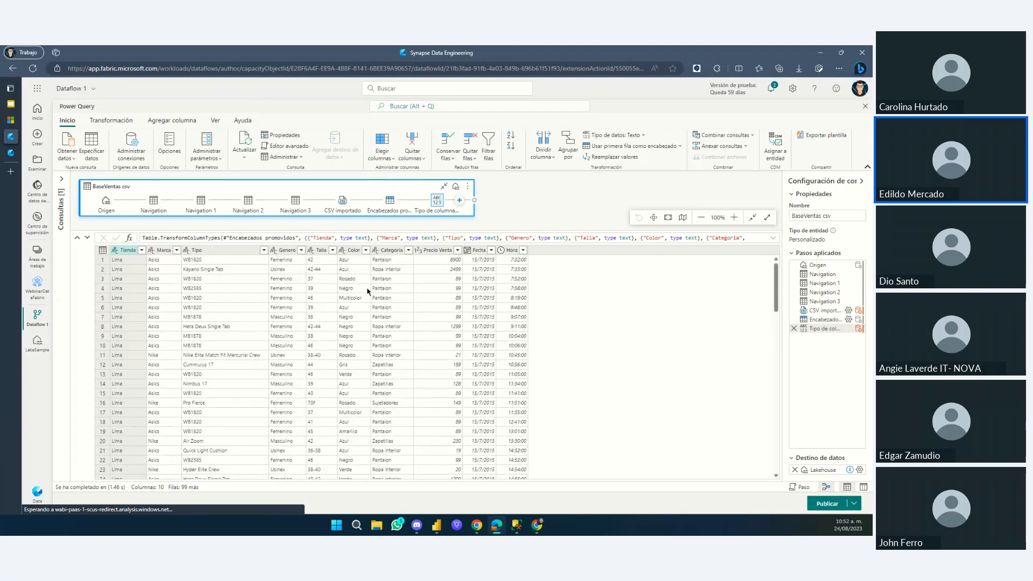
pyautogui.doubleClick(439, 251)
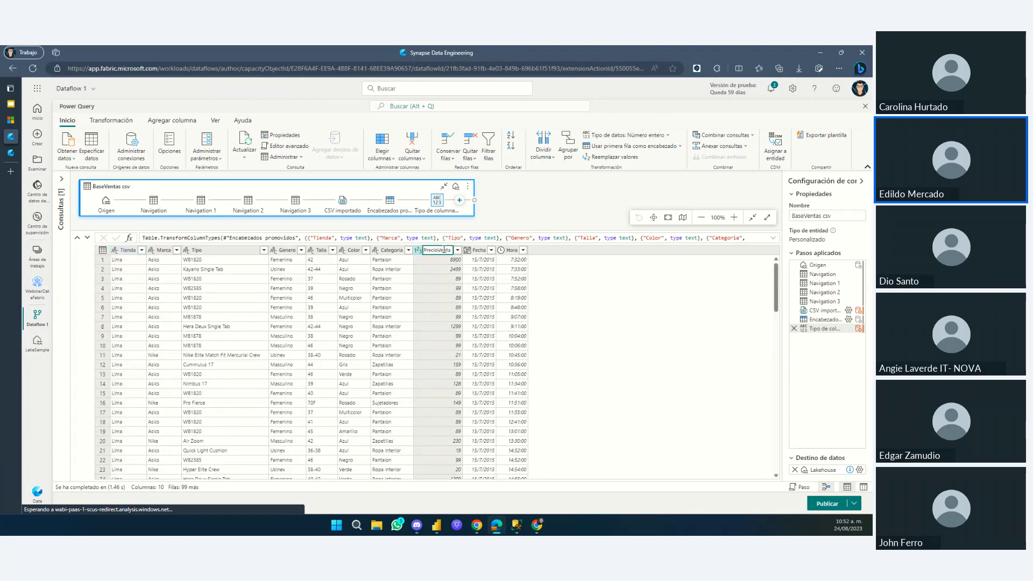
pyautogui.press('Return')
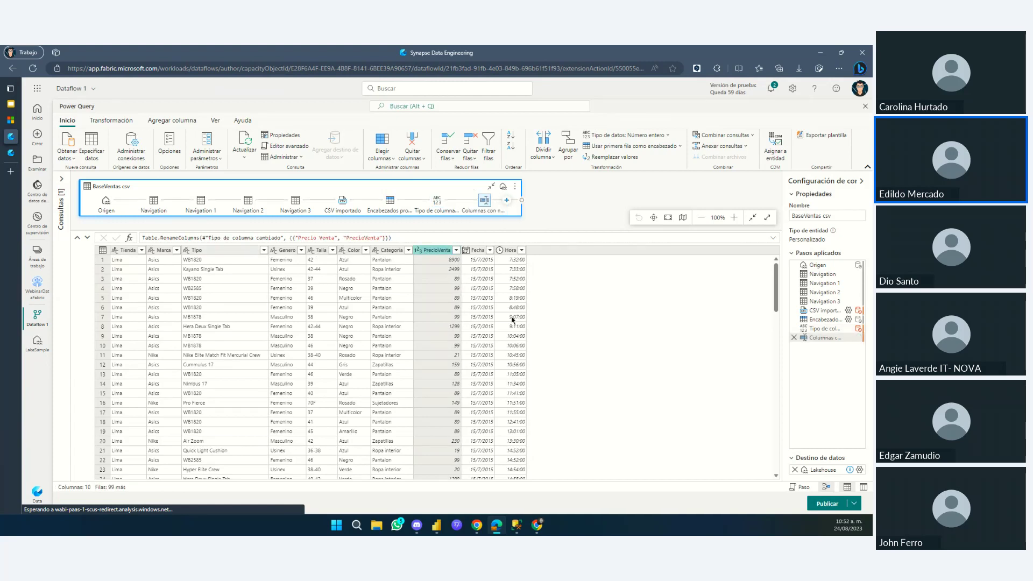
pyautogui.moveTo(860, 472)
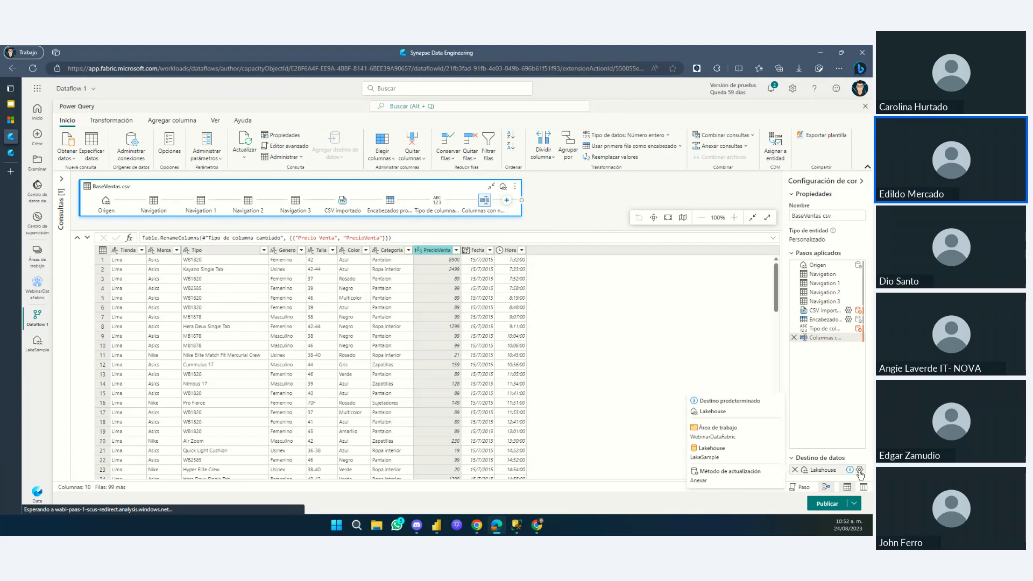
pyautogui.click(860, 471)
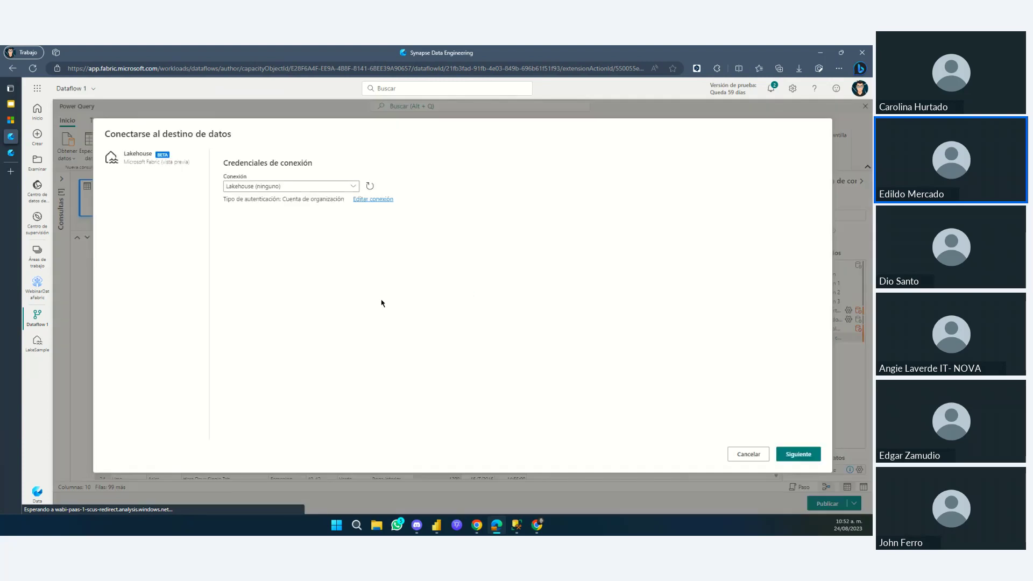
pyautogui.click(305, 193)
pyautogui.click(304, 191)
pyautogui.click(803, 456)
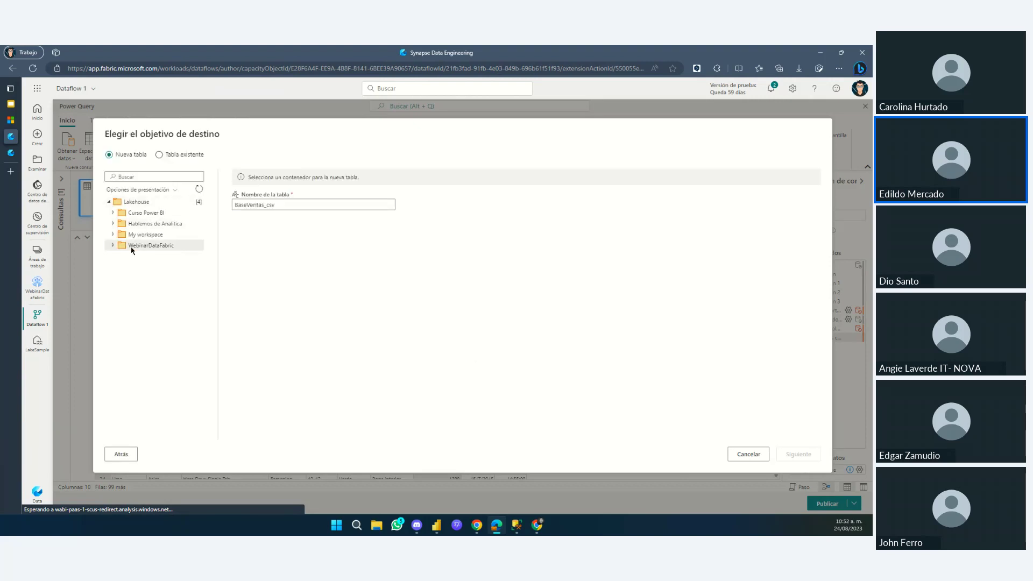
pyautogui.click(285, 204)
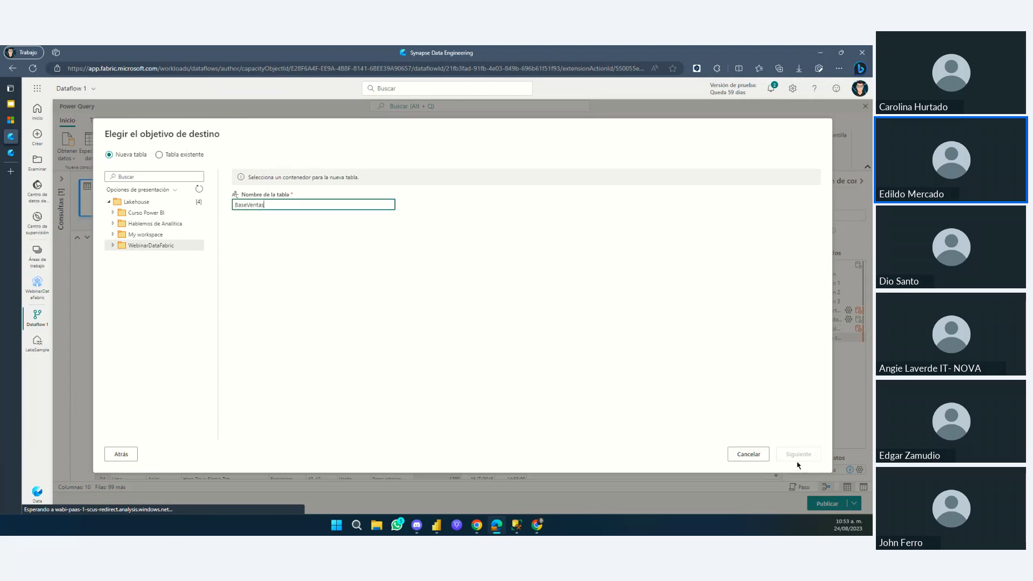
pyautogui.click(155, 245)
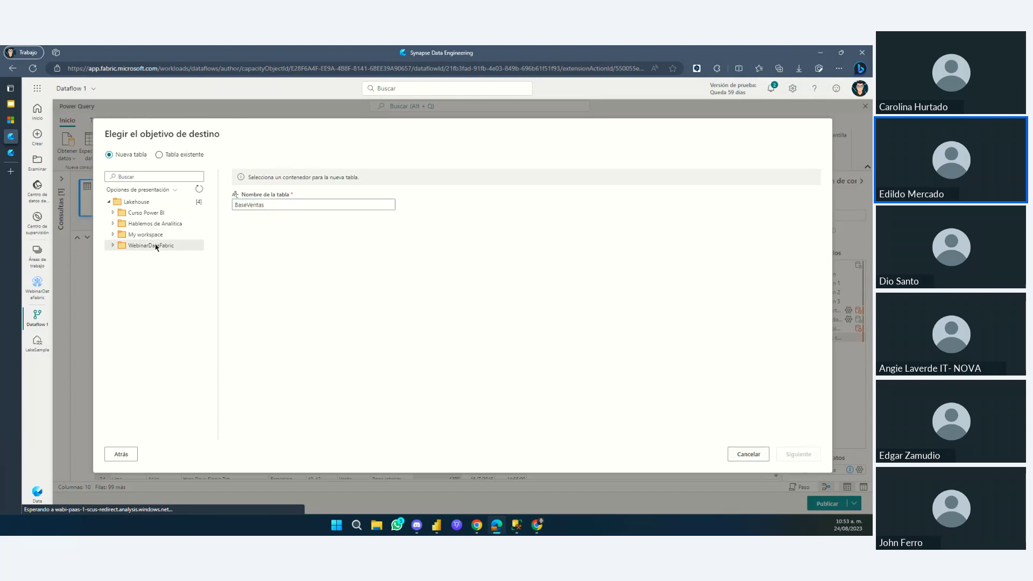
pyautogui.click(114, 247)
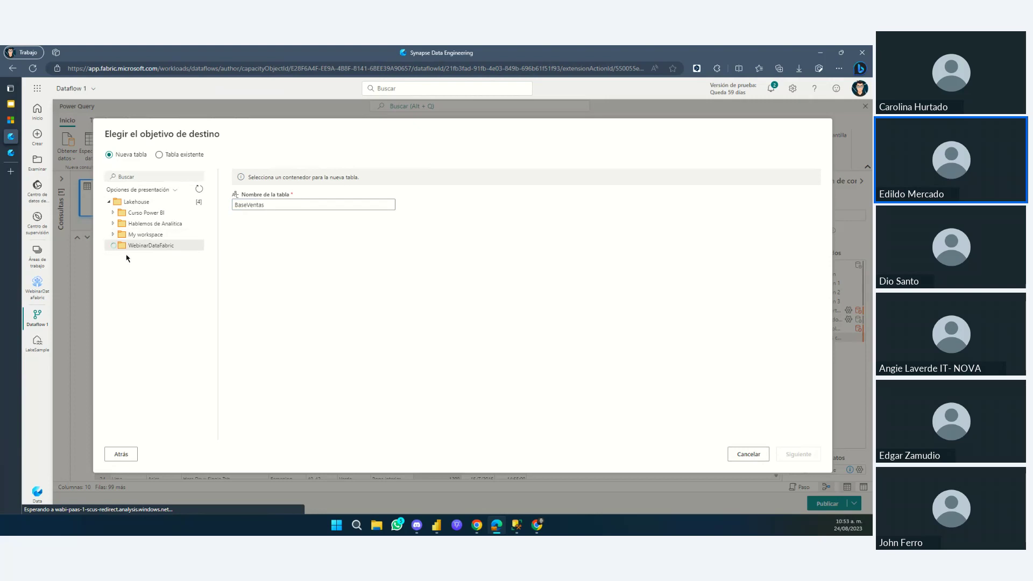
pyautogui.click(144, 267)
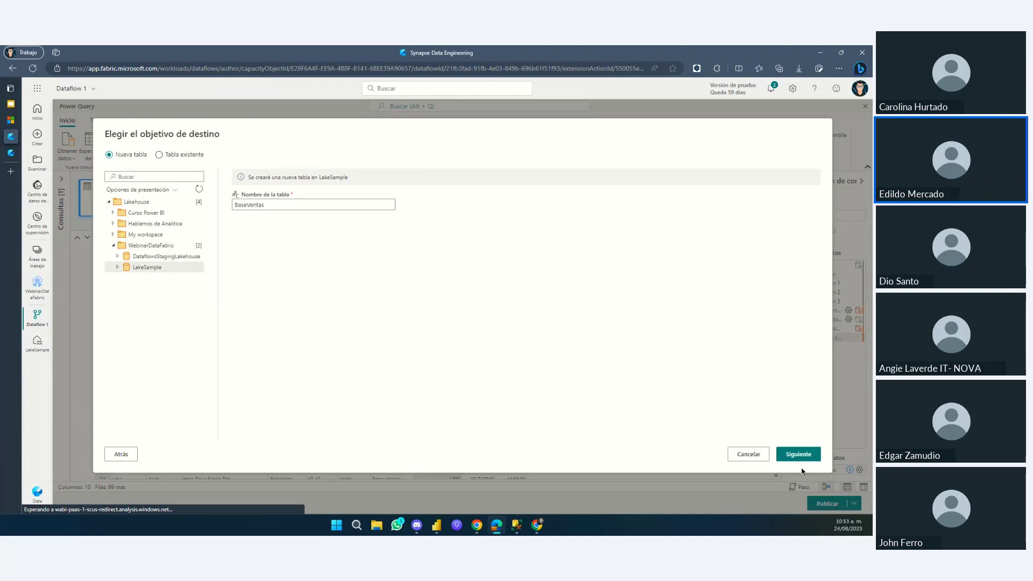
pyautogui.click(799, 454)
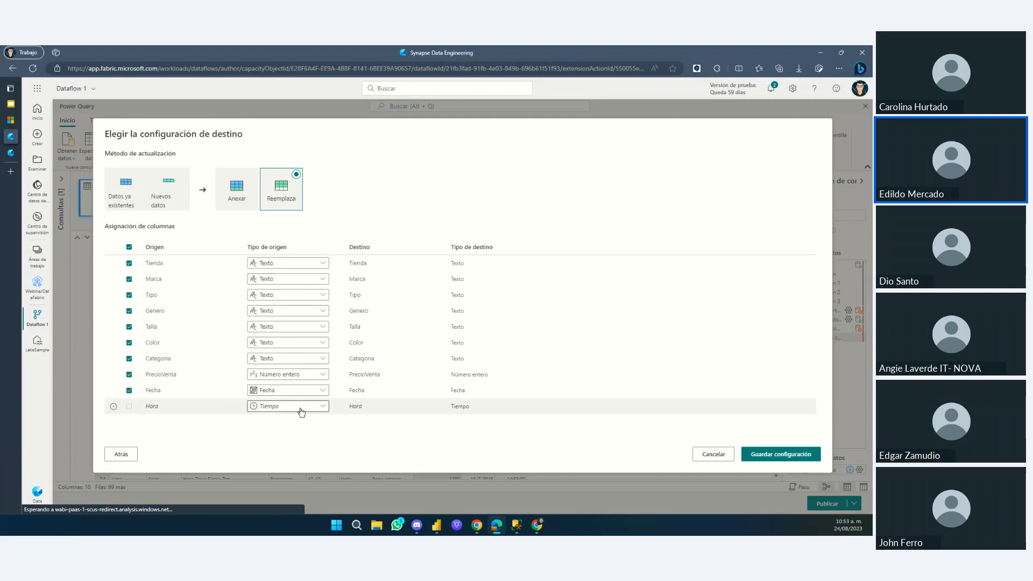
pyautogui.click(713, 454)
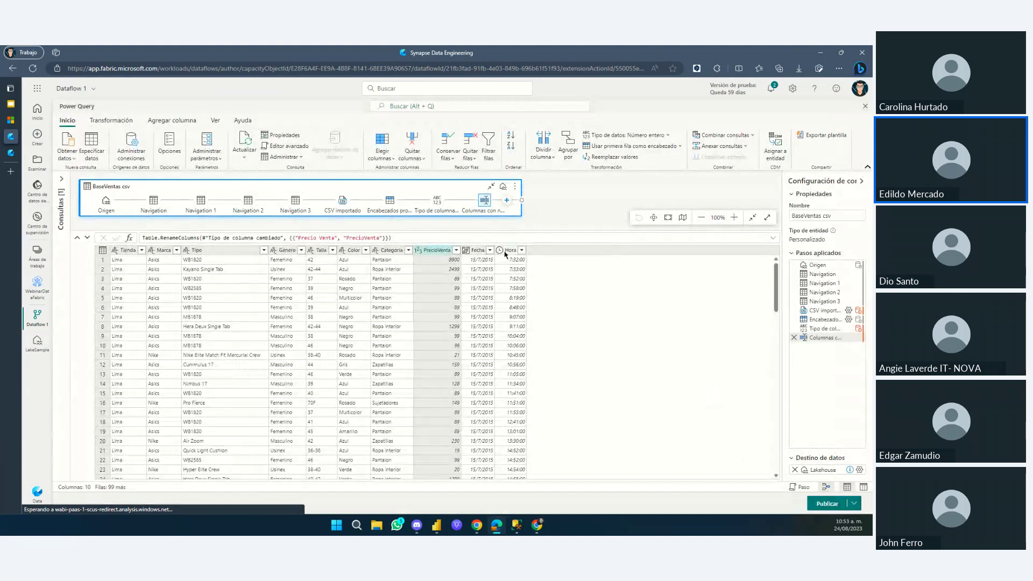
# Remove the Hora column and connect to a Lakehouse destination with the default connection.
pyautogui.click(507, 250)
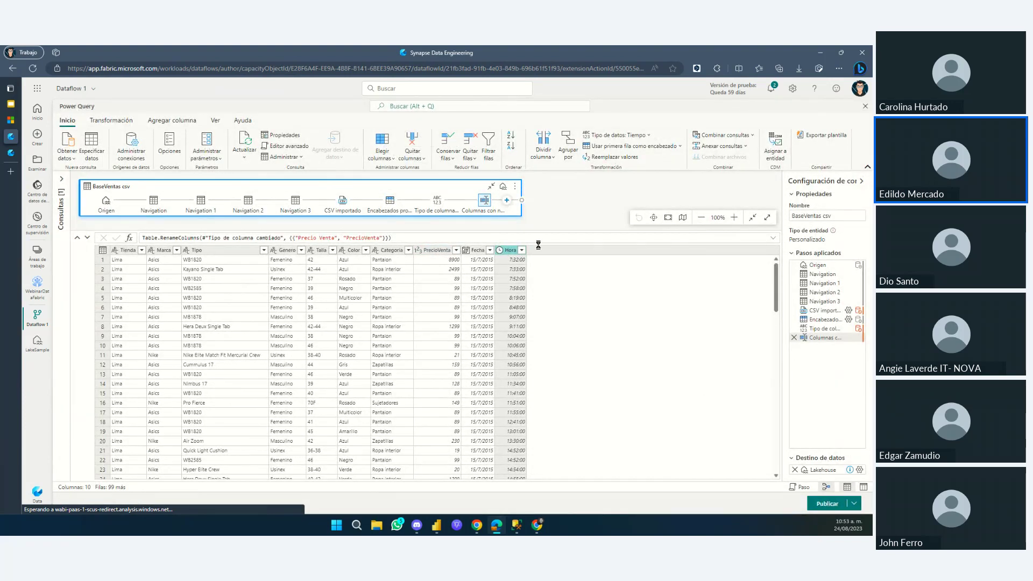
pyautogui.click(858, 469)
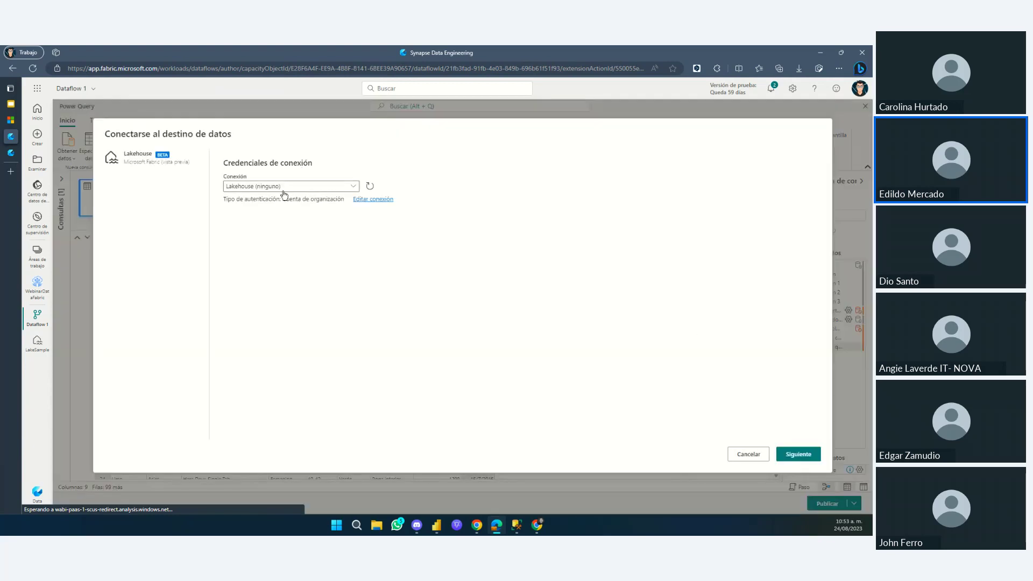
pyautogui.click(307, 185)
pyautogui.click(495, 261)
pyautogui.click(799, 454)
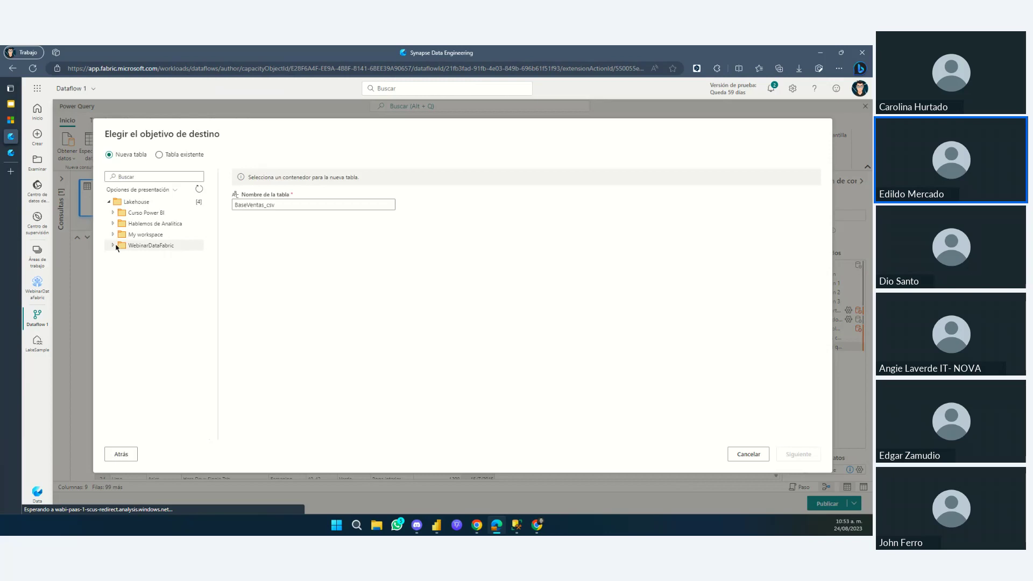
# Target LakeSample with table name BaseVentas_, keep Reemplazar, and save the destination settings.
pyautogui.click(114, 246)
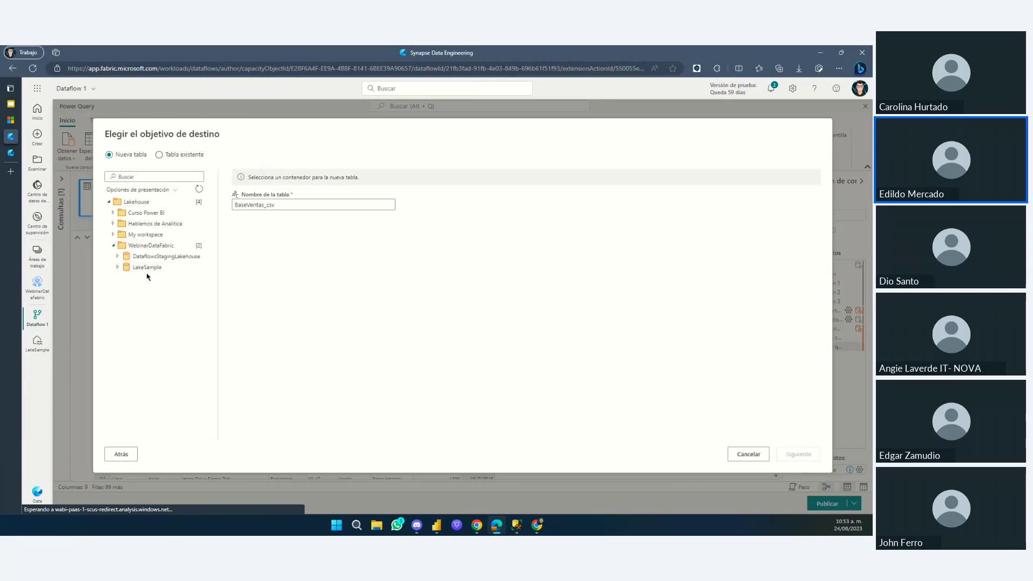
pyautogui.click(140, 268)
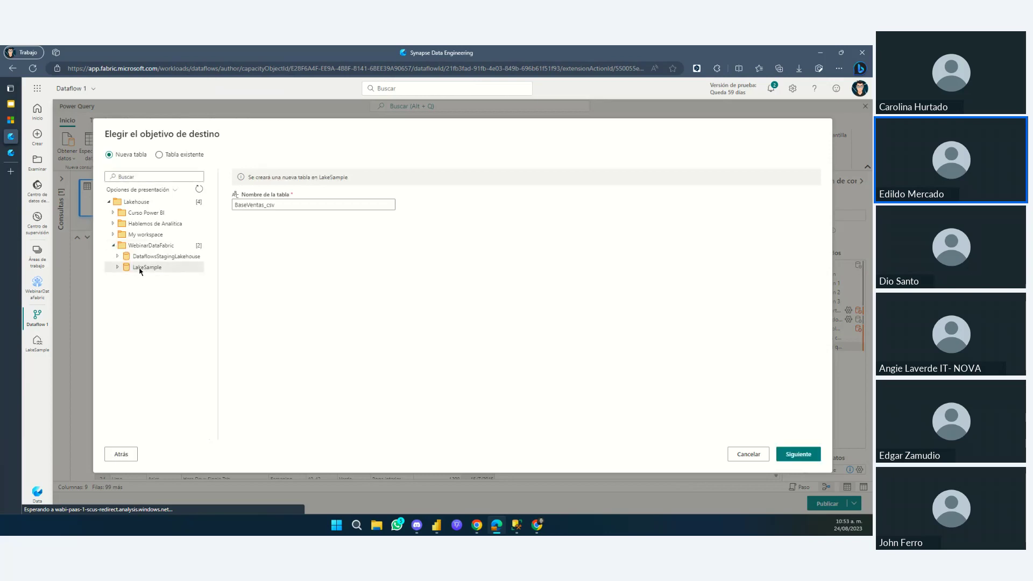
pyautogui.click(287, 203)
pyautogui.press('BackSpace')
pyautogui.press('BackSpace')
pyautogui.press('BackSpace')
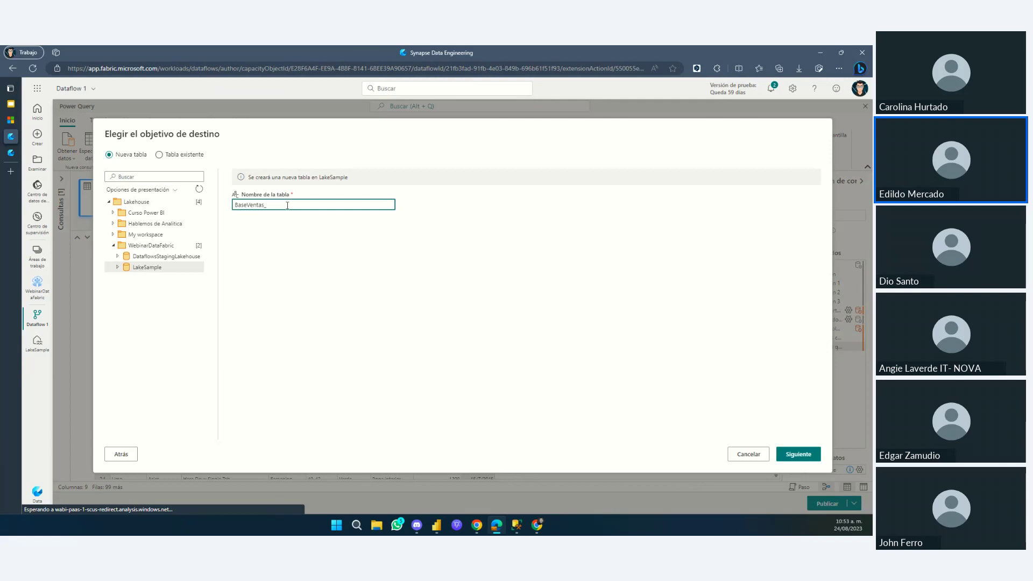
pyautogui.click(796, 460)
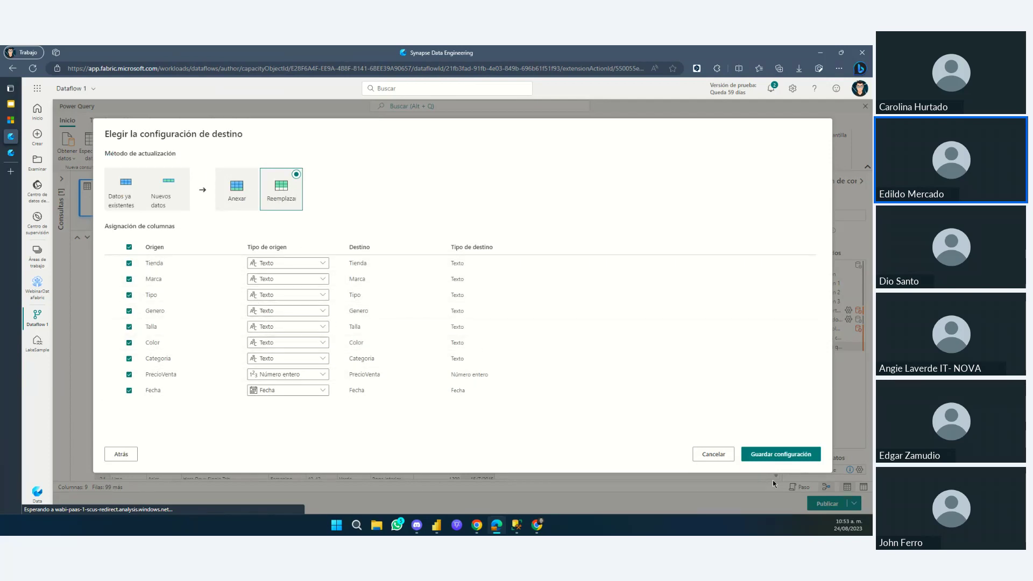
pyautogui.click(787, 455)
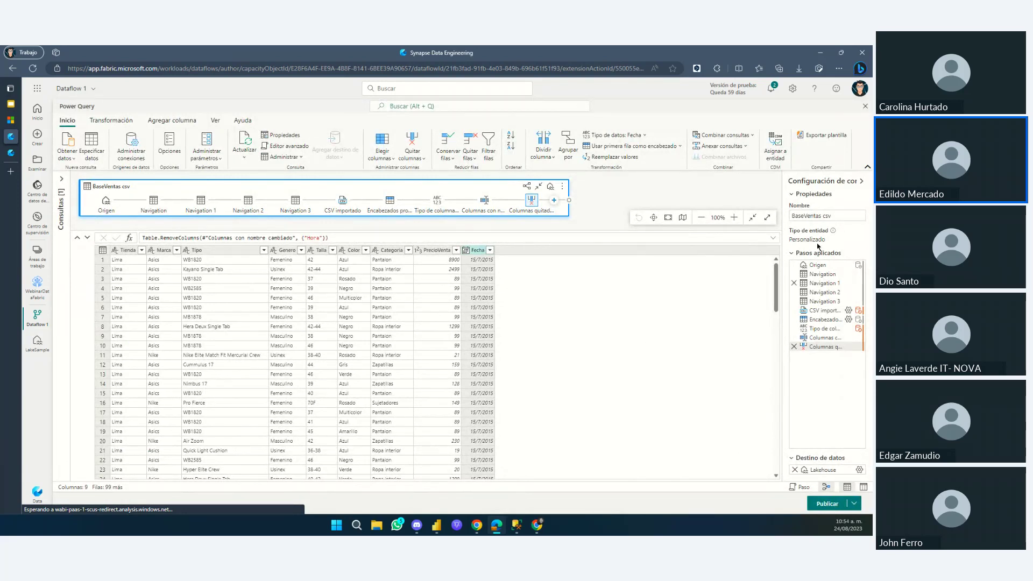
# Close and confirm leaving the dataflow editor, then open the LakeSample SQL endpoint.
pyautogui.click(865, 106)
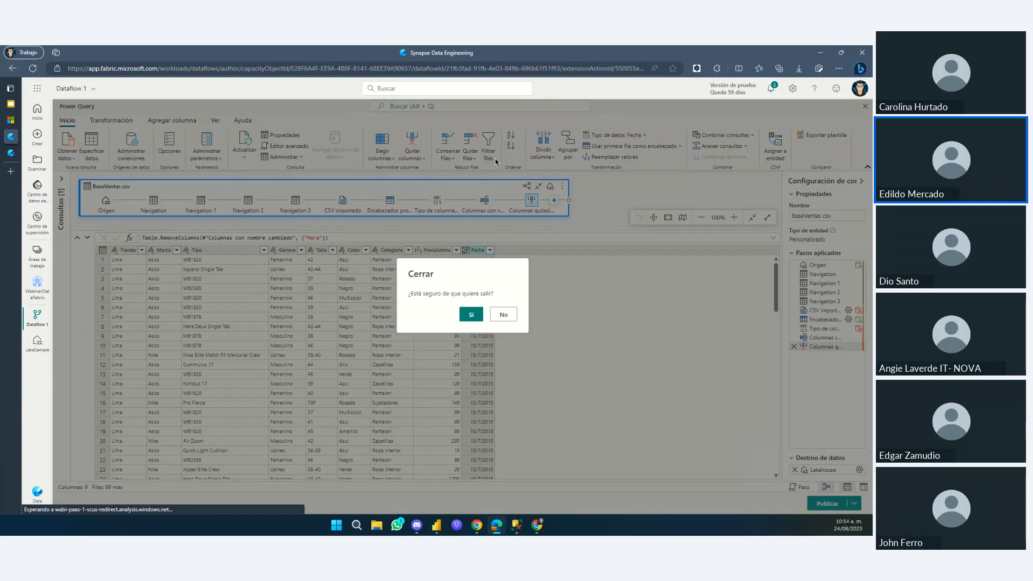
pyautogui.click(472, 316)
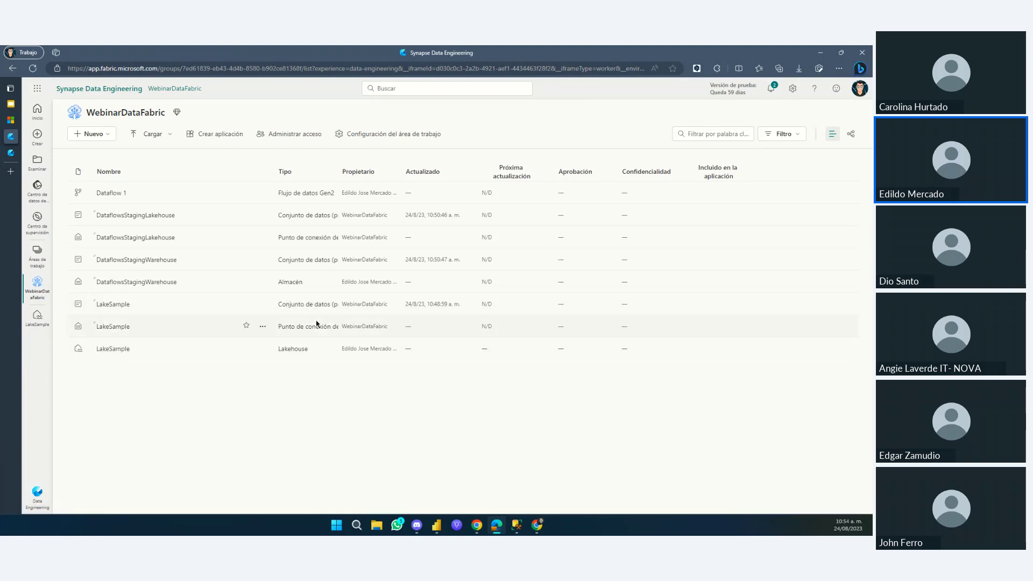
pyautogui.click(115, 328)
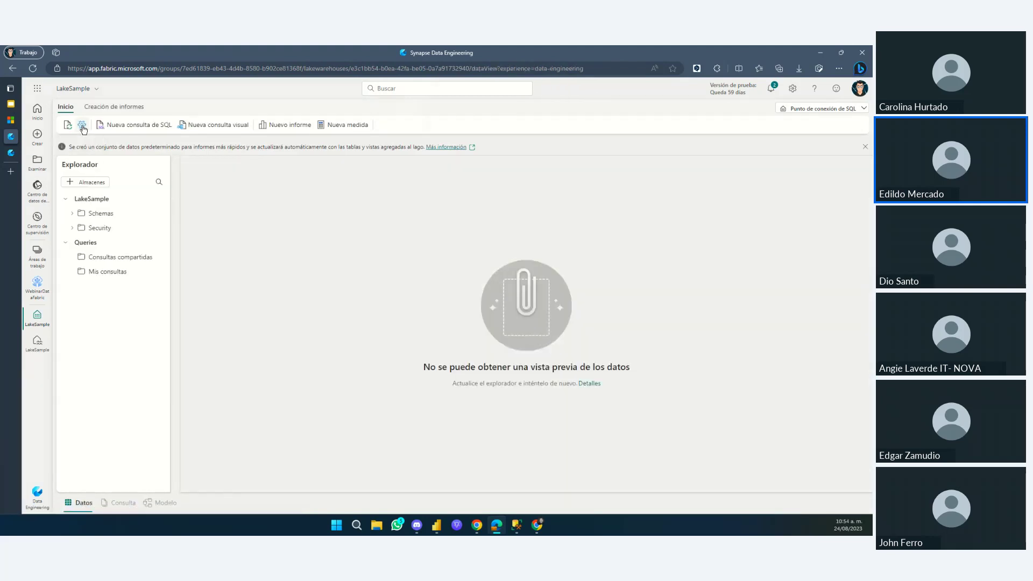
# Copy the SQL connection string from the LakeSample endpoint's details.
pyautogui.click(82, 125)
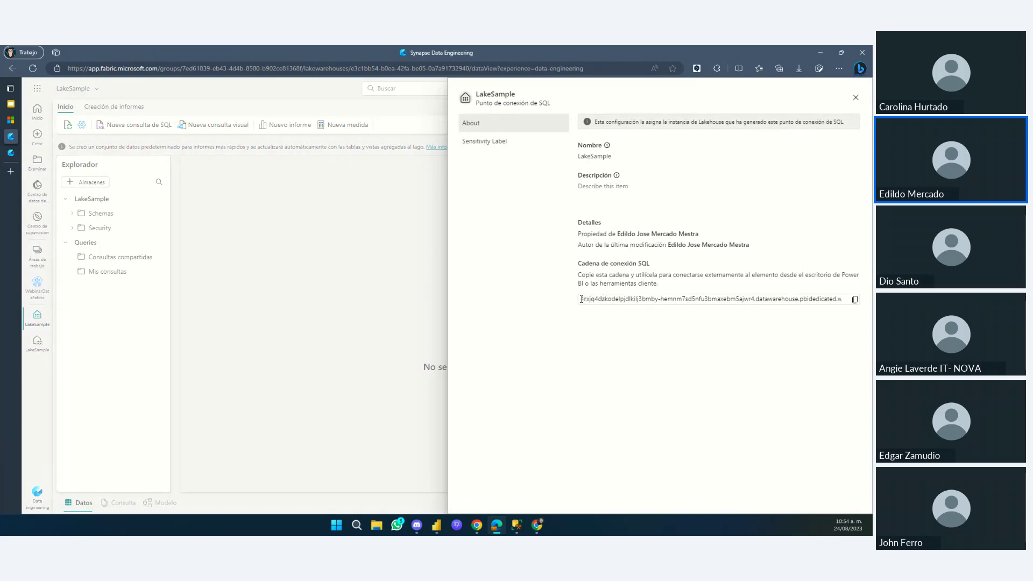
pyautogui.moveTo(582, 299); pyautogui.dragTo(849, 298)
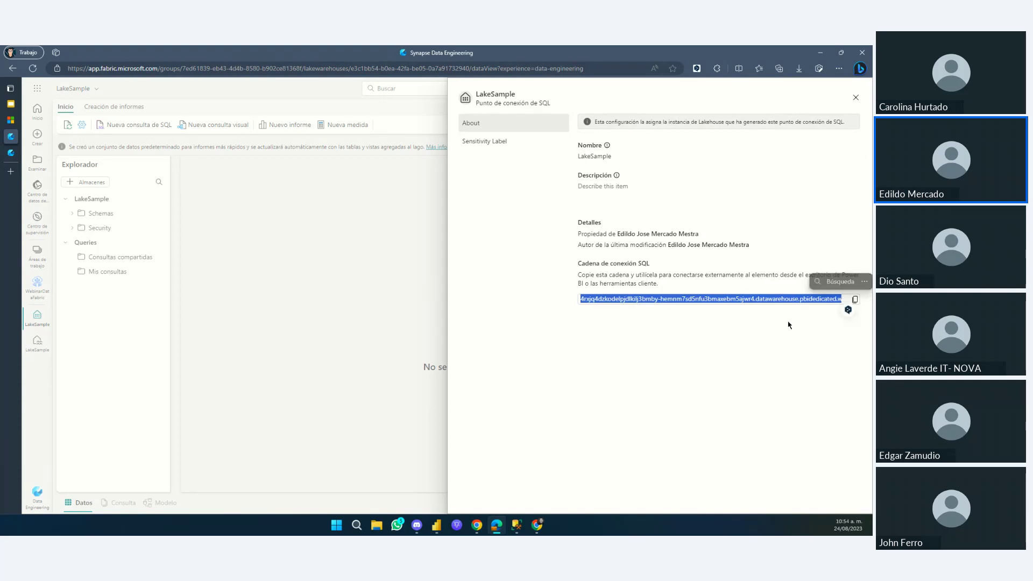
pyautogui.click(855, 299)
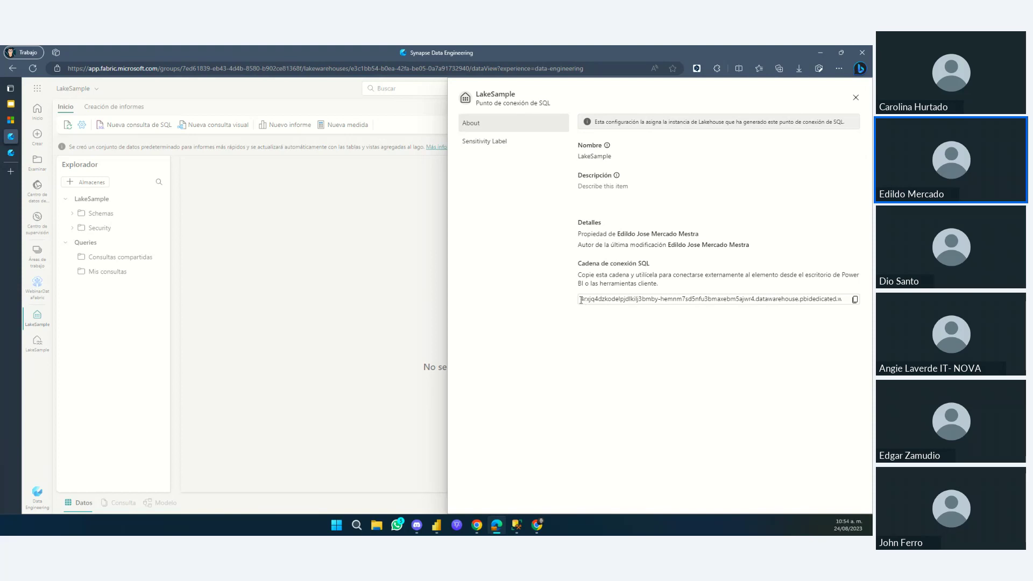
pyautogui.moveTo(581, 300); pyautogui.dragTo(843, 299)
pyautogui.click(855, 299)
# In SSMS, paste the LakeSample server name and choose Azure Active Directory - Universal with MFA authentication.
pyautogui.click(516, 525)
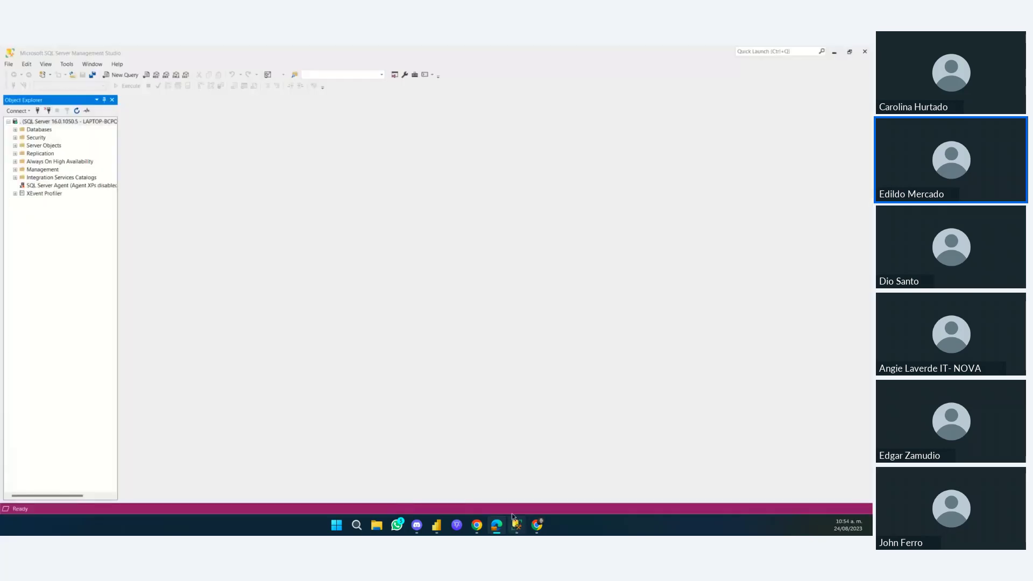
pyautogui.click(36, 111)
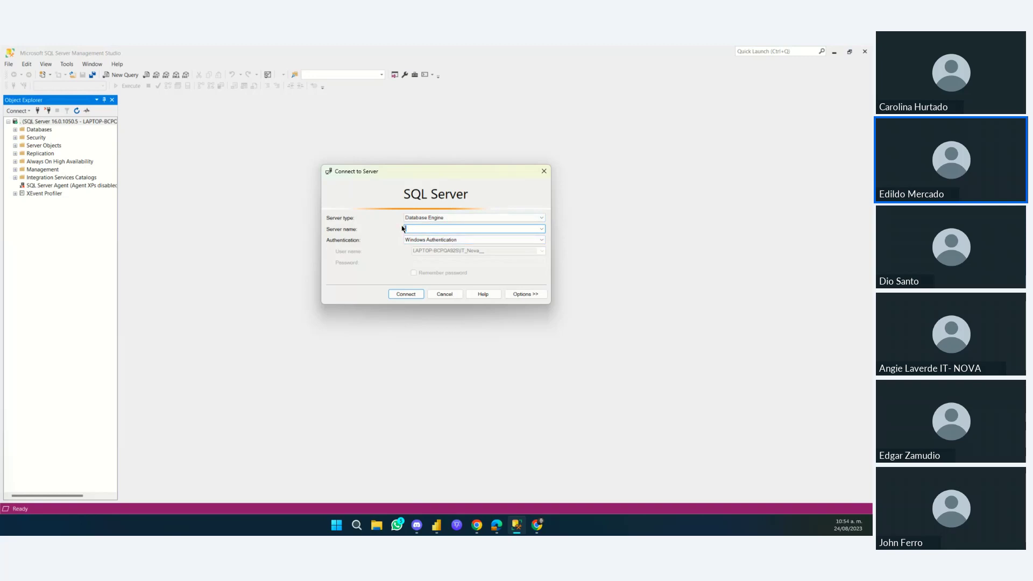
pyautogui.hotkey('ctrl', 'v')
pyautogui.click(472, 240)
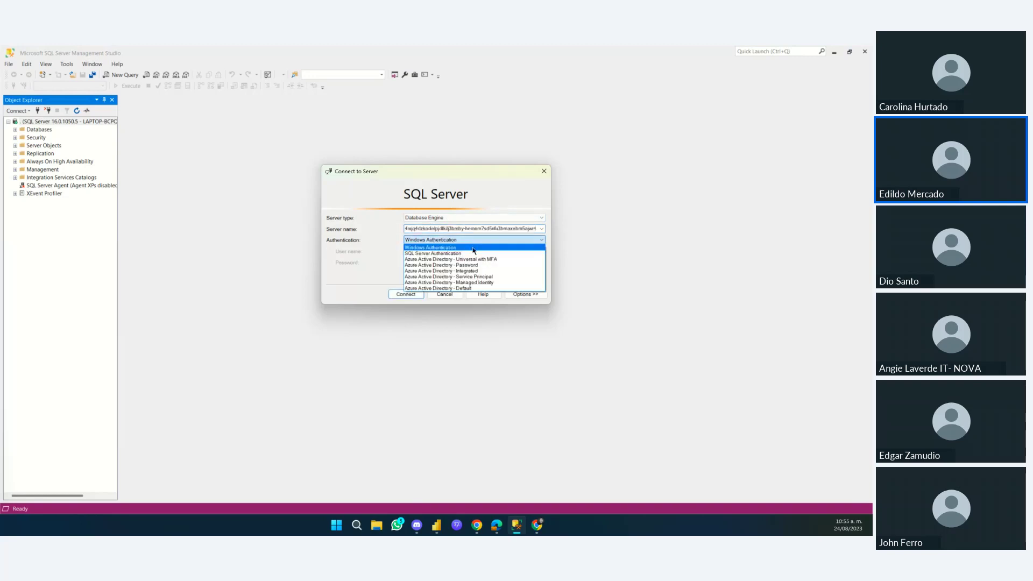
pyautogui.click(430, 258)
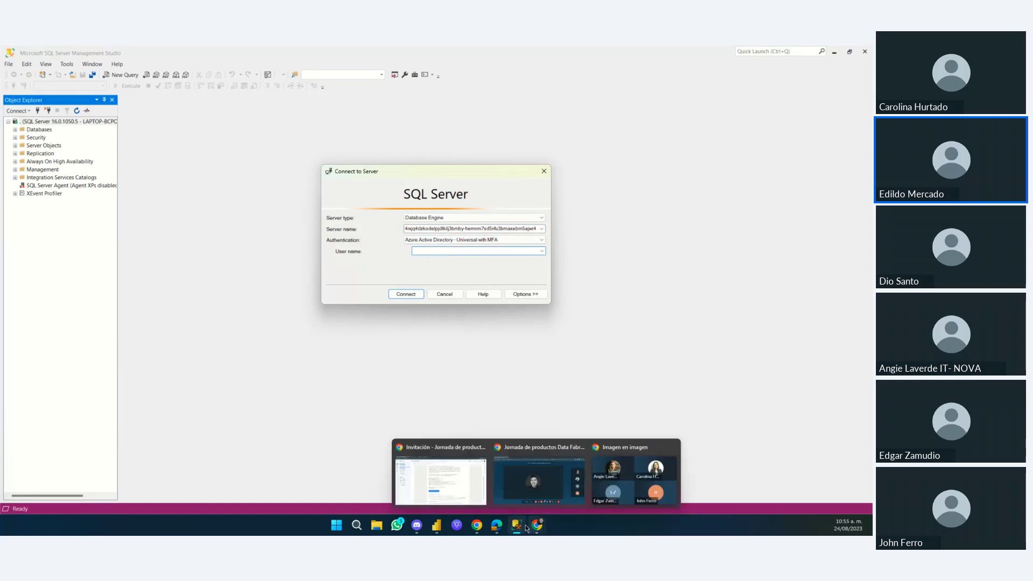
# Copy the signed-in account's e-mail from Fabric, paste it as the user name, and connect.
pyautogui.click(499, 529)
pyautogui.click(387, 209)
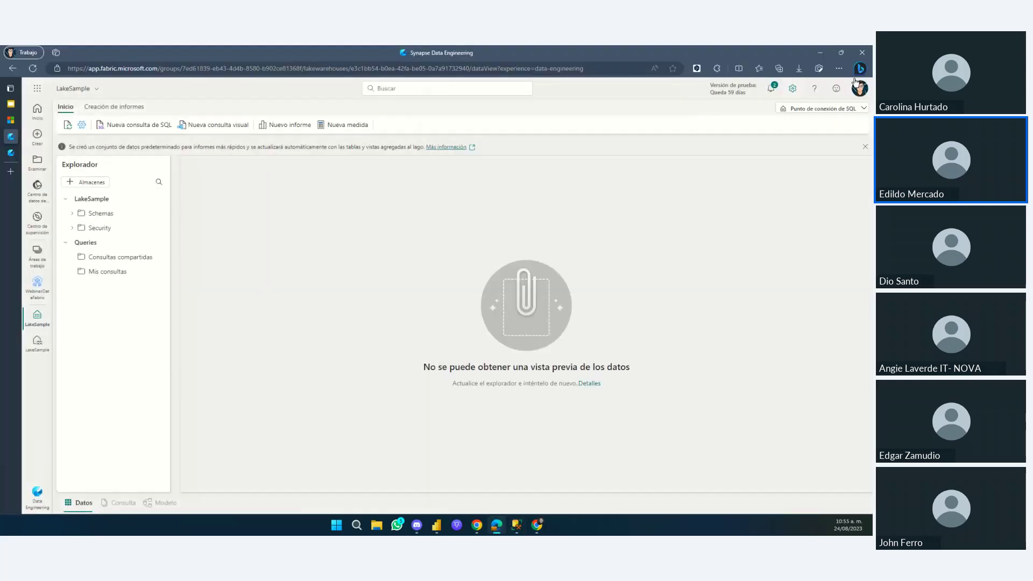
pyautogui.click(860, 88)
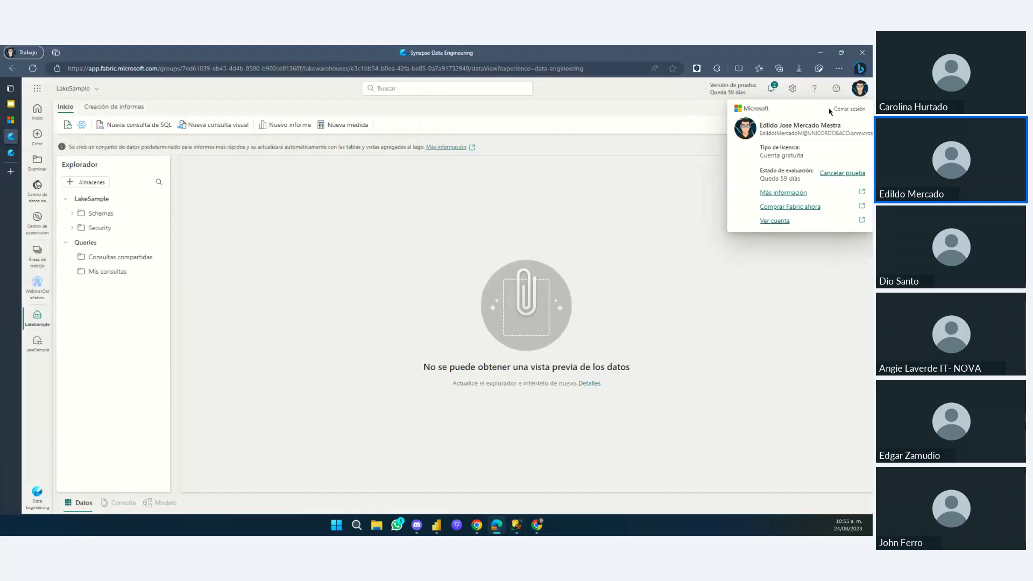
pyautogui.tripleClick(794, 133)
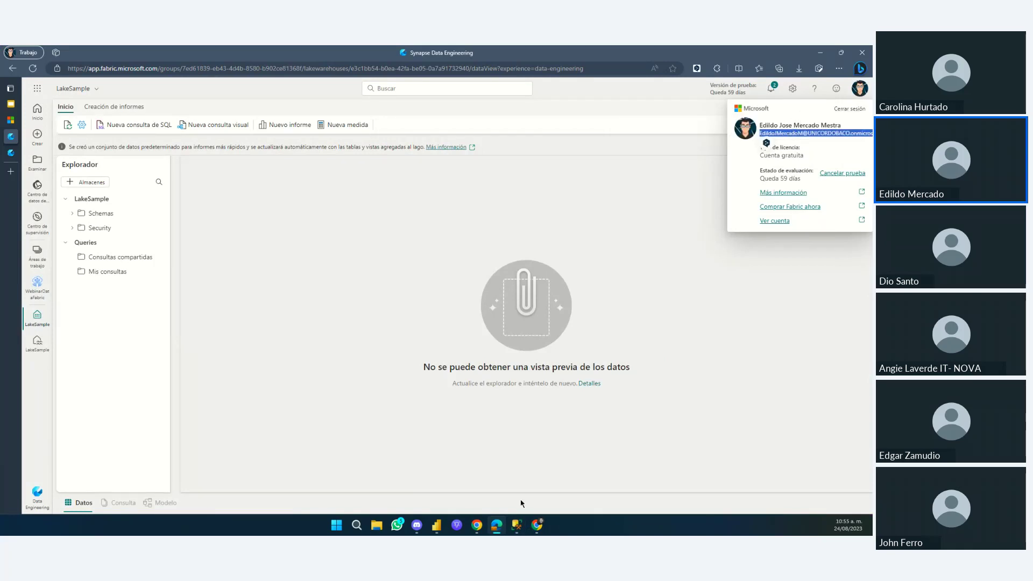
pyautogui.click(517, 525)
pyautogui.hotkey('ctrl', 'v')
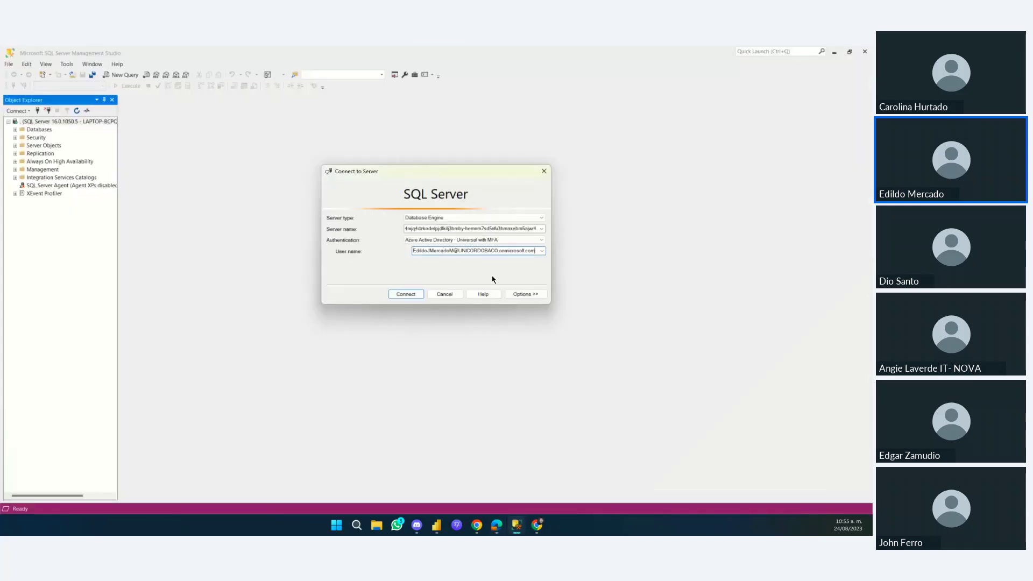
pyautogui.click(398, 294)
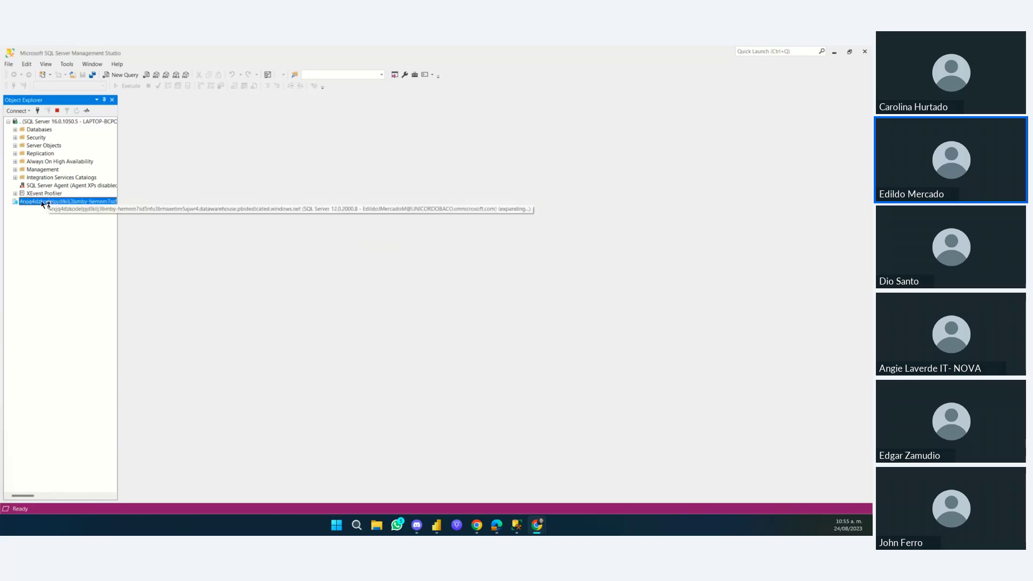
# Expand Databases > LakeSample > Tables in Object Explorer, then return to the Fabric page.
pyautogui.click(15, 209)
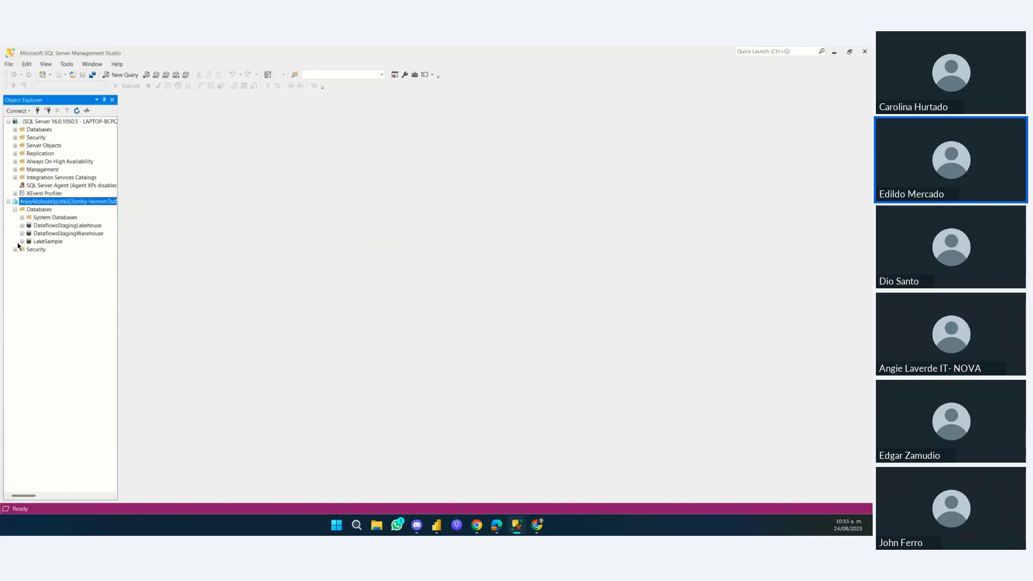
pyautogui.click(22, 241)
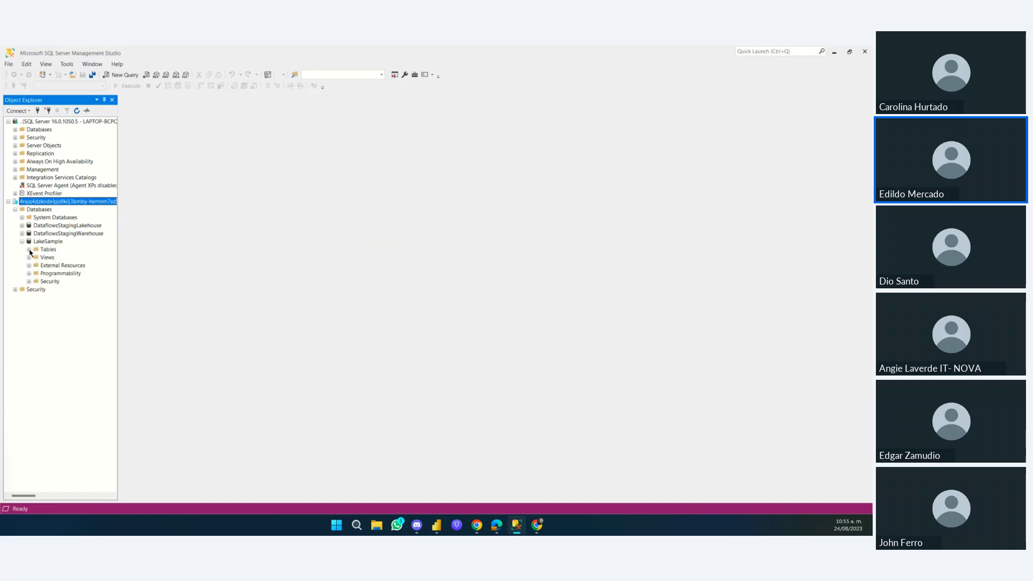
pyautogui.click(29, 250)
pyautogui.click(496, 526)
pyautogui.press('Escape')
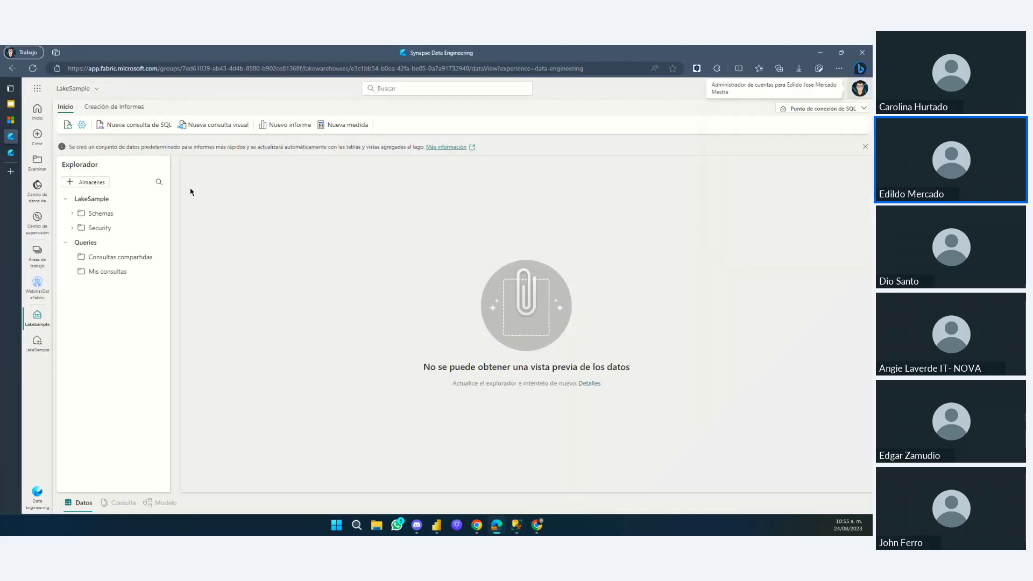
# Create the WarehouseSample warehouse in the WebinarDataFabric workspace, then switch to Power BI Desktop.
pyautogui.click(38, 284)
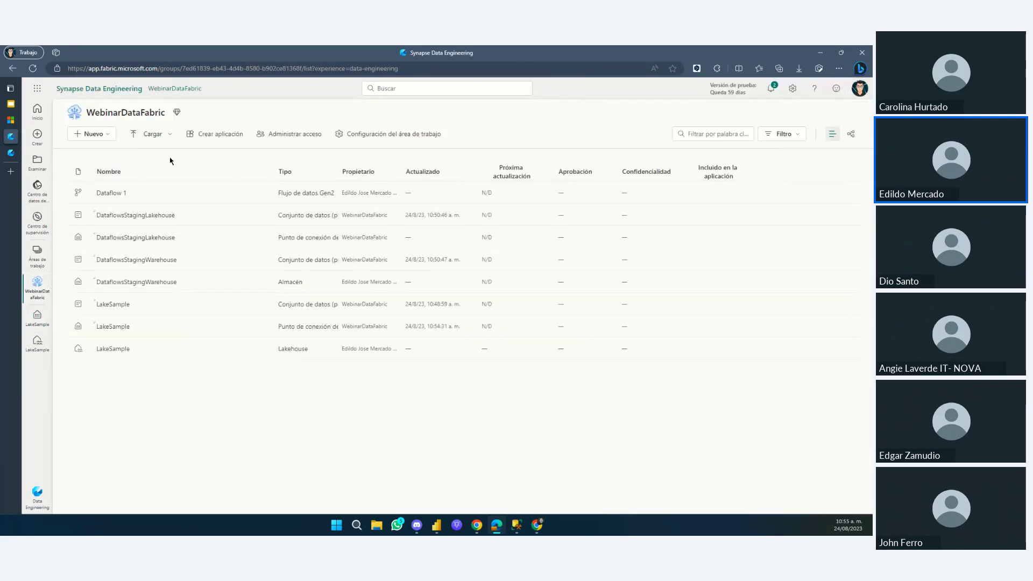
pyautogui.click(105, 134)
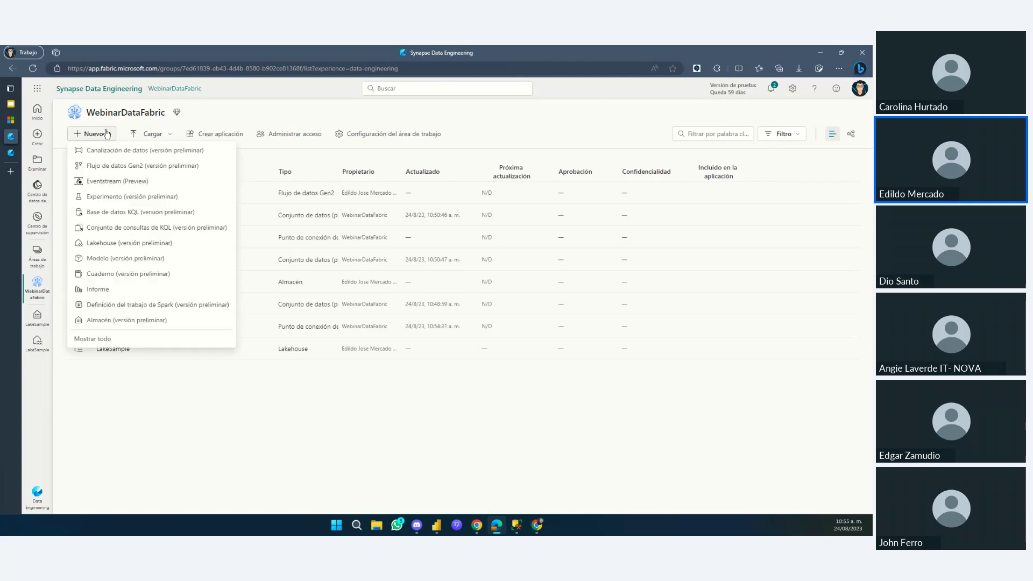
pyautogui.click(113, 321)
pyautogui.write('Warehous')
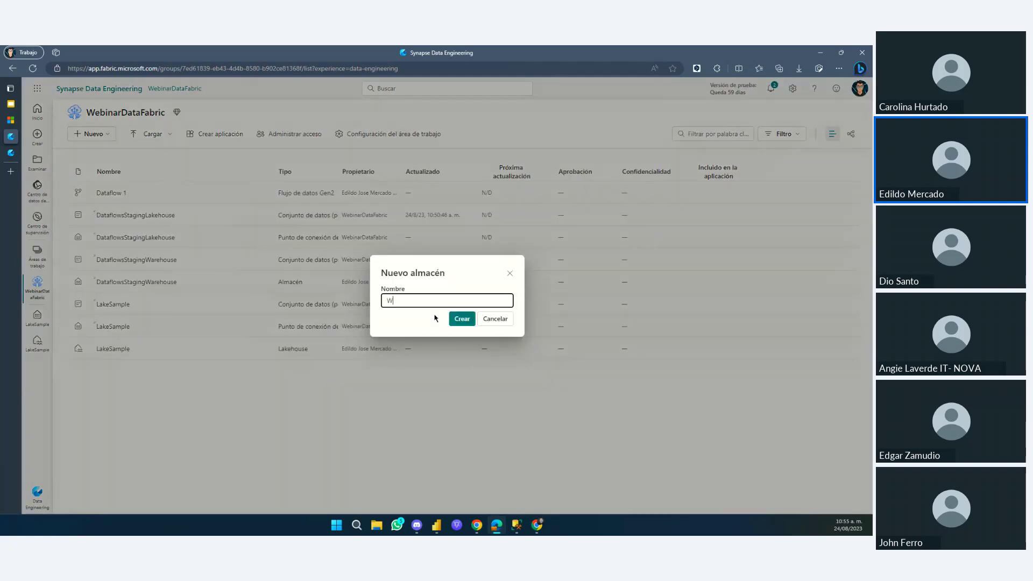
pyautogui.write('eSAa')
pyautogui.press('BackSpace')
pyautogui.press('BackSpace')
pyautogui.write('ample')
pyautogui.press('Return')
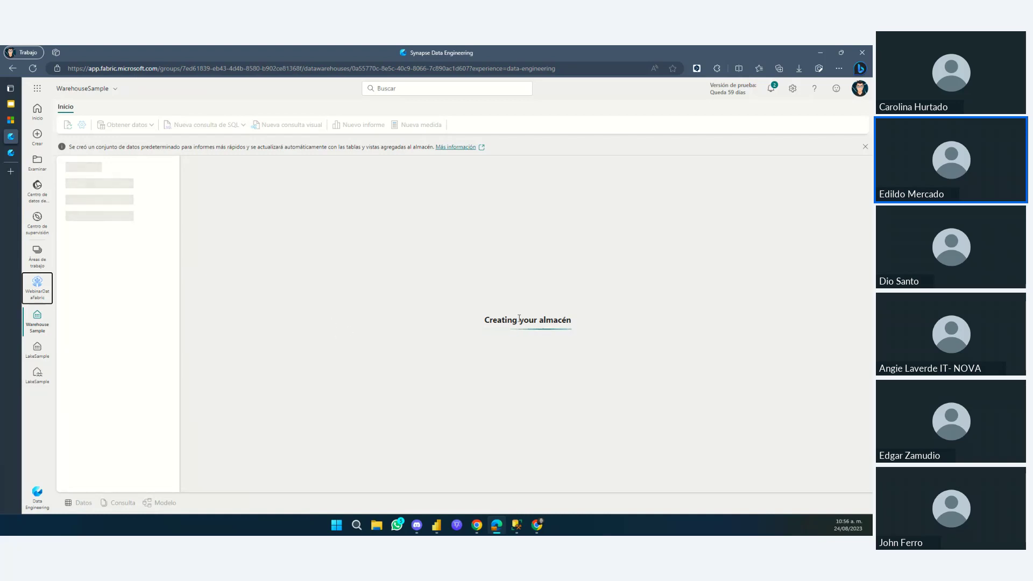
pyautogui.click(436, 525)
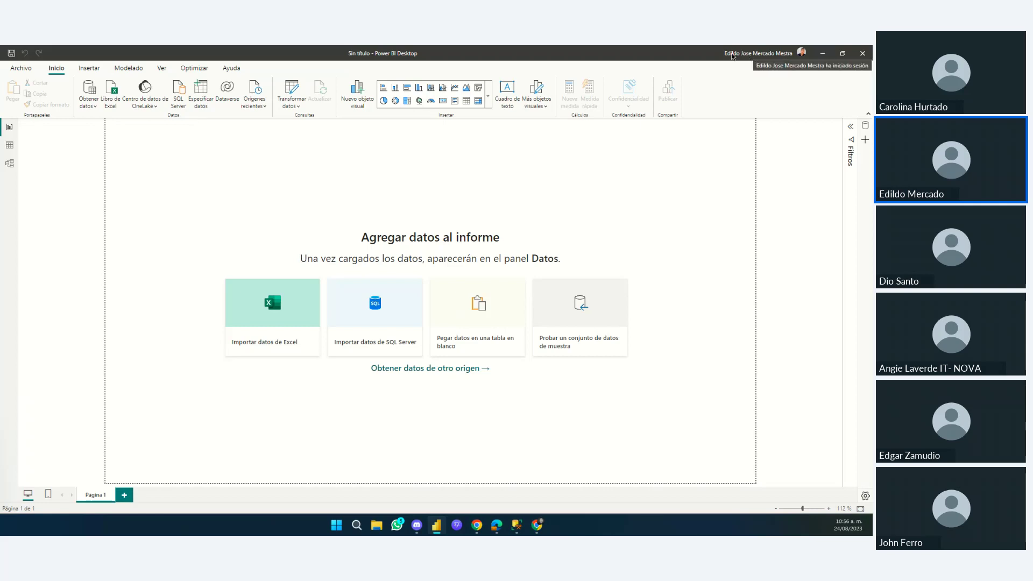
# Review the OneLake data hub lakehouses in Power BI Desktop, then return to WarehouseSample.
pyautogui.click(143, 107)
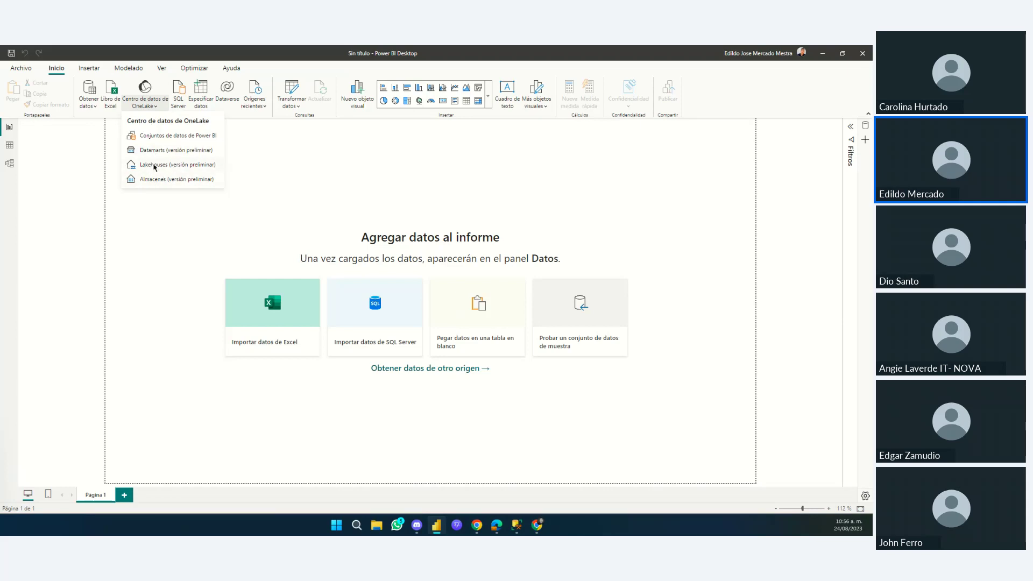
pyautogui.click(221, 172)
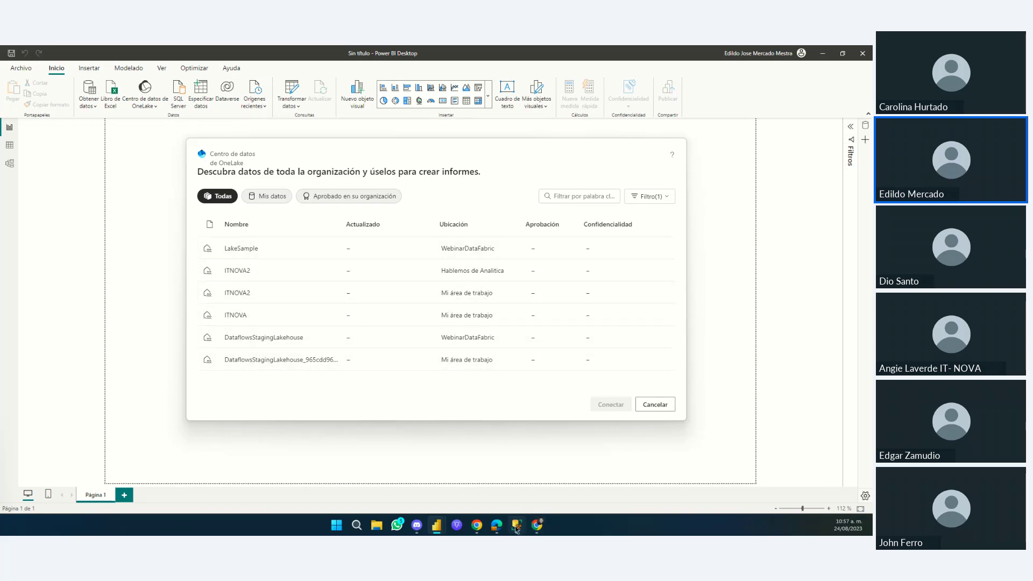
pyautogui.click(496, 528)
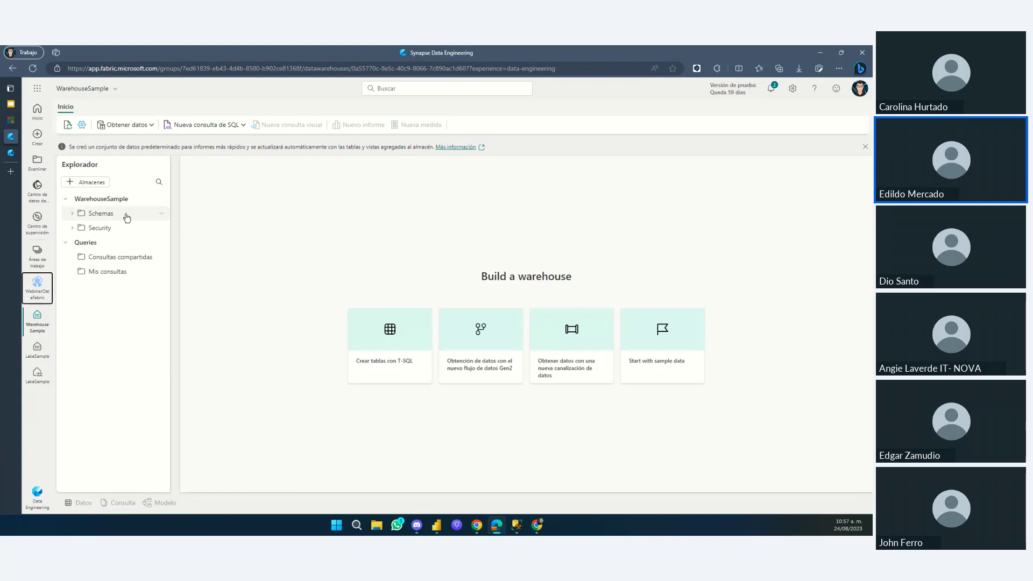
# Expand WarehouseSample's Schemas, Security, dbo and Tables nodes, then start a blank SQL query.
pyautogui.click(73, 215)
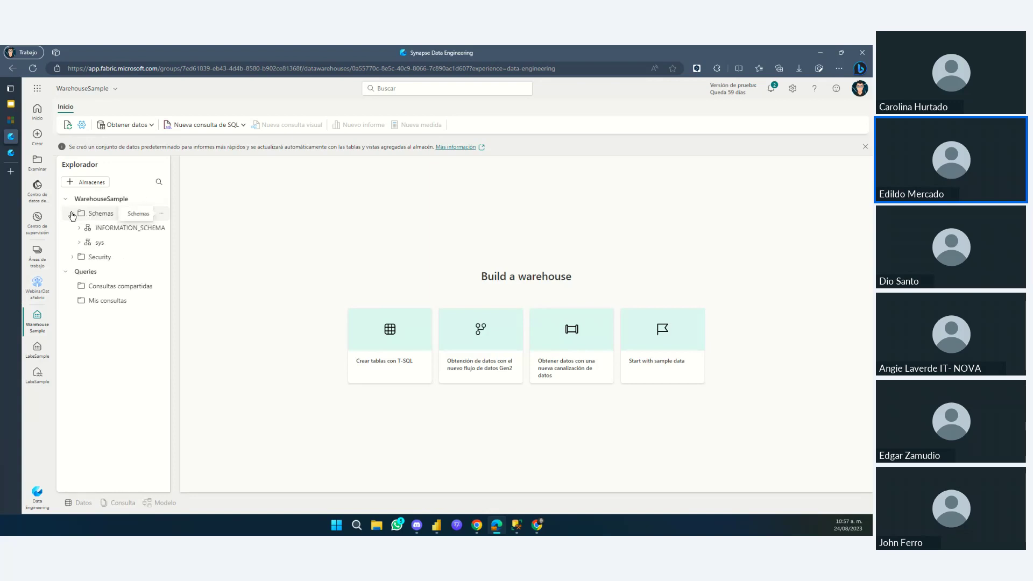
pyautogui.click(73, 257)
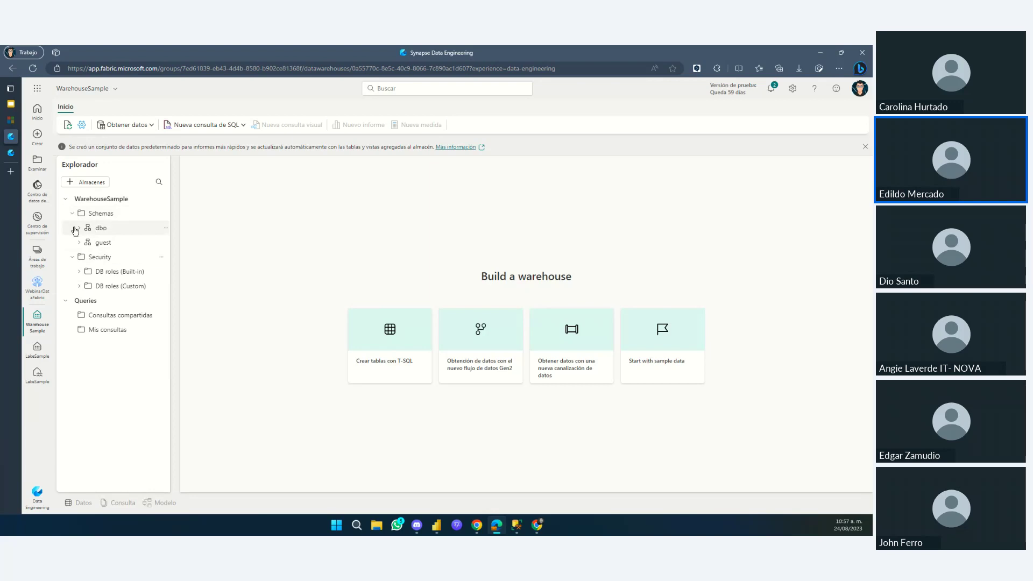
pyautogui.click(78, 230)
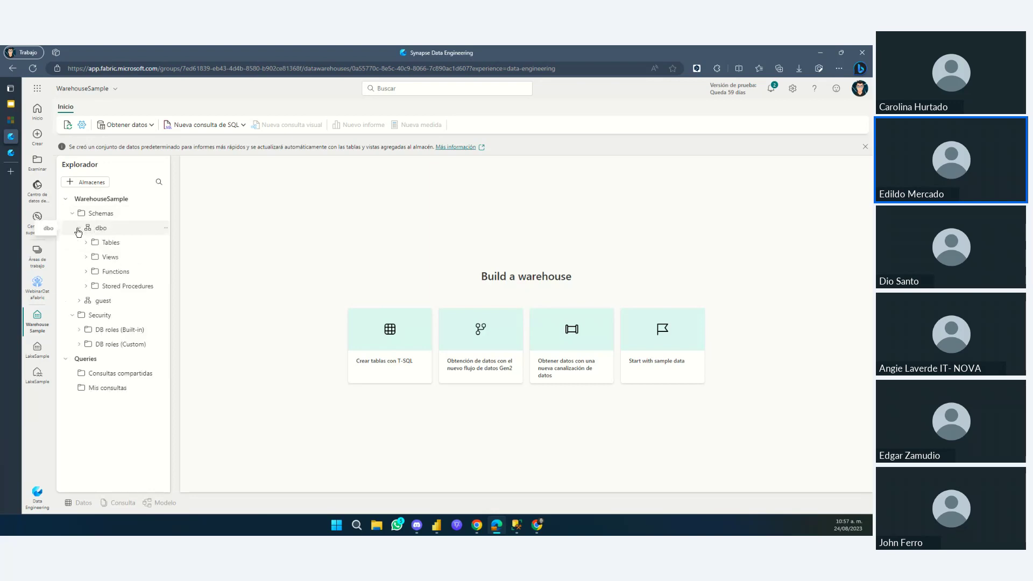
pyautogui.click(89, 243)
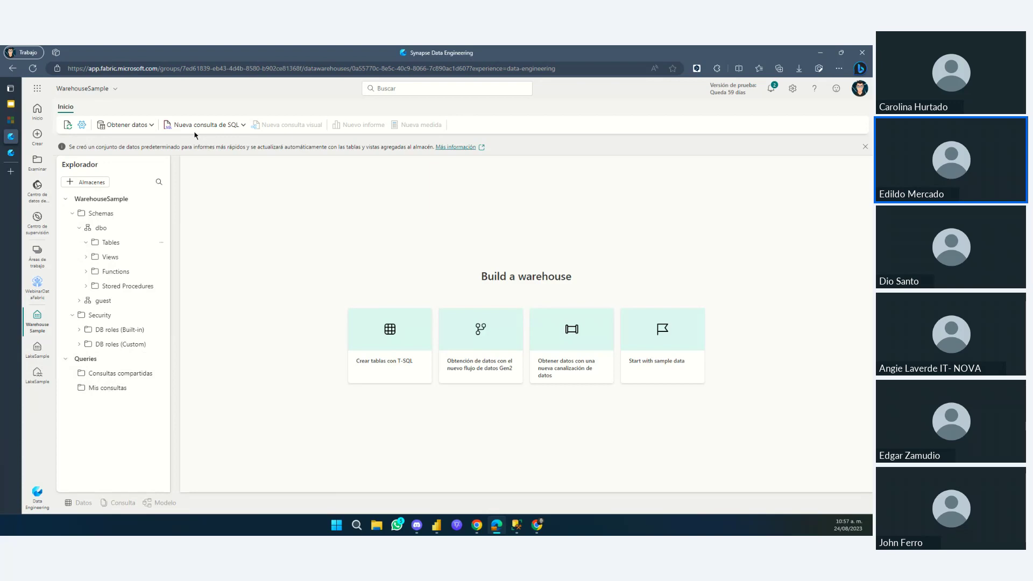
pyautogui.click(230, 126)
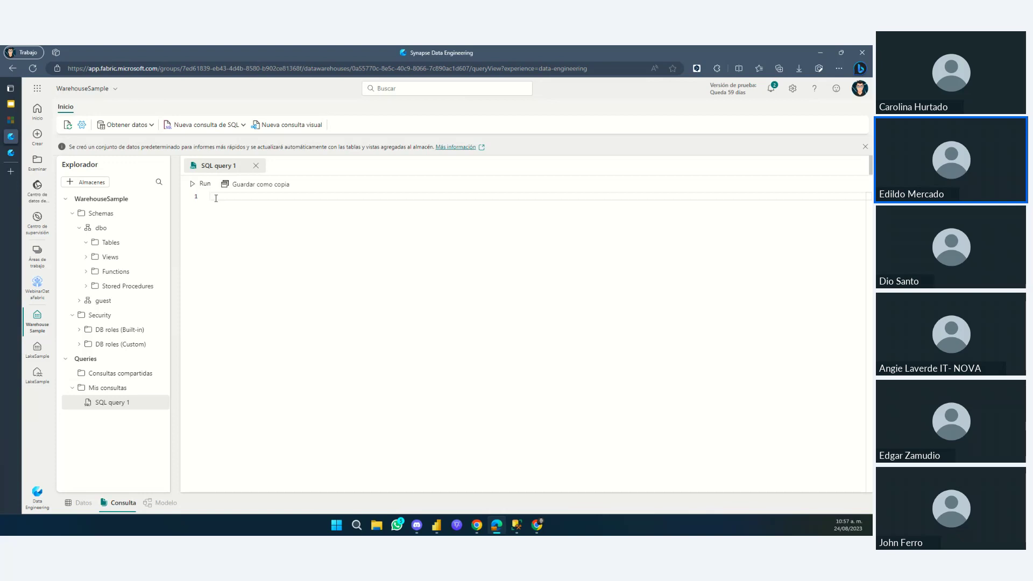
# Add Visual query 1 to WarehouseSample, then switch to the ITNOVA notebook tab.
pyautogui.click(283, 125)
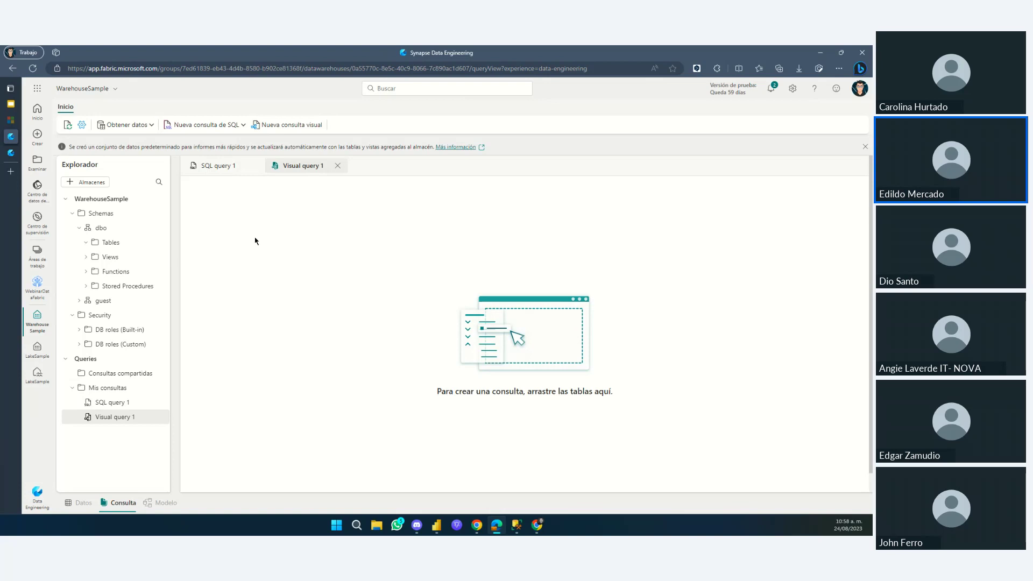
pyautogui.click(10, 152)
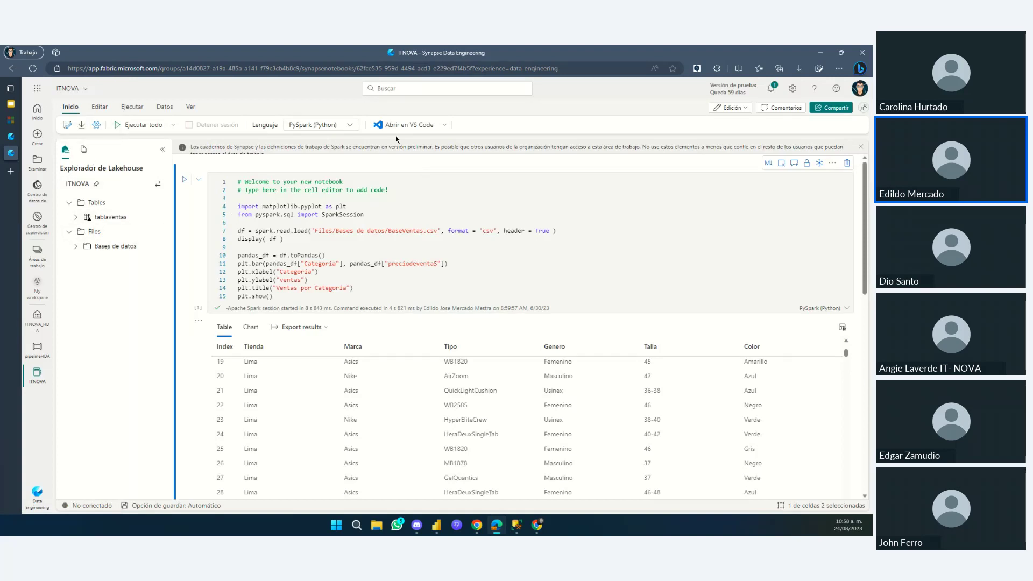
# Review the notebook's BaseVentas output, keep PySpark (Python) as the language, then open File Explorer.
pyautogui.scroll(-5, 368, 251)
pyautogui.scroll(-5, 369, 252)
pyautogui.scroll(10, 340, 323)
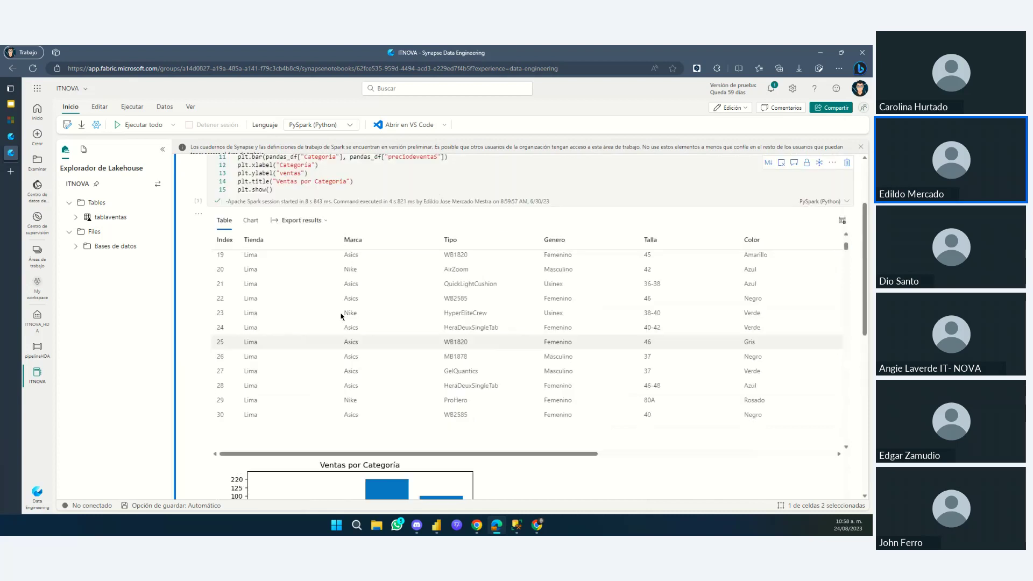
pyautogui.click(336, 126)
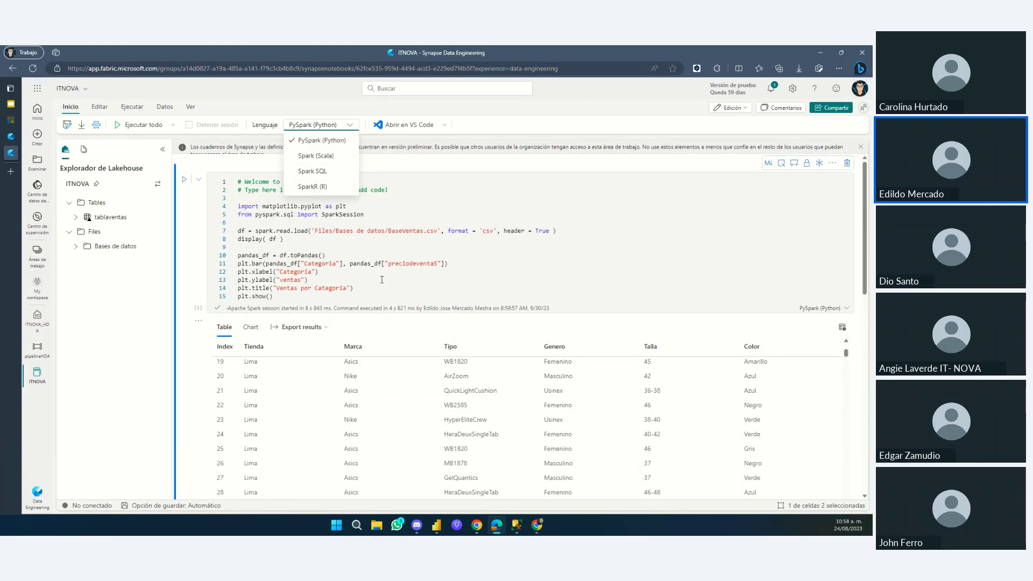
pyautogui.click(533, 505)
pyautogui.click(436, 525)
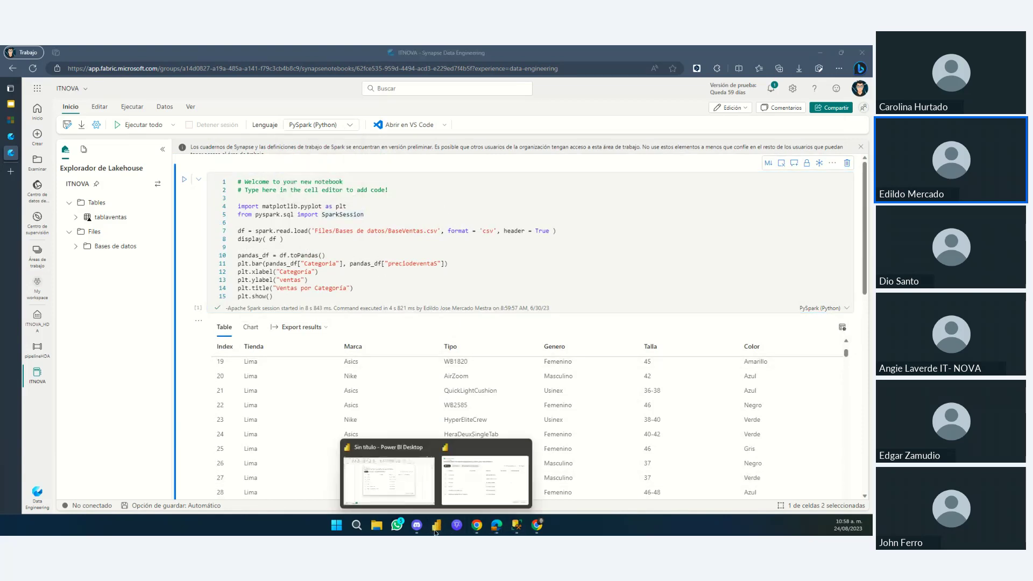
pyautogui.click(377, 525)
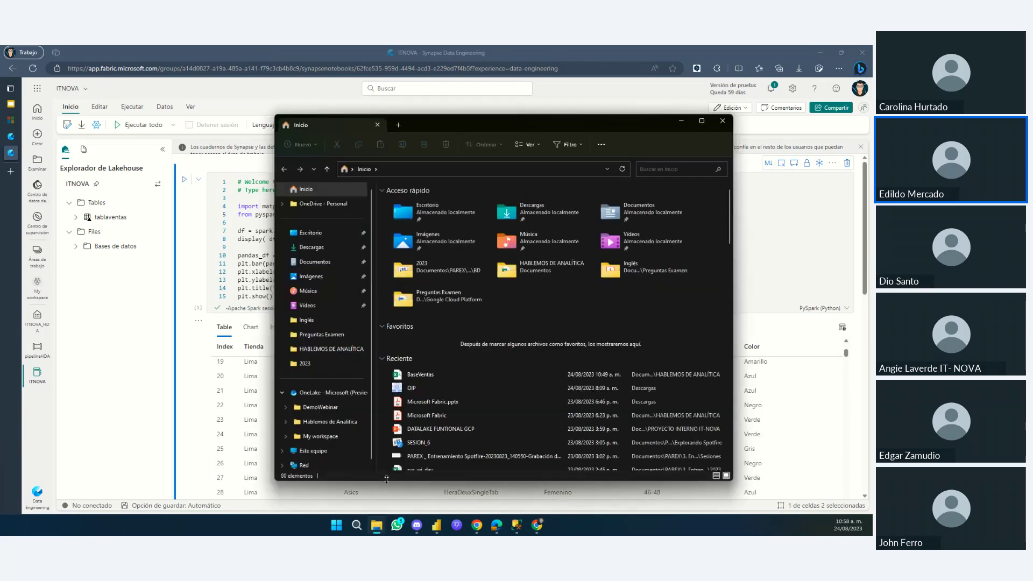
# Show and select the three OneLake workspace folders, then minimize File Explorer.
pyautogui.scroll(-1, 344, 291)
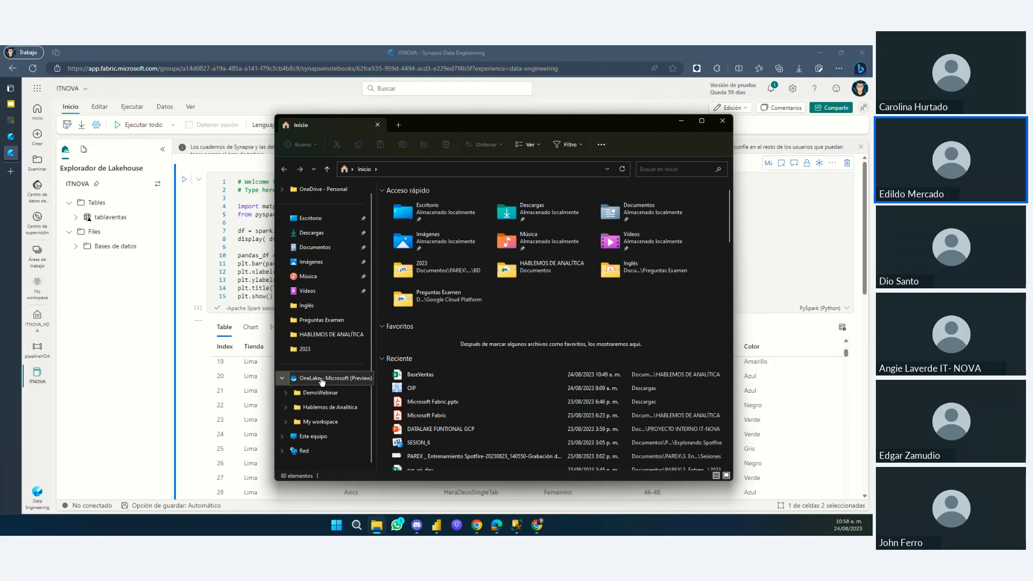
pyautogui.click(300, 383)
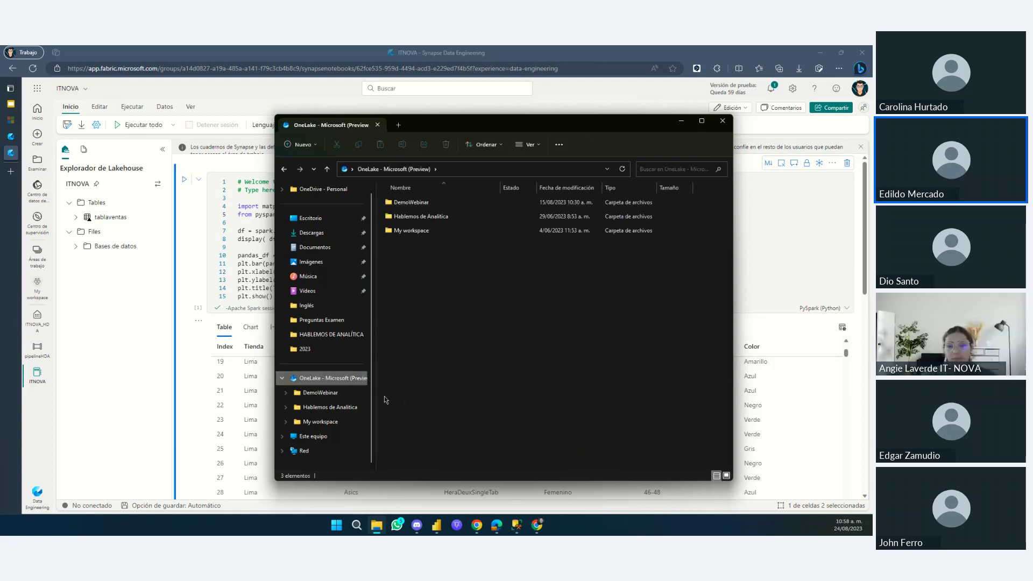
pyautogui.moveTo(425, 260); pyautogui.dragTo(396, 205)
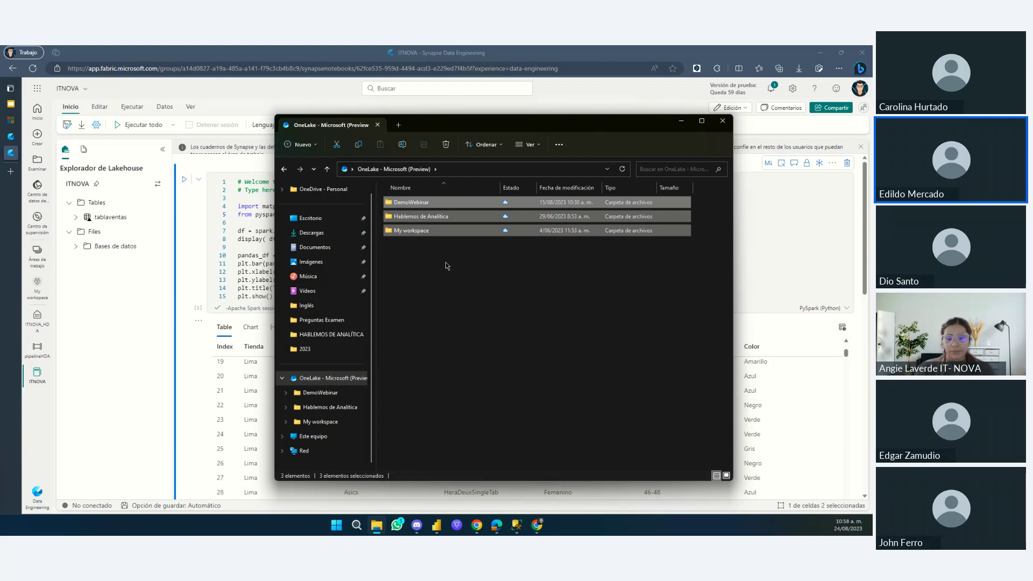
pyautogui.click(682, 122)
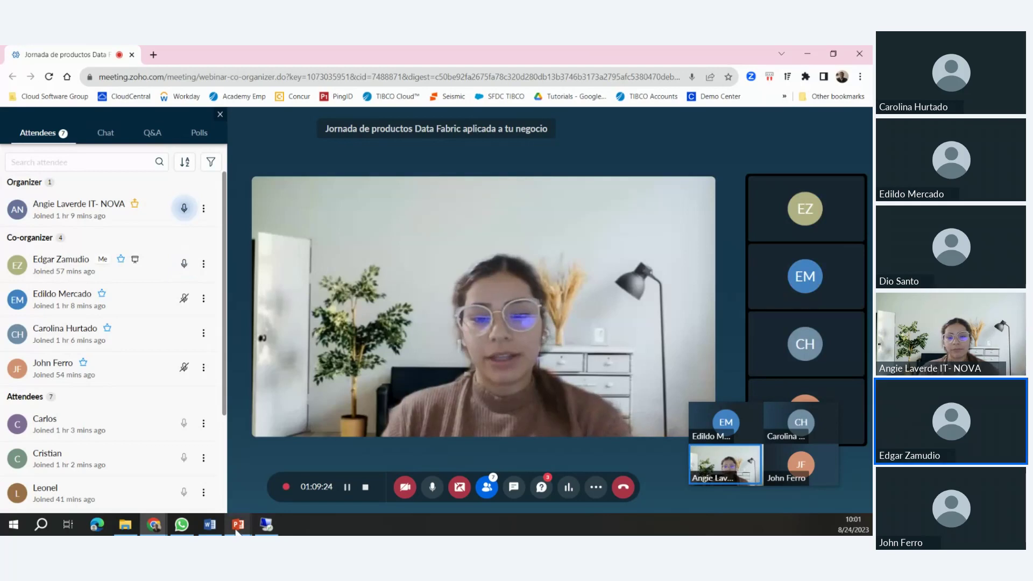
# Bring the TIBCO slide show to the front and advance to the Agenda slide.
pyautogui.moveTo(239, 530)
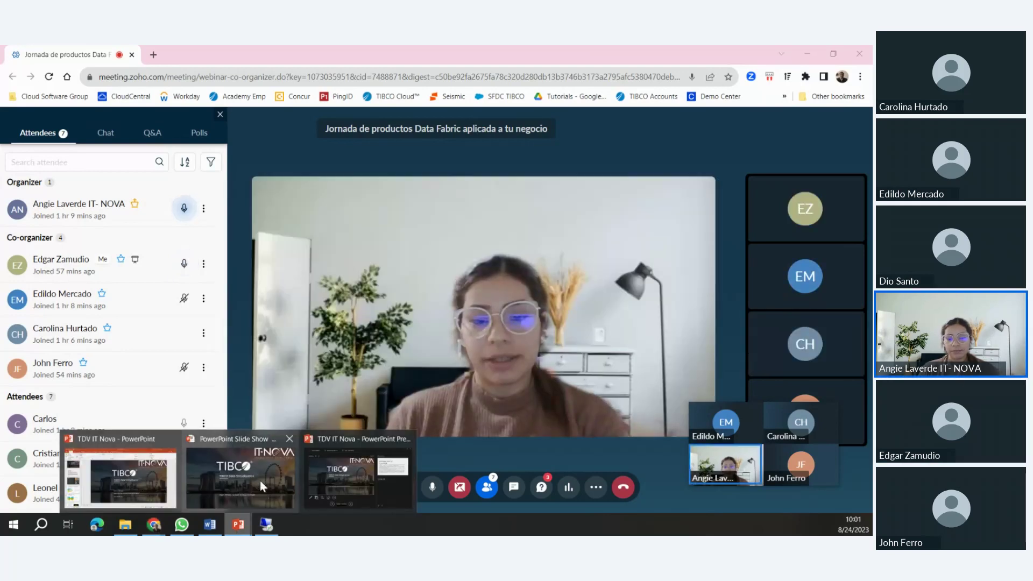
pyautogui.click(260, 480)
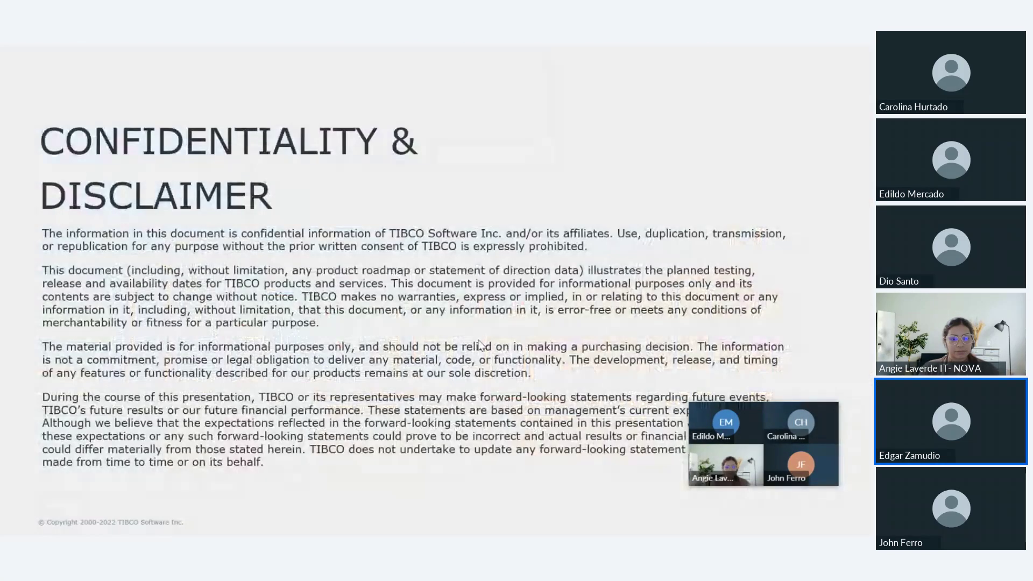
pyautogui.press('Right')
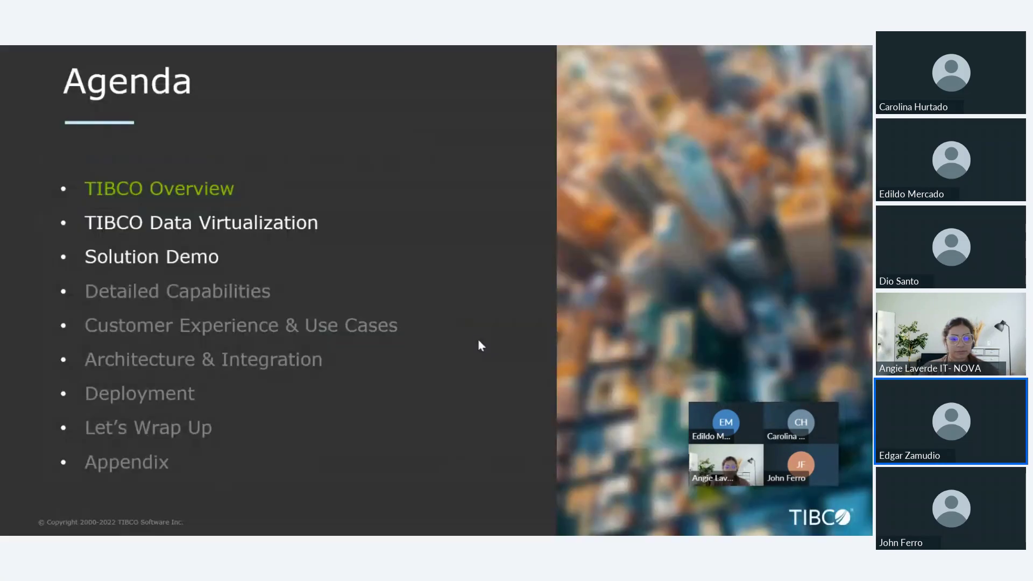
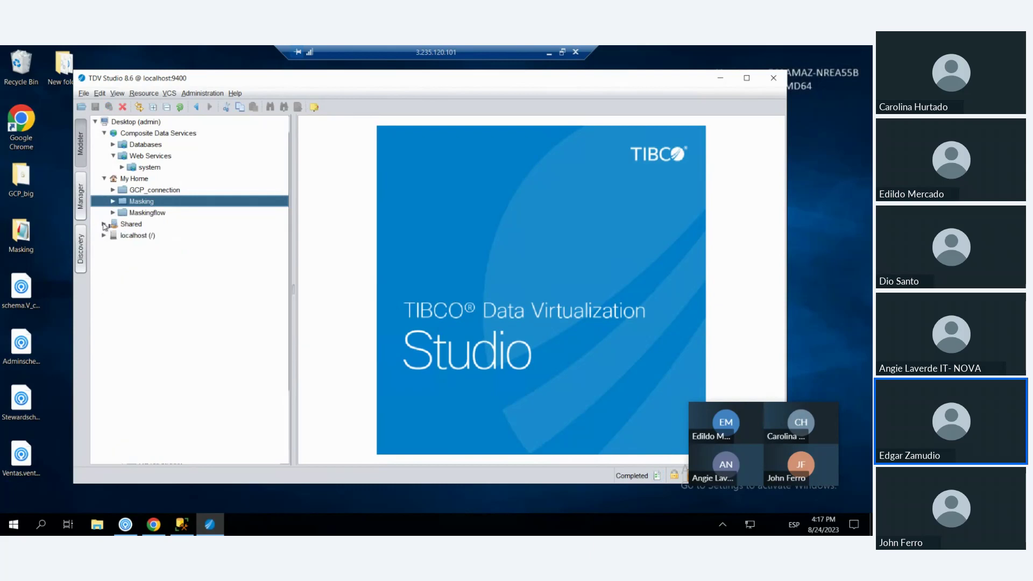
# Collapse Composite Data Services and My Home, then open the localhost:9400 Server Overview.
pyautogui.click(104, 134)
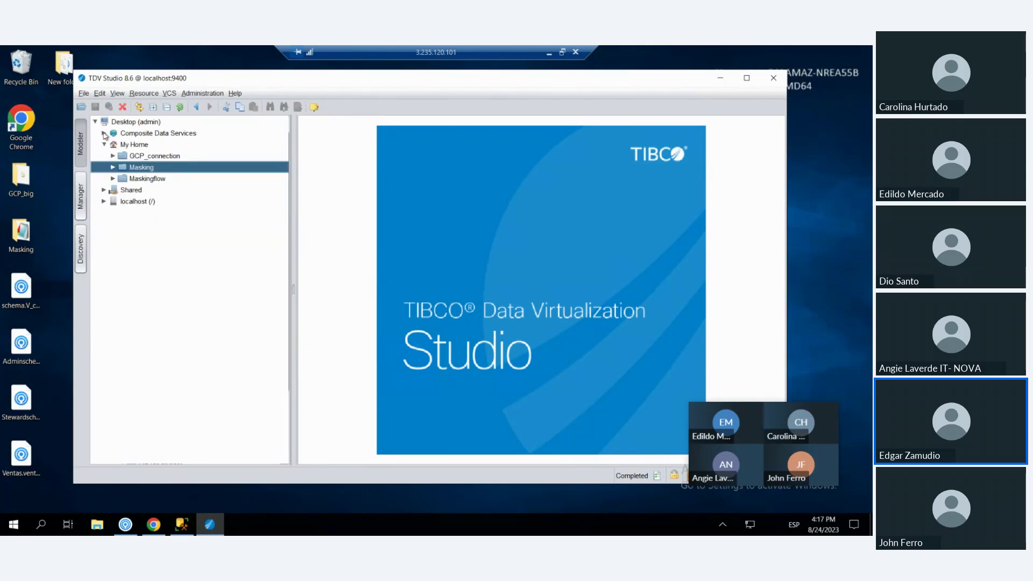
pyautogui.click(103, 144)
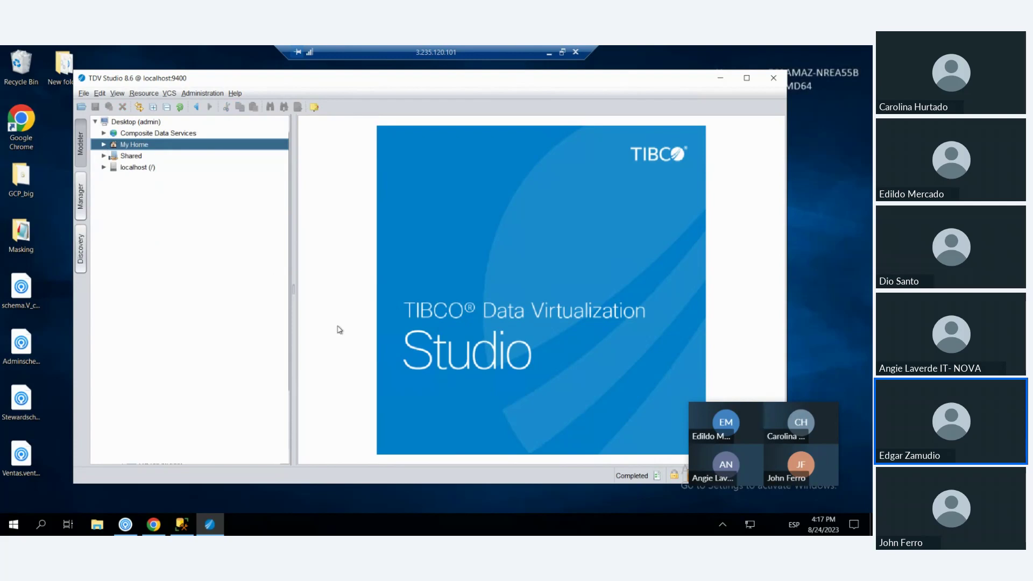
pyautogui.click(146, 133)
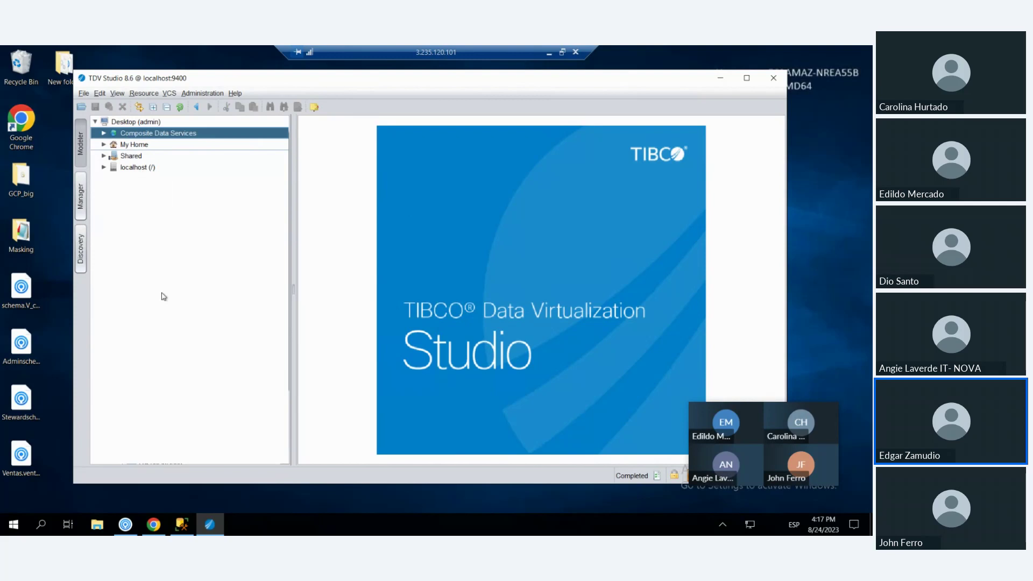
pyautogui.click(80, 201)
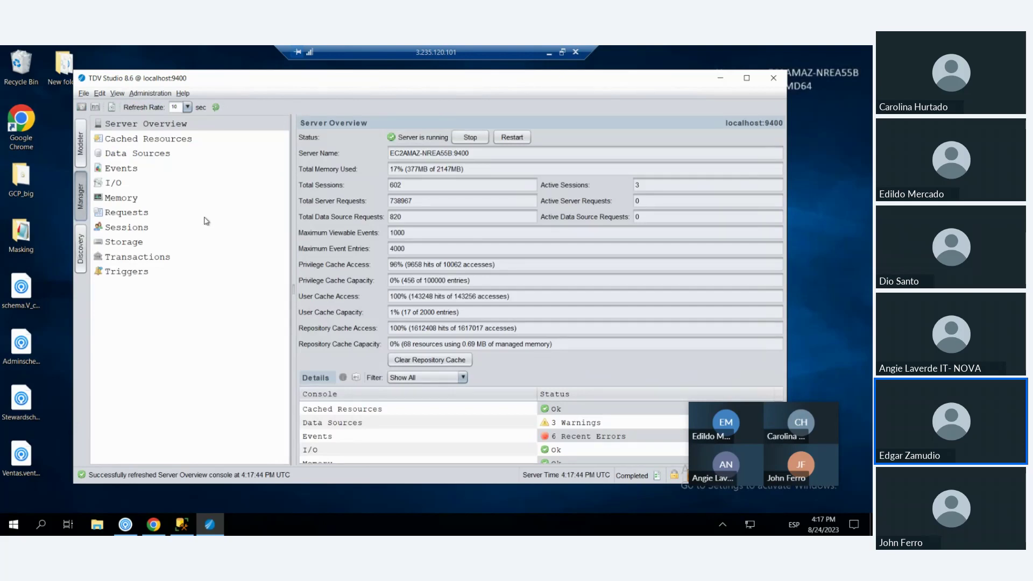
pyautogui.click(158, 153)
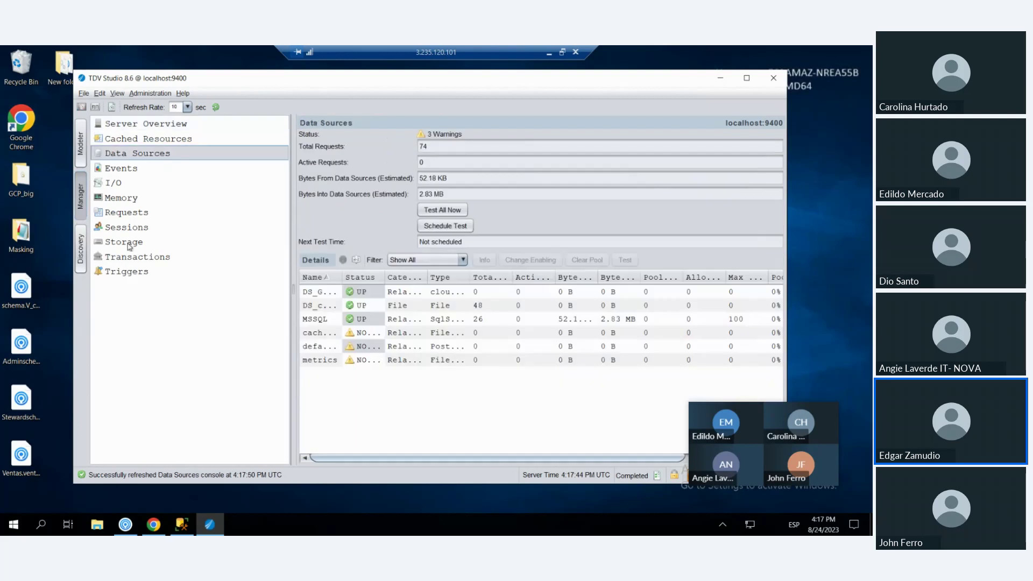
pyautogui.click(128, 227)
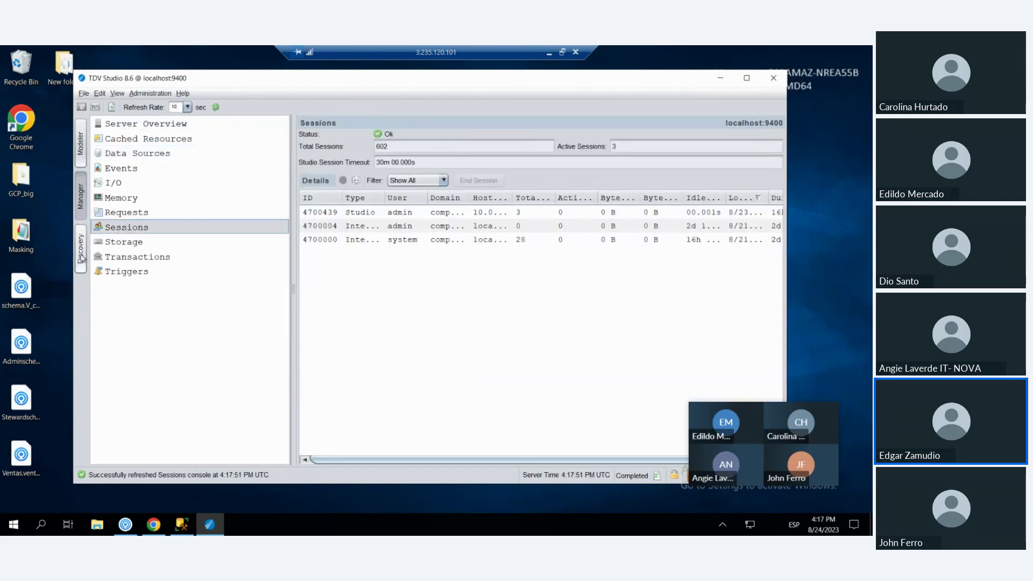
pyautogui.click(80, 248)
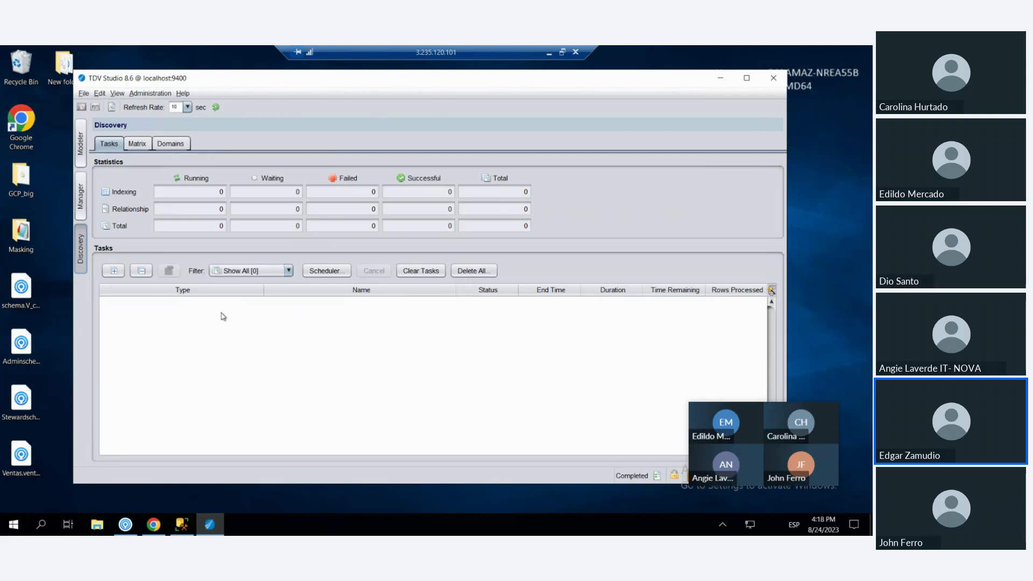
pyautogui.click(83, 150)
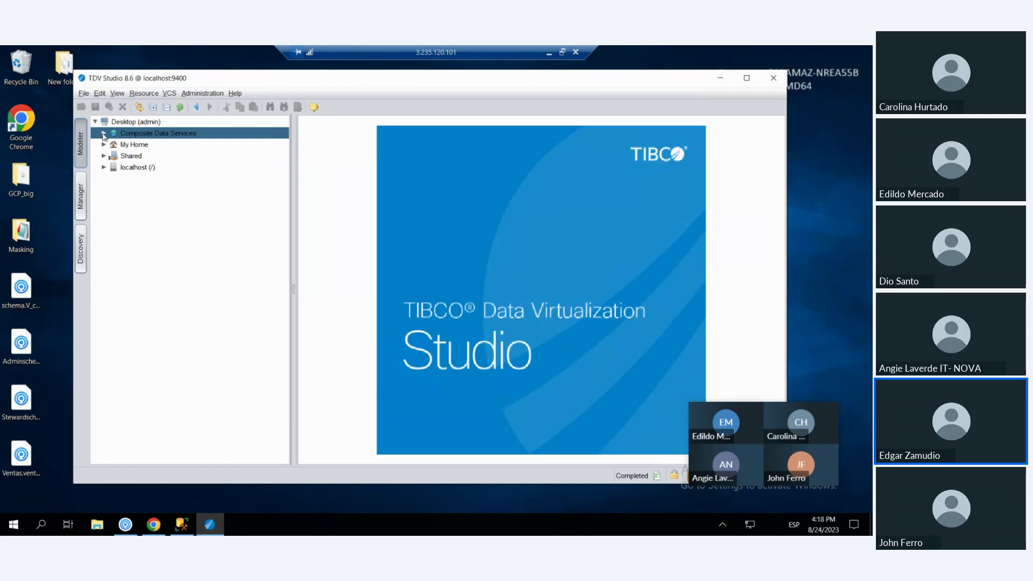
# Expand Composite Data Services and its Databases folder, leaving Web Services collapsed.
pyautogui.click(104, 134)
pyautogui.click(113, 156)
pyautogui.click(113, 156)
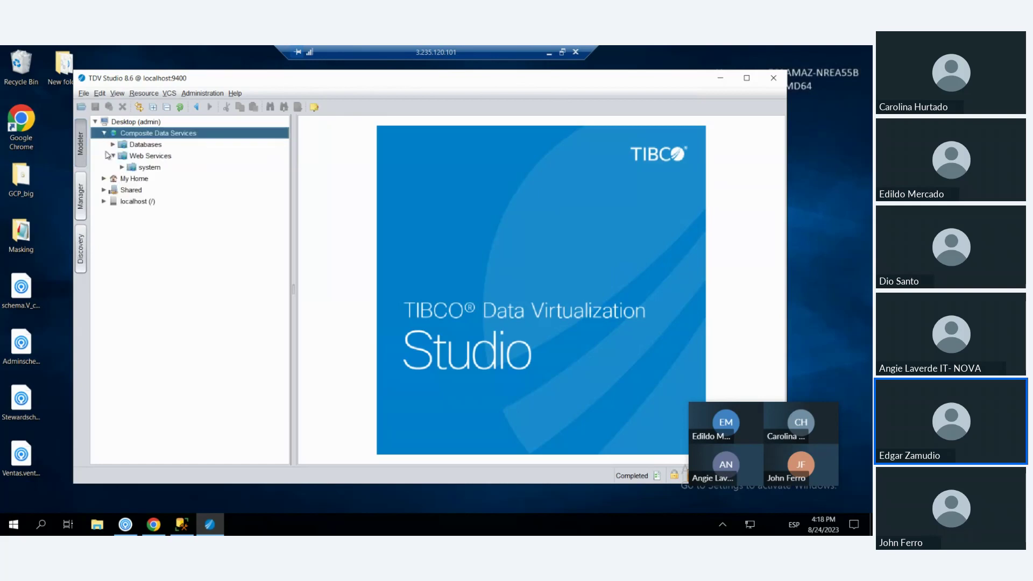
pyautogui.click(113, 156)
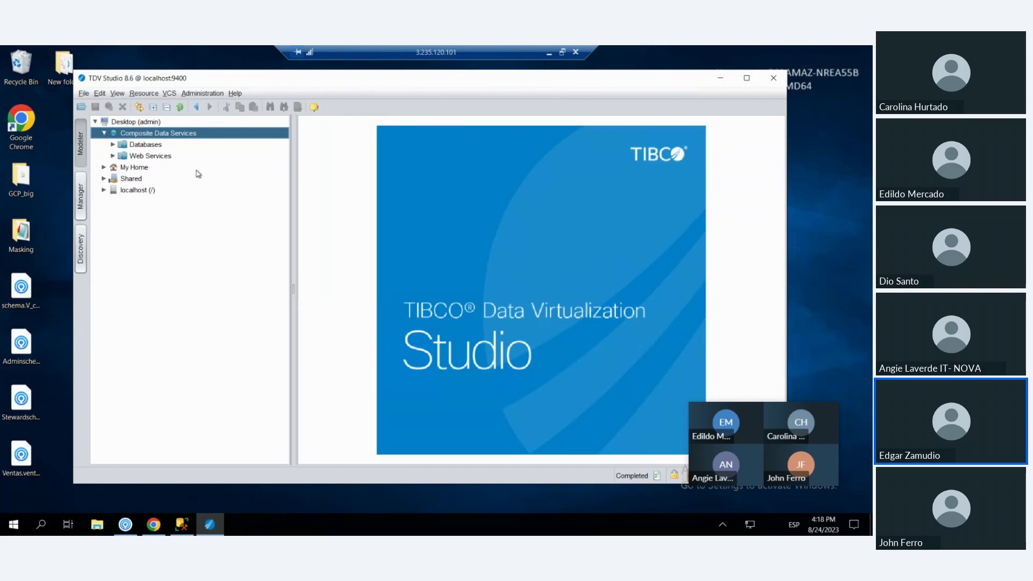
pyautogui.click(147, 145)
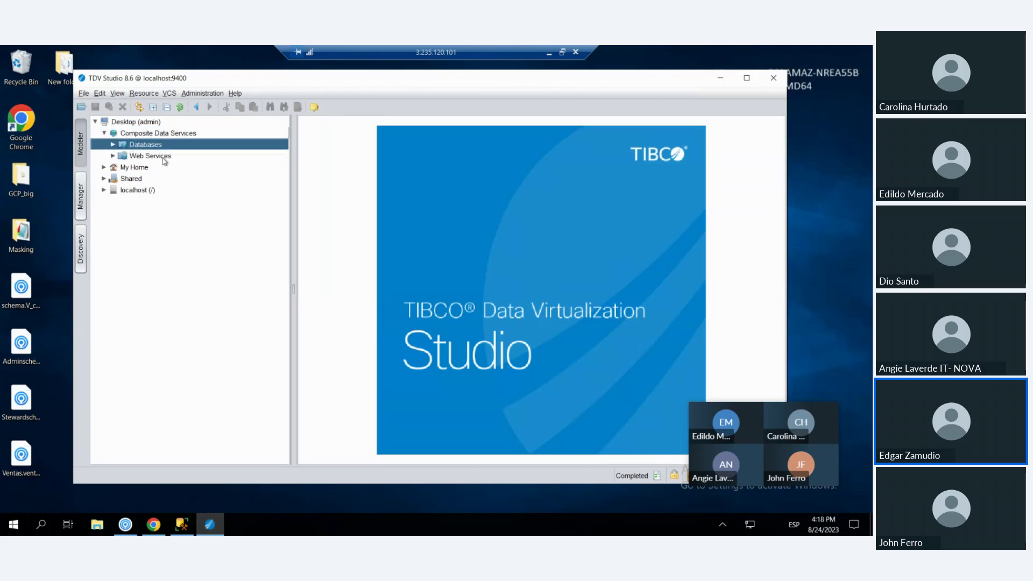
pyautogui.click(161, 157)
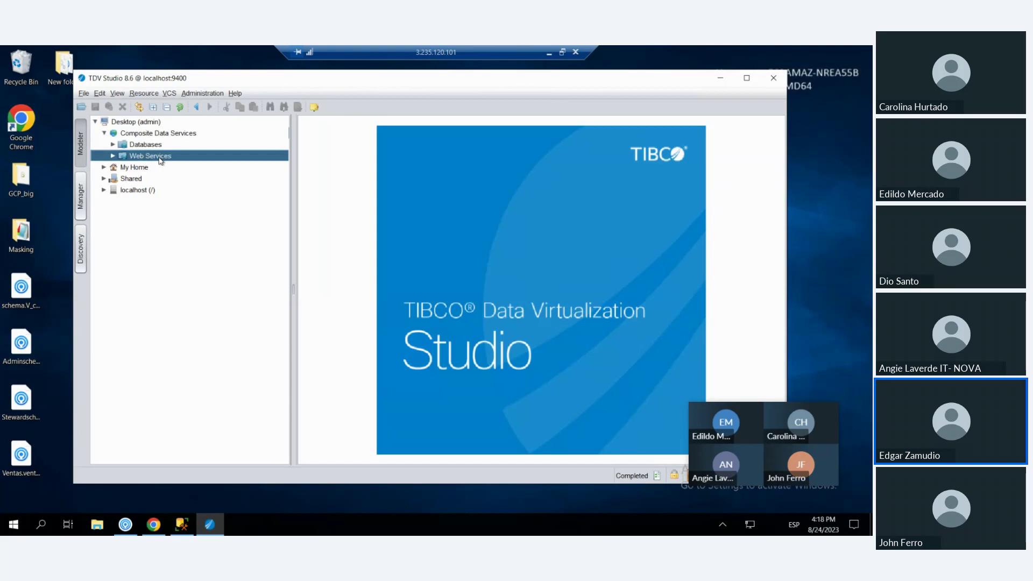
pyautogui.click(113, 144)
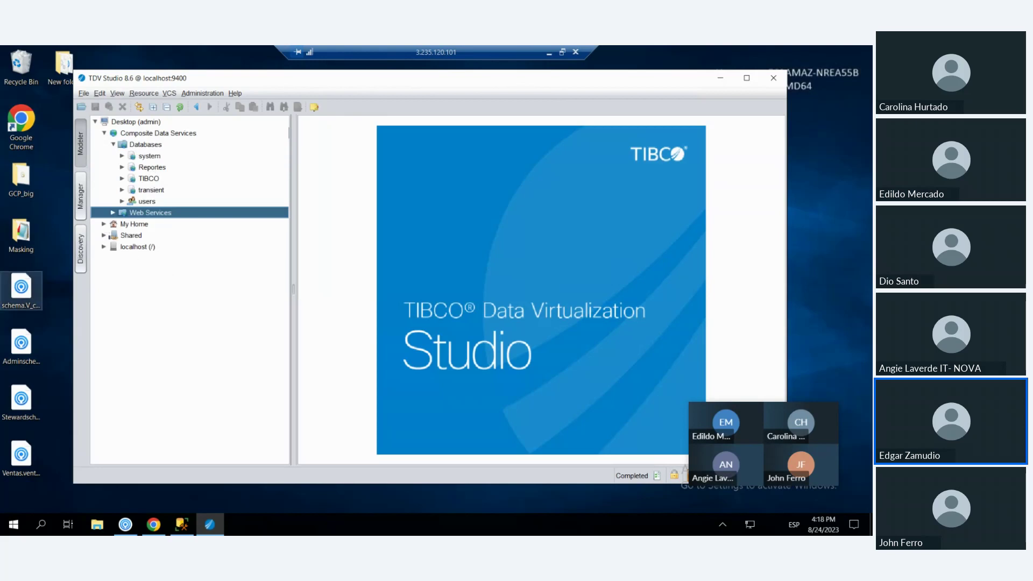
# Expand My Home and Shared > Demo, opening 0FuentesDatos, 1FisicaCapa and 2NegocioCapa, then select 0FuentesDatos.
pyautogui.click(105, 224)
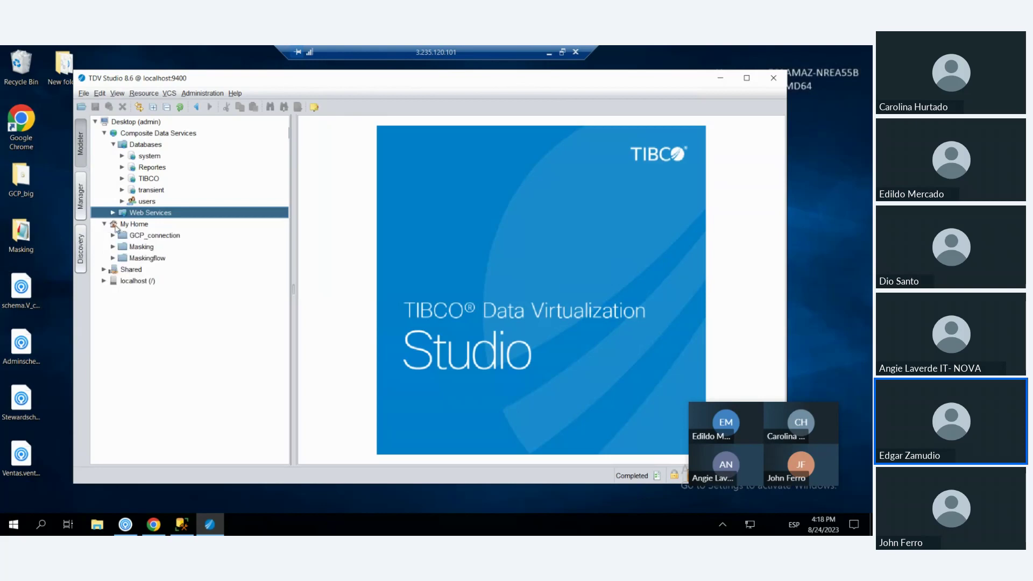
pyautogui.click(104, 270)
pyautogui.click(123, 254)
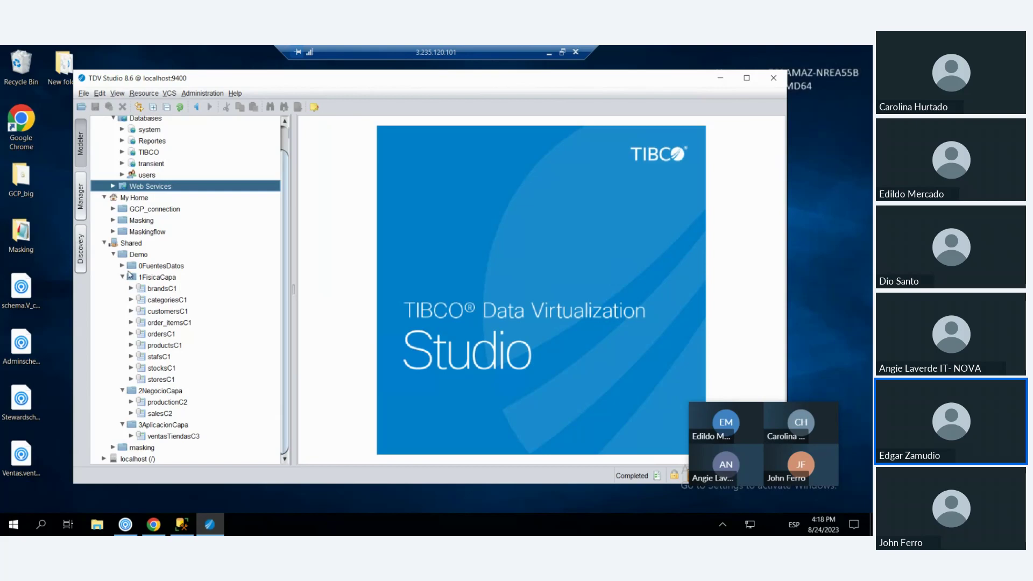
pyautogui.click(123, 278)
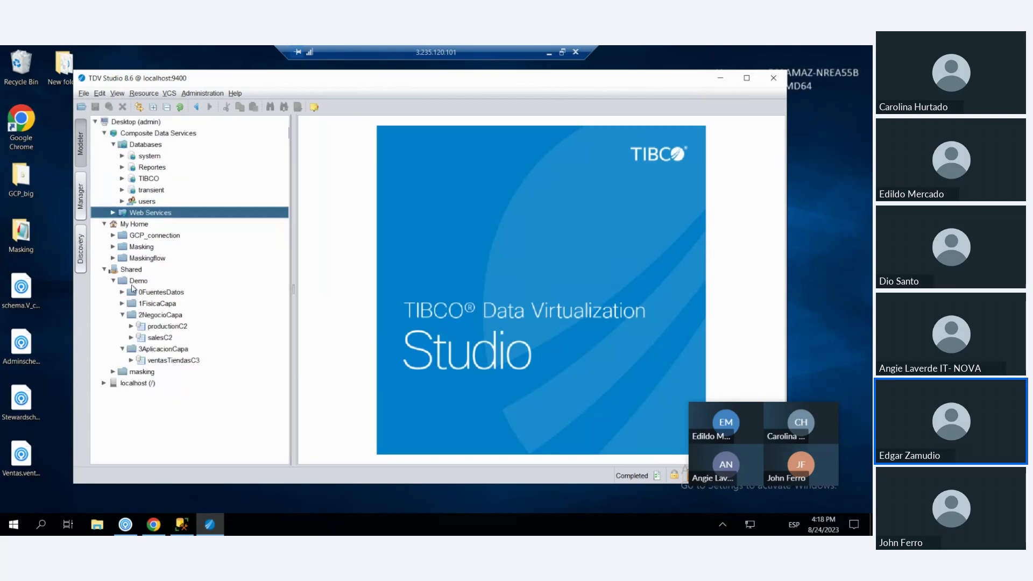
pyautogui.click(123, 316)
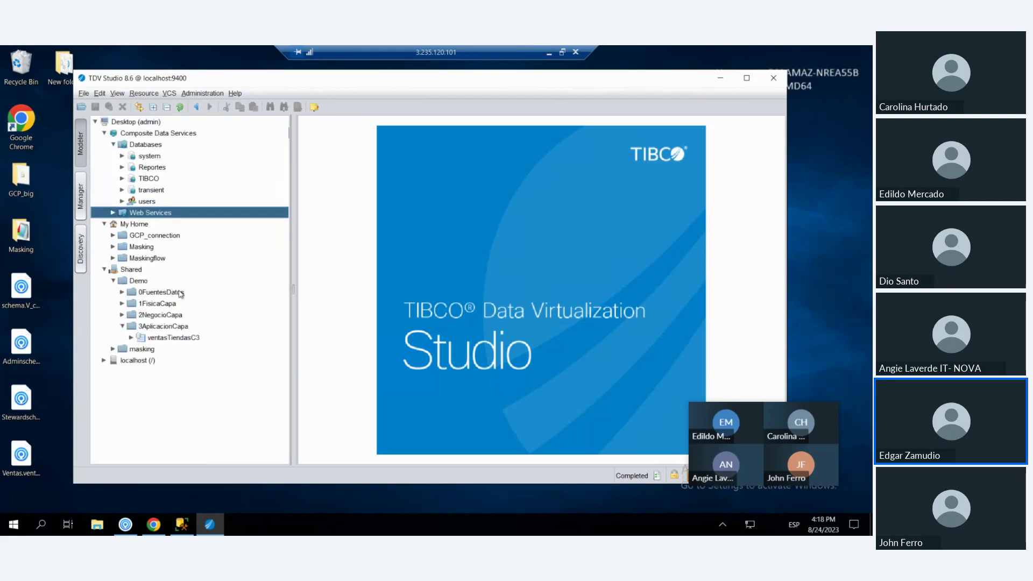
pyautogui.click(122, 292)
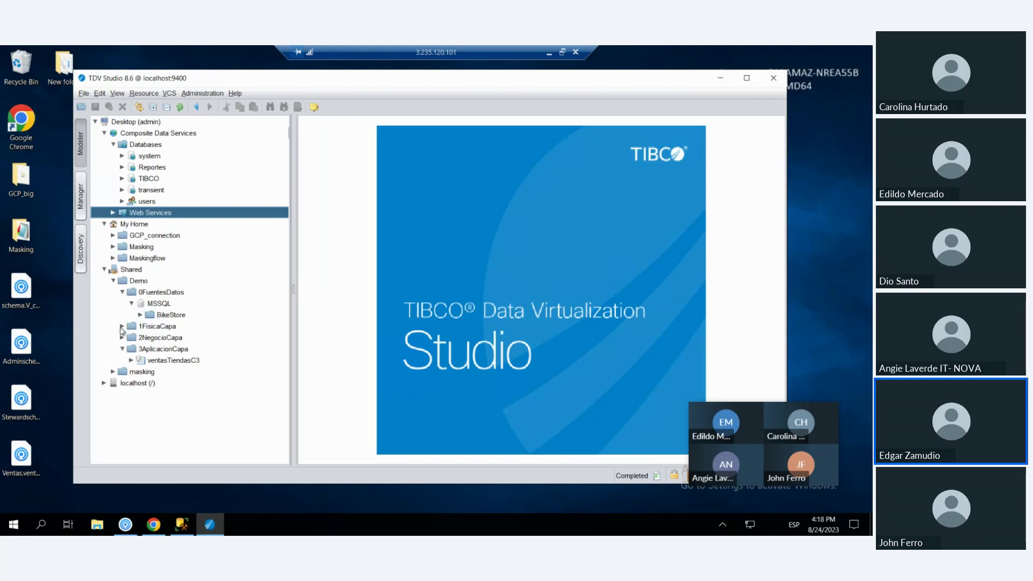
pyautogui.click(123, 330)
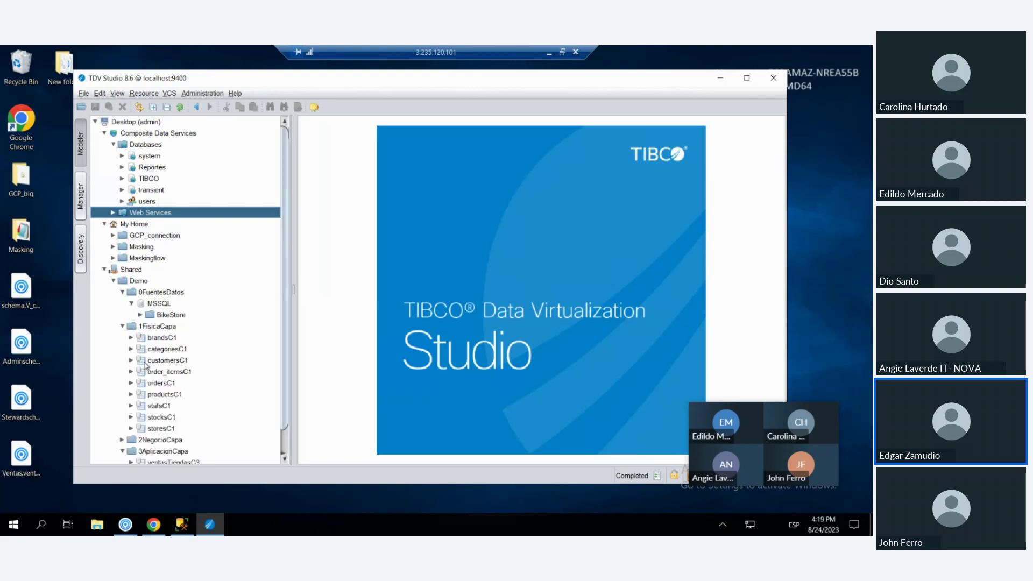
pyautogui.scroll(-1, 148, 367)
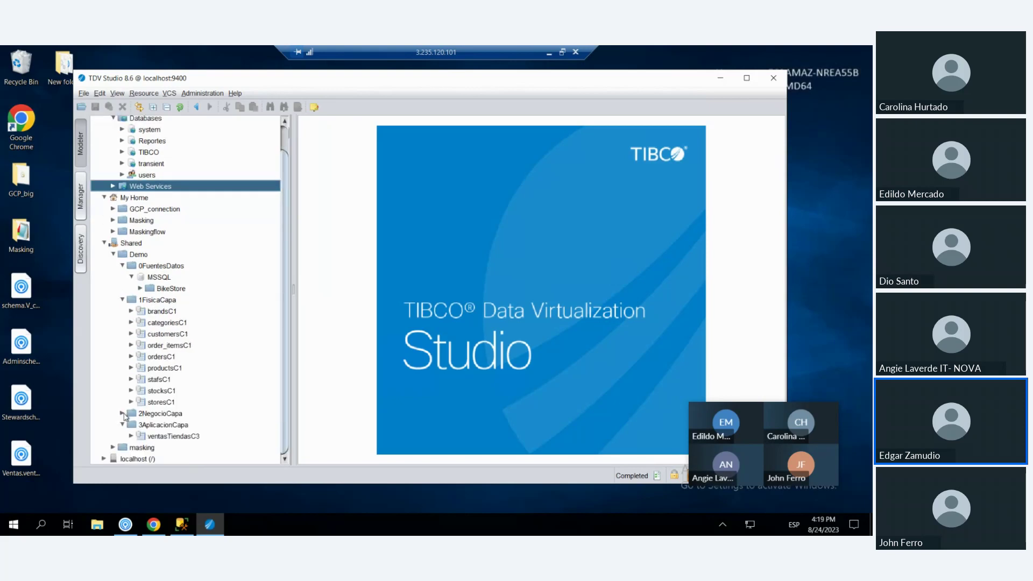
pyautogui.click(123, 414)
pyautogui.scroll(-1, 122, 416)
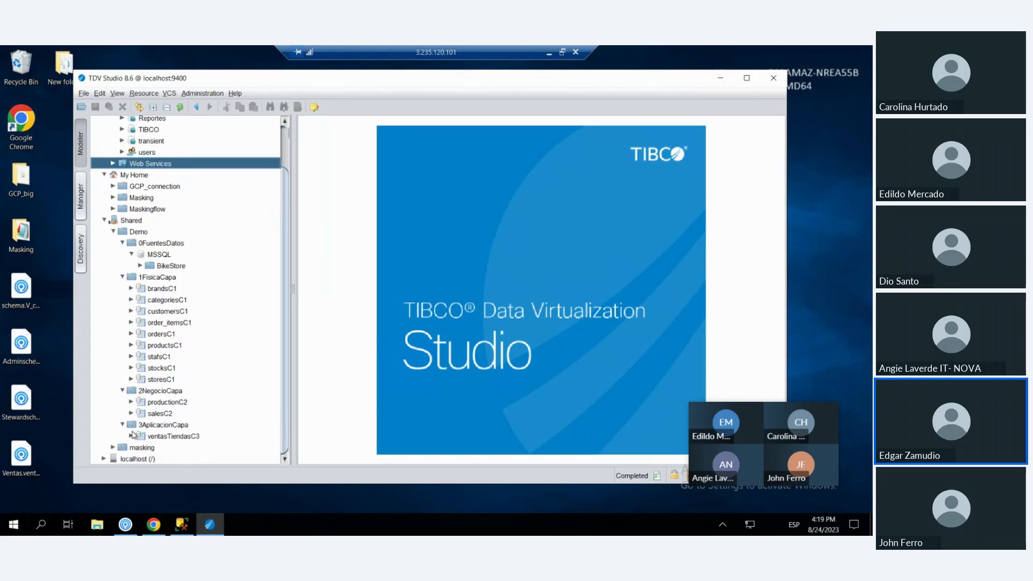
pyautogui.scroll(1, 169, 373)
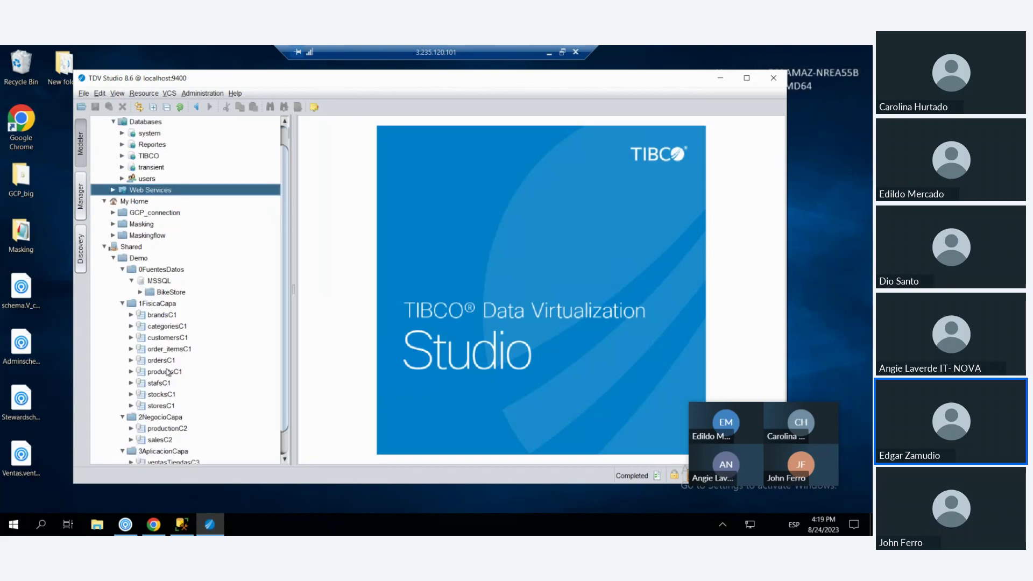
pyautogui.click(160, 271)
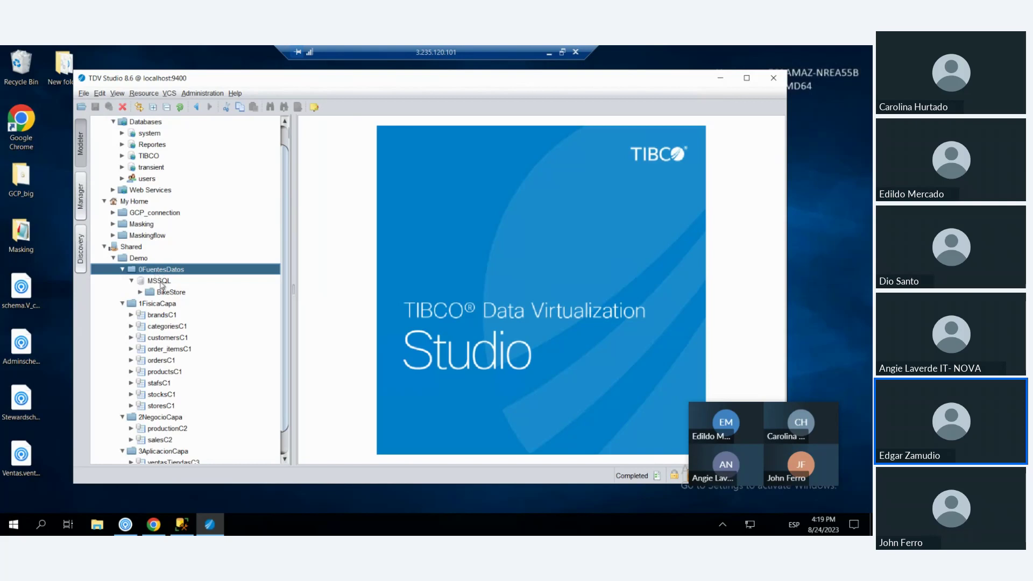
# Start a new data source in the 0FuentesDatos folder using New Data Source.
pyautogui.rightClick(159, 273)
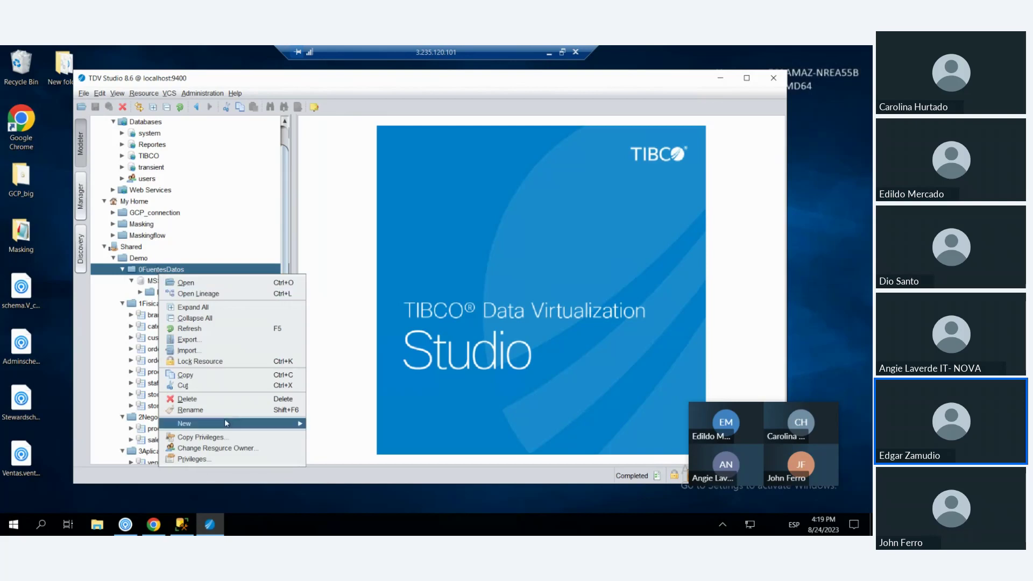
pyautogui.moveTo(226, 423)
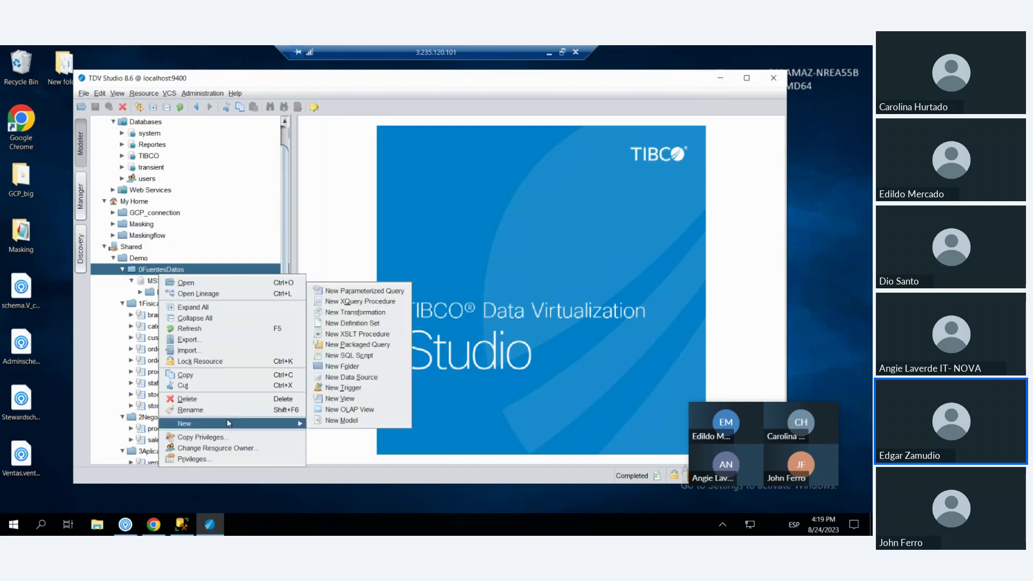
pyautogui.click(366, 380)
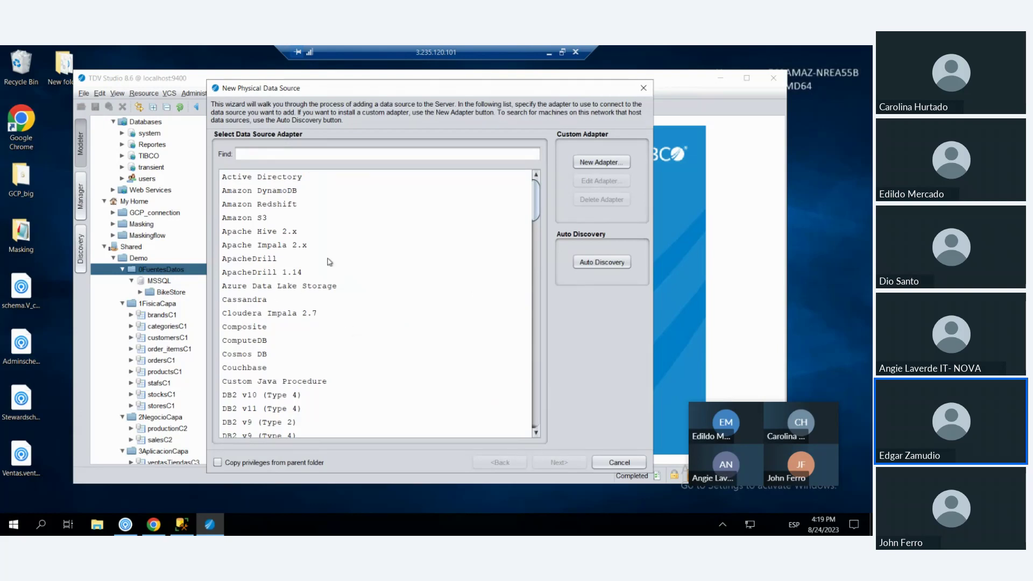
# Pick the Microsoft SQL Server 2019 adapter and continue to its connection page.
pyautogui.click(266, 181)
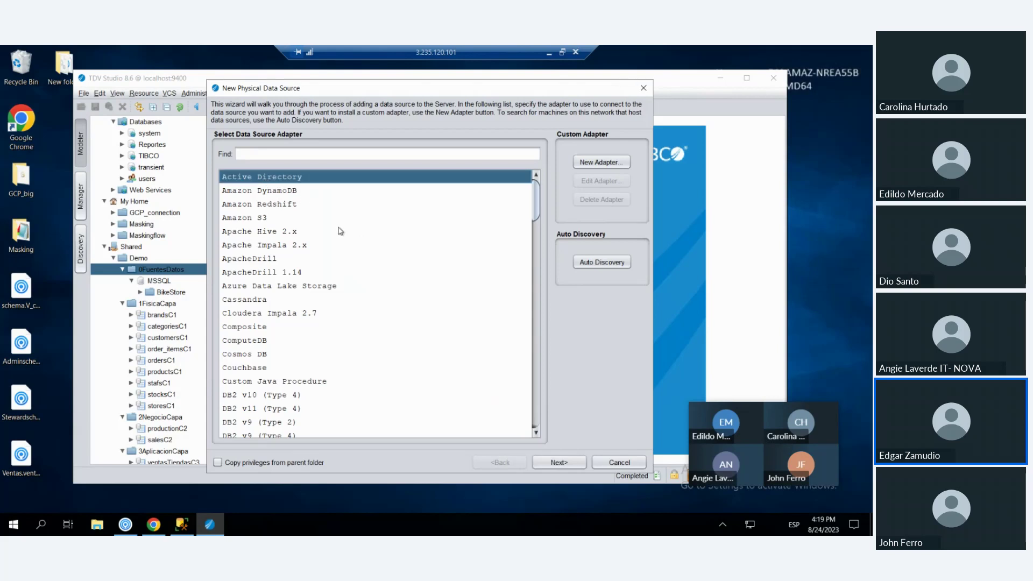
pyautogui.scroll(-1, 341, 235)
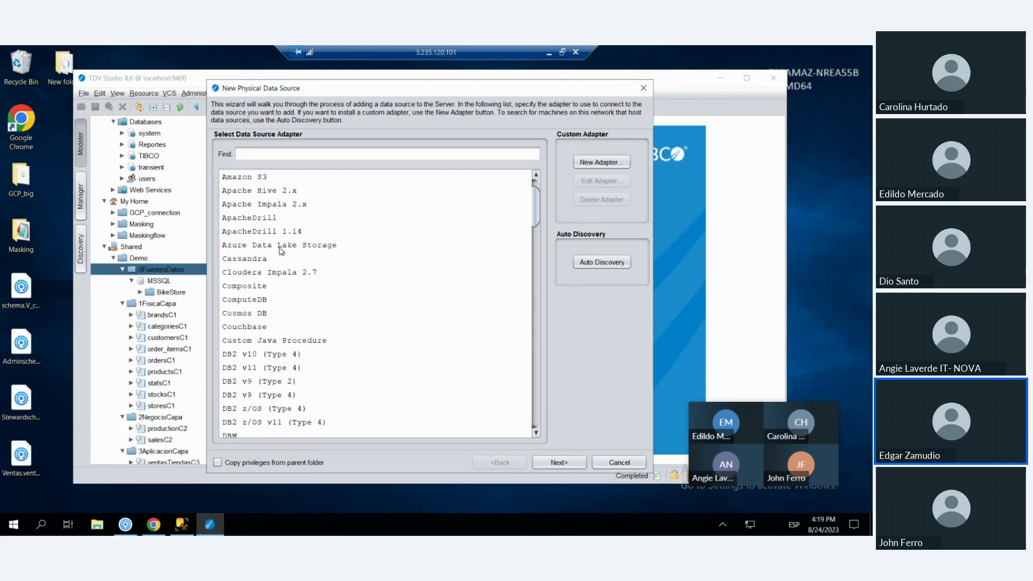
pyautogui.scroll(-1, 368, 260)
pyautogui.scroll(-5, 371, 260)
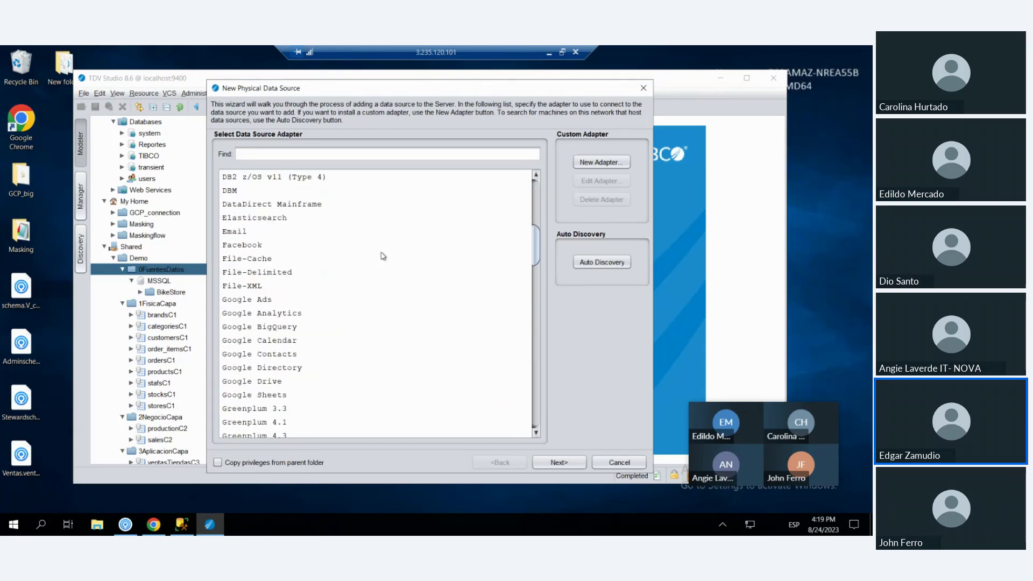
pyautogui.scroll(-2, 350, 275)
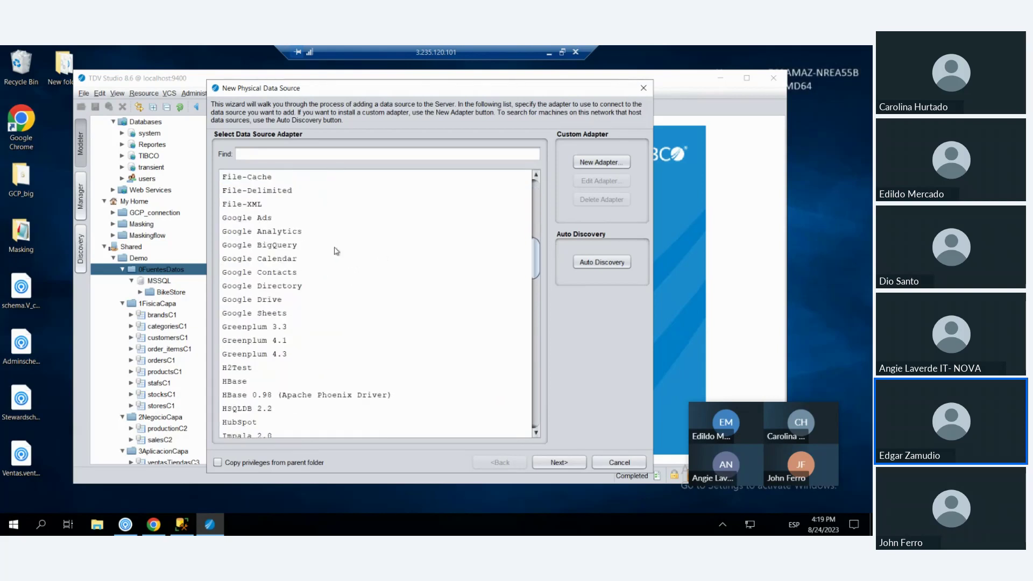
pyautogui.scroll(-1, 360, 257)
pyautogui.scroll(-5, 376, 245)
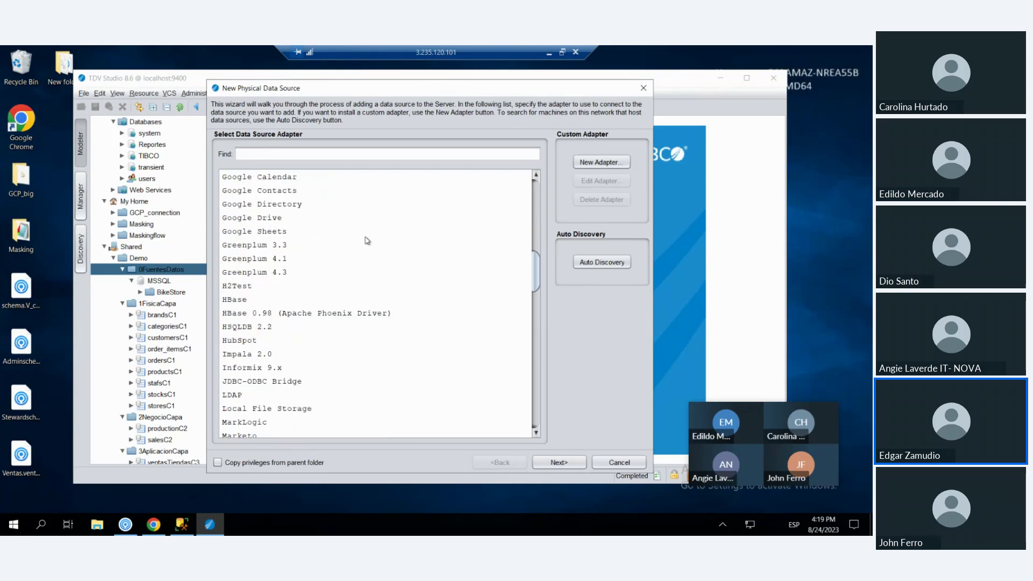
pyautogui.scroll(-1, 398, 251)
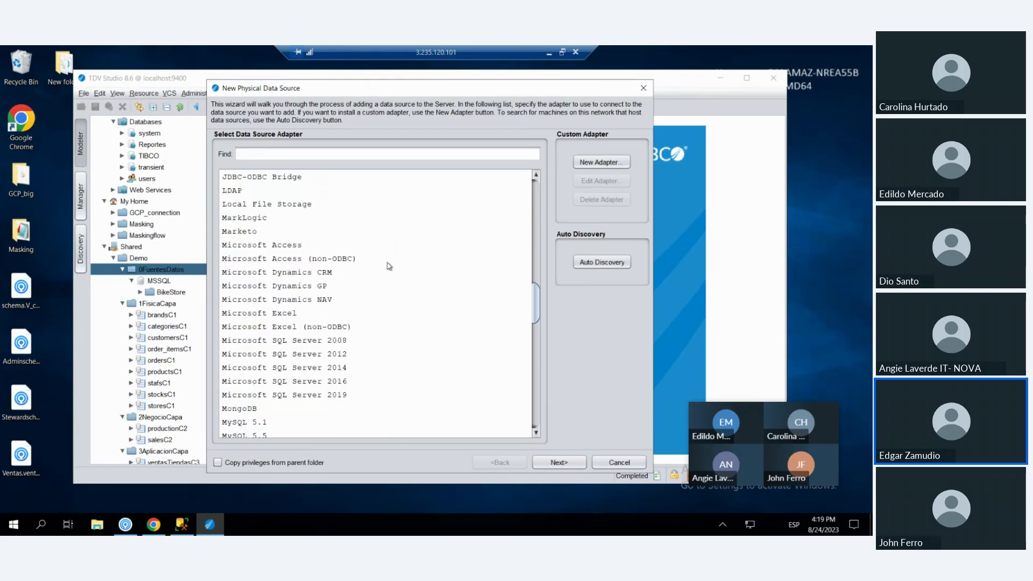
pyautogui.scroll(-1, 384, 265)
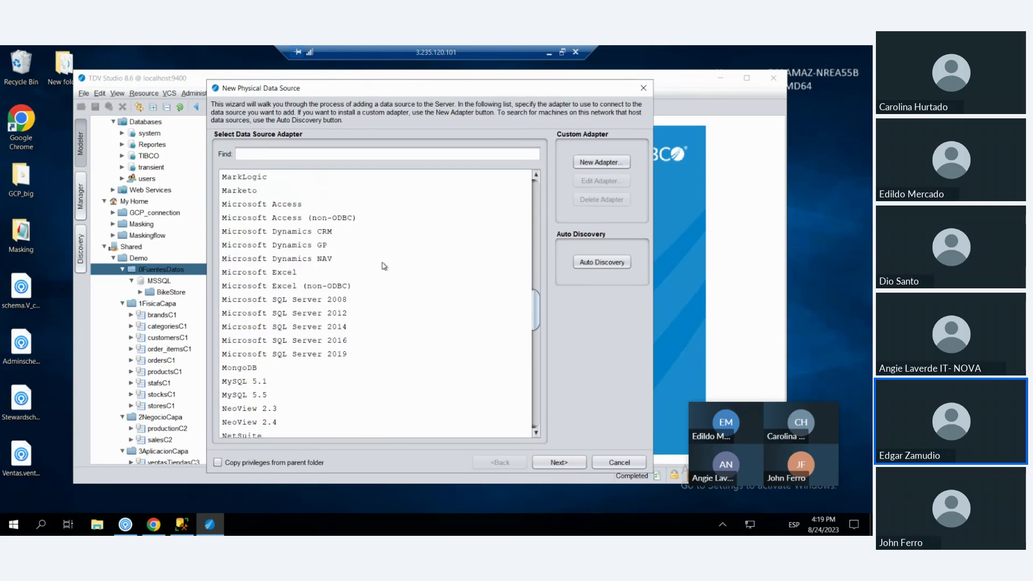
pyautogui.scroll(-2, 389, 264)
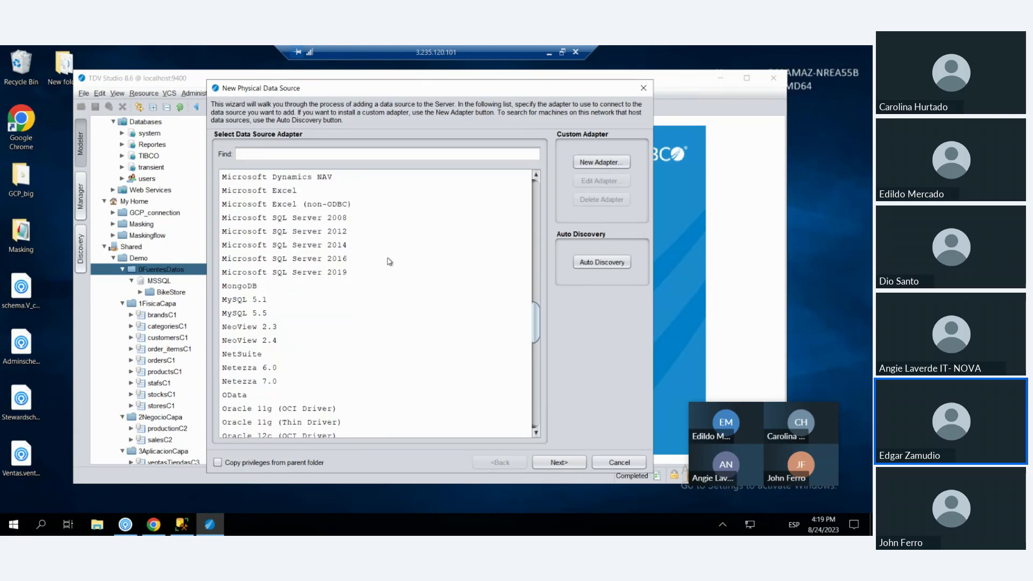
pyautogui.scroll(-3, 390, 261)
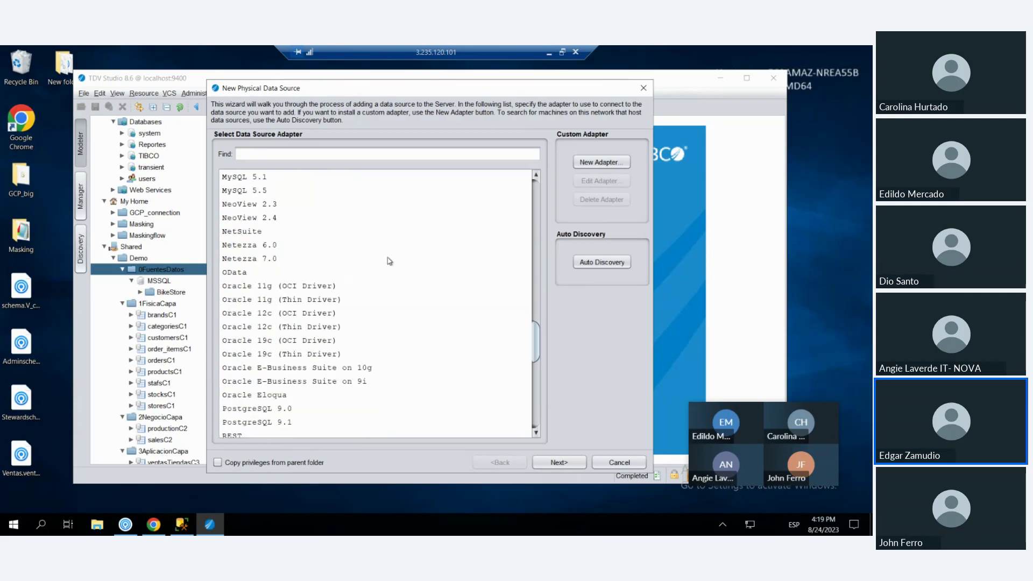
pyautogui.scroll(-1, 389, 261)
pyautogui.scroll(-3, 401, 256)
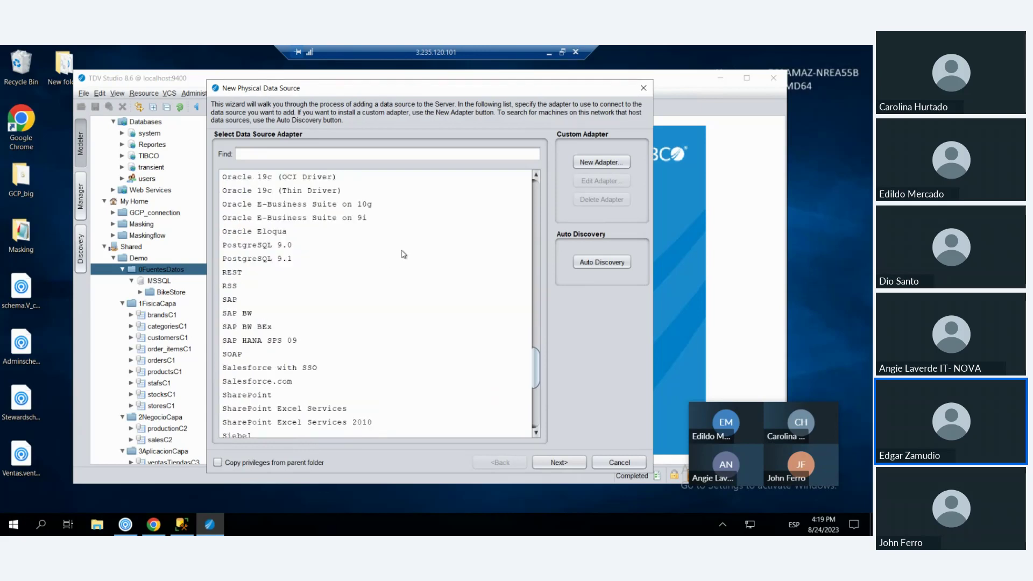
pyautogui.scroll(-1, 403, 254)
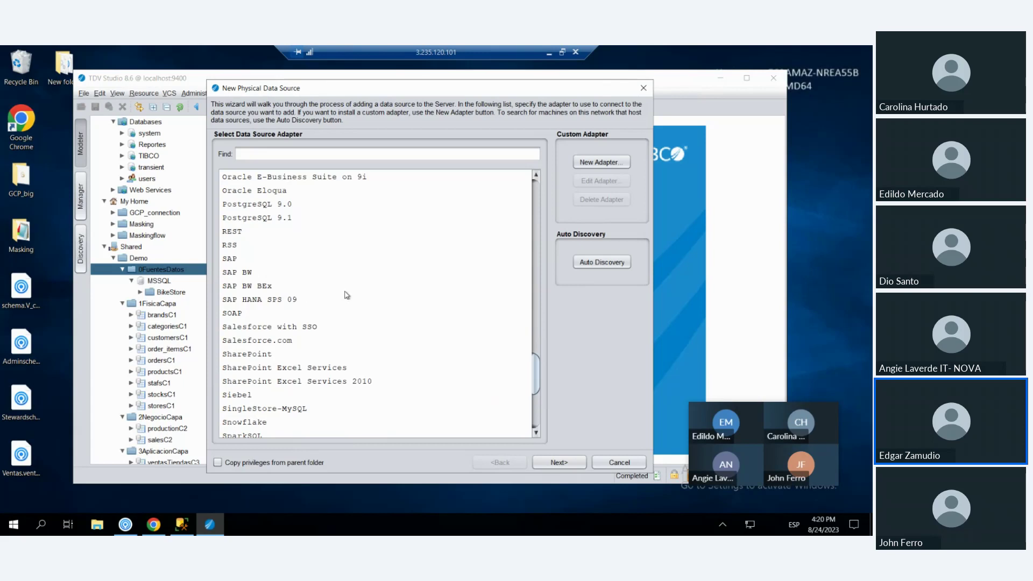
pyautogui.scroll(-1, 348, 291)
pyautogui.scroll(-2, 363, 275)
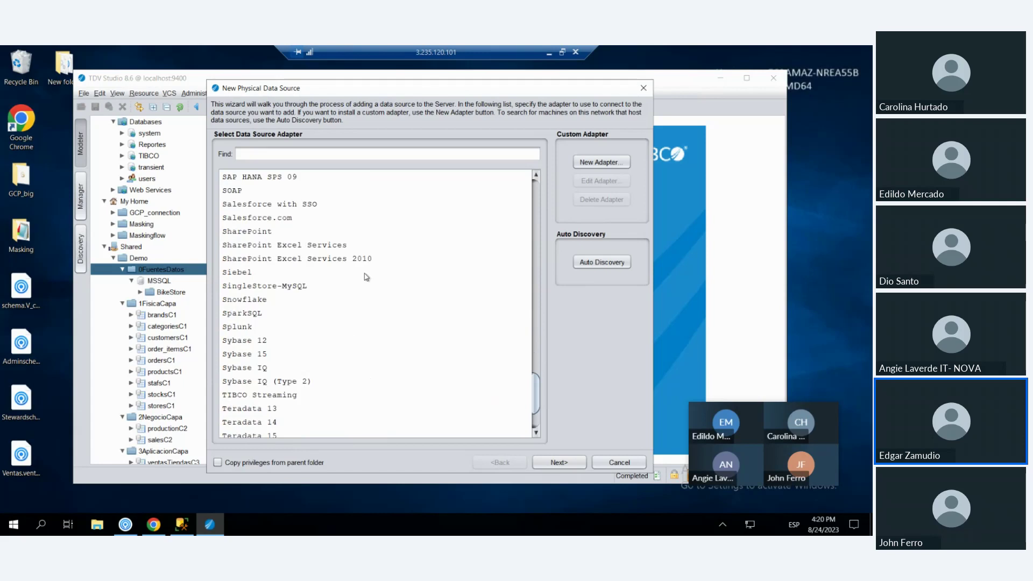
pyautogui.scroll(-2, 365, 276)
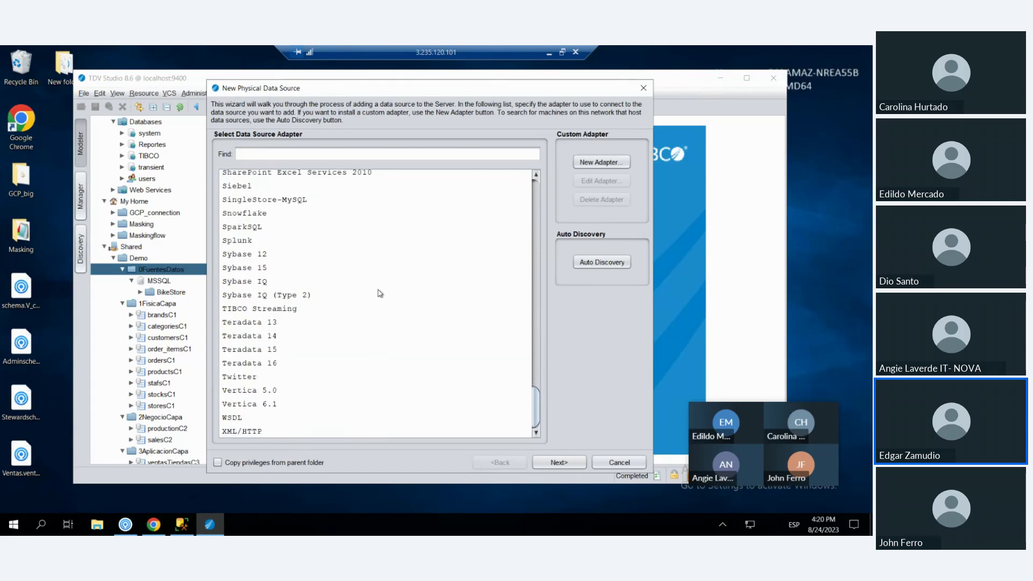
pyautogui.scroll(9, 374, 288)
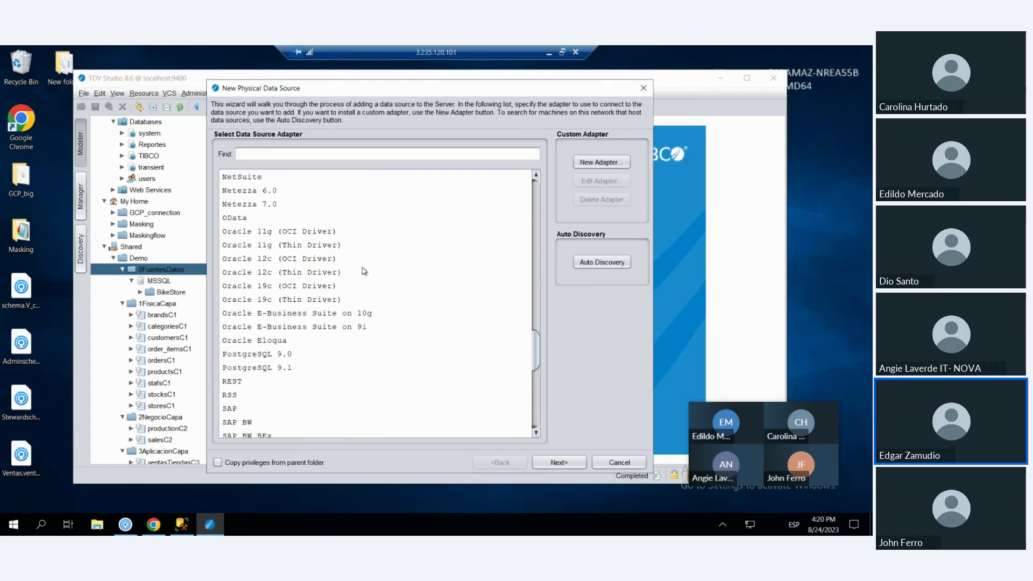
pyautogui.scroll(5, 364, 271)
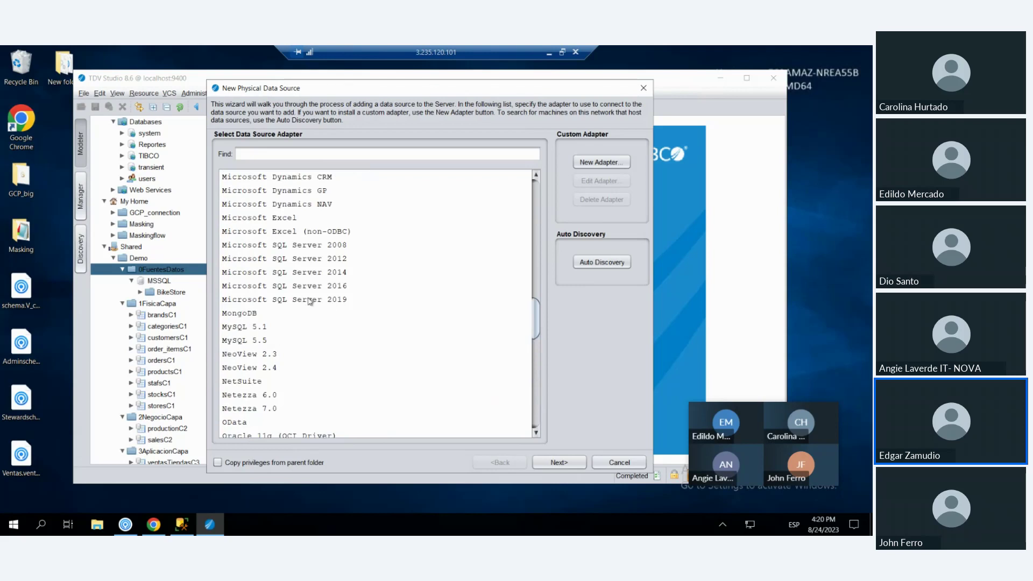
pyautogui.click(310, 302)
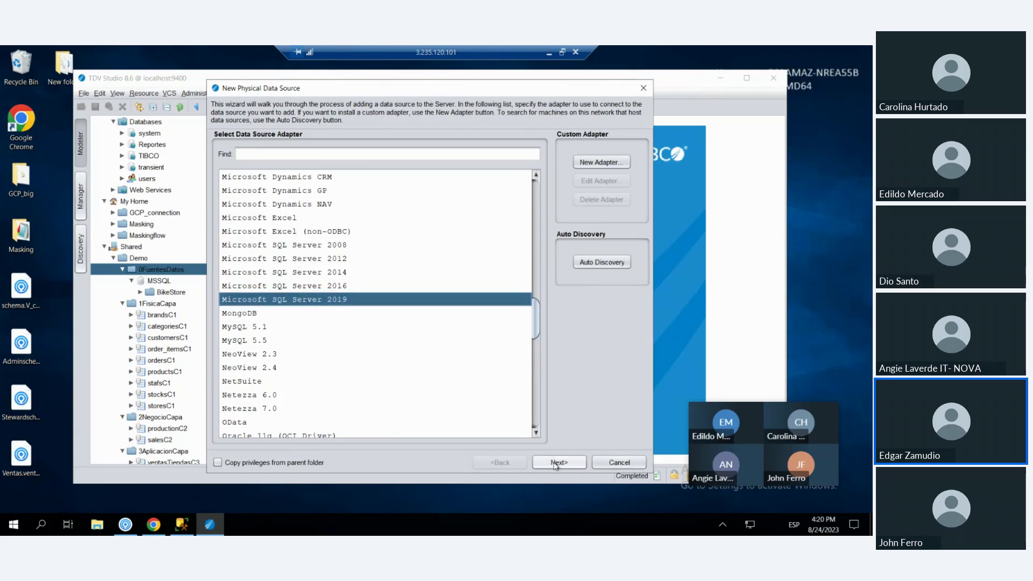
pyautogui.click(559, 463)
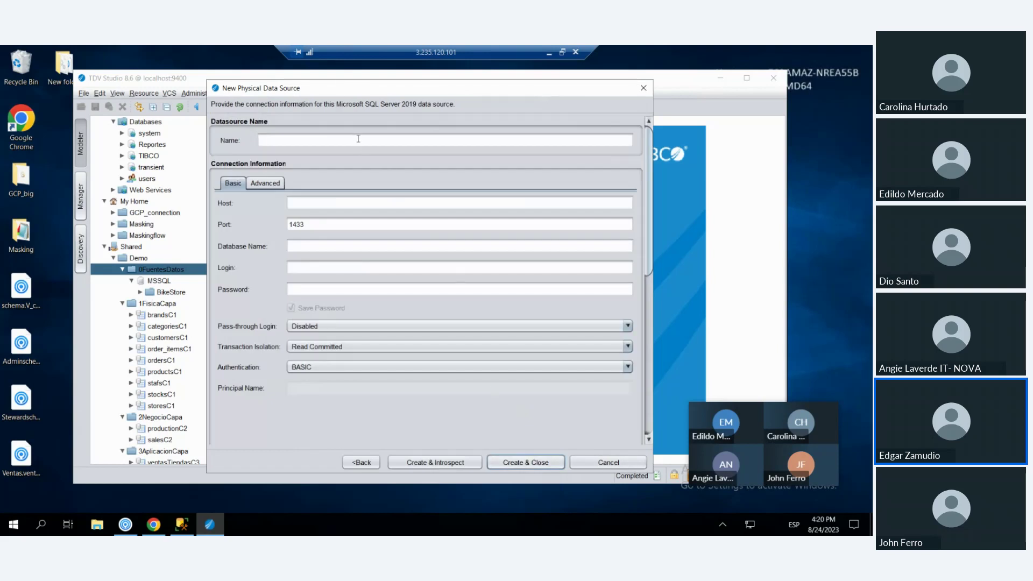
# Enter name MSSQL2, host localhost, database BikeStore, and the login and password.
pyautogui.click(359, 140)
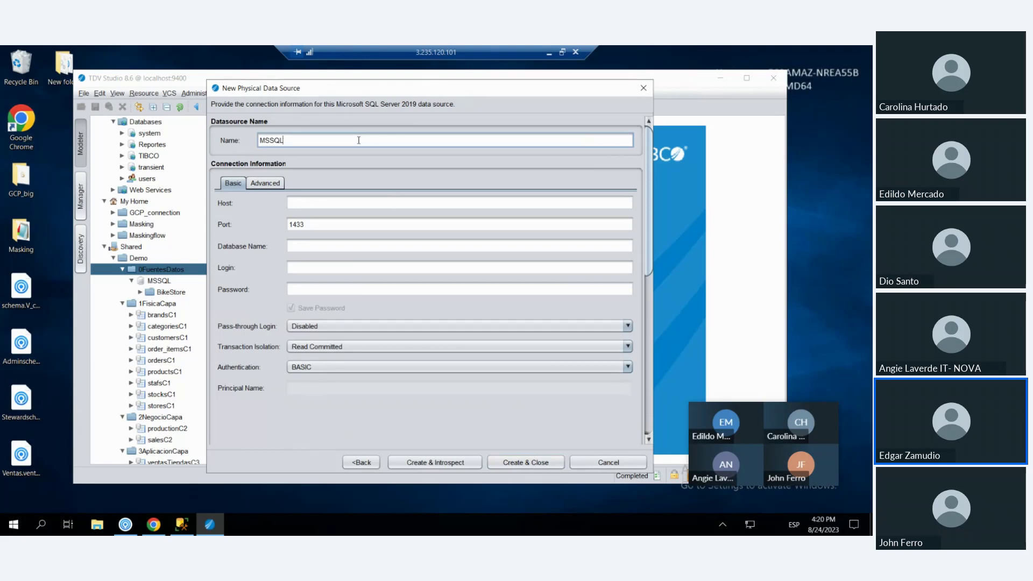
pyautogui.press('Tab')
pyautogui.press('Tab')
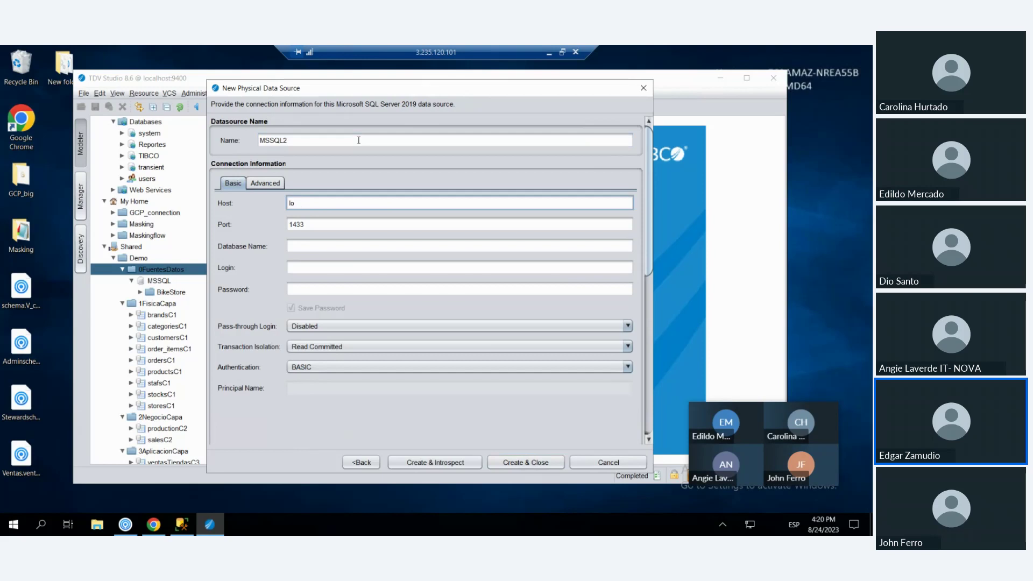
pyautogui.write('localhost')
pyautogui.press('Tab')
pyautogui.press('Tab')
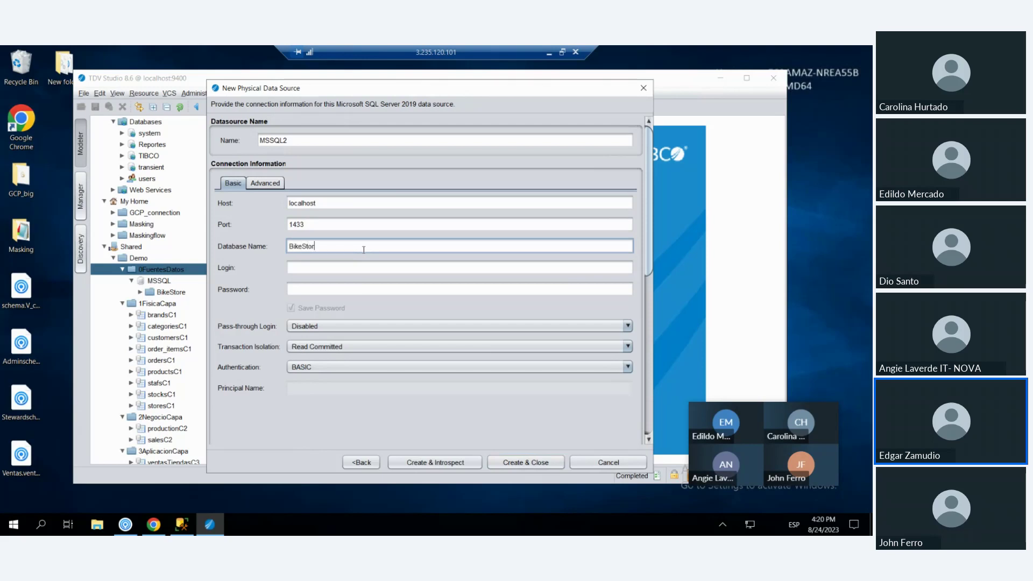
pyautogui.click(331, 266)
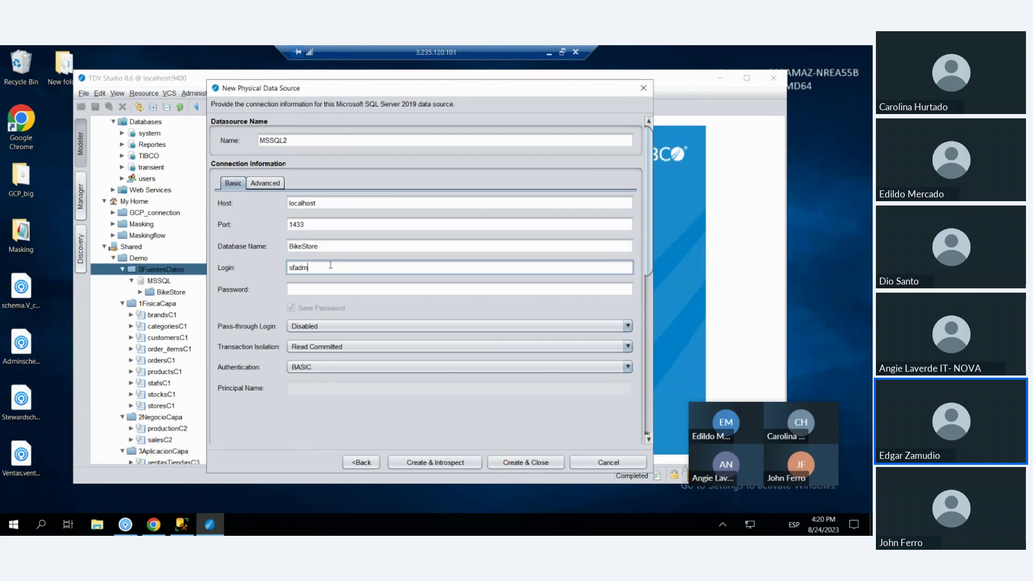
pyautogui.press('Tab')
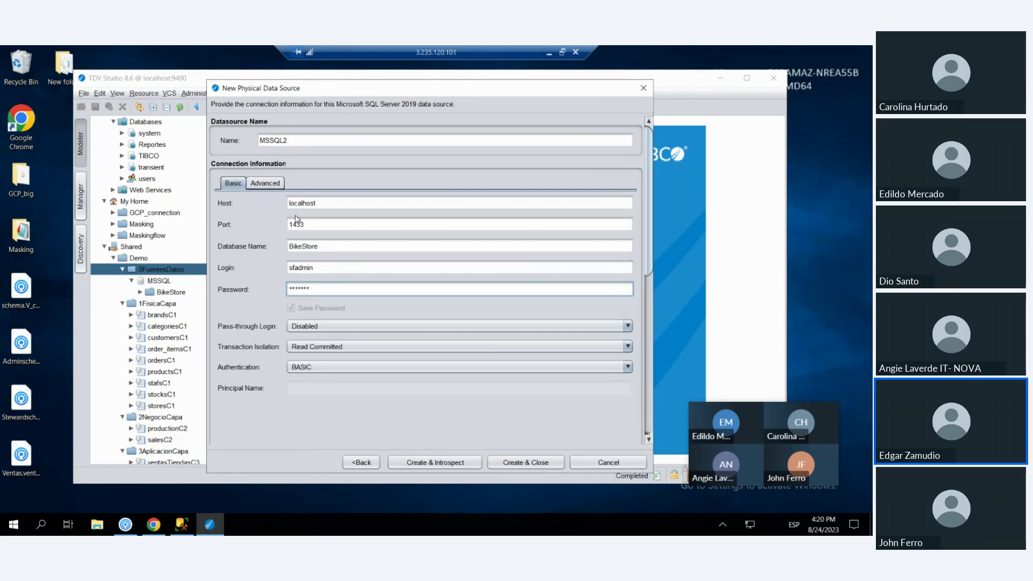
pyautogui.click(266, 183)
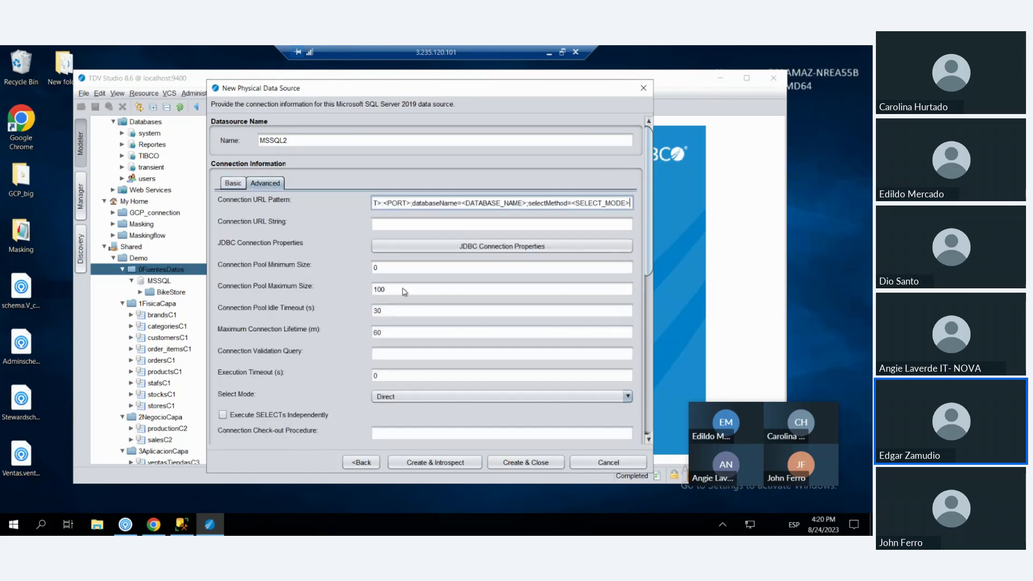
# Add the JDBC connection property encrypt = false, then return to the Basic details.
pyautogui.click(472, 246)
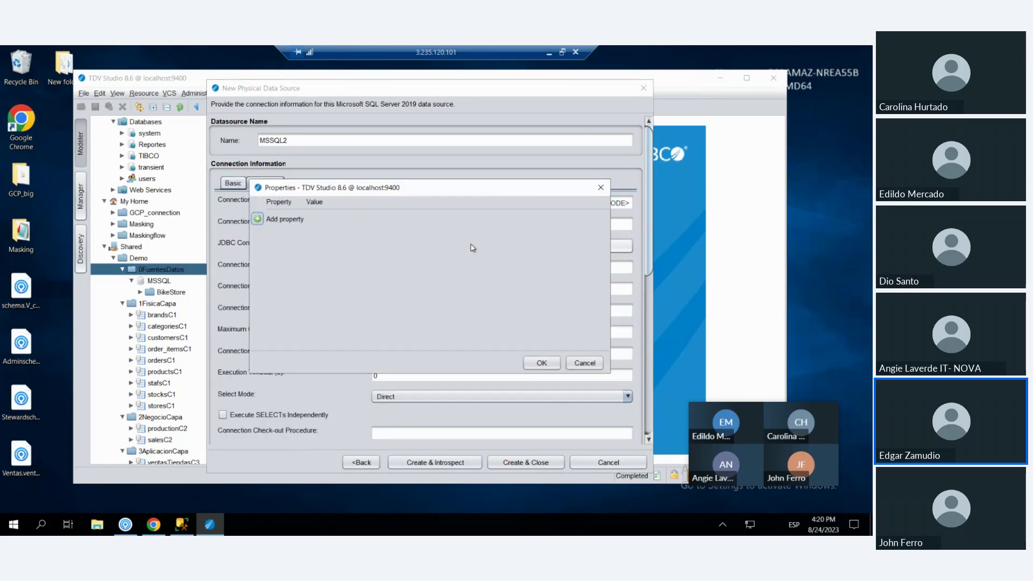
pyautogui.click(257, 219)
pyautogui.click(292, 217)
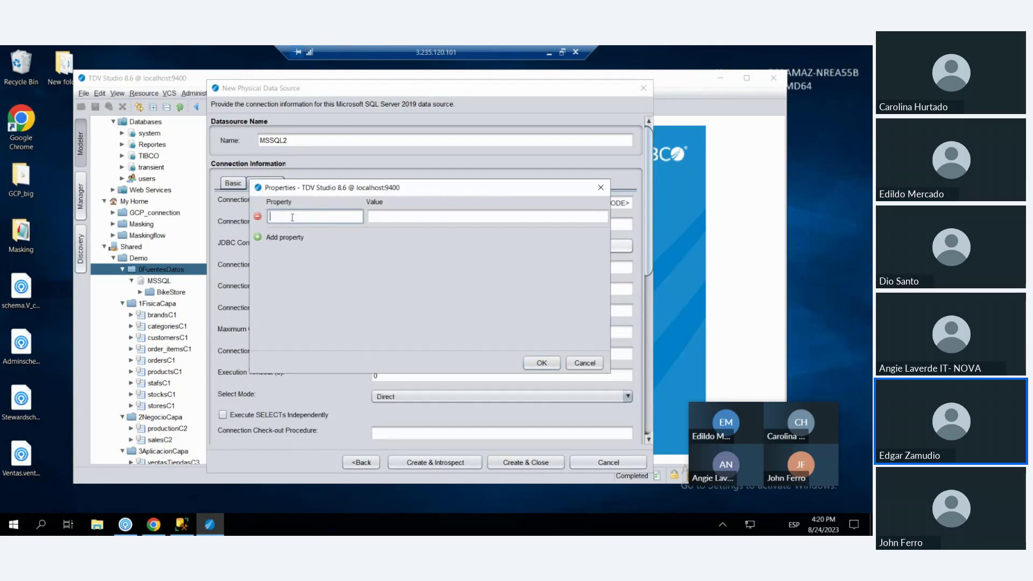
pyautogui.write('encrypt')
pyautogui.press('Tab')
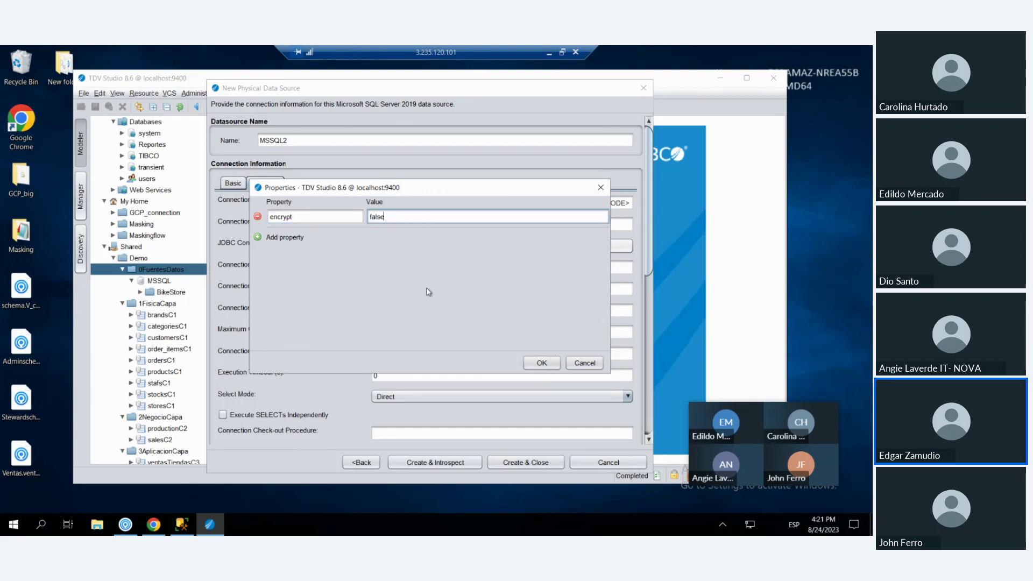
pyautogui.click(542, 364)
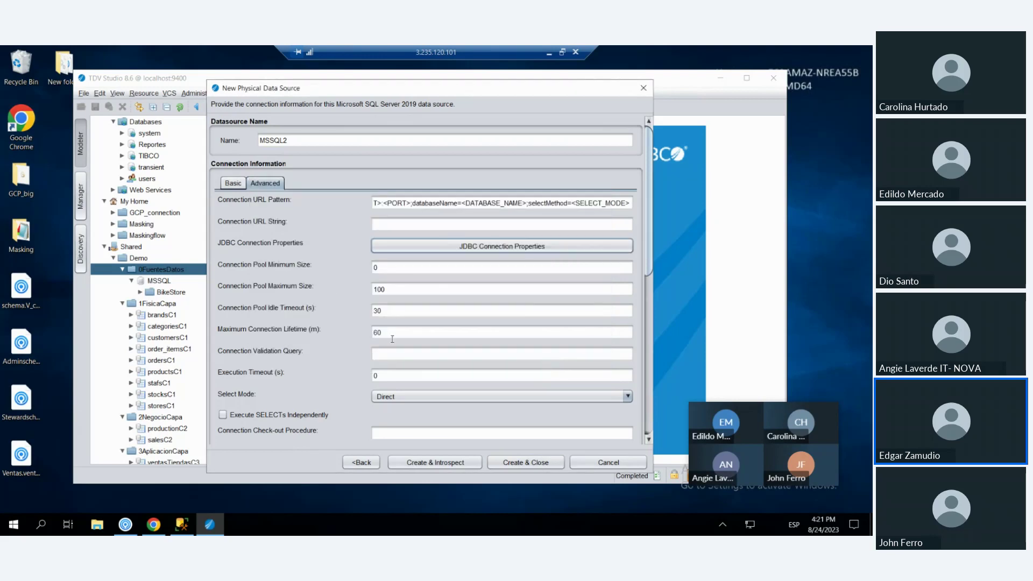
pyautogui.scroll(-10, 435, 302)
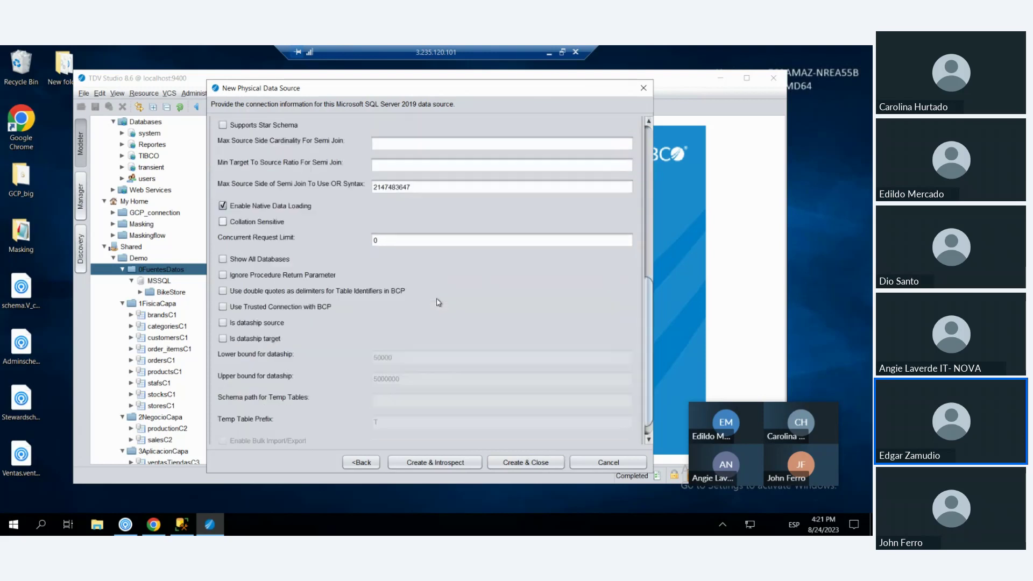
pyautogui.scroll(10, 446, 312)
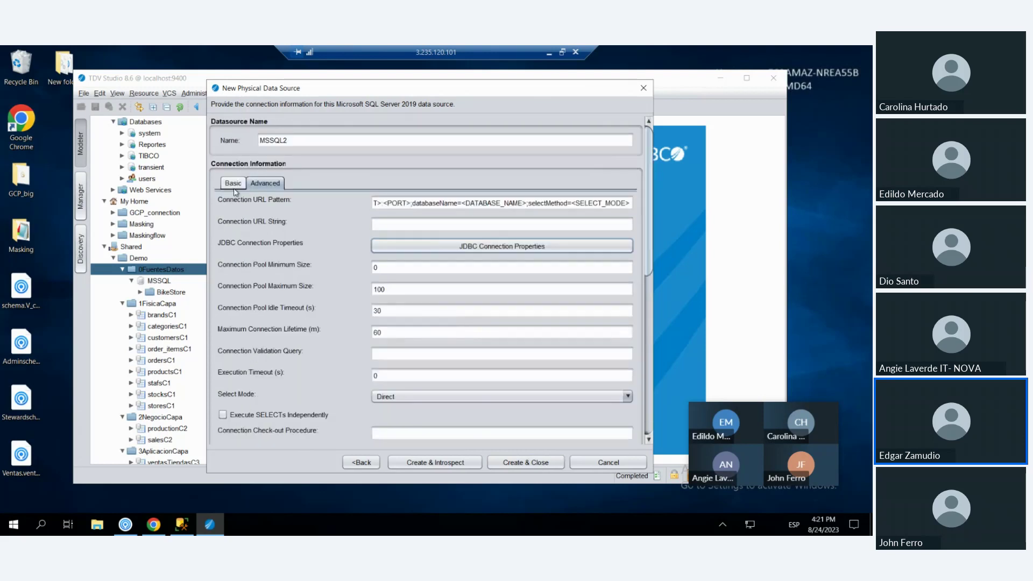
pyautogui.click(233, 185)
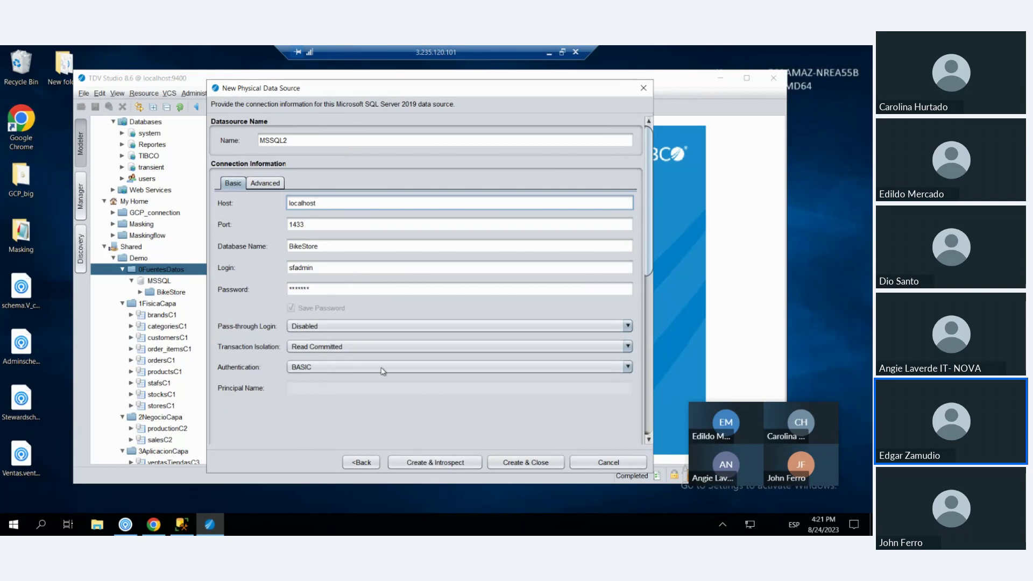
# Create MSSQL2 and introspect BikeStore's sales schema, adding its 7 resources.
pyautogui.click(439, 463)
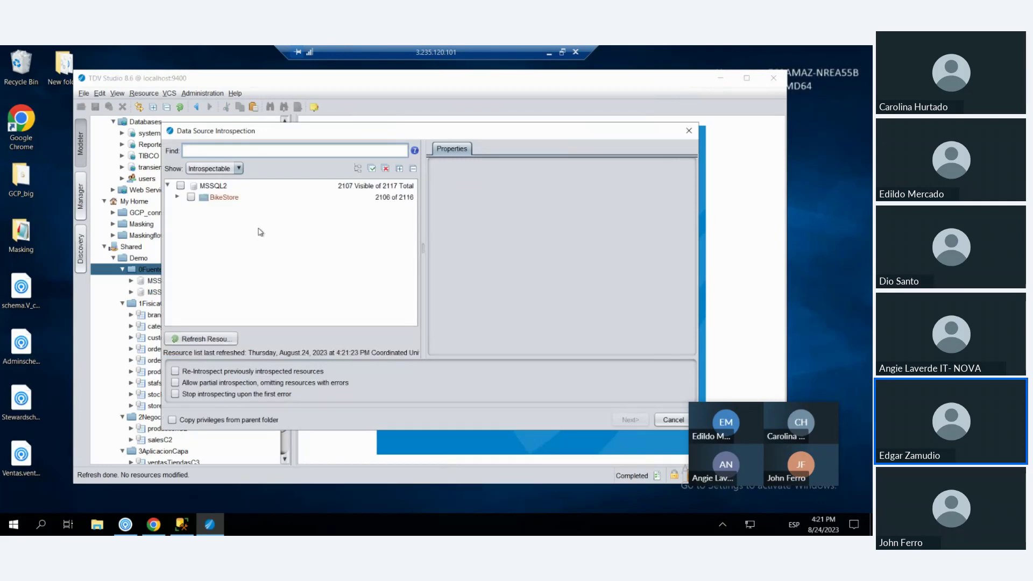
pyautogui.click(178, 198)
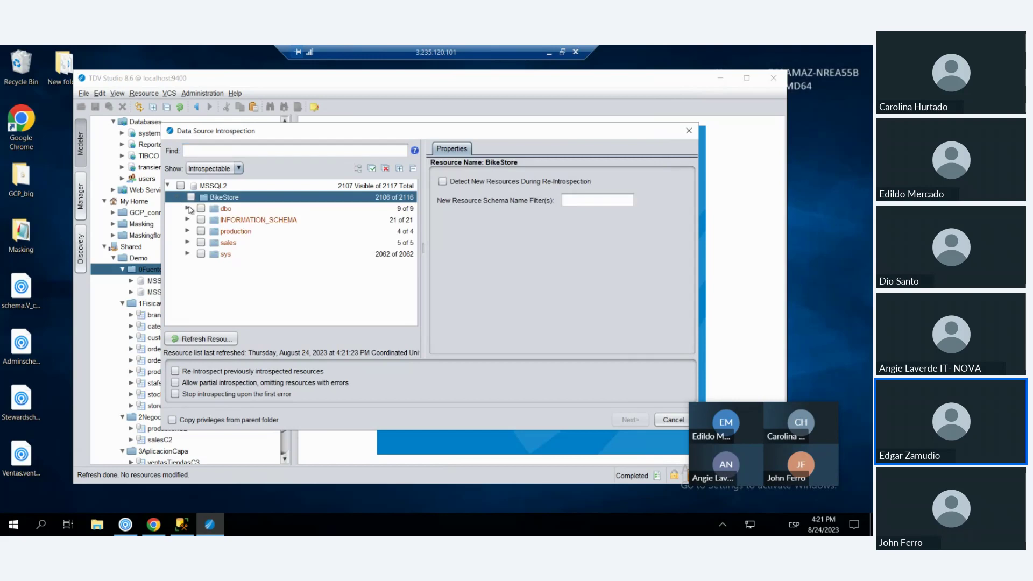
pyautogui.click(189, 209)
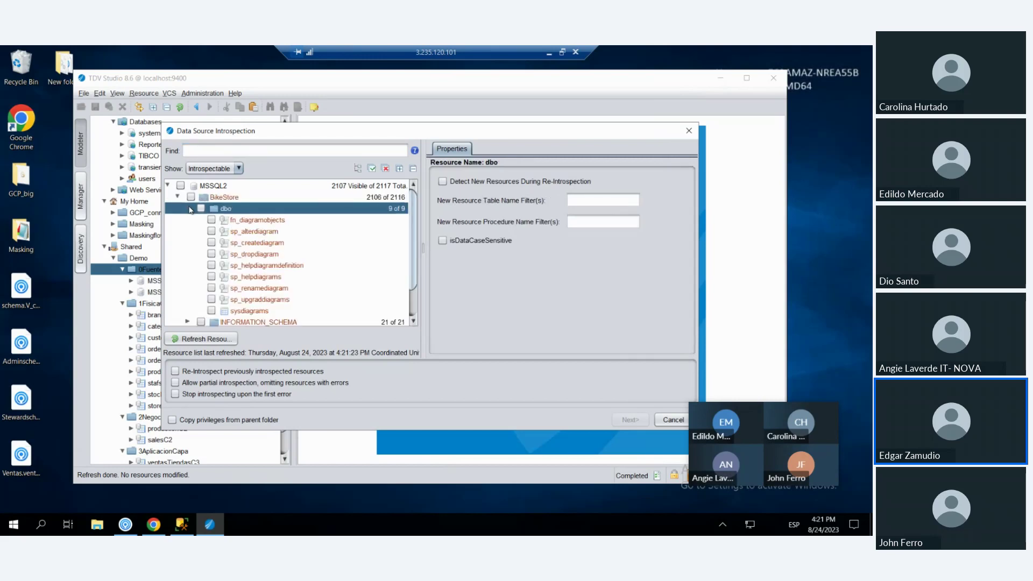
pyautogui.click(189, 209)
pyautogui.click(187, 220)
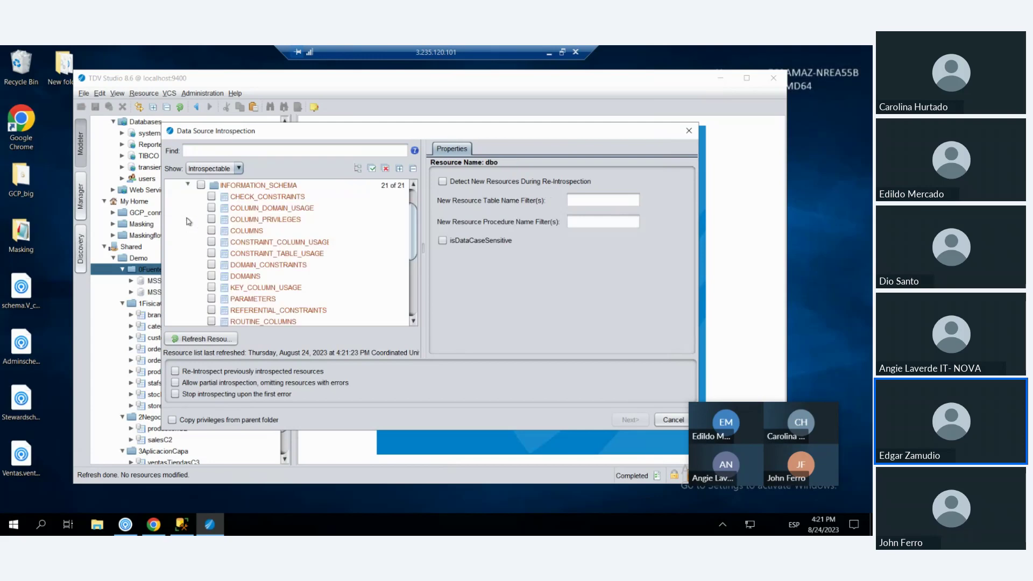
pyautogui.click(188, 186)
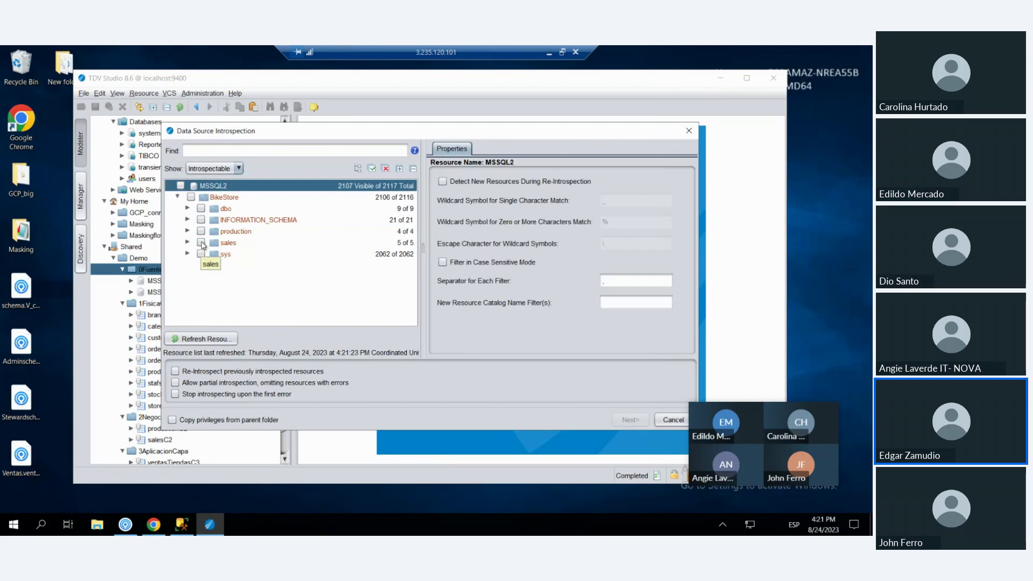
pyautogui.click(201, 243)
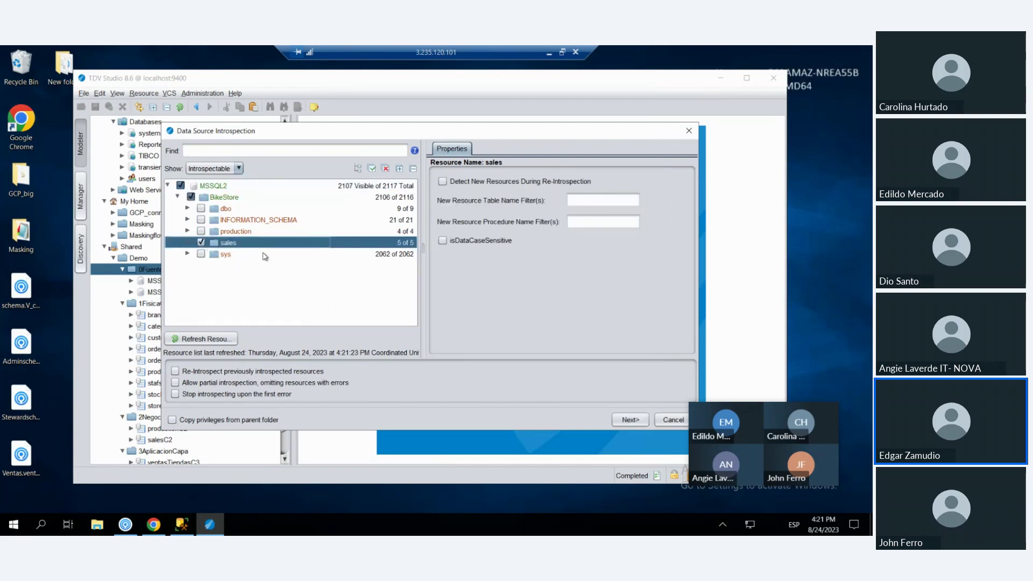
pyautogui.click(632, 420)
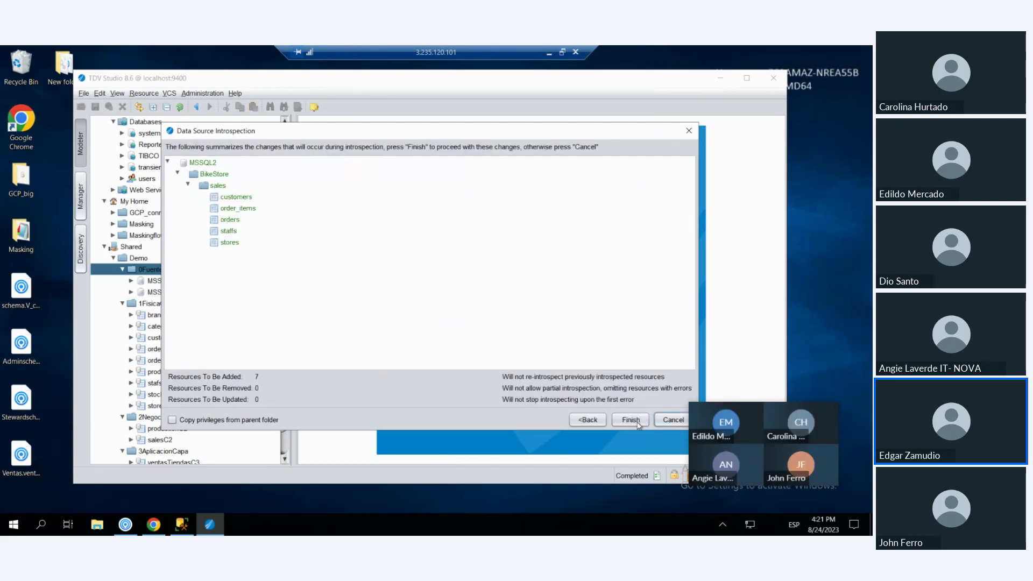
pyautogui.click(638, 424)
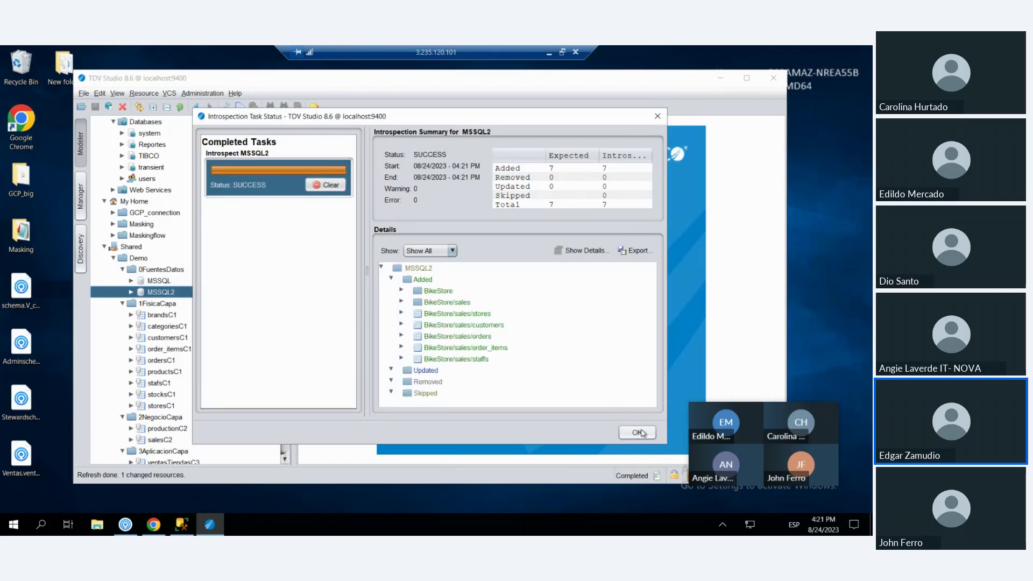
# Dismiss the introspection report and compare the sales tables under MSSQL and MSSQL2.
pyautogui.click(640, 433)
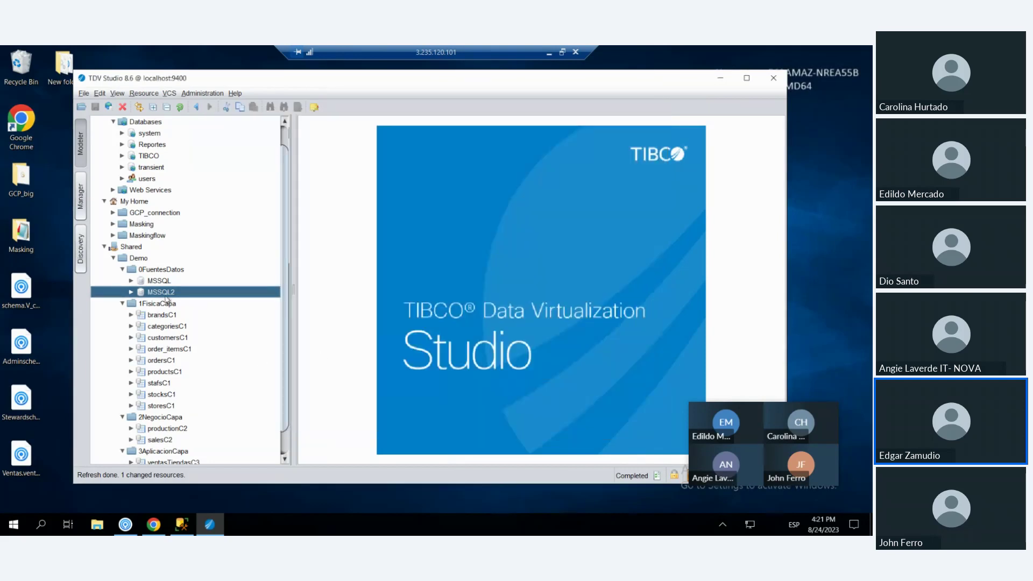
pyautogui.click(133, 280)
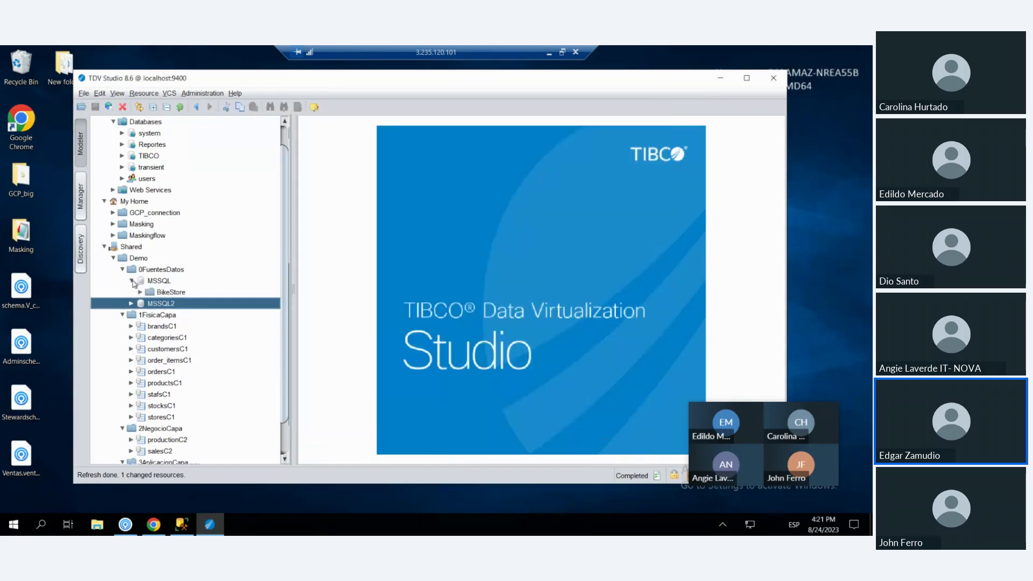
pyautogui.click(132, 304)
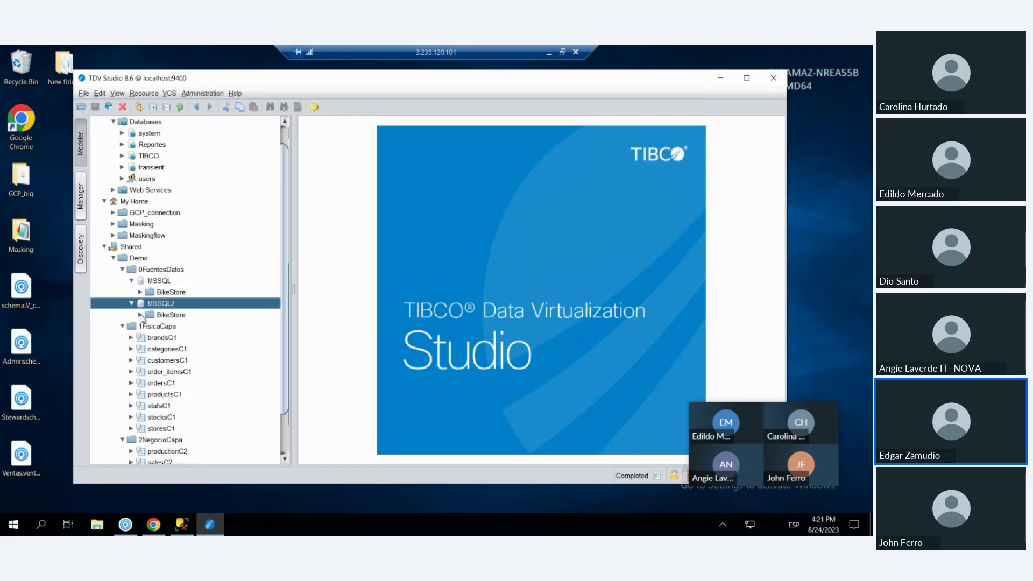
pyautogui.click(141, 315)
pyautogui.click(150, 327)
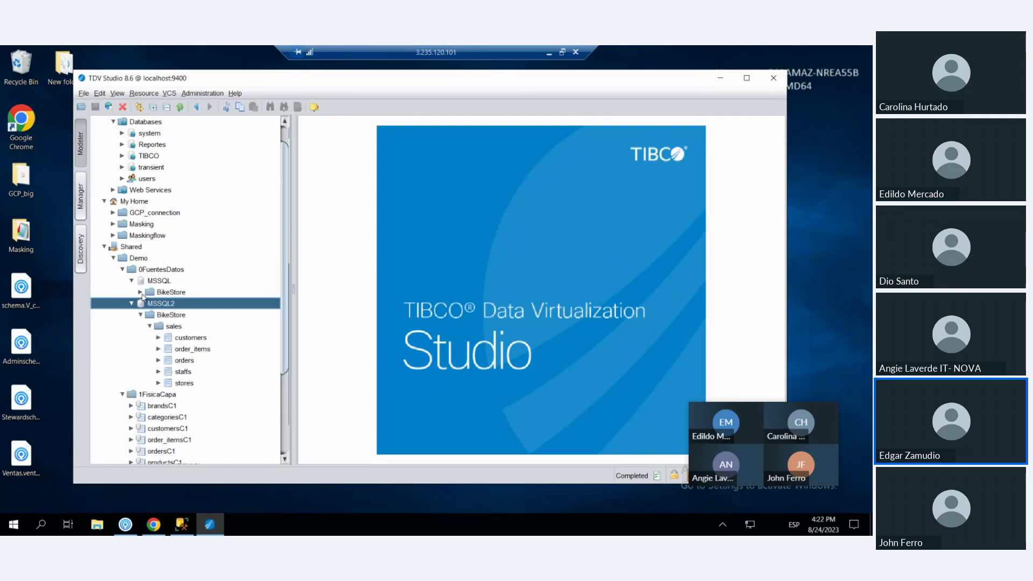
pyautogui.click(141, 292)
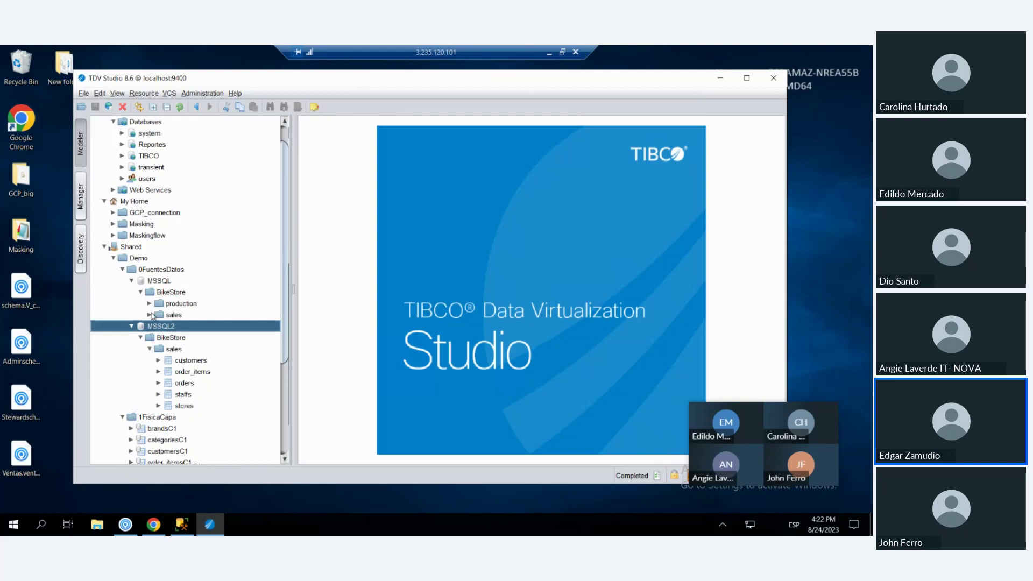
pyautogui.click(150, 315)
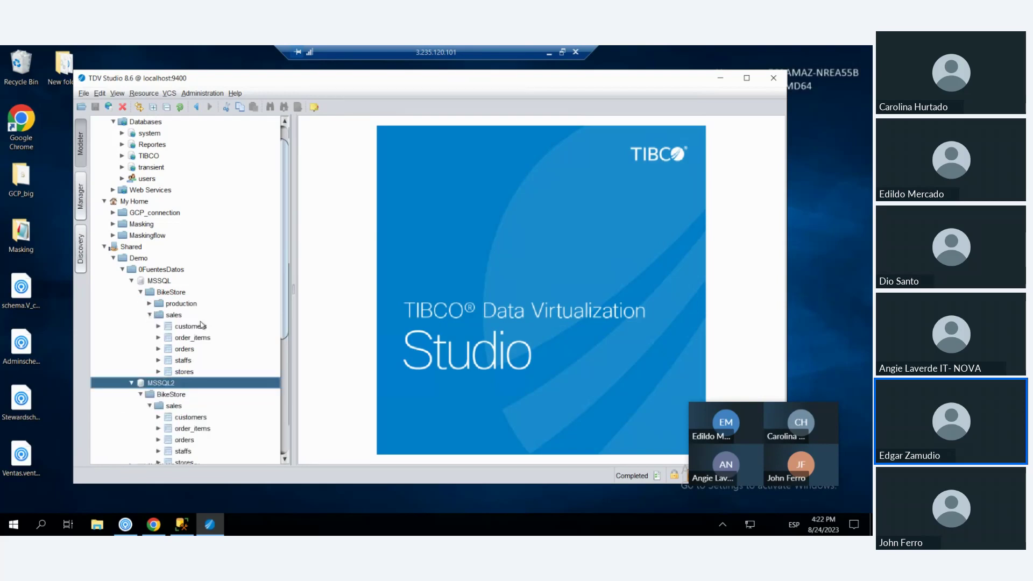
pyautogui.click(132, 280)
pyautogui.click(131, 292)
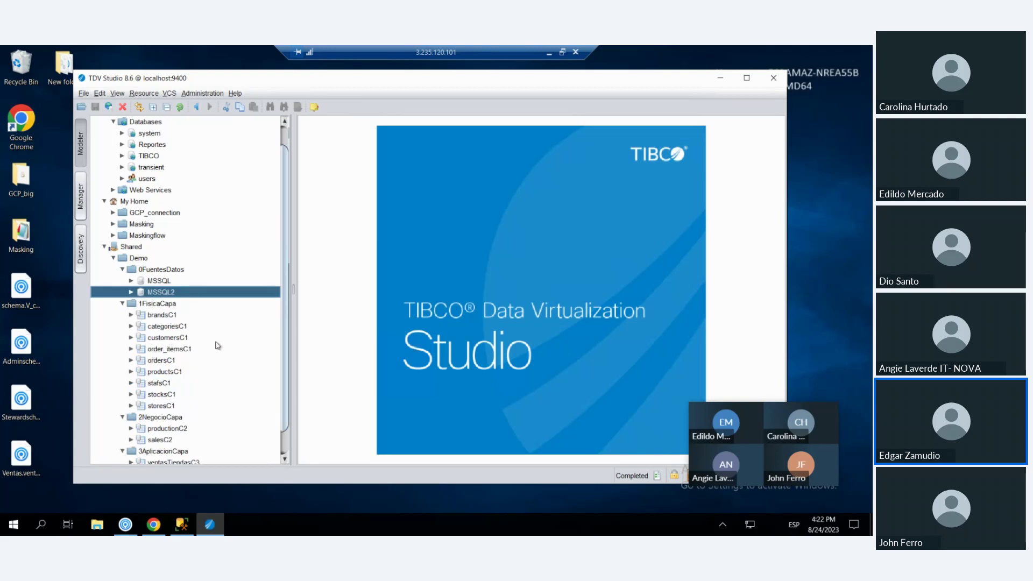
# Re-expand MSSQL2 to show its sales tables and select the 1FisicaCapa folder.
pyautogui.scroll(-1, 218, 346)
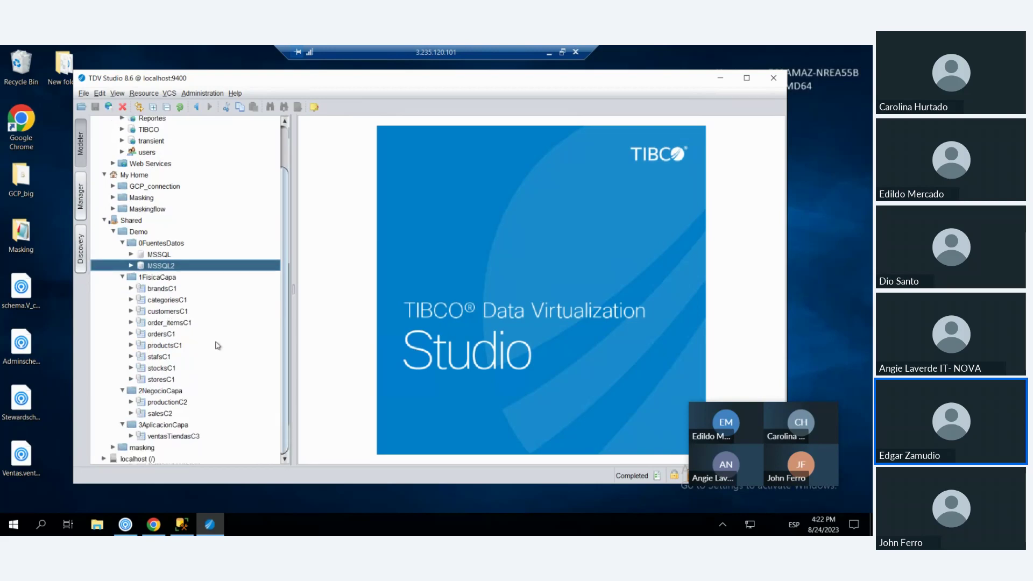
pyautogui.scroll(1, 217, 345)
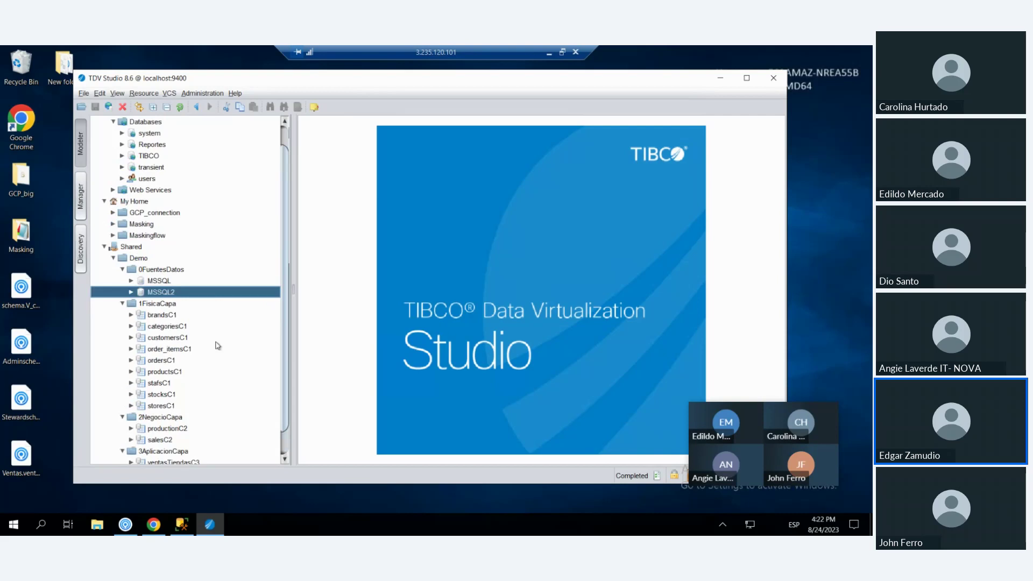
pyautogui.click(132, 292)
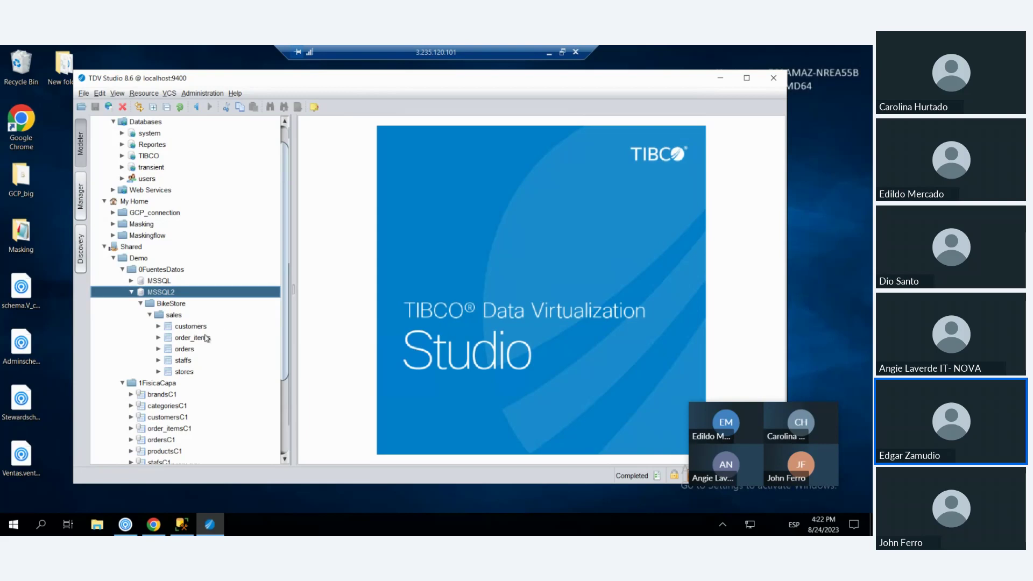
pyautogui.click(157, 384)
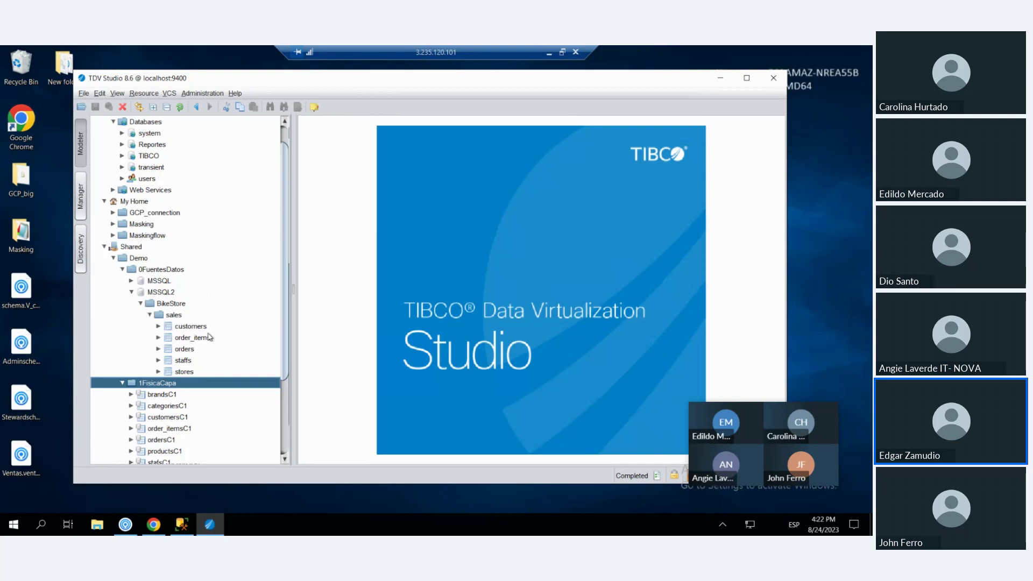
pyautogui.scroll(-2, 206, 338)
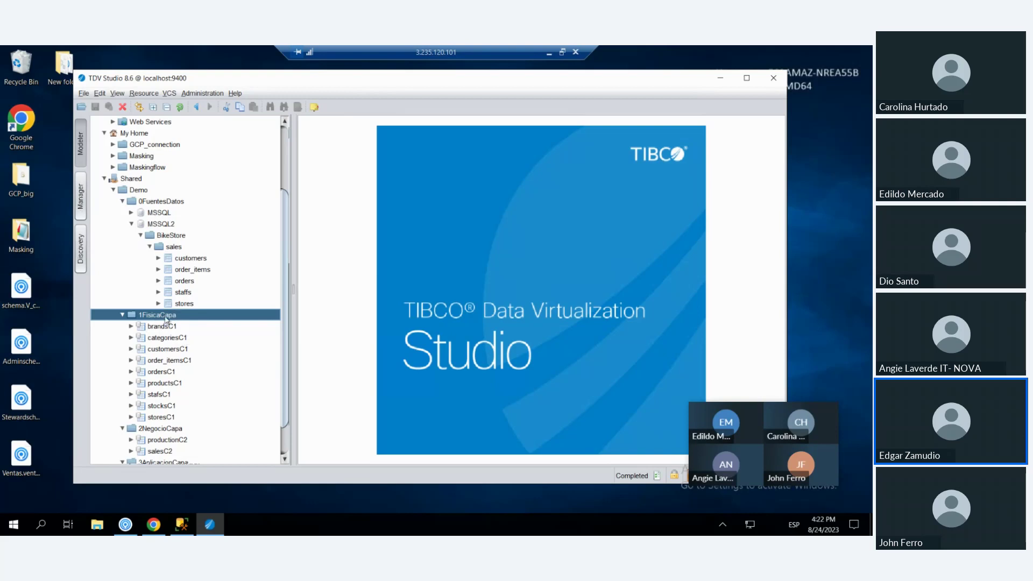
# Open the customersC1 view and execute it to preview its 50 customer rows.
pyautogui.doubleClick(167, 349)
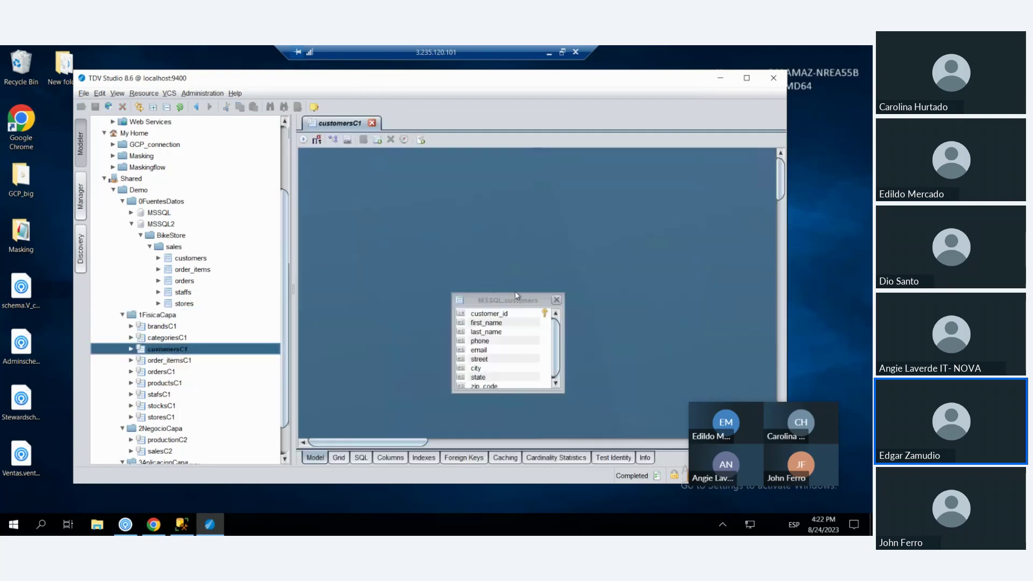
pyautogui.click(521, 303)
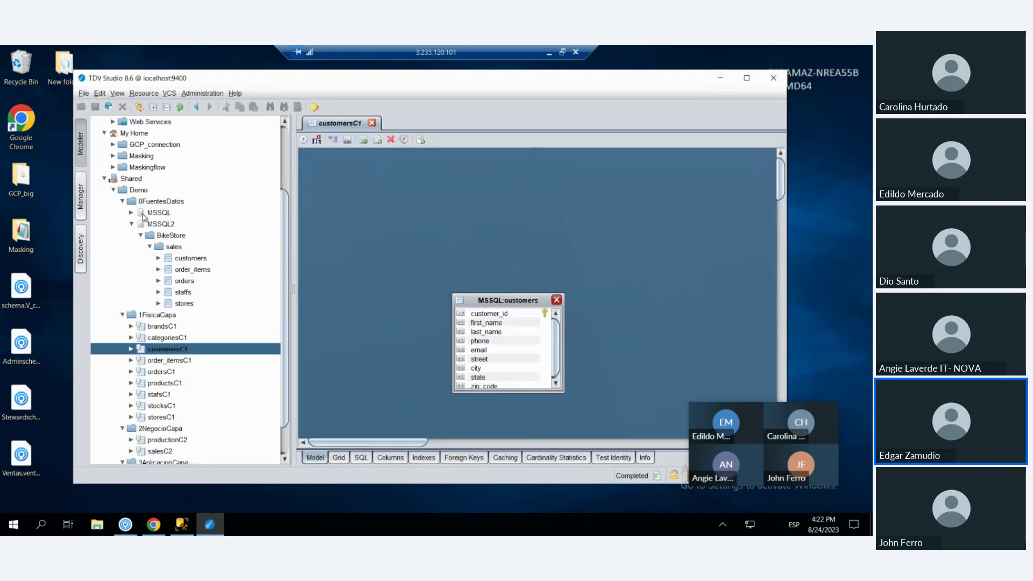
pyautogui.click(304, 141)
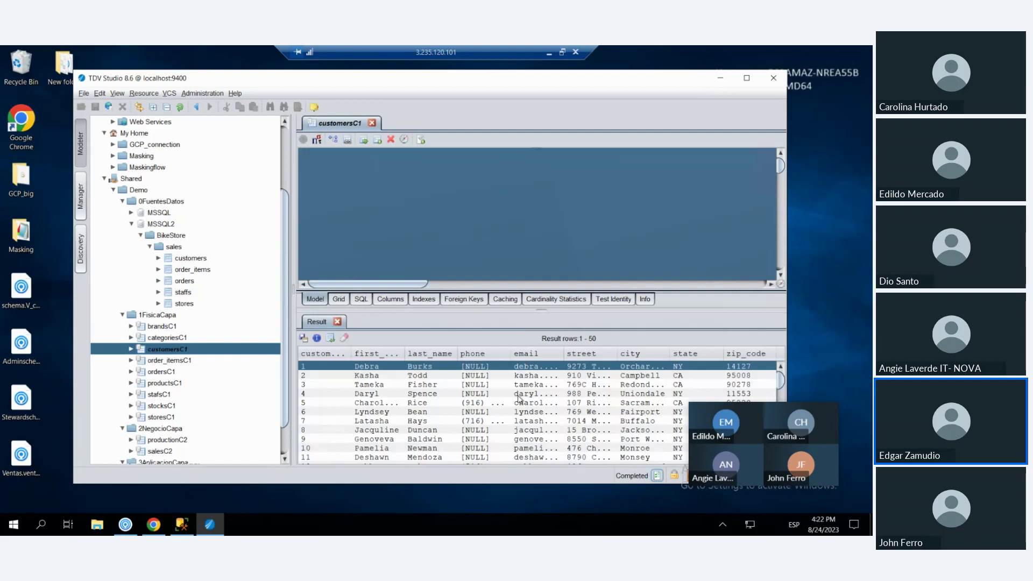
pyautogui.scroll(-9, 519, 391)
pyautogui.scroll(12, 528, 392)
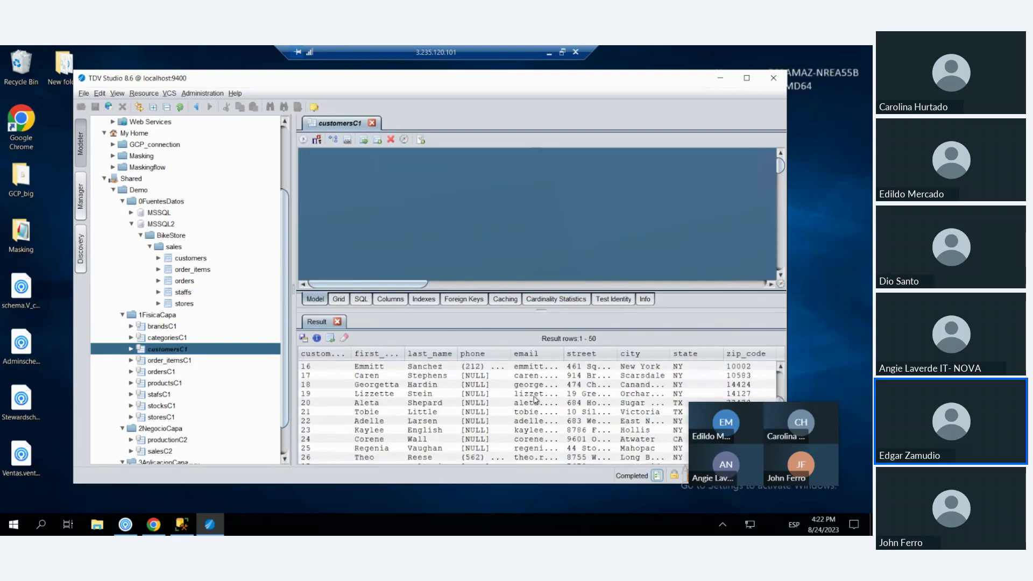
# Bring up the New submenu for the 1FisicaCapa folder.
pyautogui.click(158, 317)
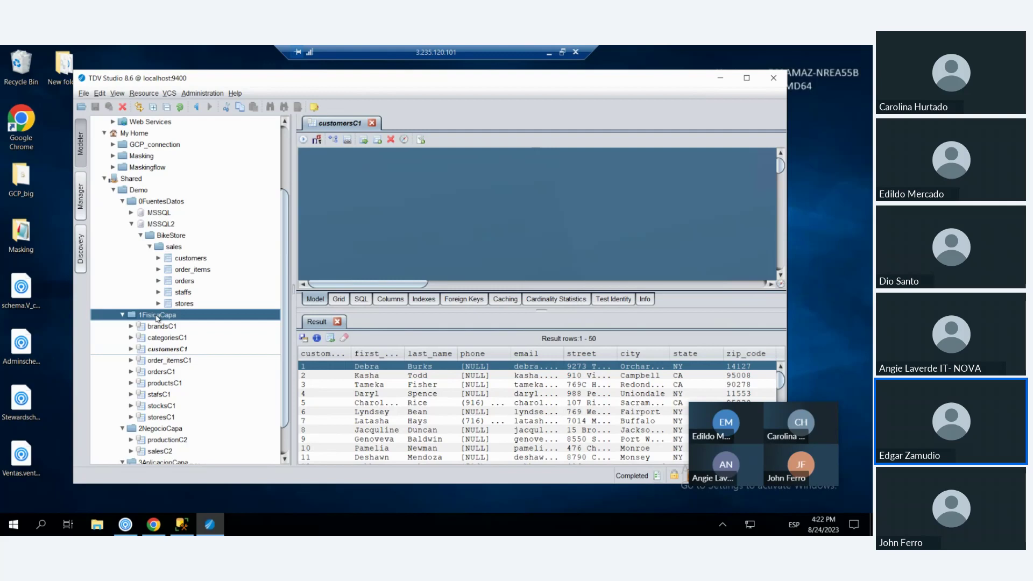
pyautogui.rightClick(158, 318)
pyautogui.moveTo(283, 470)
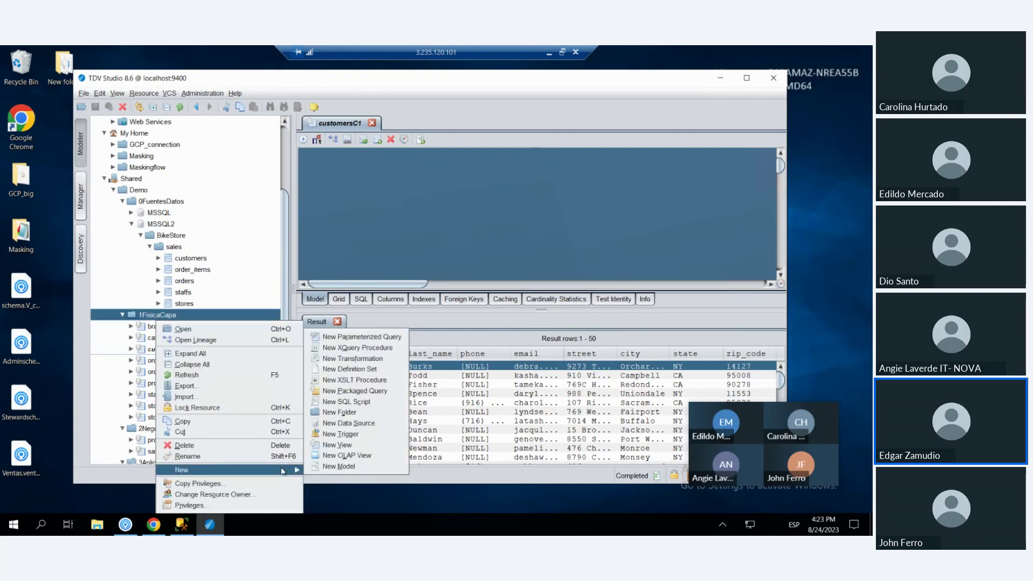
# Create the view customersC1-2 in 1FisicaCapa, then select the MSSQL2 data source.
pyautogui.click(337, 445)
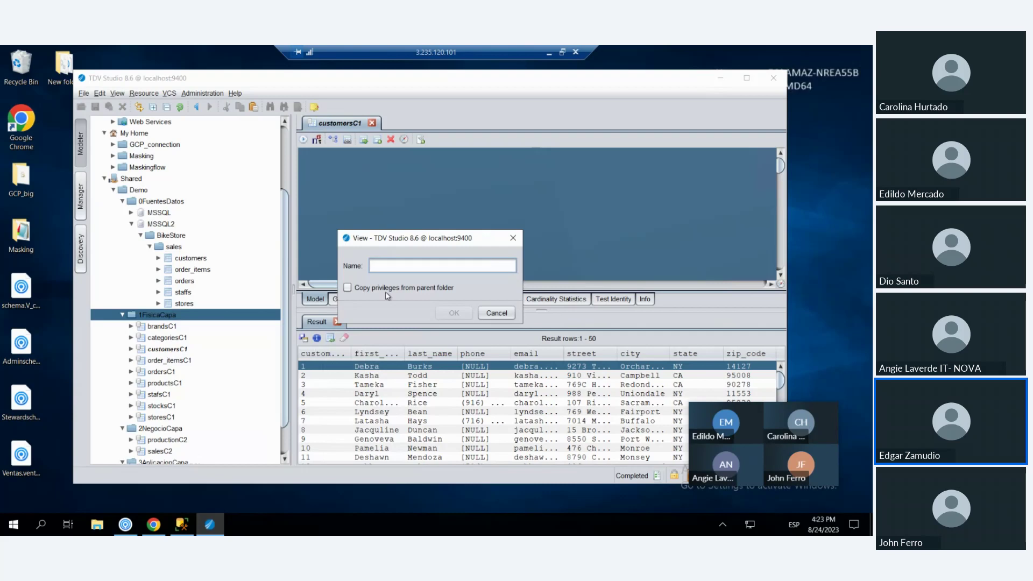
pyautogui.write('customers')
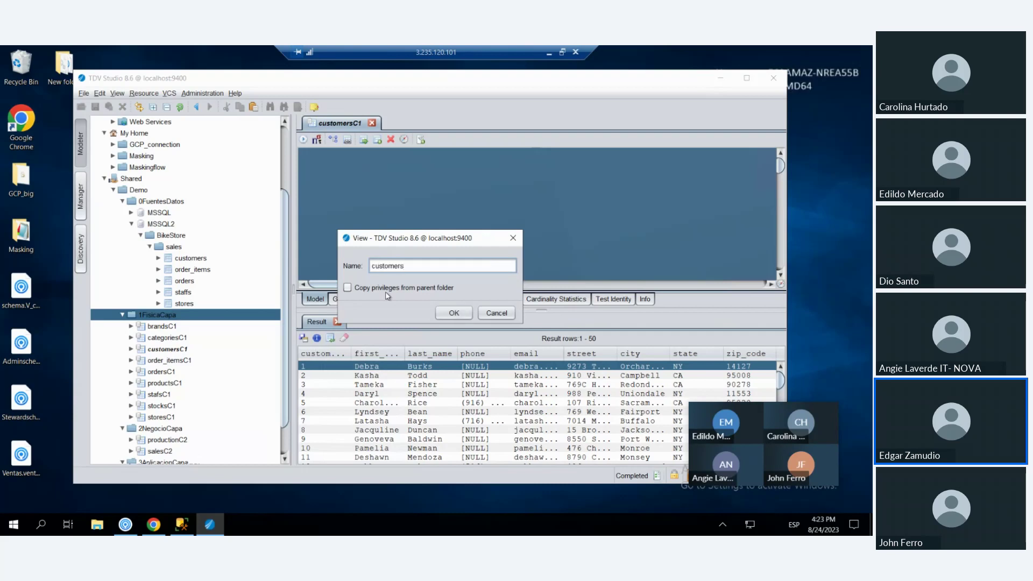
pyautogui.write('C1-2')
pyautogui.click(455, 314)
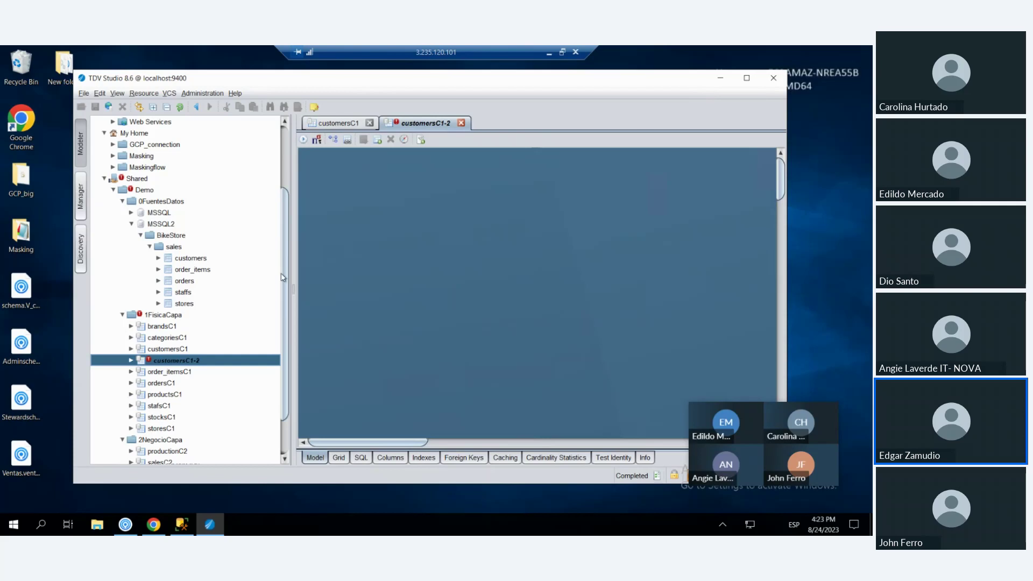
pyautogui.click(159, 226)
# Base customersC1-2 on MSSQL2's customers table, save it, and run it to preview the rows.
pyautogui.click(190, 260)
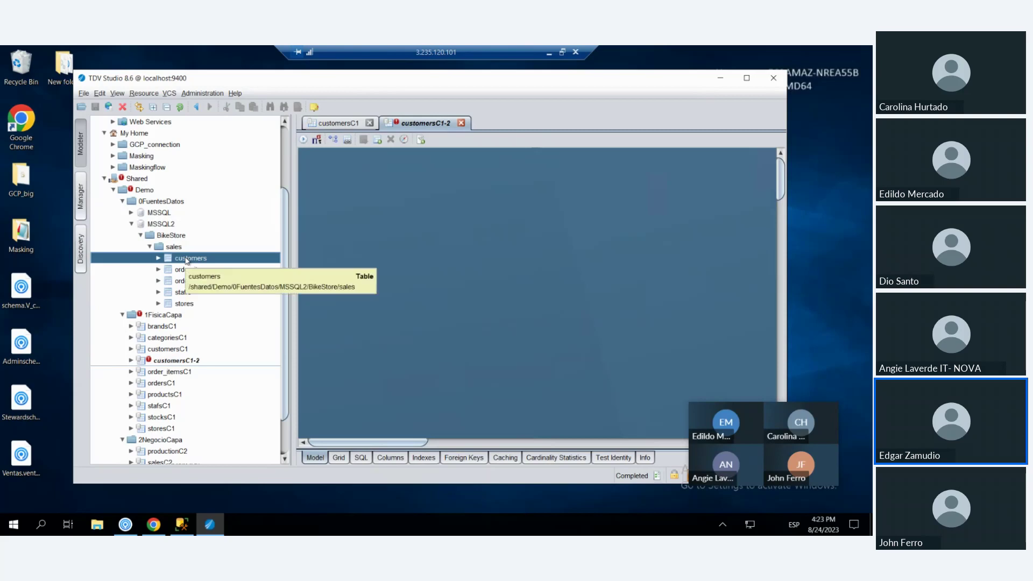
pyautogui.moveTo(187, 261); pyautogui.dragTo(456, 252)
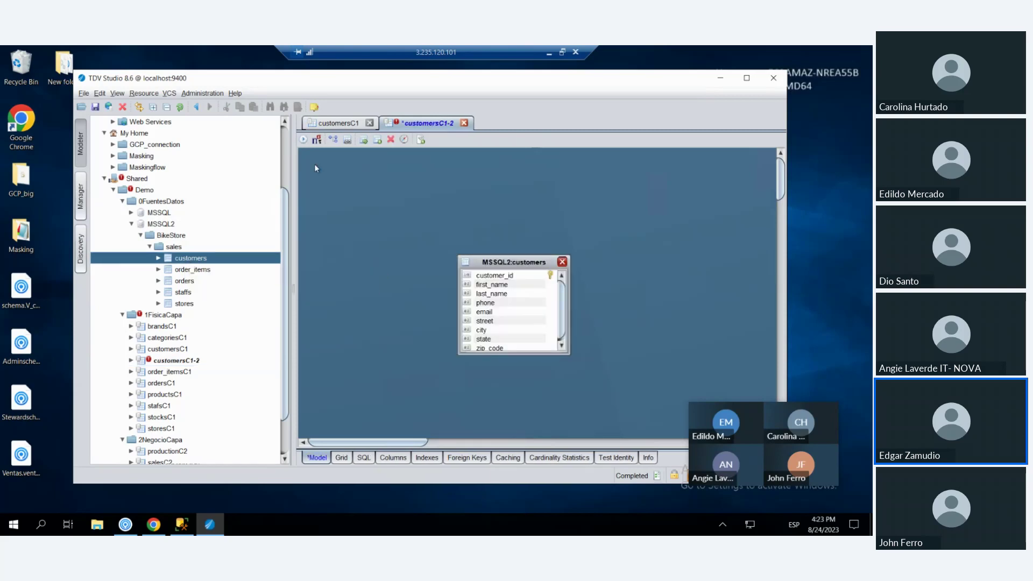
pyautogui.click(94, 107)
pyautogui.click(305, 140)
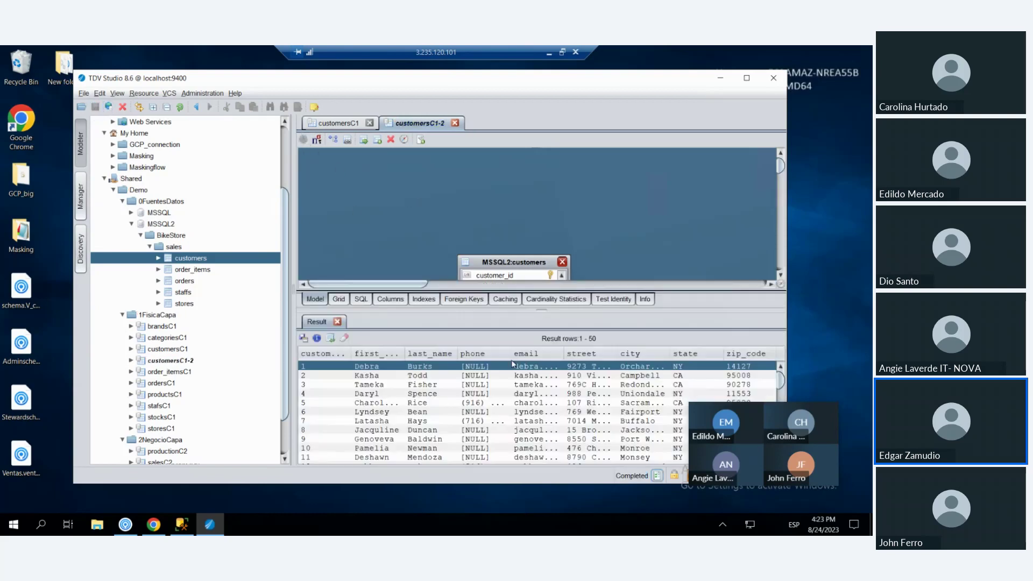
pyautogui.scroll(-3, 533, 398)
pyautogui.scroll(3, 535, 399)
# Compare with the customersC1 view, then show customersC1-2's column grid with the results hidden.
pyautogui.click(339, 123)
pyautogui.scroll(-2, 513, 391)
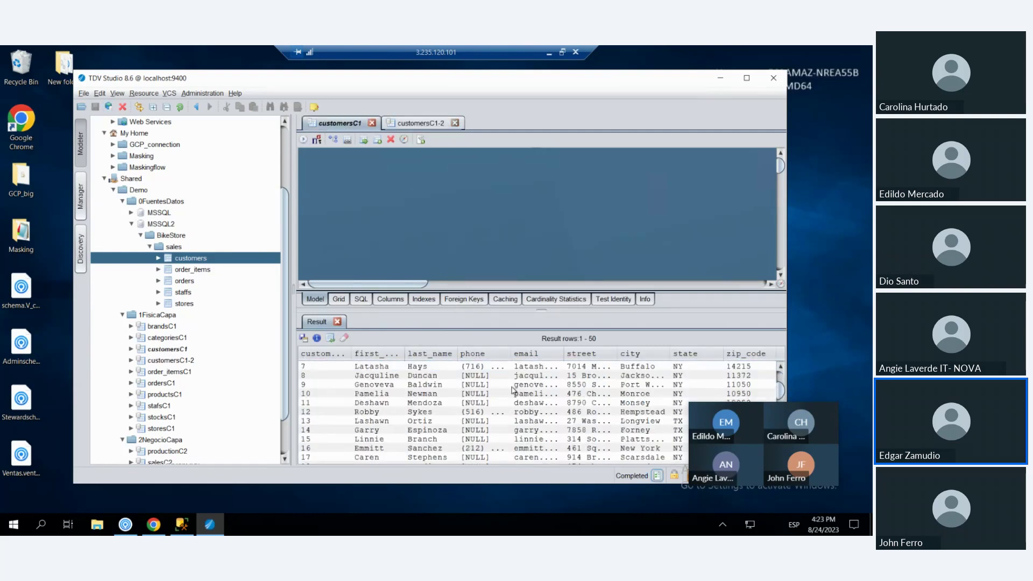
pyautogui.scroll(2, 513, 391)
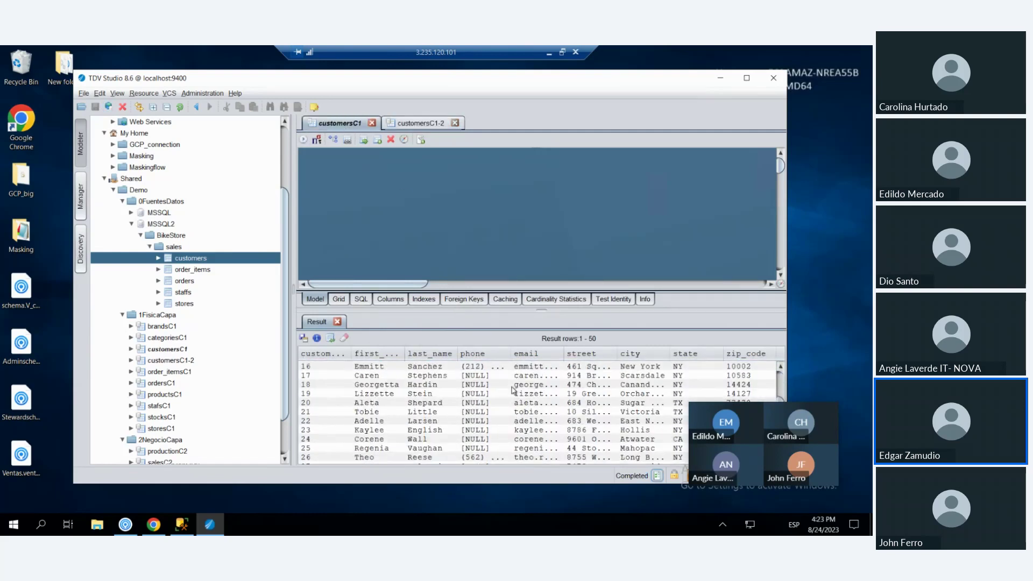
pyautogui.click(414, 124)
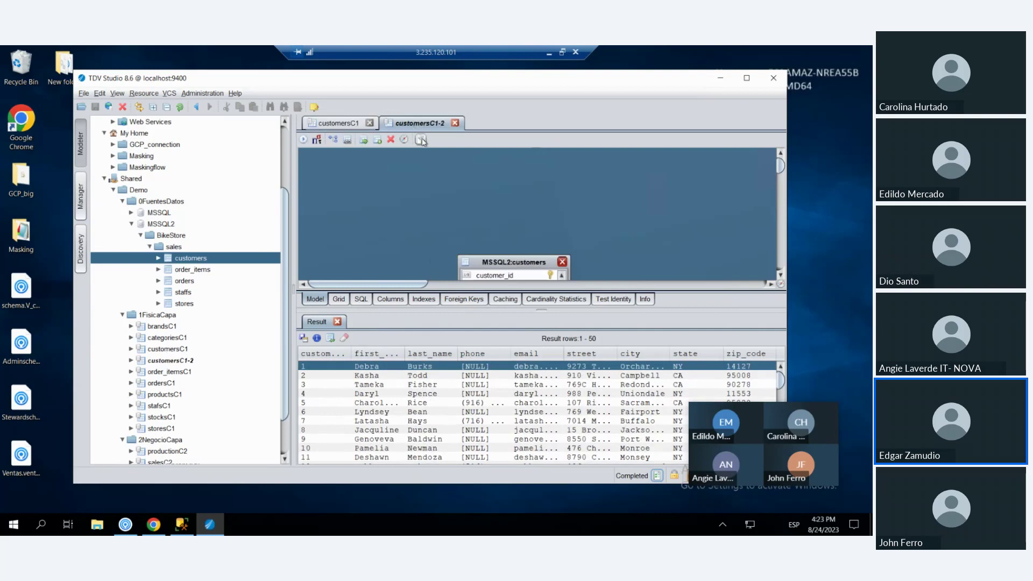
pyautogui.click(338, 322)
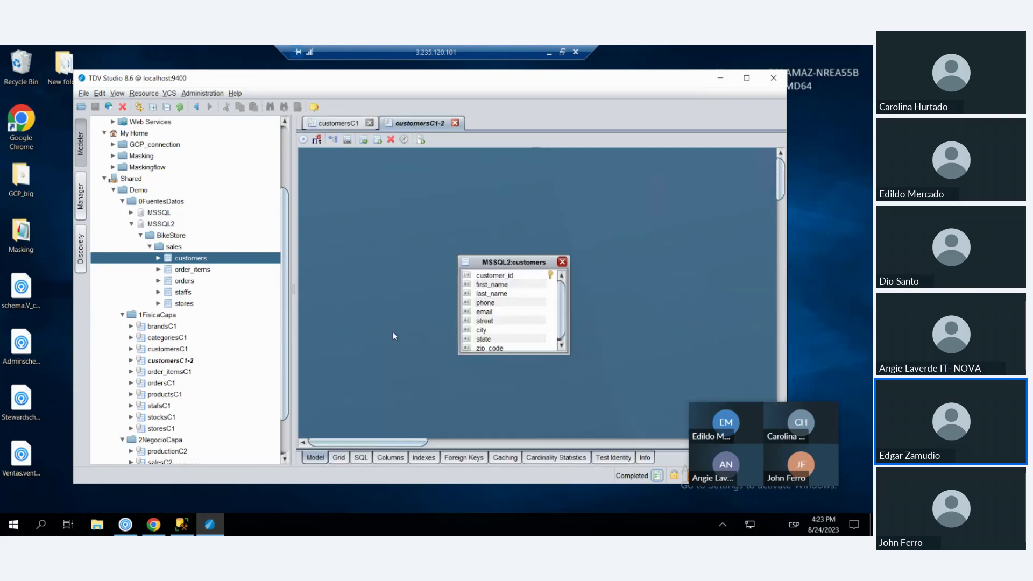
pyautogui.click(339, 458)
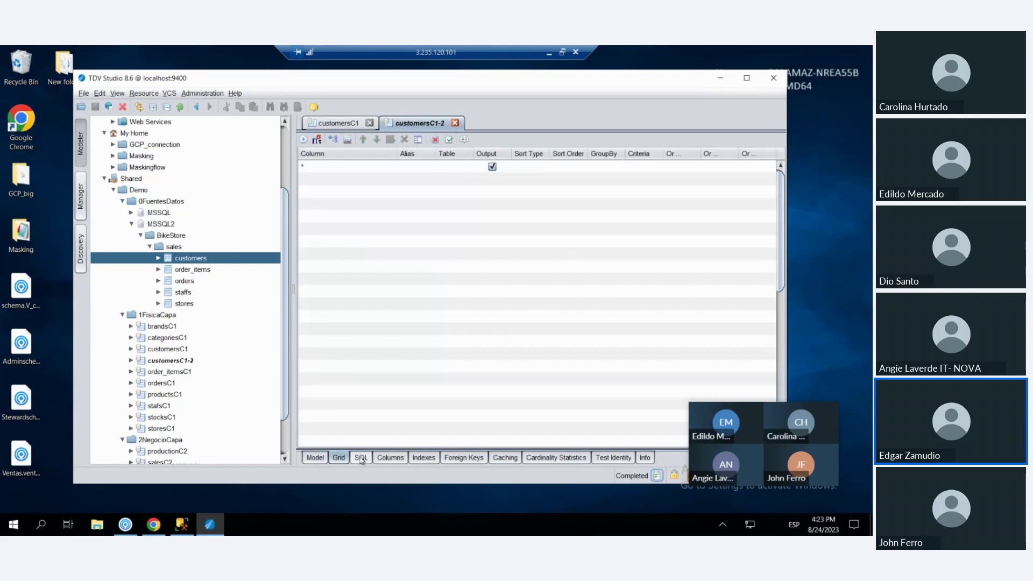
# Show customersC1-2's SELECT * SQL, collapse MSSQL2 and select the 2NegocioCapa folder.
pyautogui.click(361, 459)
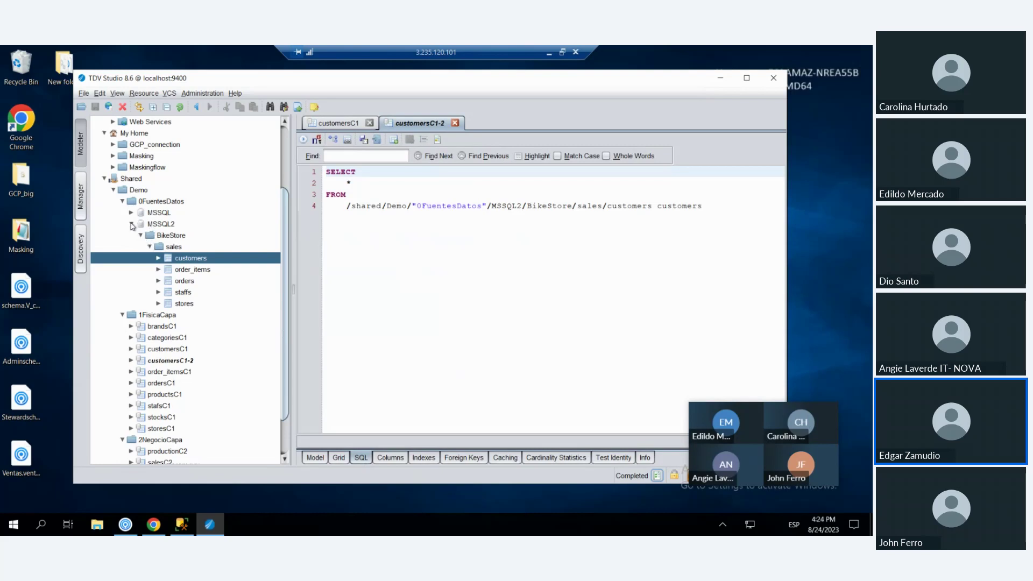
pyautogui.scroll(1, 132, 226)
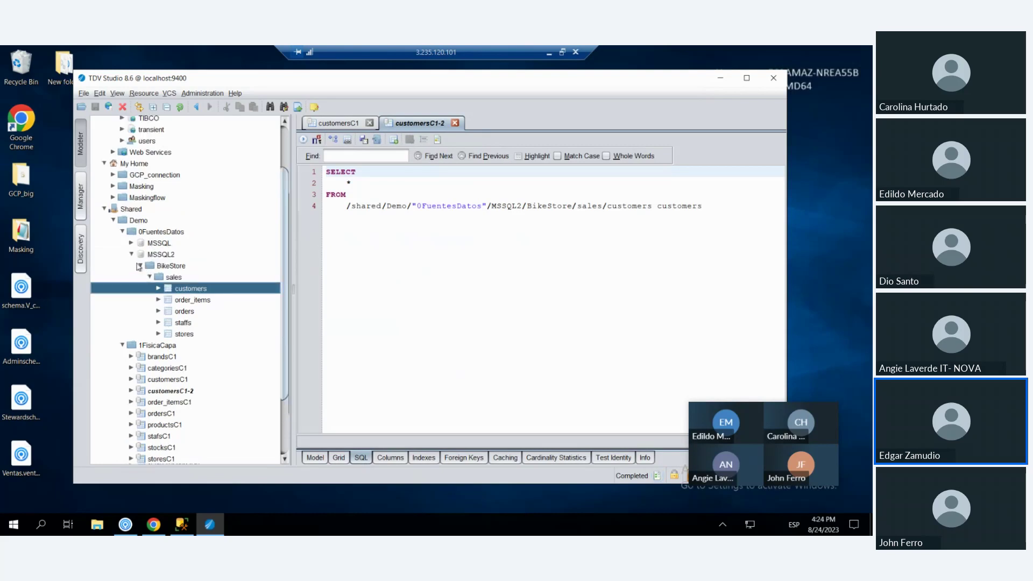
pyautogui.click(133, 256)
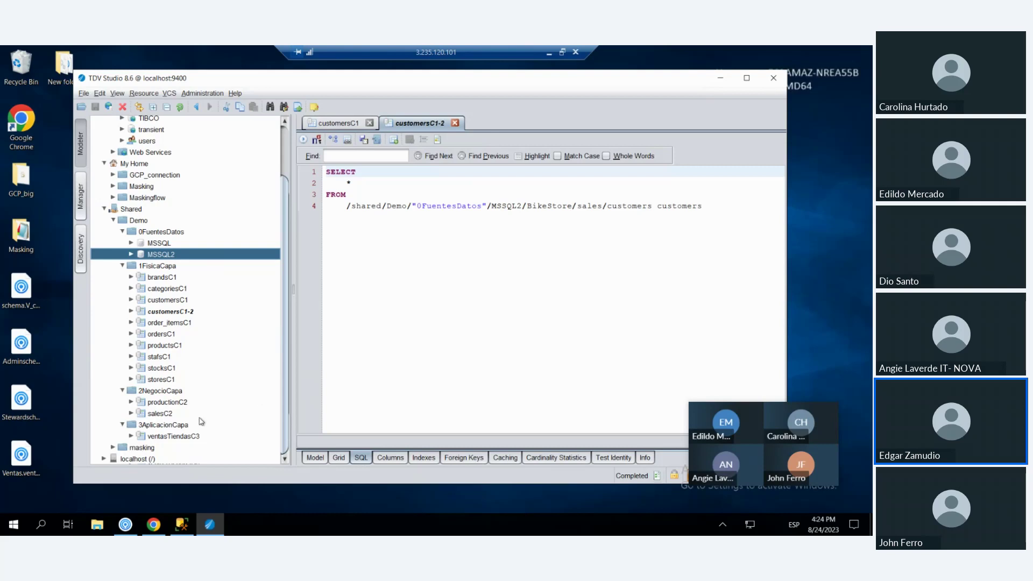
pyautogui.click(162, 391)
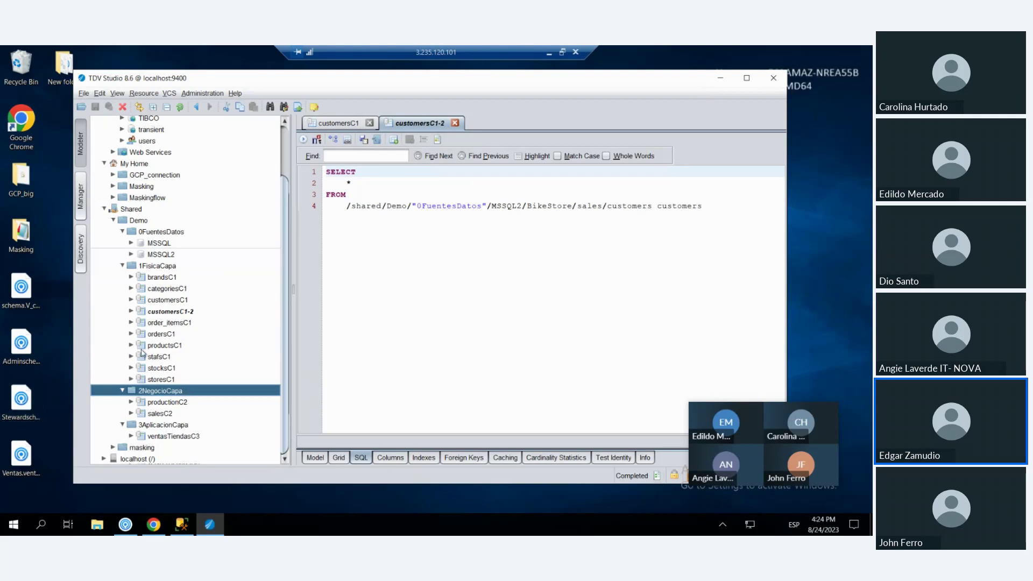
# Open salesC2 to see ordersC1 joined to customersC1, storesC1, stafsC1 and order items.
pyautogui.doubleClick(153, 413)
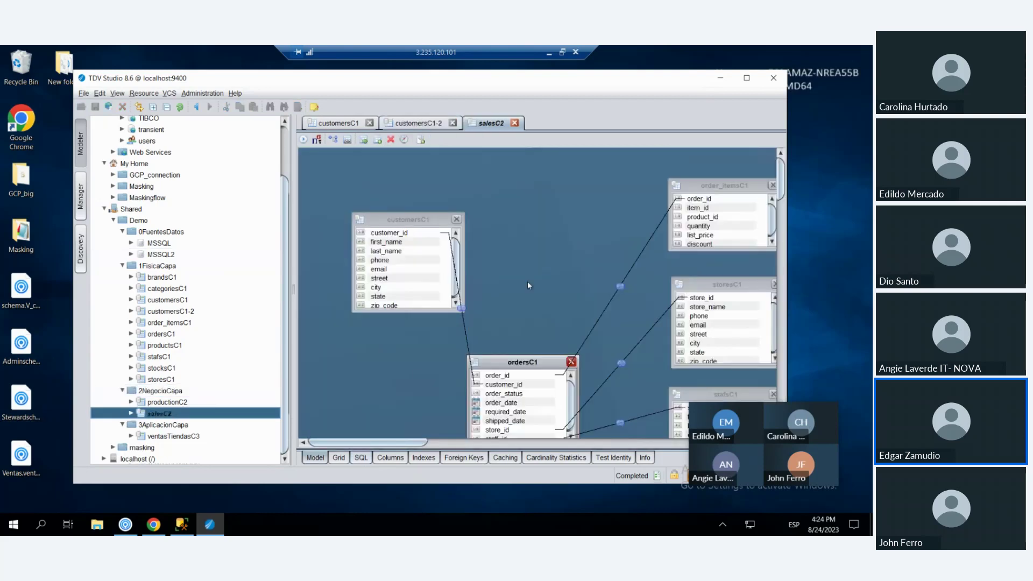
pyautogui.scroll(-3, 525, 246)
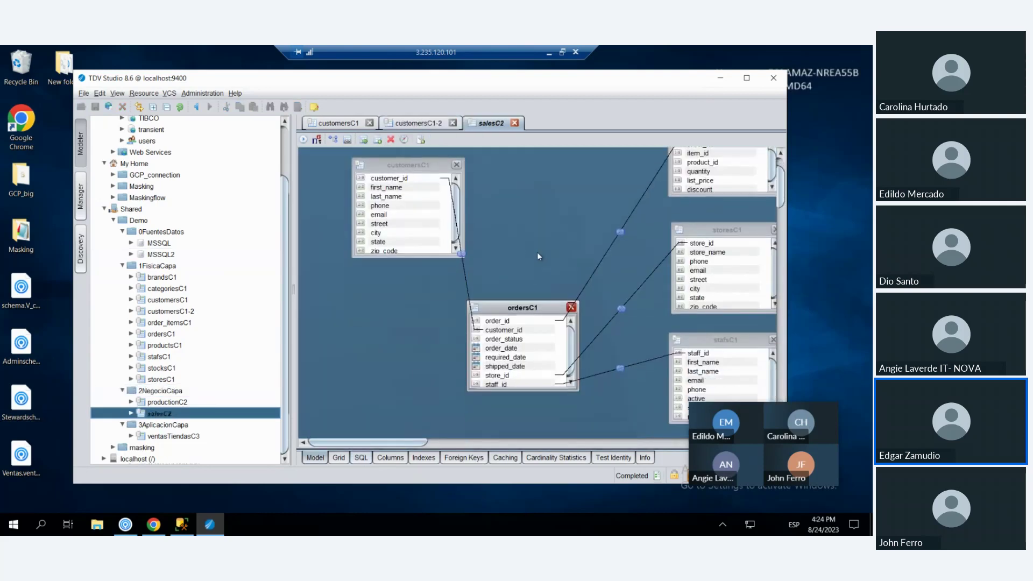
pyautogui.scroll(-3, 540, 260)
# Create a new view named salesC2-2 in the 2NegocioCapa folder.
pyautogui.rightClick(161, 393)
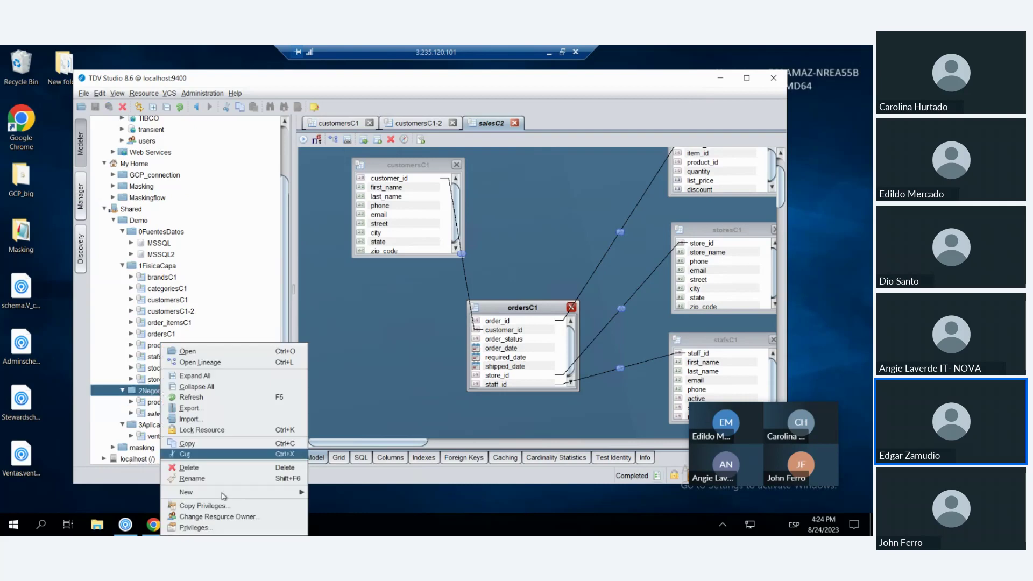
pyautogui.moveTo(255, 494)
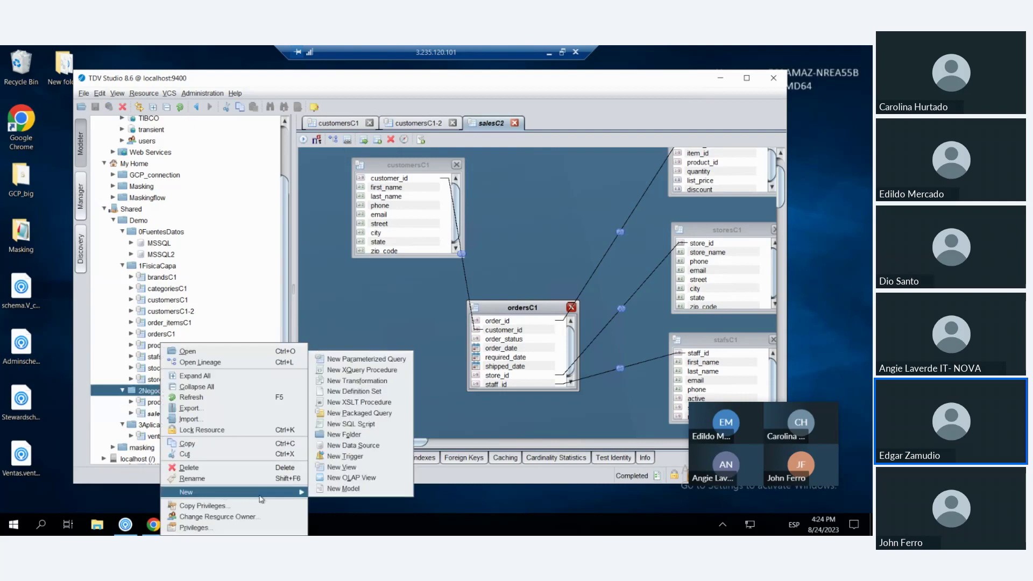
pyautogui.click(342, 467)
pyautogui.write('salesC2-2')
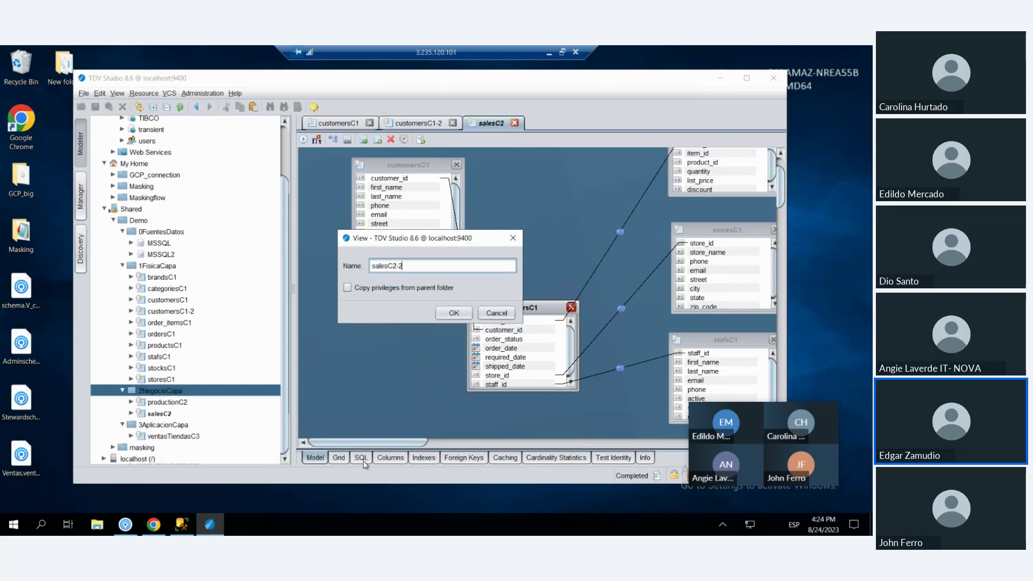
pyautogui.click(455, 312)
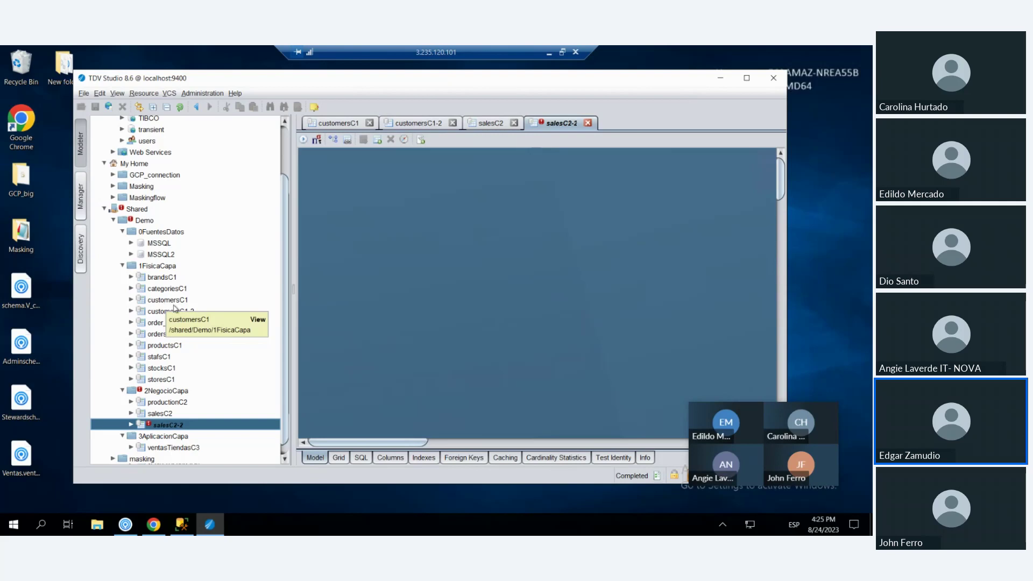
# Place ordersC1 and customersC1 in salesC2-2 and join them on customer_id, reviewing the join.
pyautogui.moveTo(161, 334); pyautogui.dragTo(482, 276)
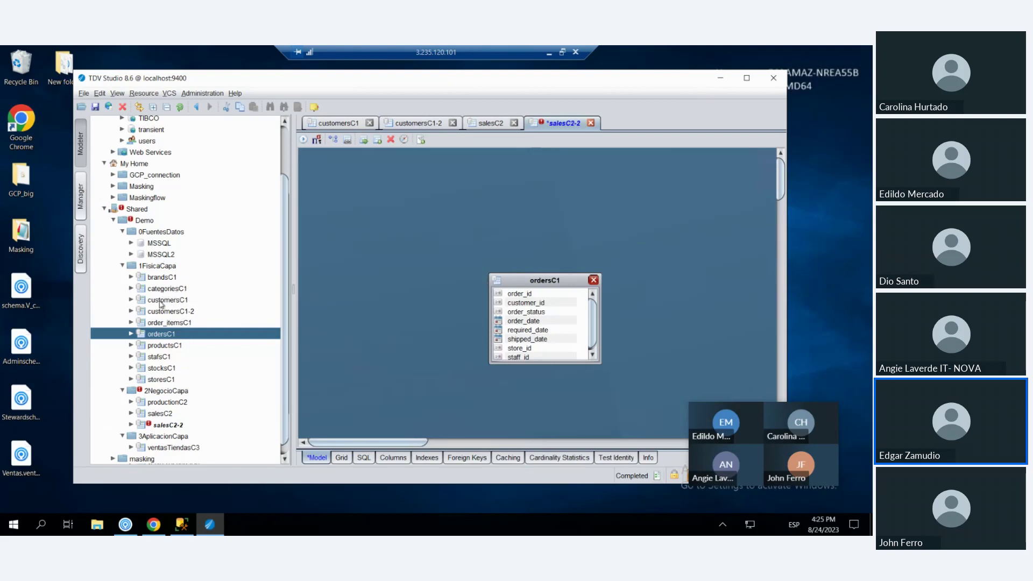
pyautogui.moveTo(160, 301); pyautogui.dragTo(402, 227)
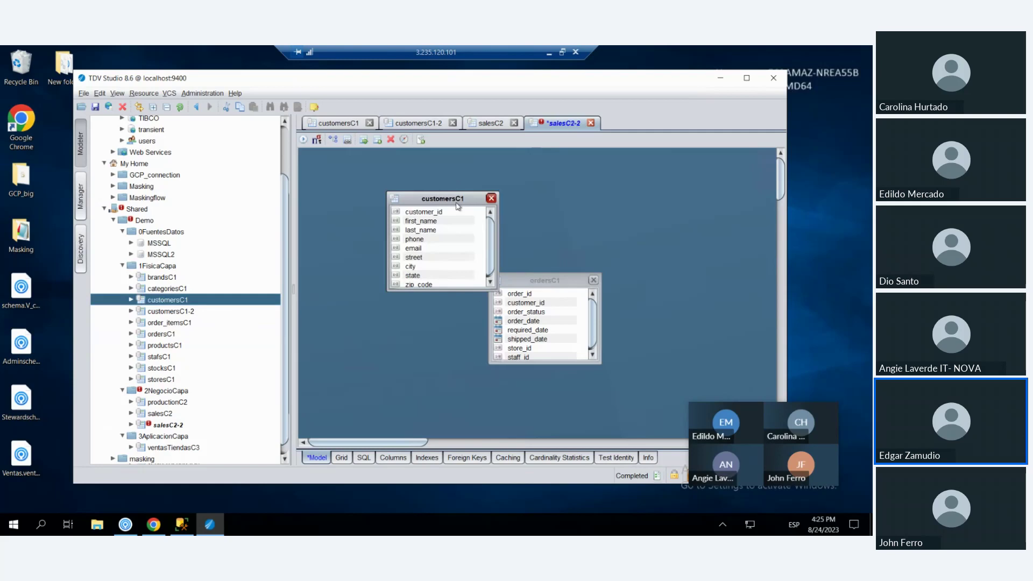
pyautogui.moveTo(455, 201); pyautogui.dragTo(401, 178)
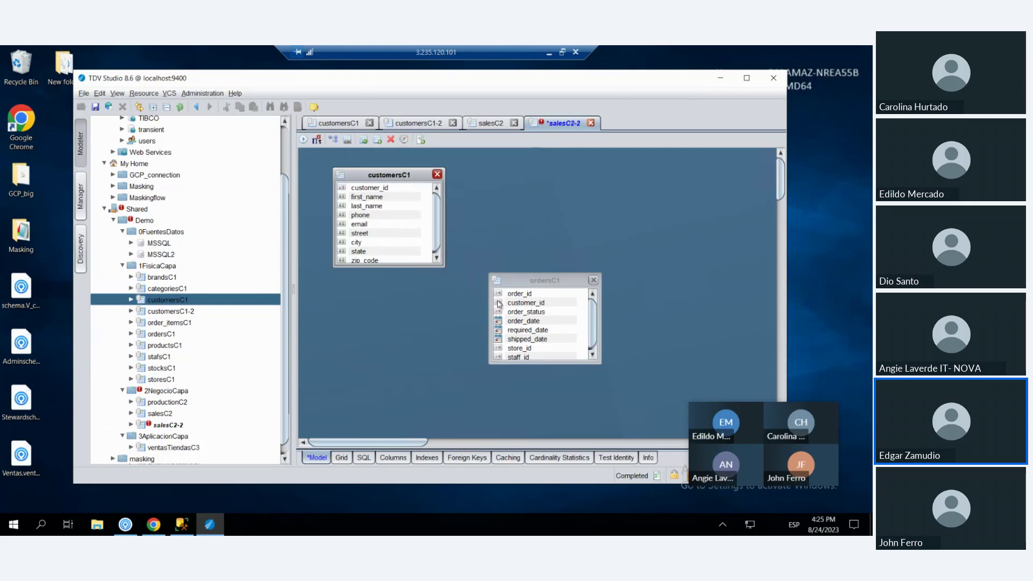
pyautogui.moveTo(499, 305); pyautogui.dragTo(347, 191)
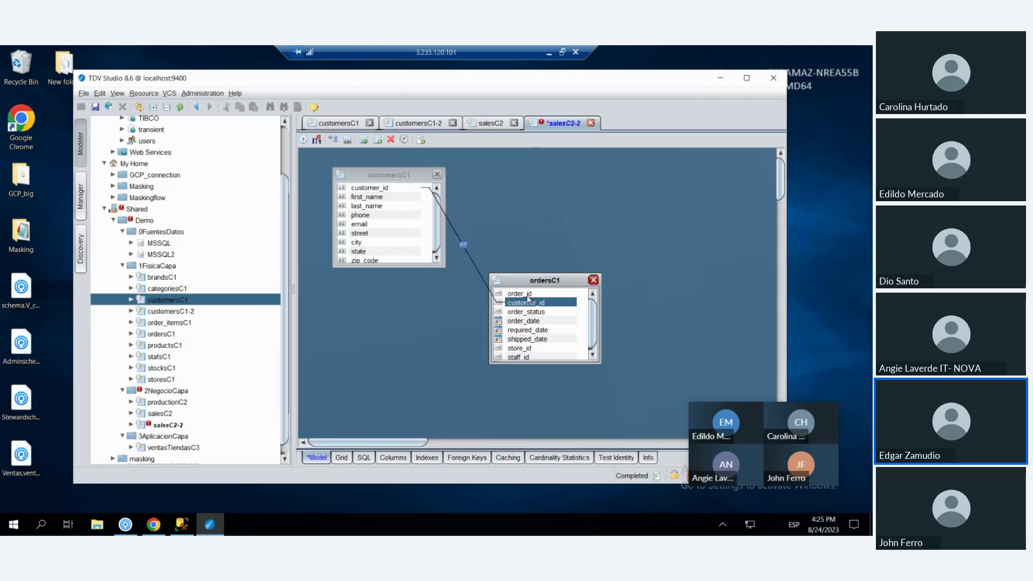
pyautogui.doubleClick(463, 247)
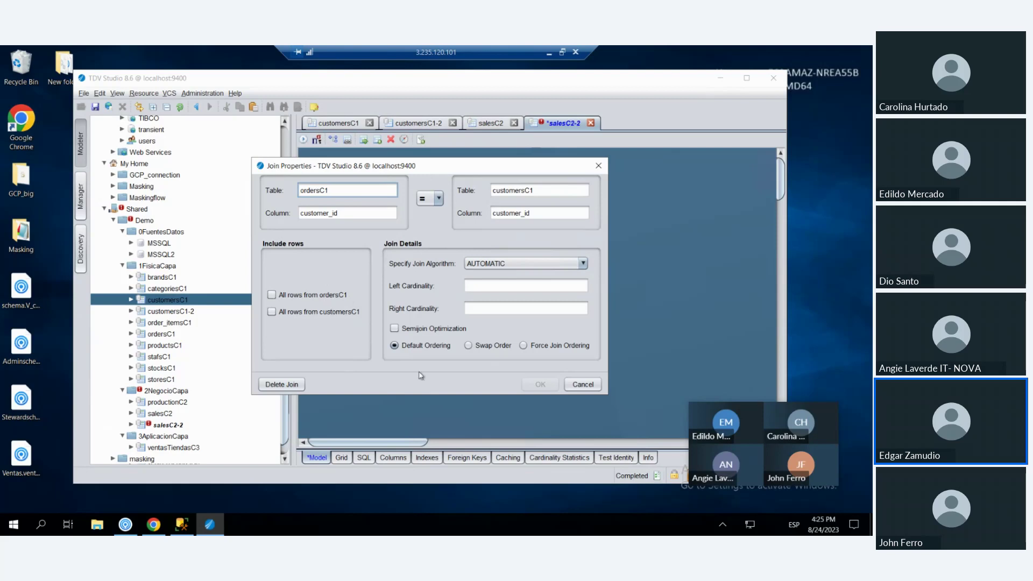
pyautogui.click(583, 385)
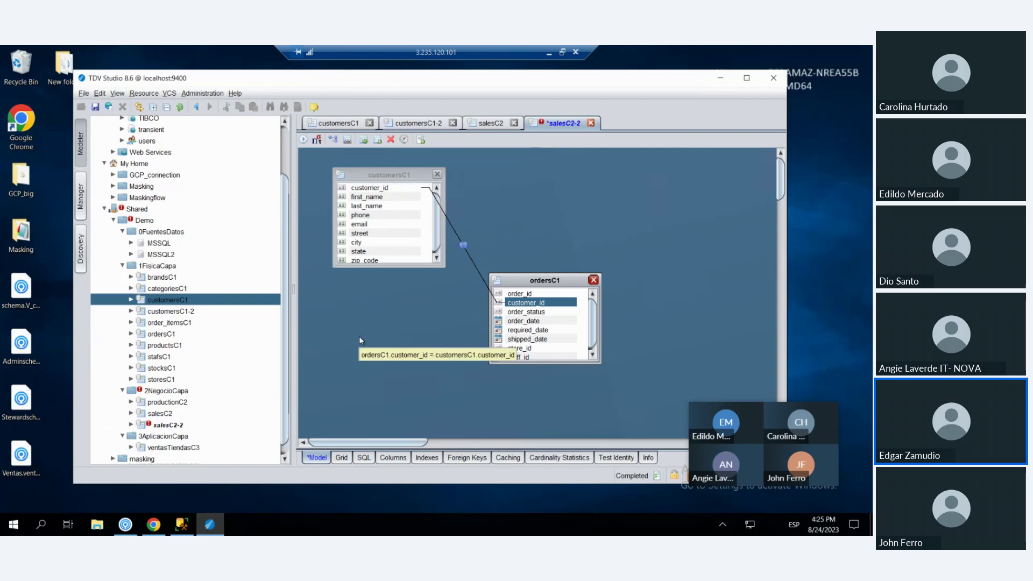
# Join order_itemsC1, storesC1 and stafsC1 to ordersC1 on order_id, store_id and staff_id.
pyautogui.moveTo(175, 326); pyautogui.dragTo(628, 189)
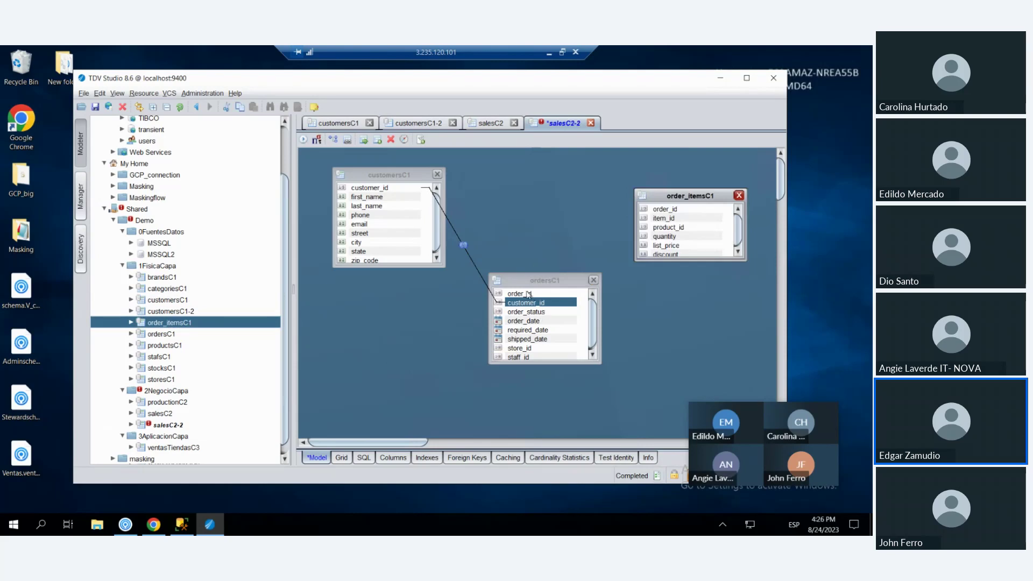
pyautogui.moveTo(529, 294); pyautogui.dragTo(644, 211)
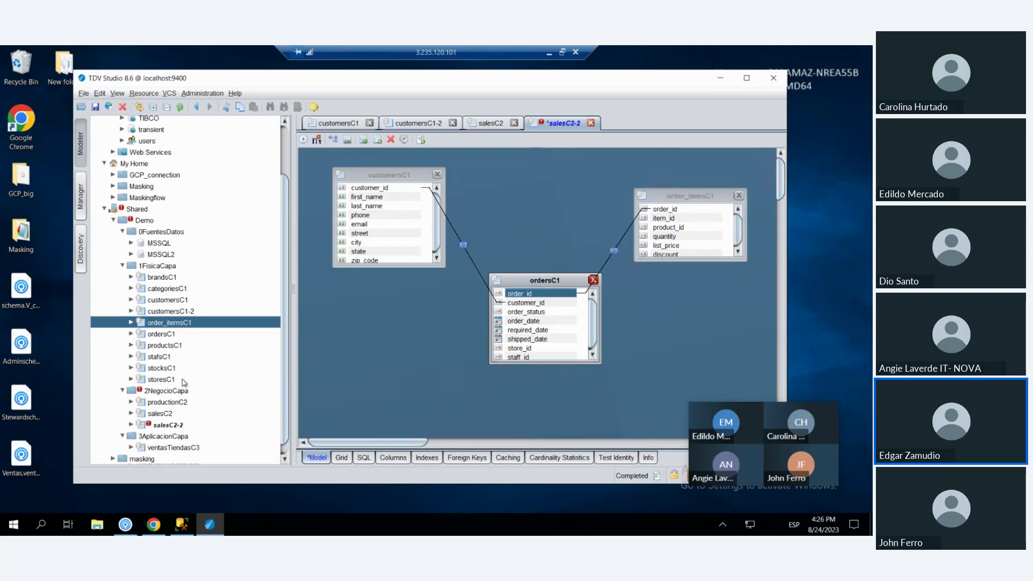
pyautogui.moveTo(155, 380); pyautogui.dragTo(666, 313)
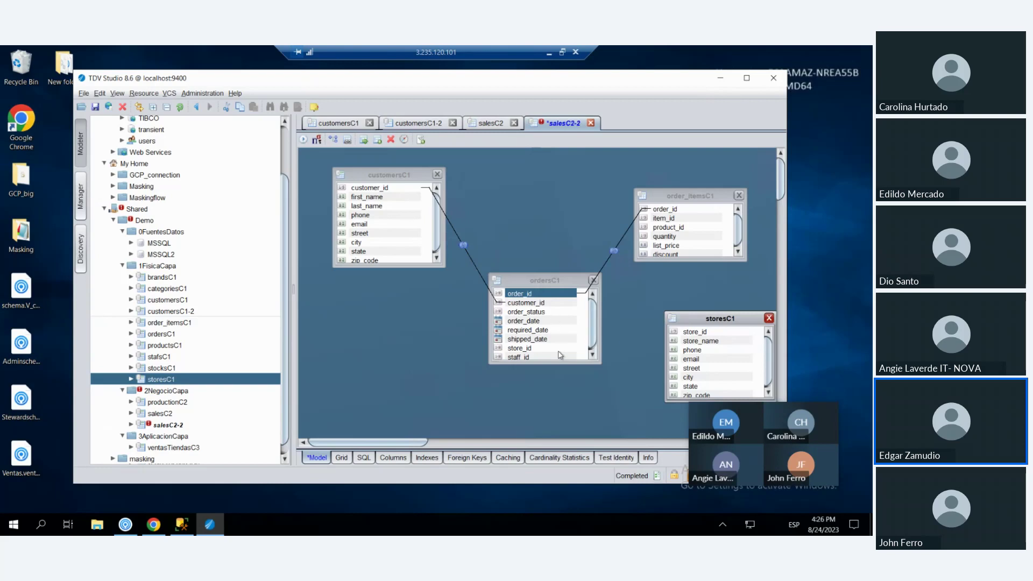
pyautogui.click(500, 349)
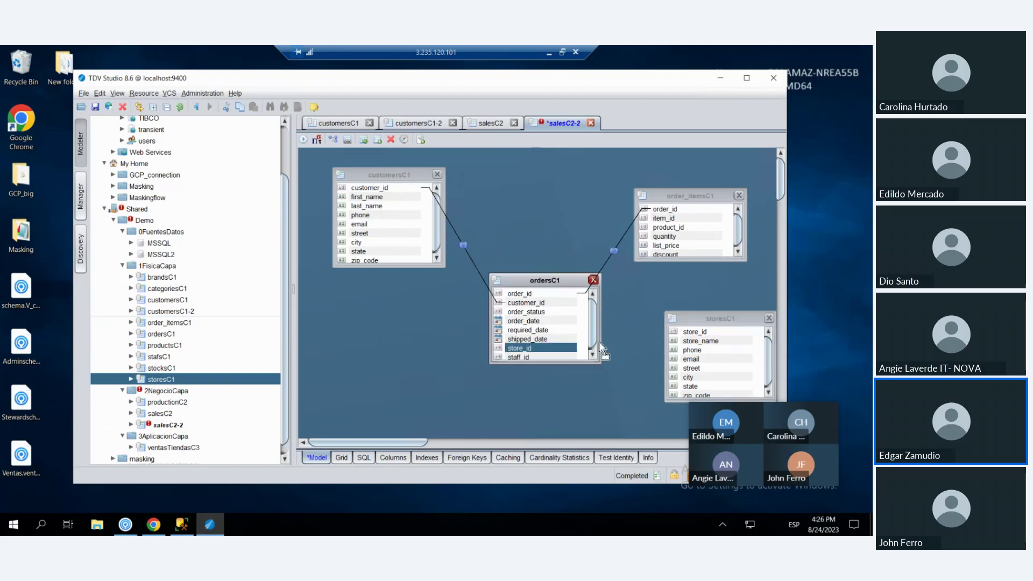
pyautogui.moveTo(676, 334); pyautogui.dragTo(562, 349)
pyautogui.moveTo(158, 359); pyautogui.dragTo(572, 381)
pyautogui.moveTo(549, 289); pyautogui.dragTo(402, 309)
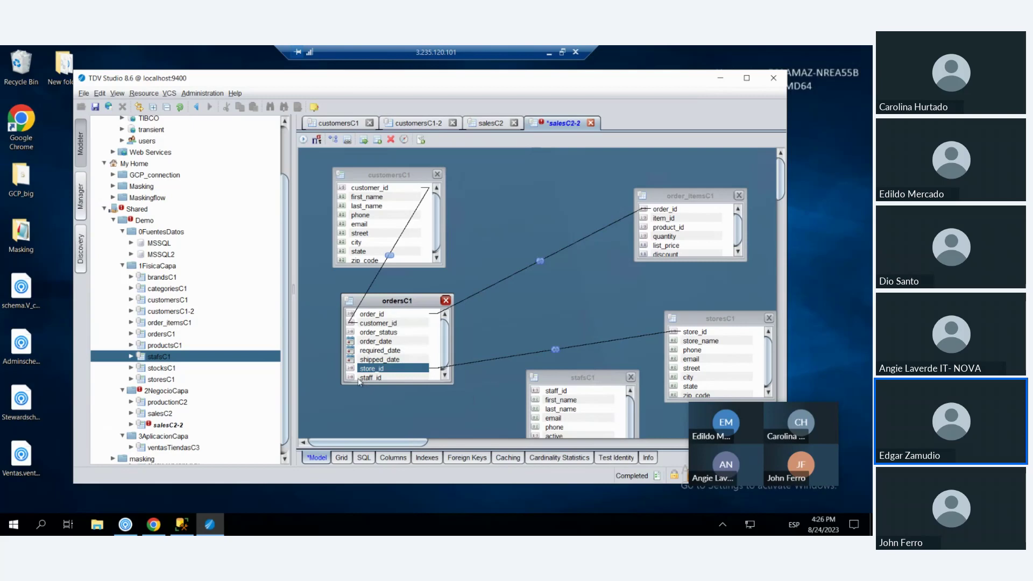
pyautogui.moveTo(351, 377); pyautogui.dragTo(536, 397)
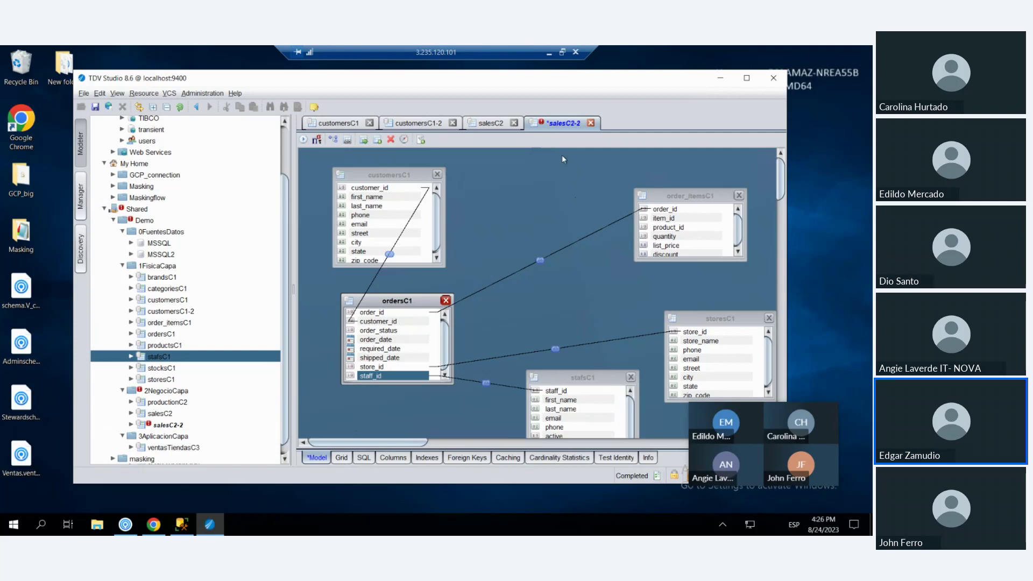
# Add every column from all five joined tables to salesC2-2's output grid.
pyautogui.click(342, 457)
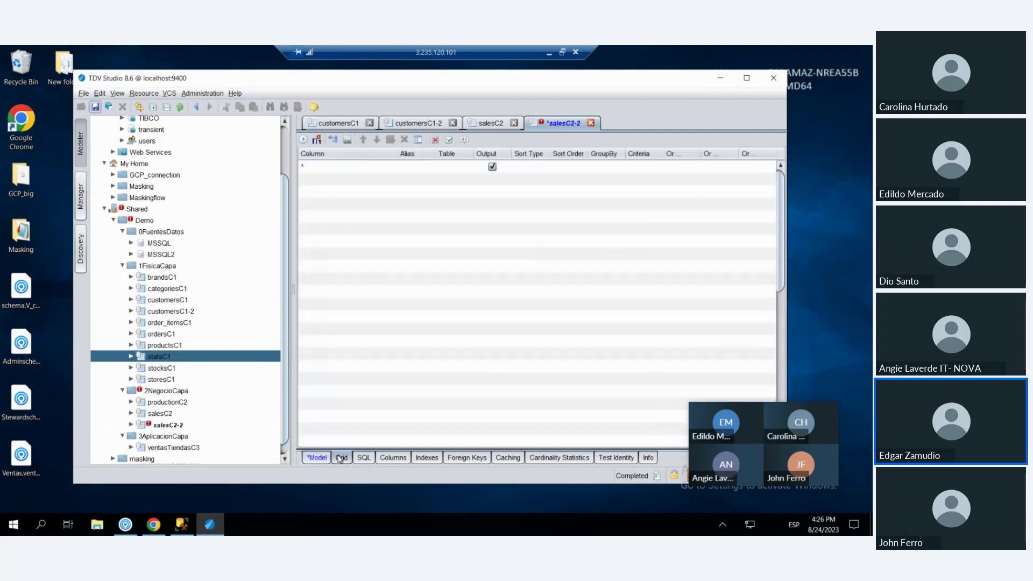
pyautogui.click(418, 141)
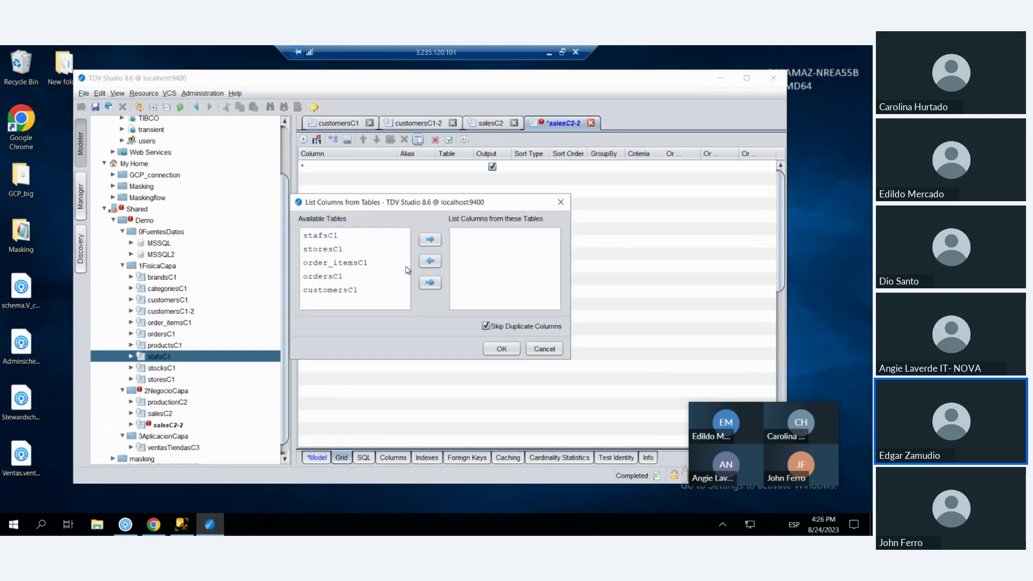
pyautogui.click(430, 283)
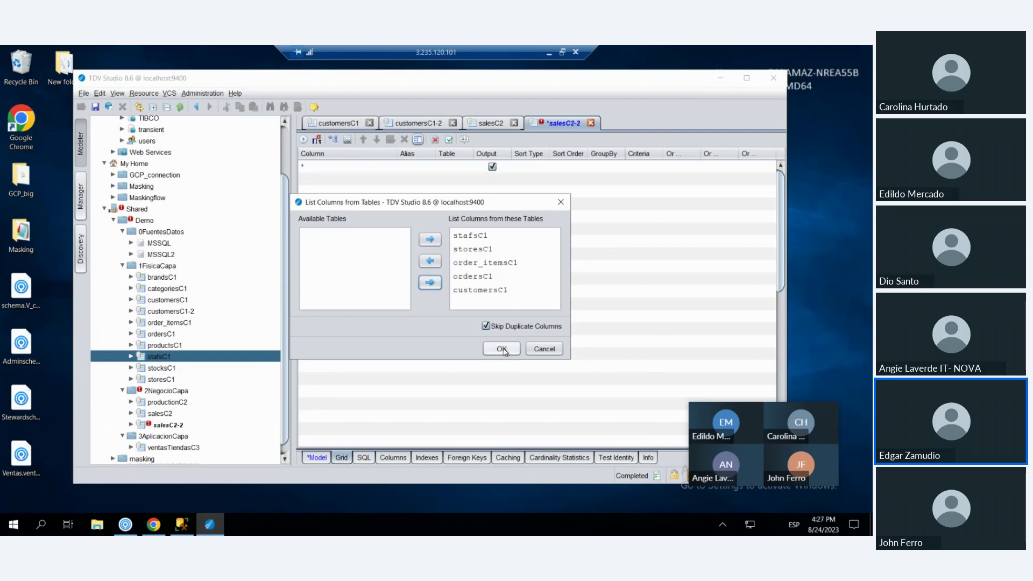
pyautogui.click(504, 350)
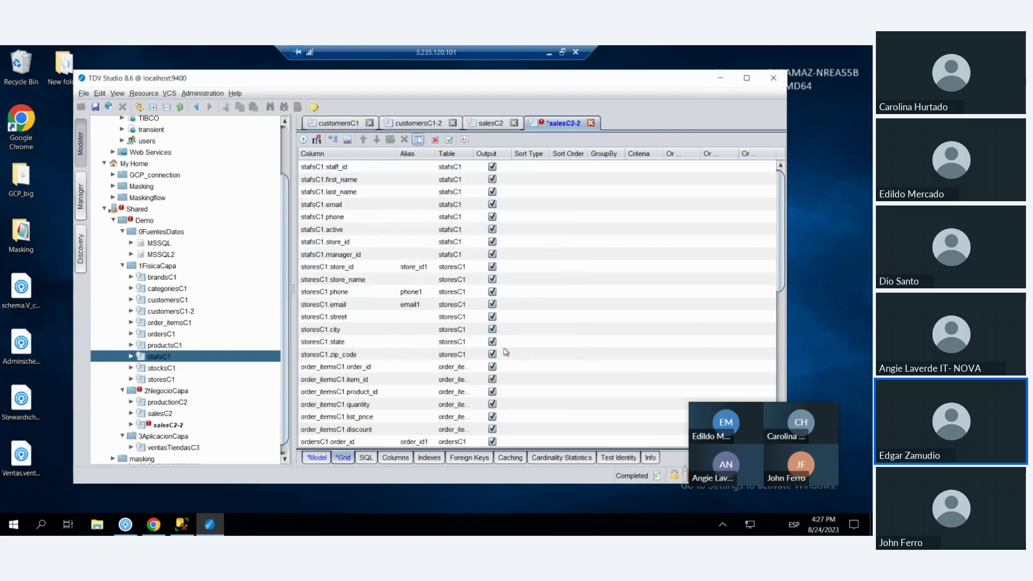
pyautogui.scroll(-5, 435, 344)
pyautogui.scroll(5, 415, 319)
# Review salesC2-2's generated SQL with its four INNER JOINs.
pyautogui.click(318, 458)
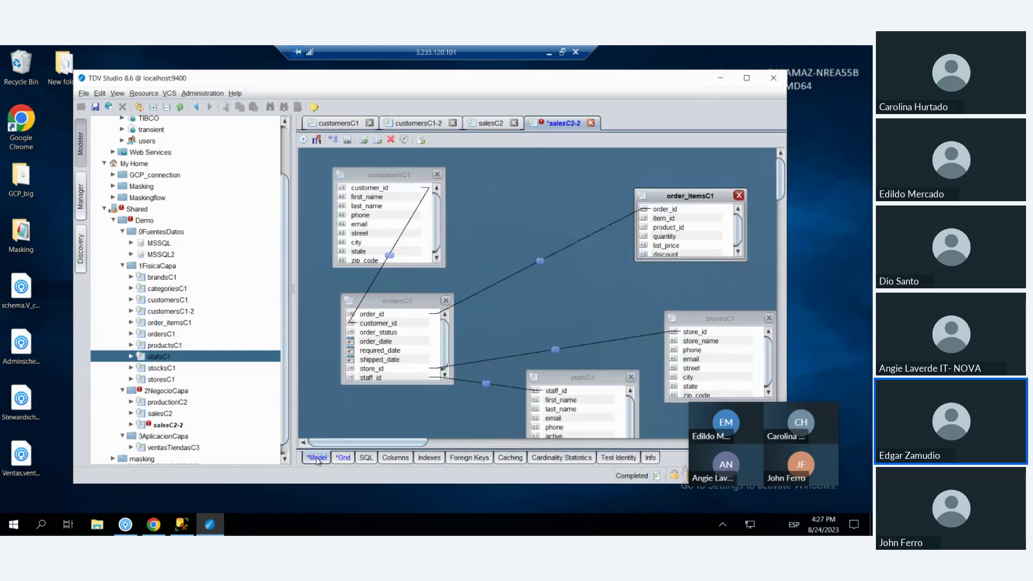
pyautogui.click(360, 458)
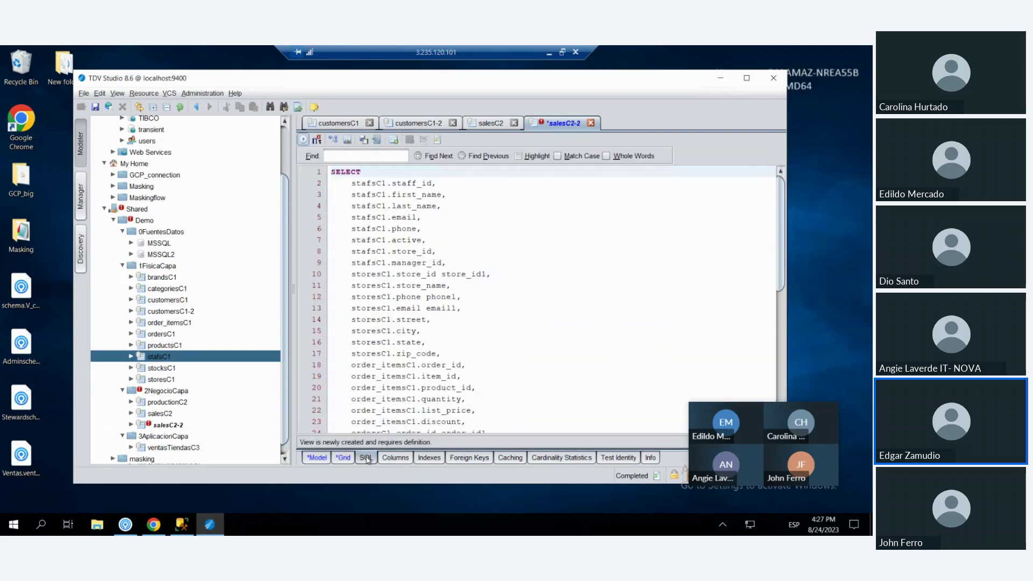
pyautogui.scroll(-2, 504, 264)
pyautogui.scroll(-7, 543, 264)
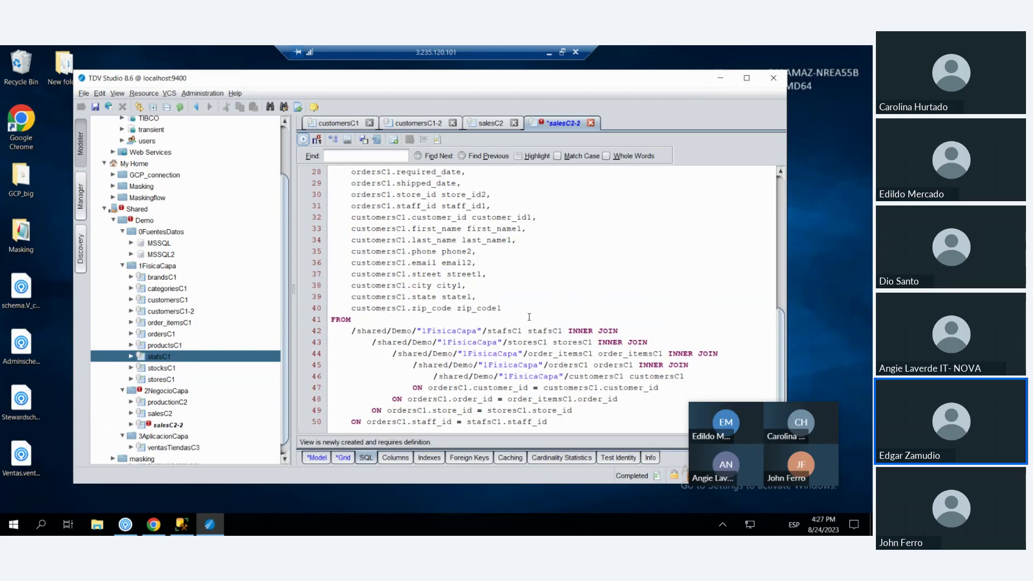
# Save the salesC2-2 view and run it to preview its rows.
pyautogui.click(320, 459)
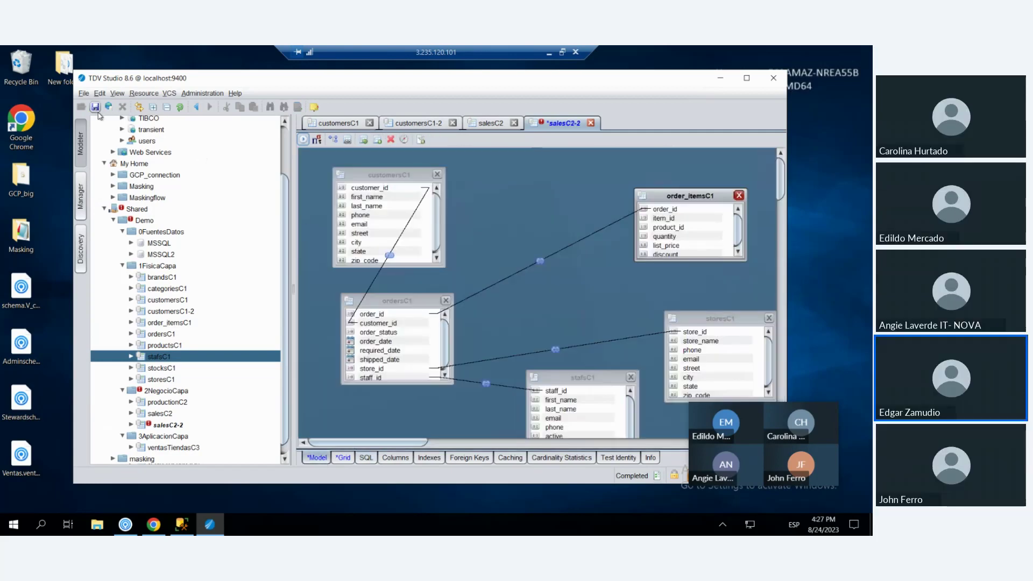
pyautogui.click(97, 108)
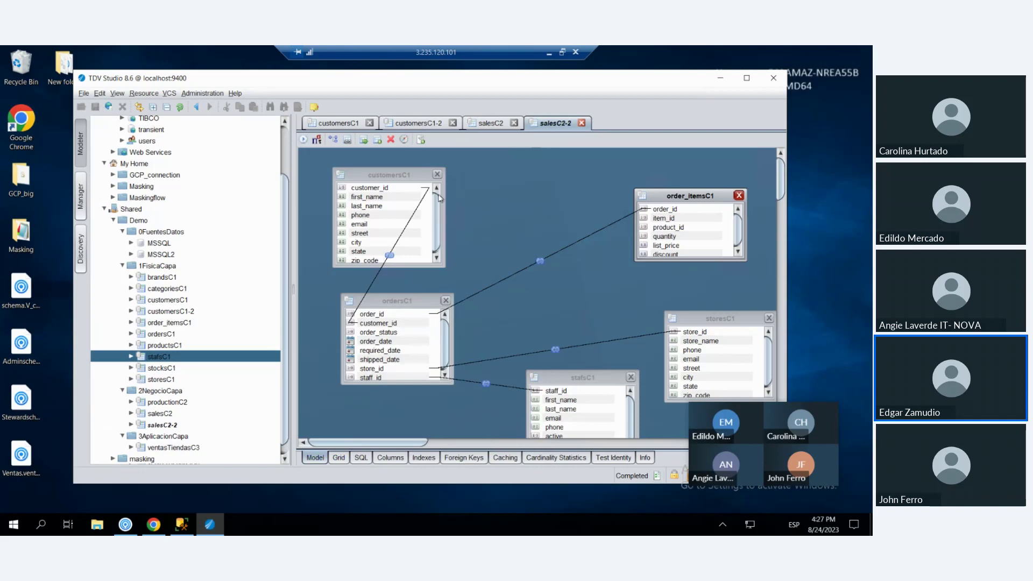
pyautogui.click(305, 140)
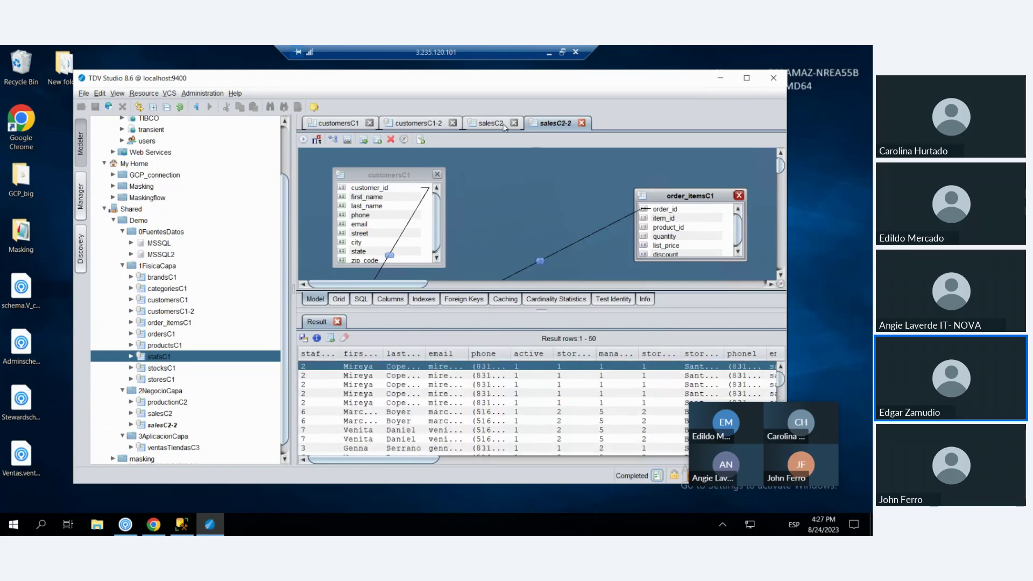
# Run the salesC2 view and review its 50 rows of staff, store and customer details.
pyautogui.click(485, 124)
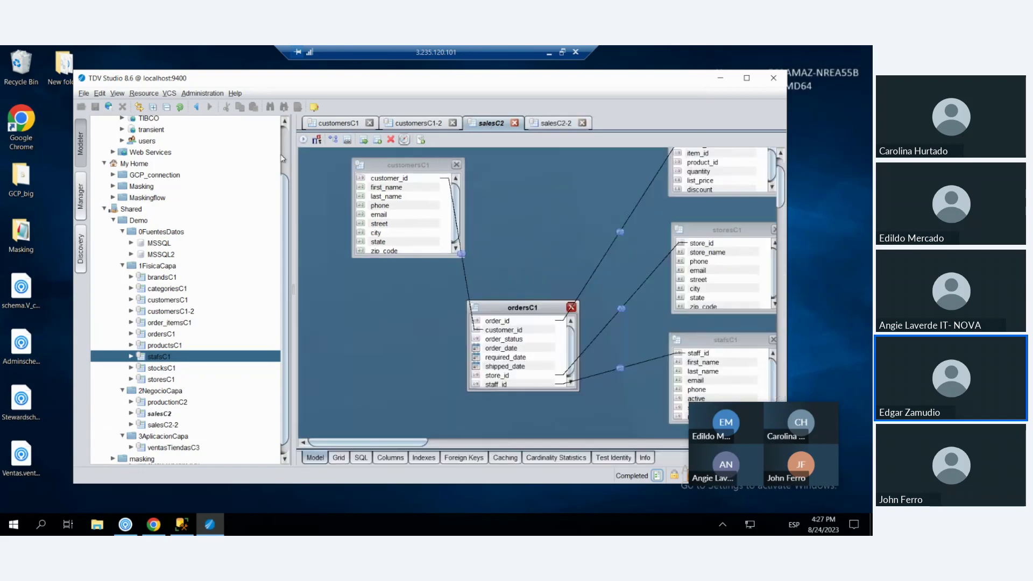
pyautogui.click(304, 140)
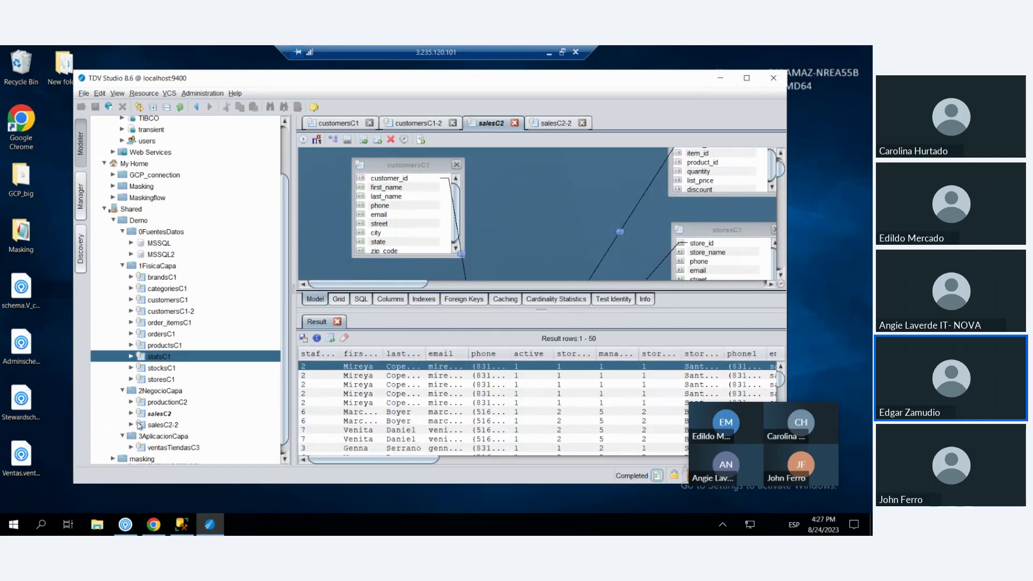
pyautogui.scroll(-1, 185, 365)
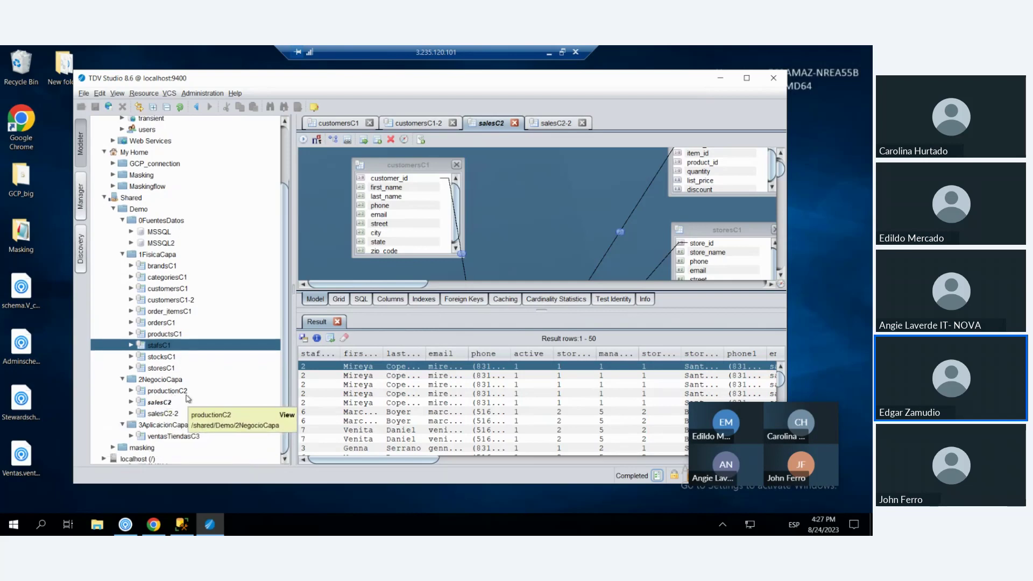
# Open ventasTiendasC3 from 3AplicacionCapa and review its column grid.
pyautogui.doubleClick(167, 437)
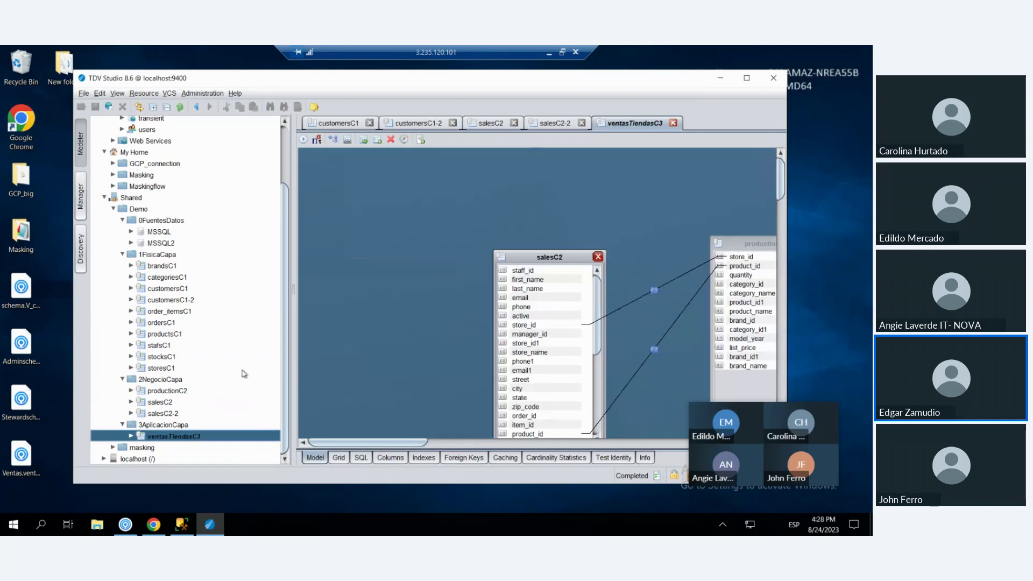
pyautogui.scroll(-3, 442, 282)
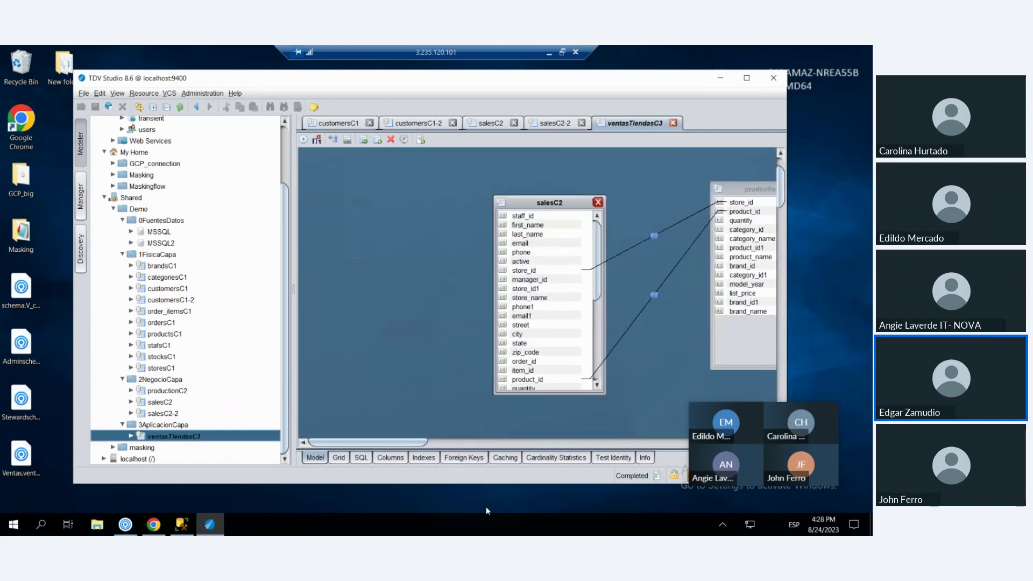
pyautogui.moveTo(391, 442); pyautogui.dragTo(419, 446)
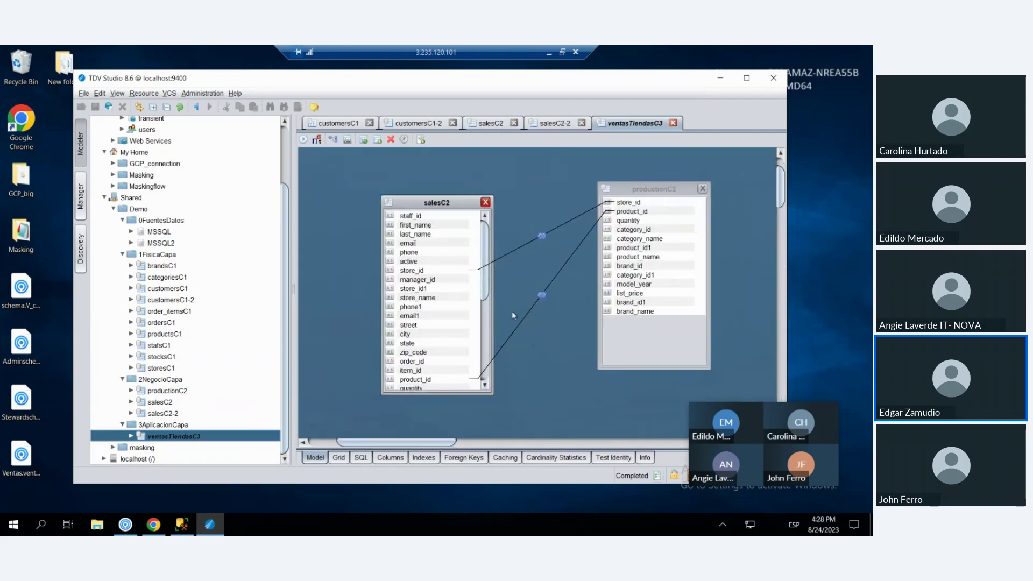
pyautogui.click(339, 461)
pyautogui.scroll(-5, 427, 334)
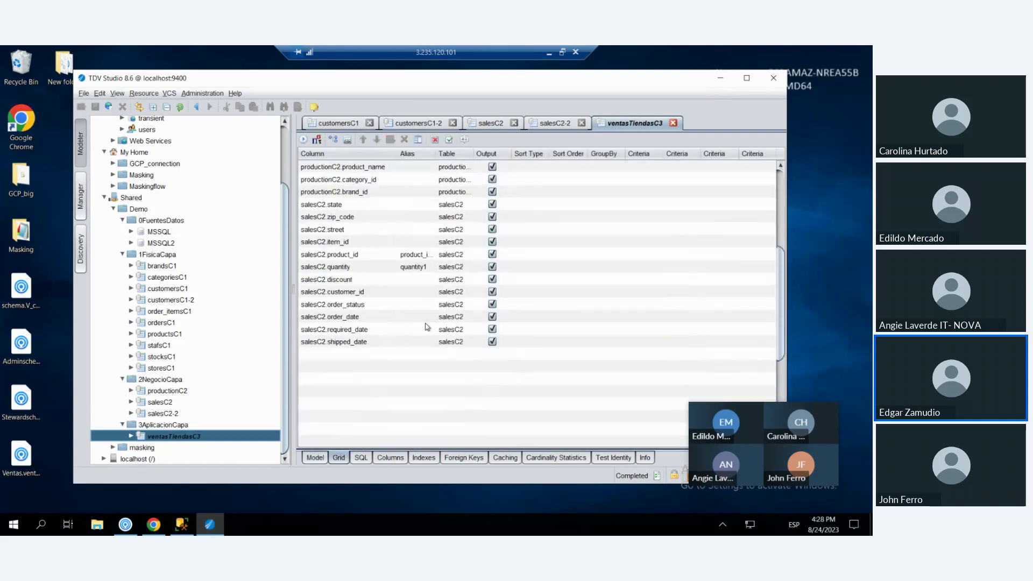
pyautogui.scroll(5, 429, 328)
pyautogui.scroll(-5, 432, 285)
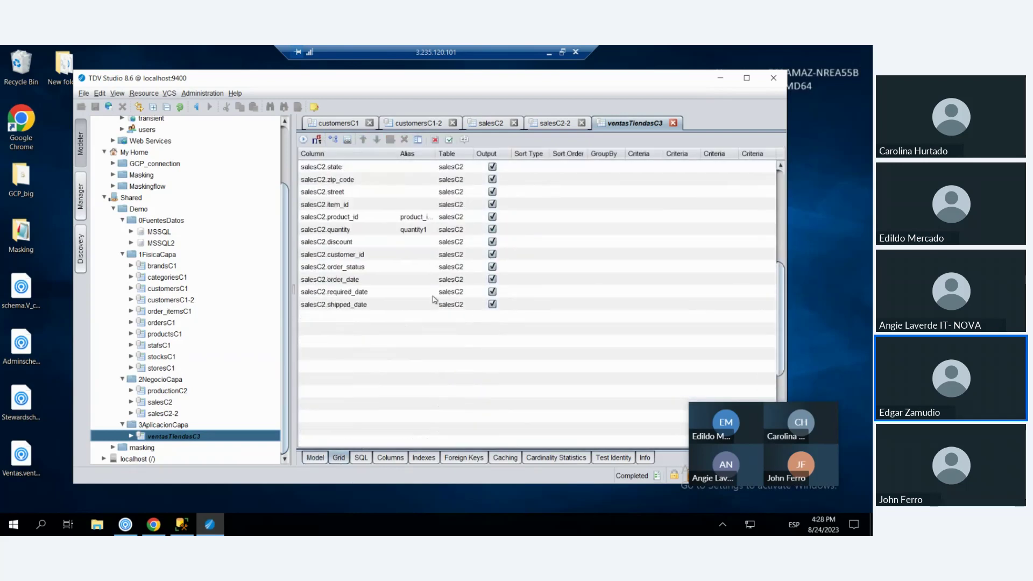
pyautogui.scroll(5, 434, 306)
# Review ventasTiendasC3's SQL, column types, indexes and caching settings, which have no cache yet.
pyautogui.click(361, 458)
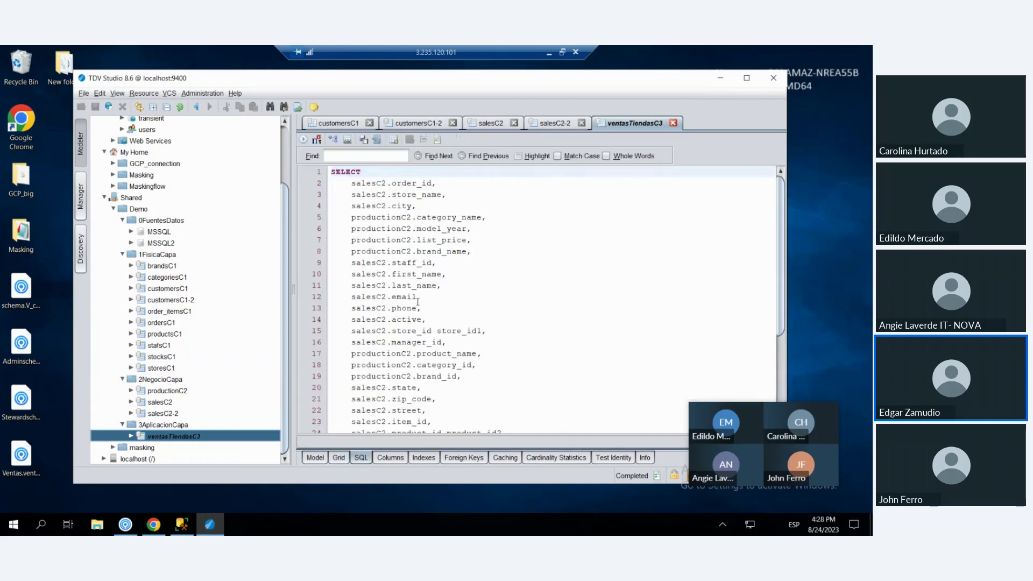
pyautogui.scroll(-5, 508, 337)
pyautogui.scroll(3, 509, 336)
pyautogui.click(404, 458)
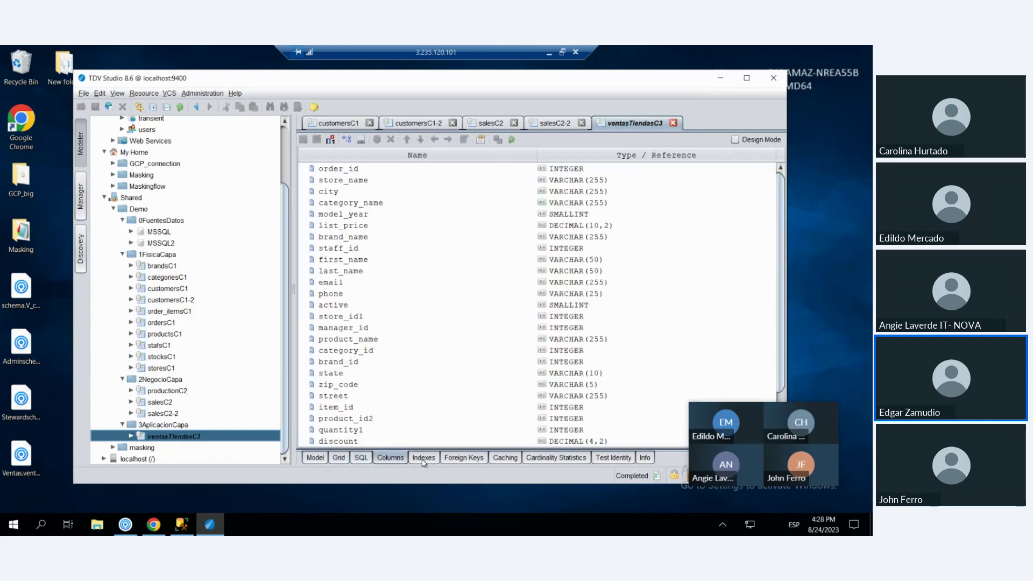
pyautogui.click(424, 458)
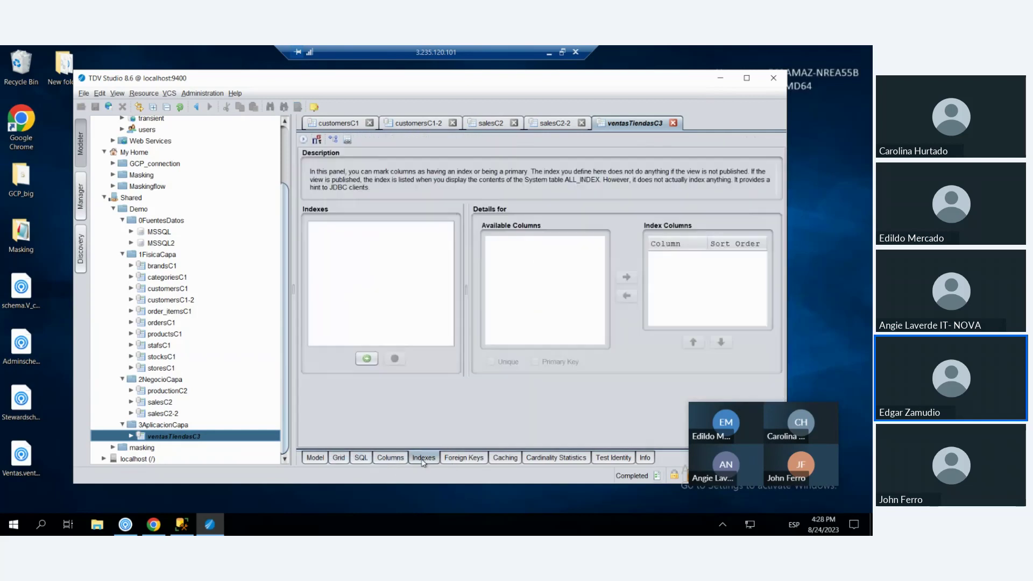
pyautogui.click(511, 458)
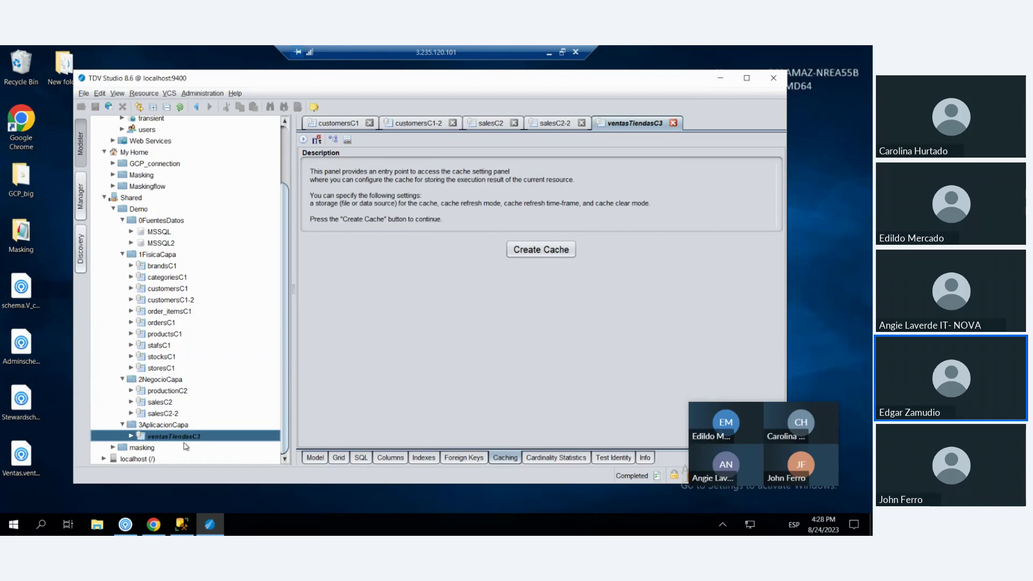
pyautogui.rightClick(184, 440)
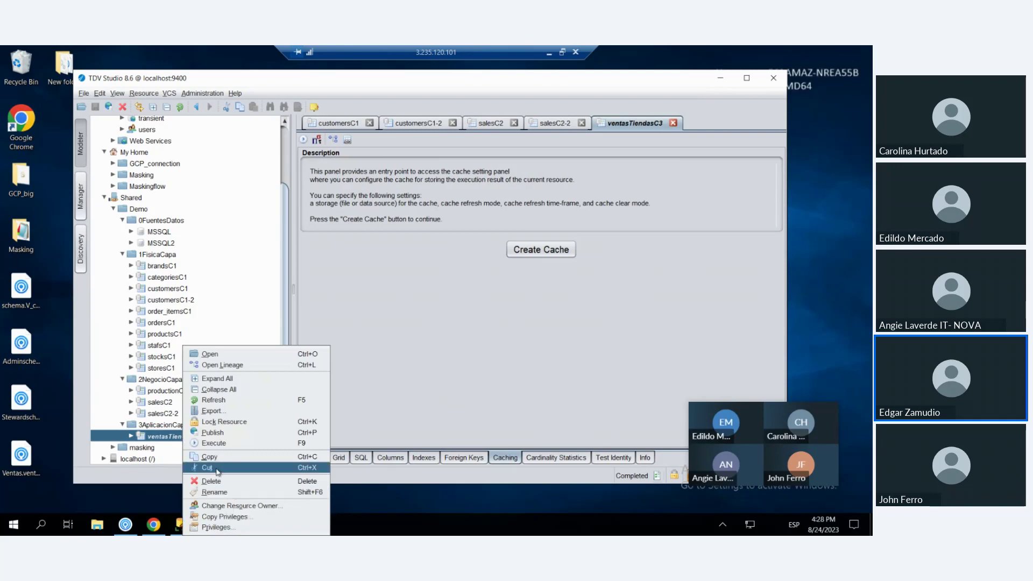
pyautogui.click(212, 434)
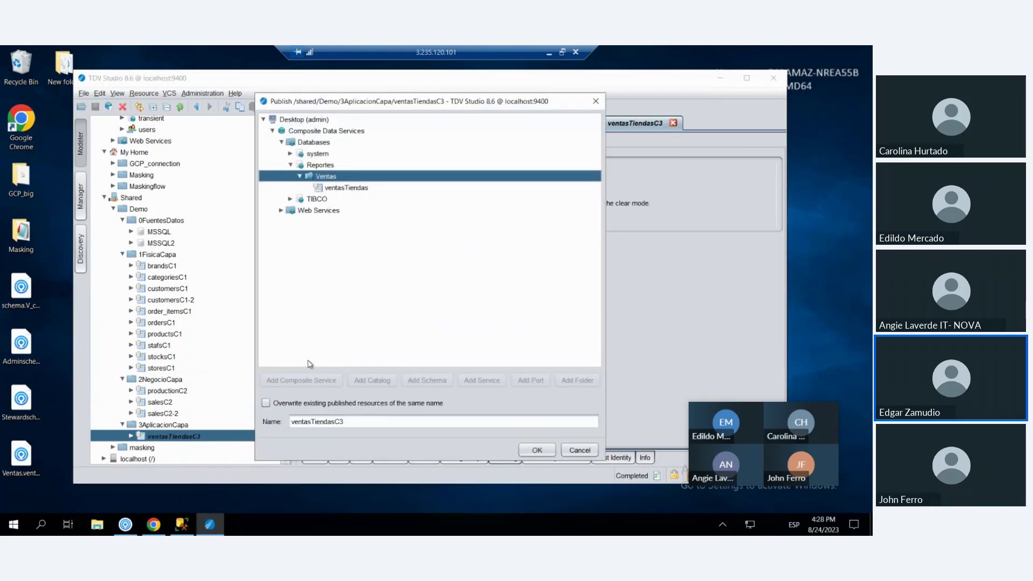
pyautogui.click(311, 145)
pyautogui.click(309, 212)
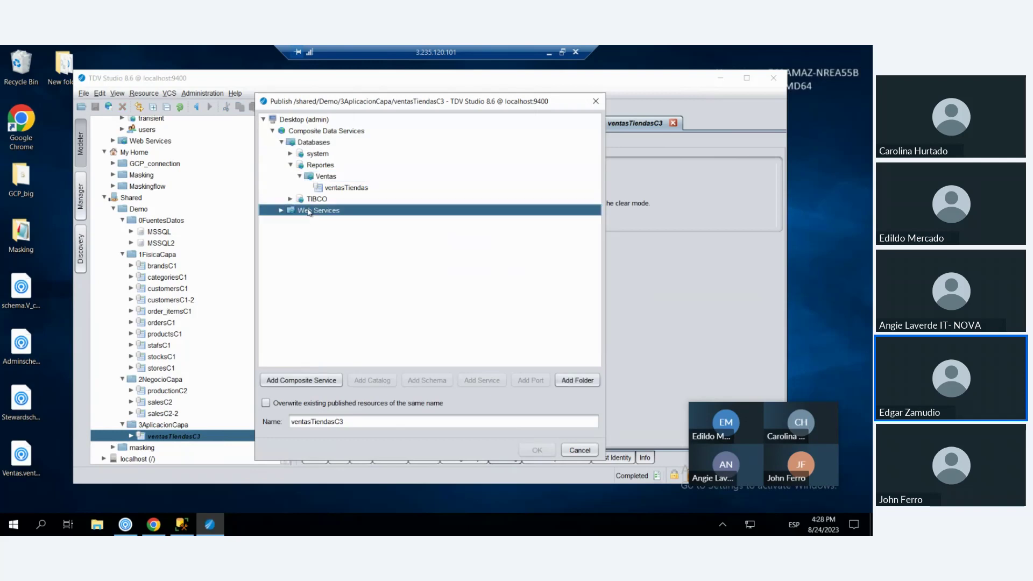
pyautogui.click(580, 450)
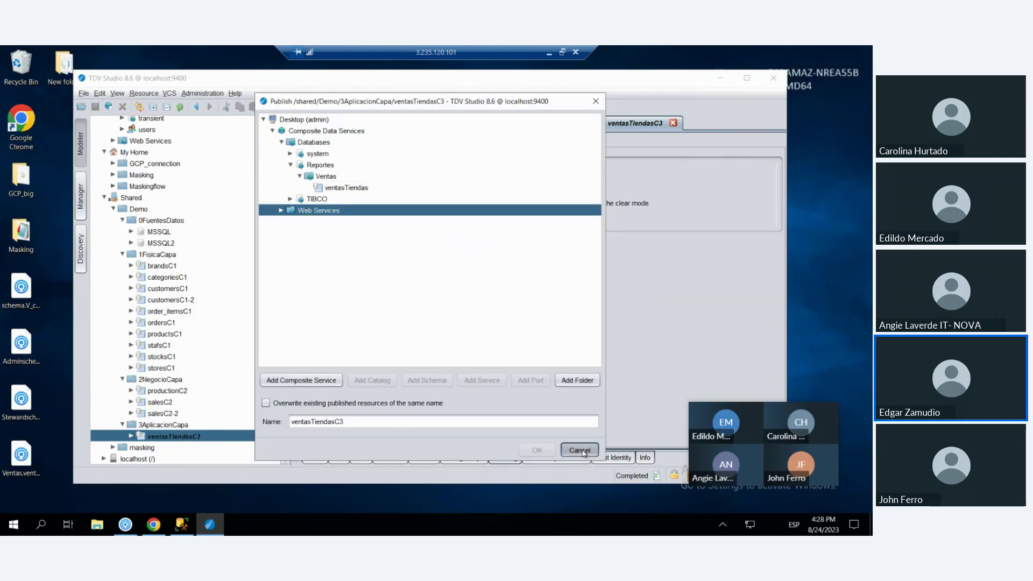
pyautogui.scroll(3, 286, 358)
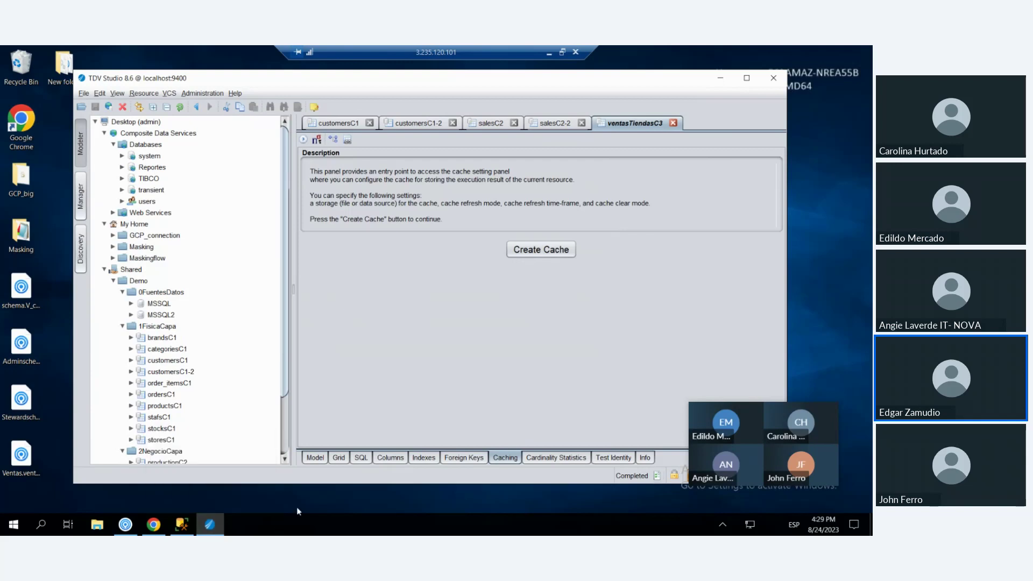
# Close the customer masking analysis in the Adminschema Spotfire window.
pyautogui.moveTo(130, 531)
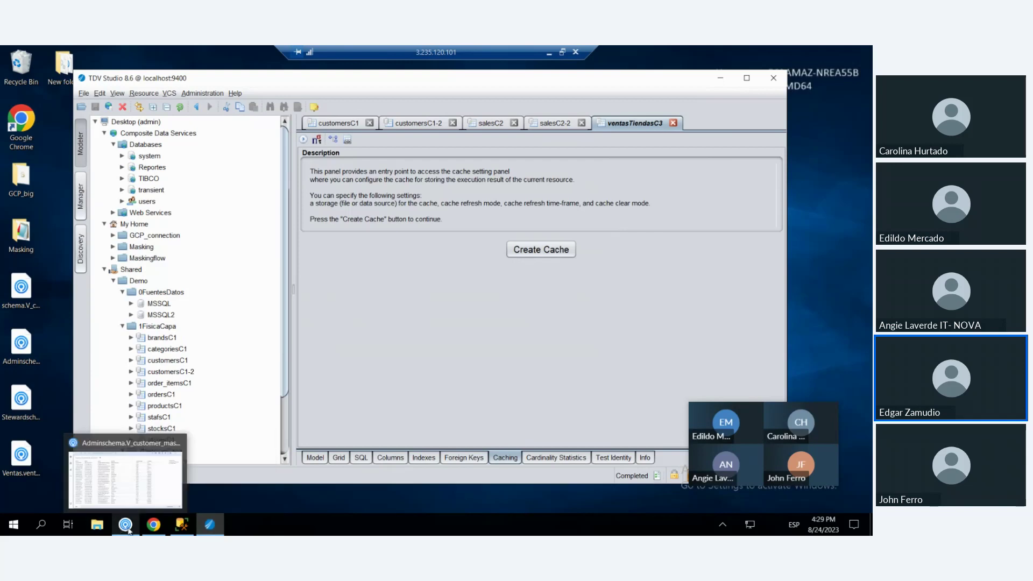
pyautogui.click(128, 530)
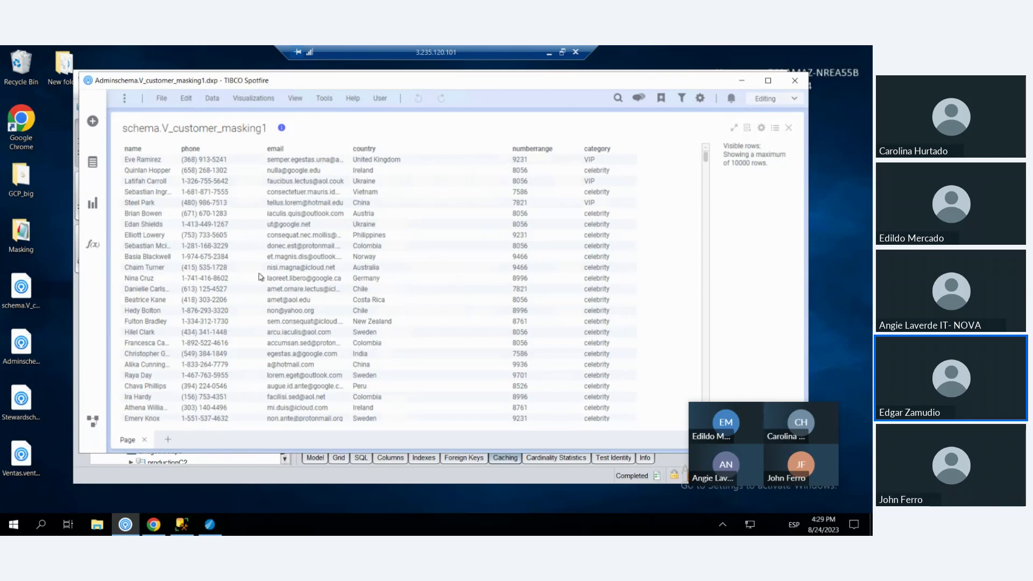
pyautogui.click(162, 100)
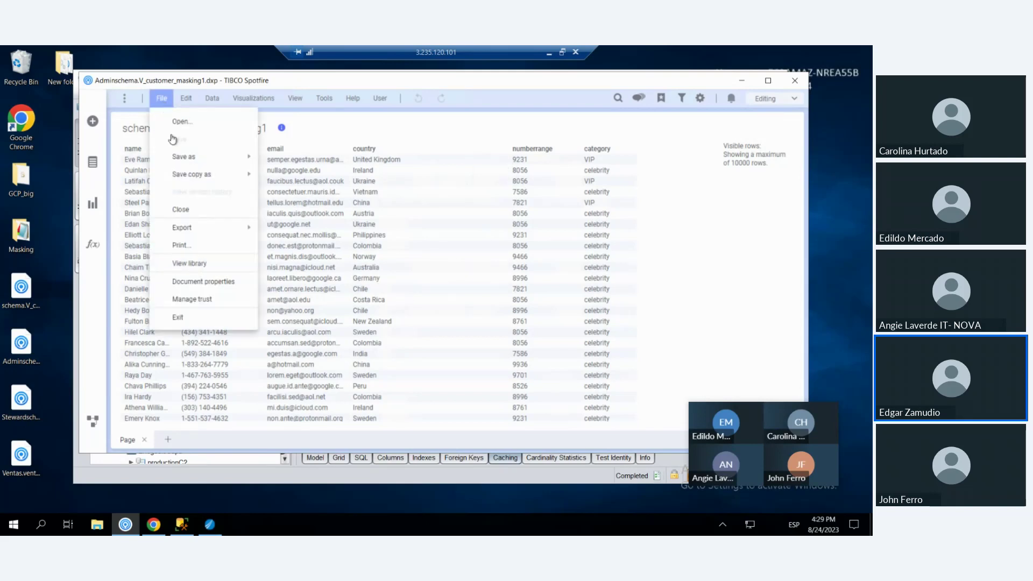
pyautogui.click(187, 211)
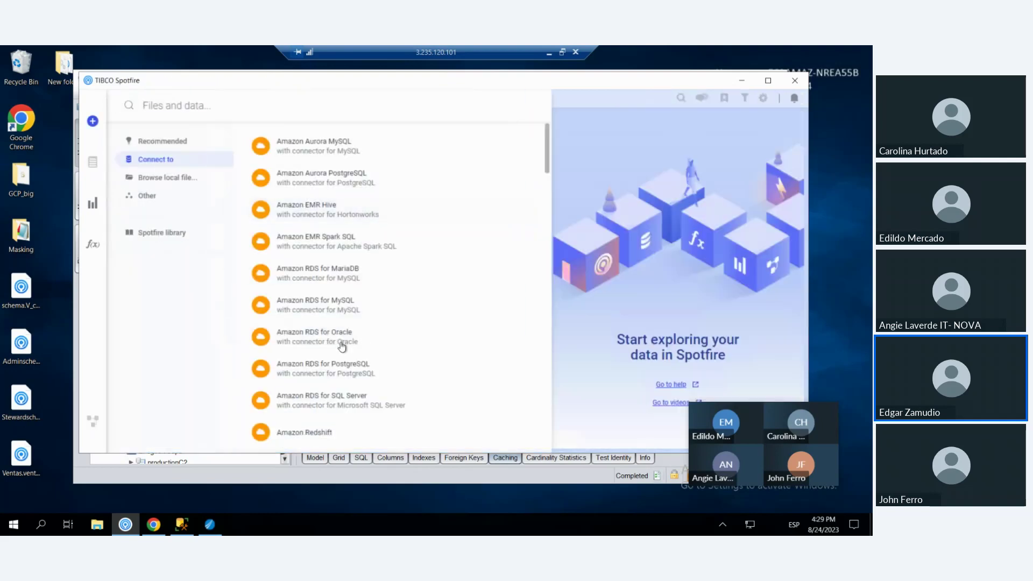
# Open the local file Ventas.ventasTiendas.dxp, reaching the Reportes data-source login prompt.
pyautogui.scroll(-5, 323, 328)
pyautogui.click(164, 178)
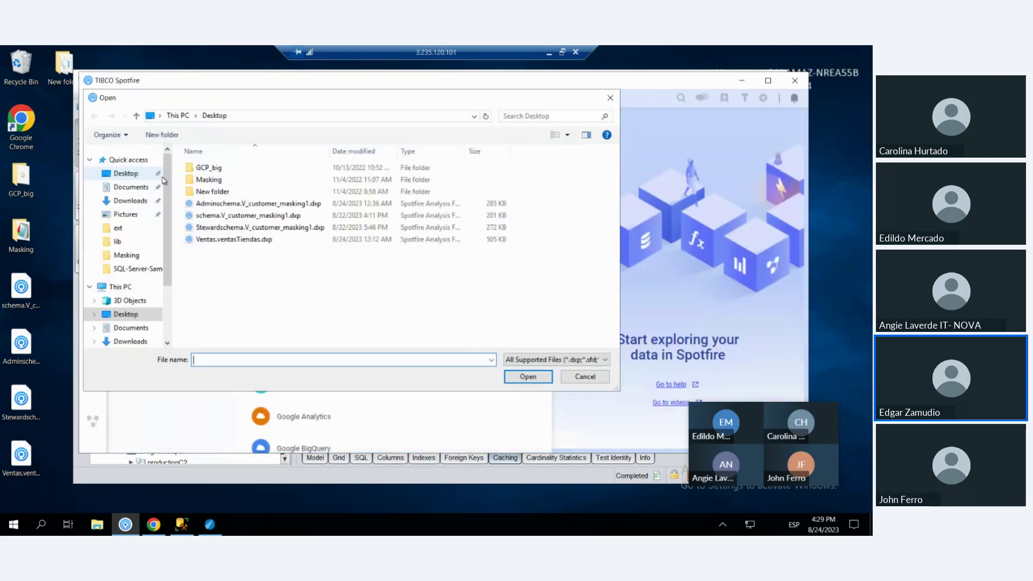
pyautogui.click(229, 243)
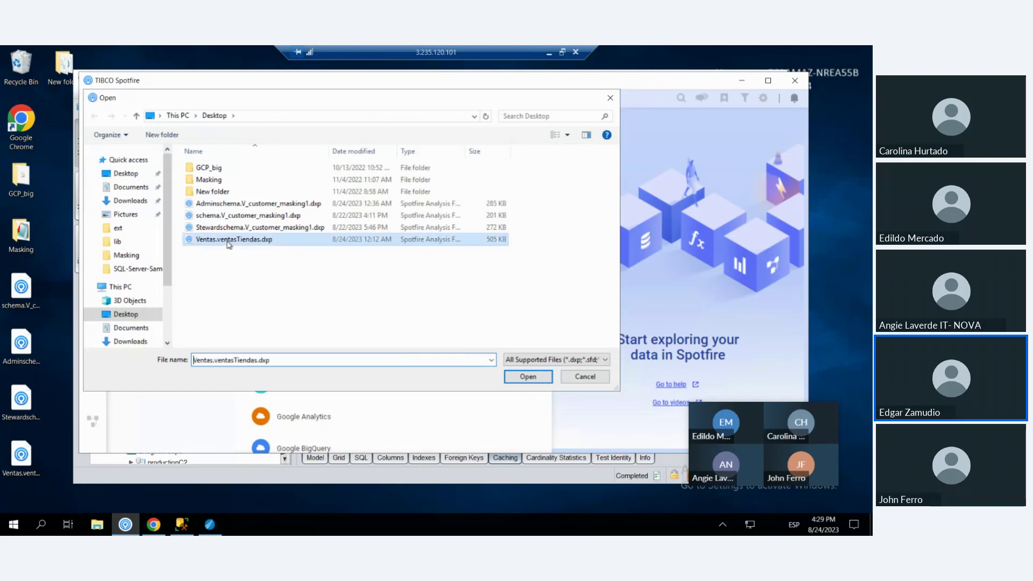
pyautogui.click(530, 379)
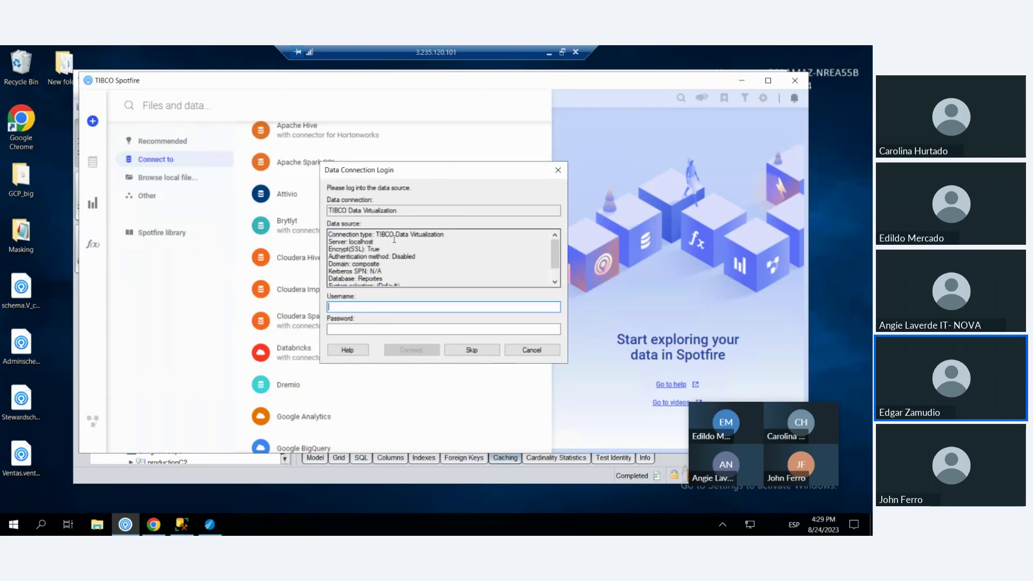
# Log in as admin with its password to load the Ventas.ventasTiendas sales dashboard.
pyautogui.scroll(-1, 397, 239)
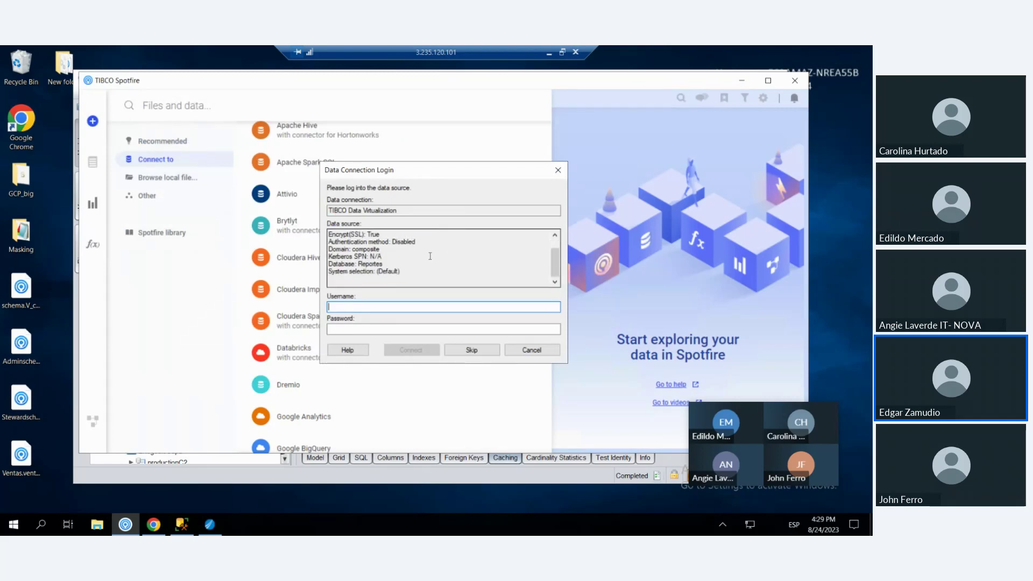
pyautogui.scroll(1, 430, 256)
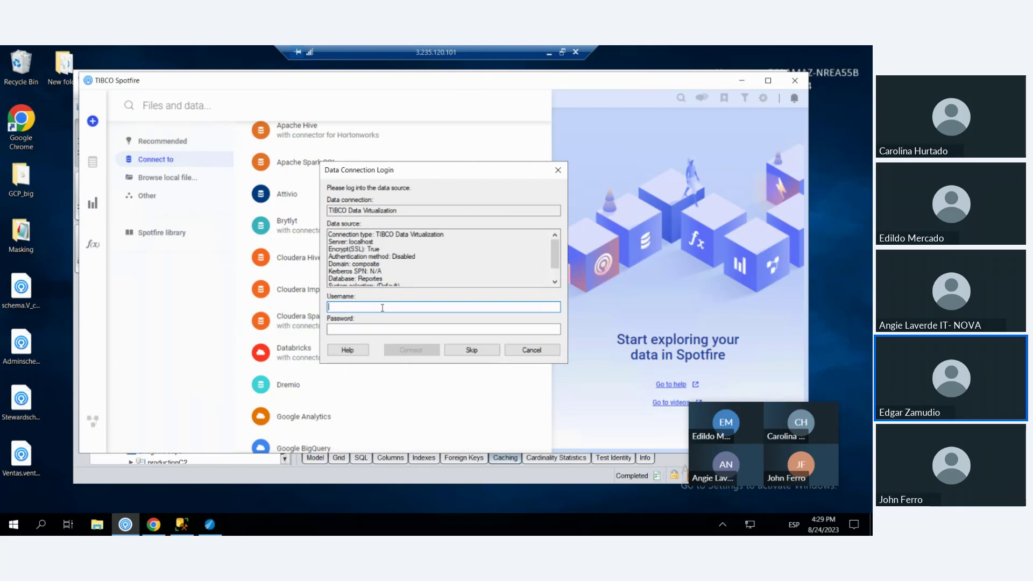
pyautogui.press('Tab')
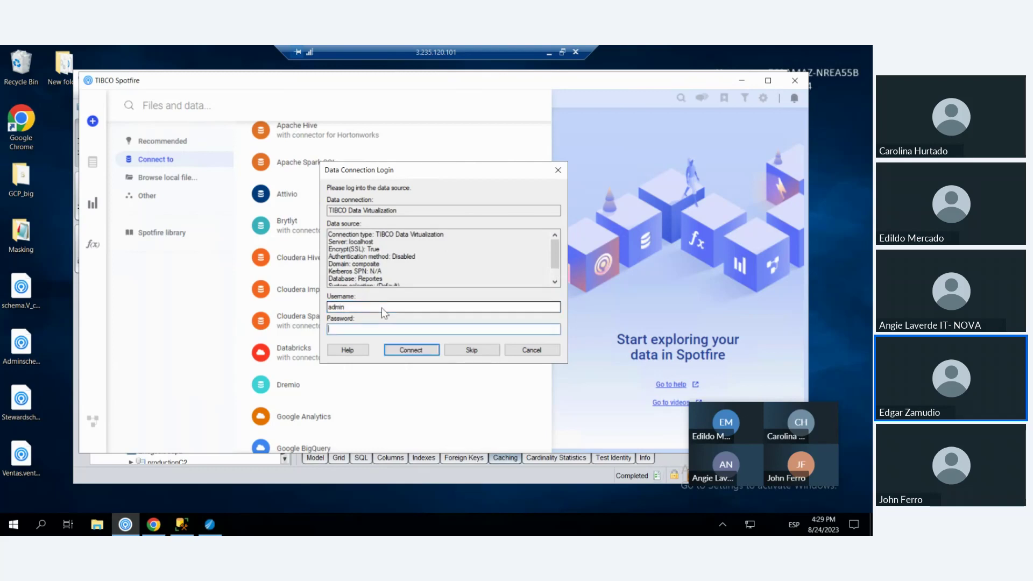
pyautogui.press('Return')
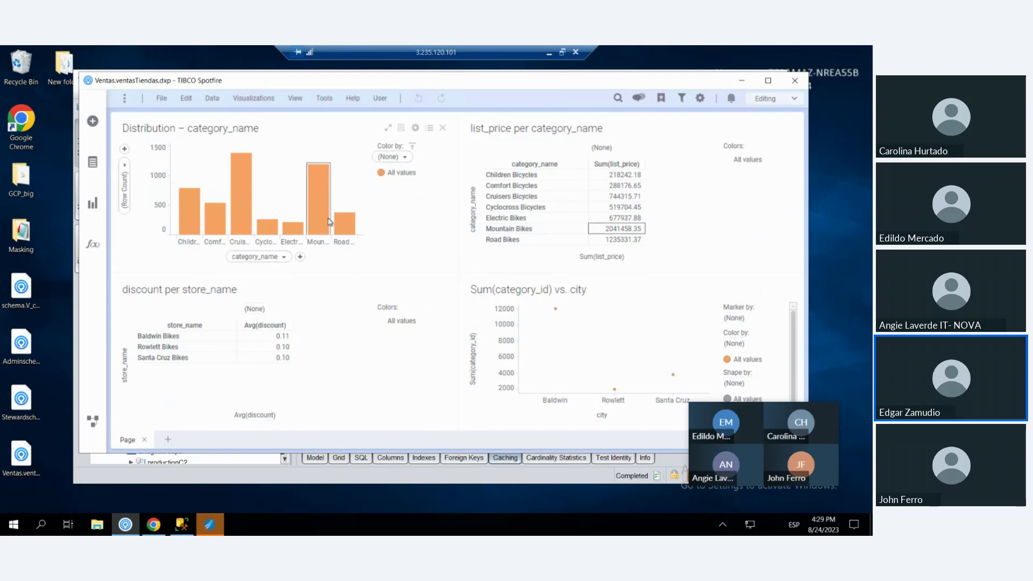
# Glance at TDV Studio's ventasTiendasC3 caching panel, then return to the Spotfire dashboard.
pyautogui.moveTo(330, 221)
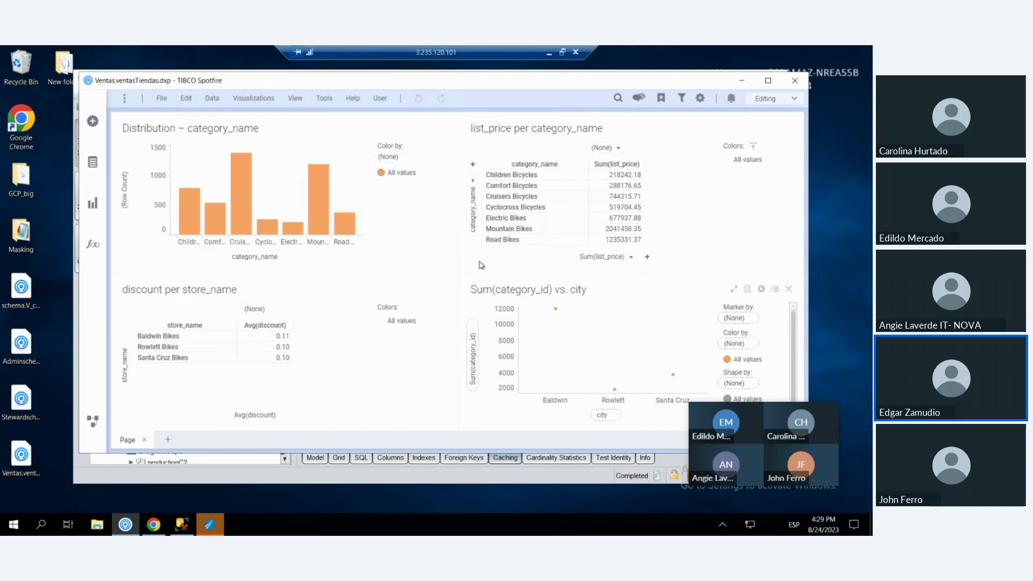
pyautogui.hotkey('alt', 'Tab')
pyautogui.hotkey('alt', 'Tab')
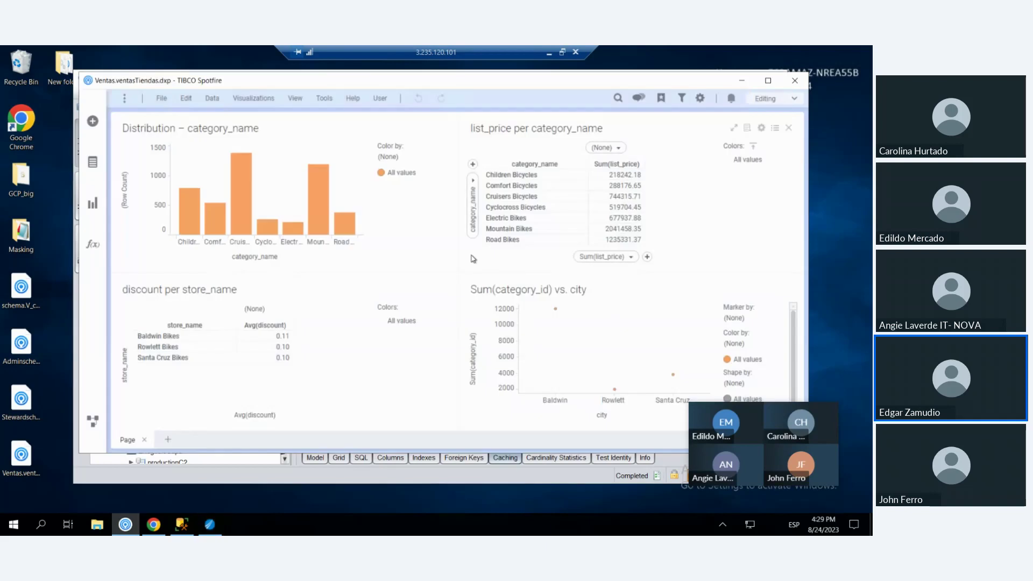
pyautogui.hotkey('alt', 'Tab')
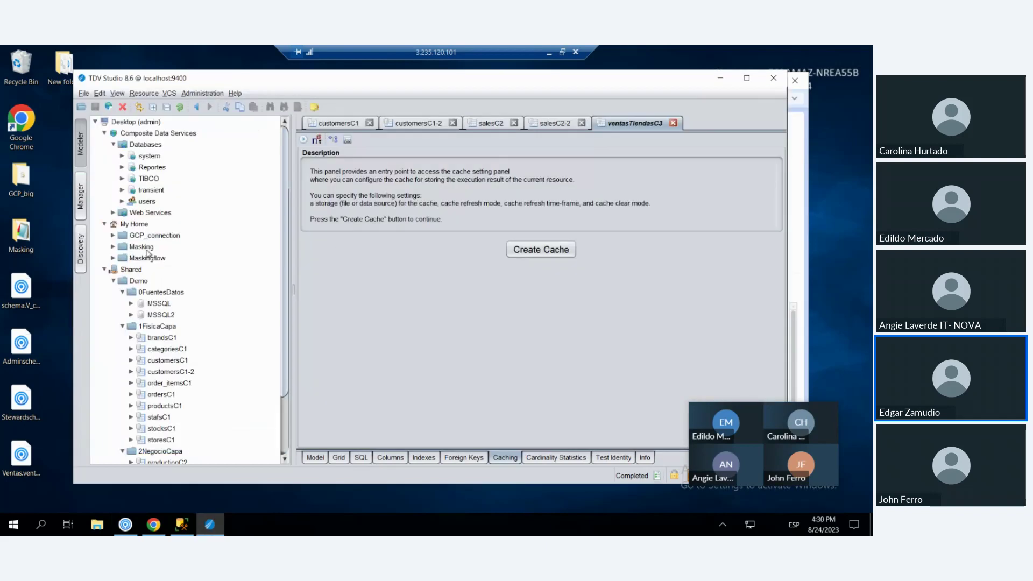
# Preview the rows of Masking > DS_customer > DataToMask.csv, then bring up the TDV Manager window.
pyautogui.click(105, 270)
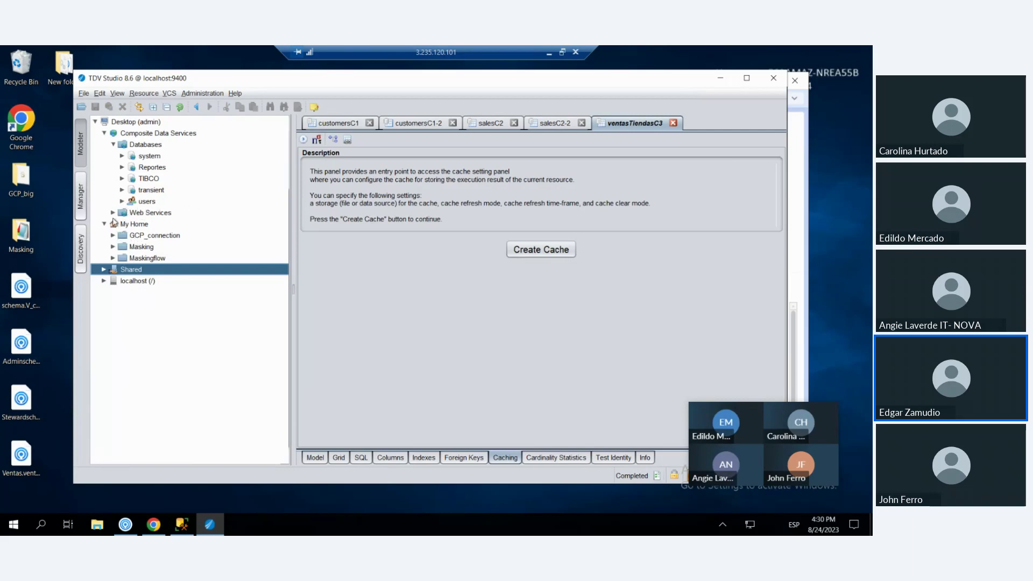
pyautogui.click(114, 247)
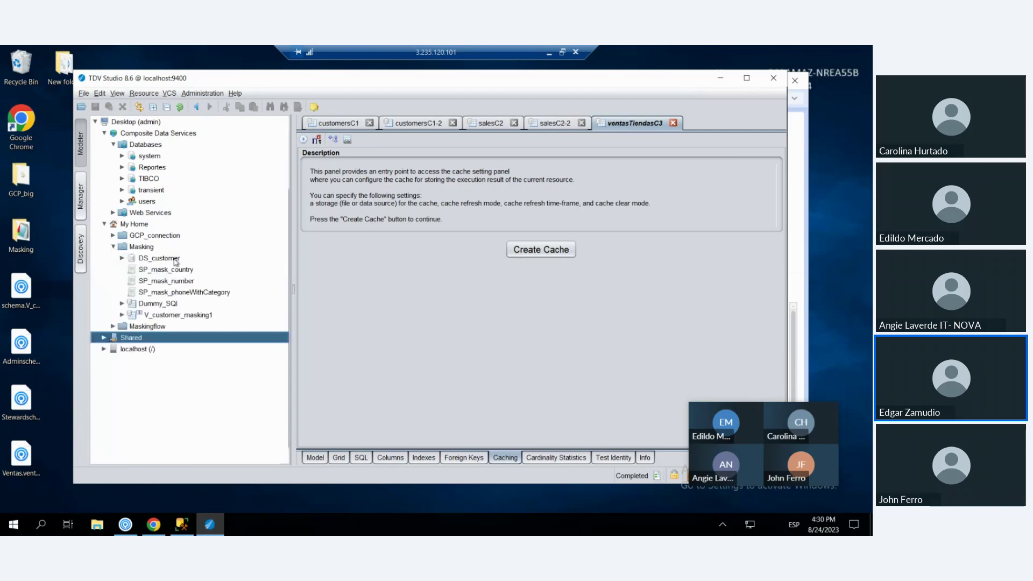
pyautogui.click(123, 259)
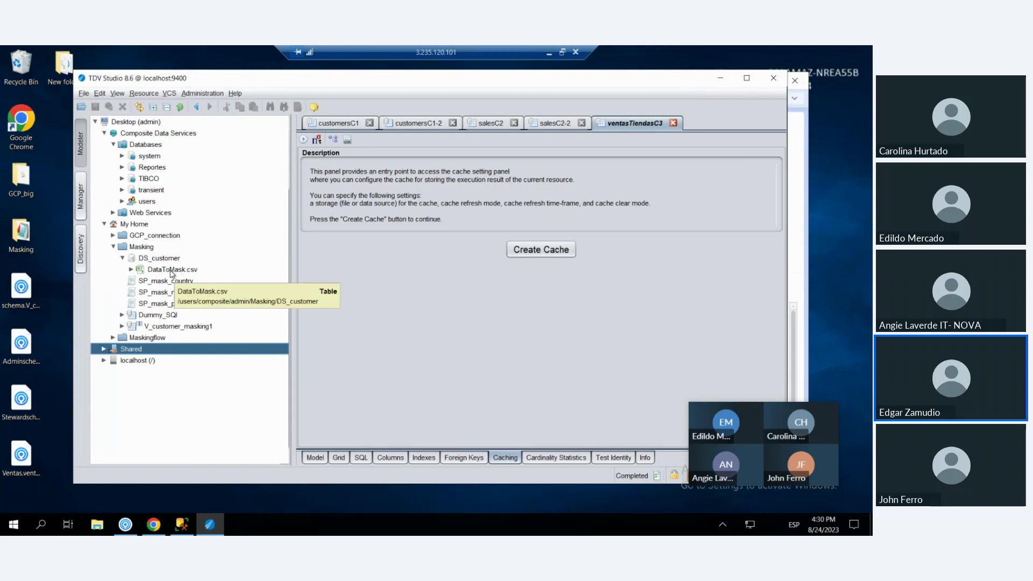
pyautogui.doubleClick(171, 270)
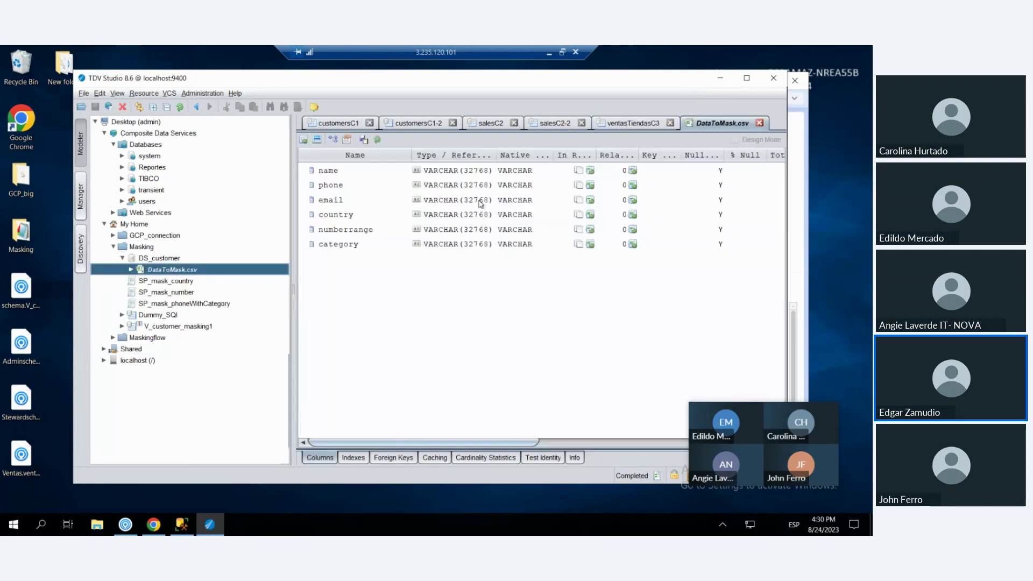
pyautogui.click(304, 140)
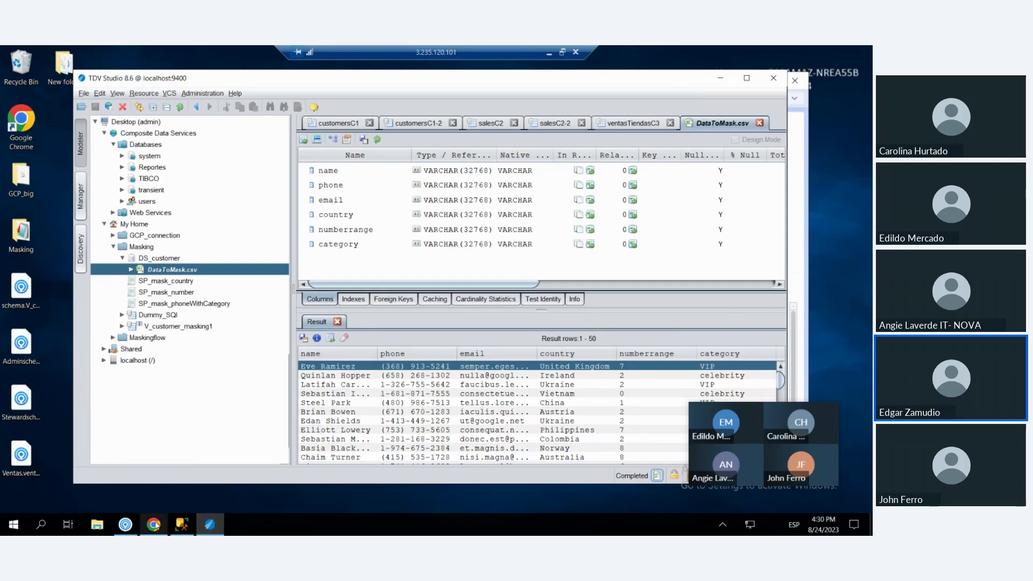
pyautogui.moveTo(155, 527)
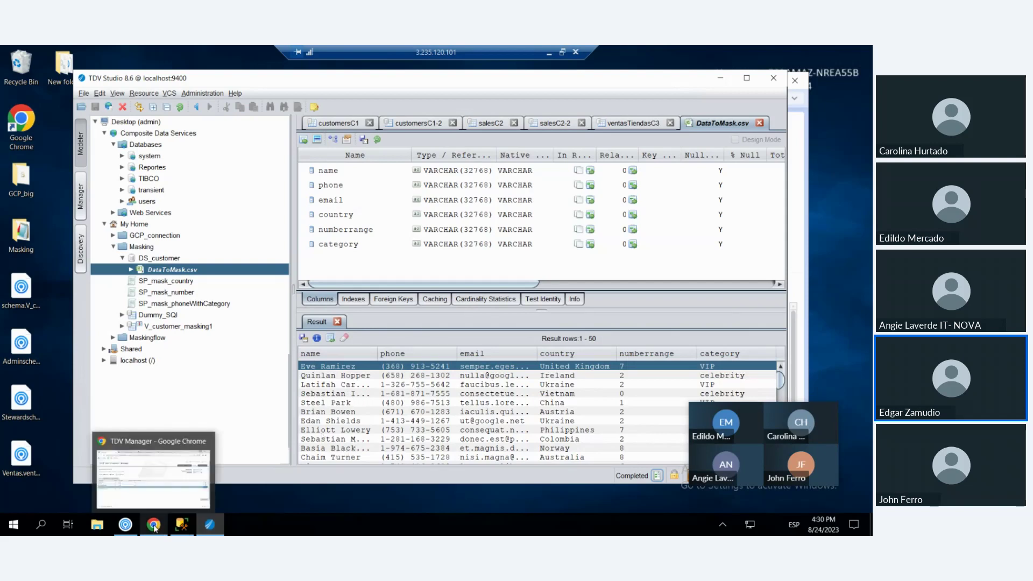
pyautogui.click(154, 527)
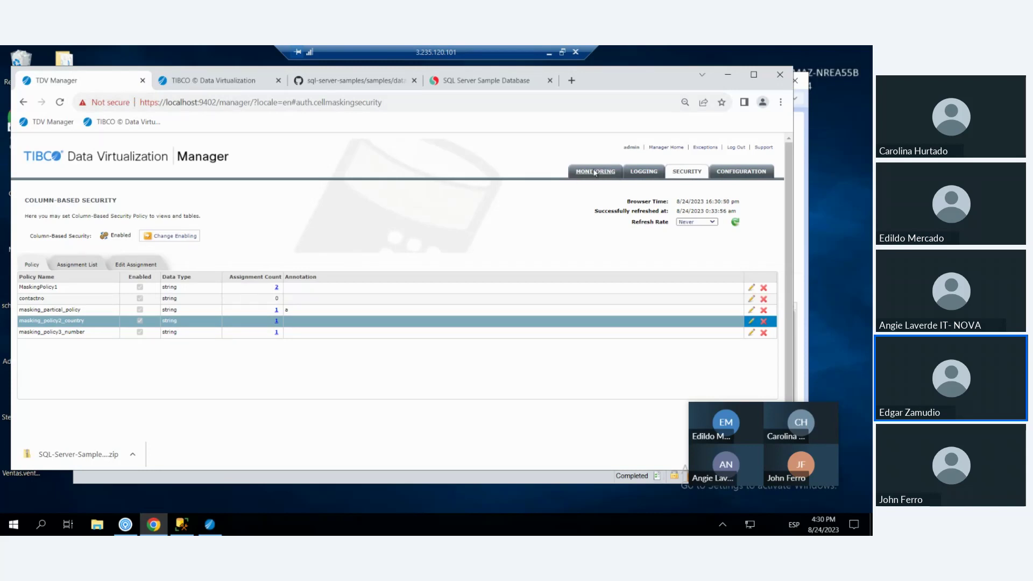
pyautogui.click(595, 172)
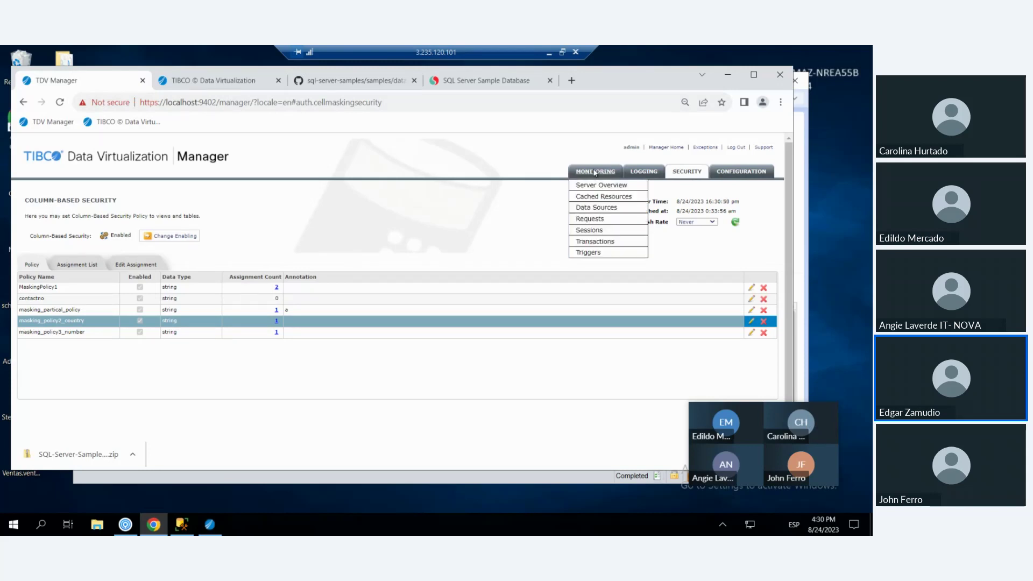
pyautogui.click(524, 202)
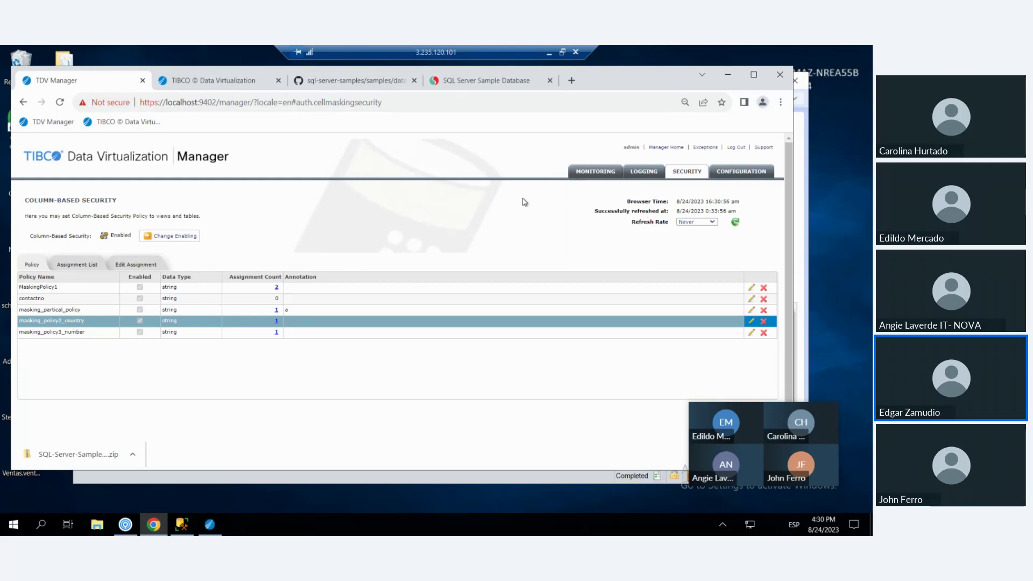
pyautogui.click(689, 176)
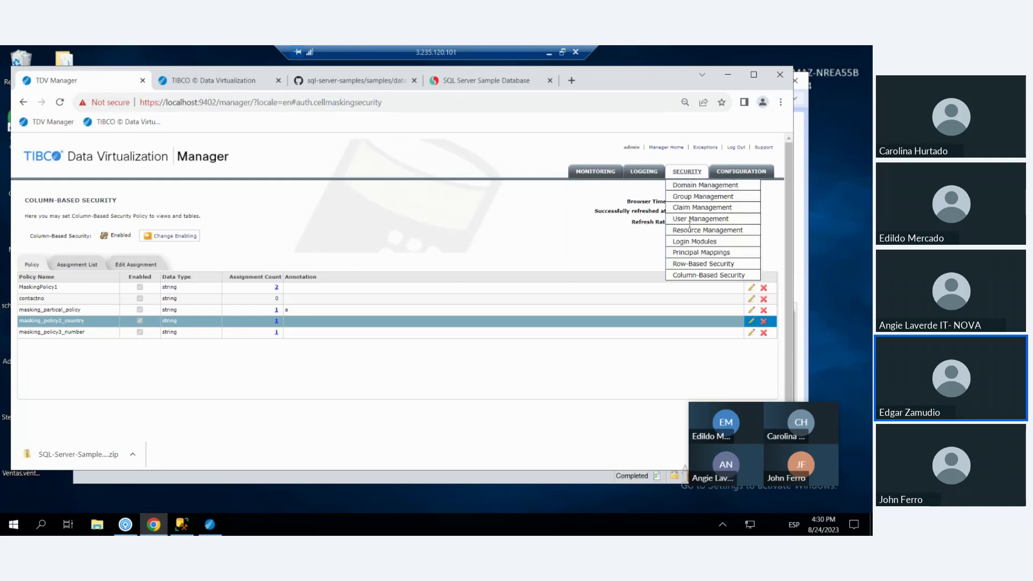
pyautogui.click(697, 275)
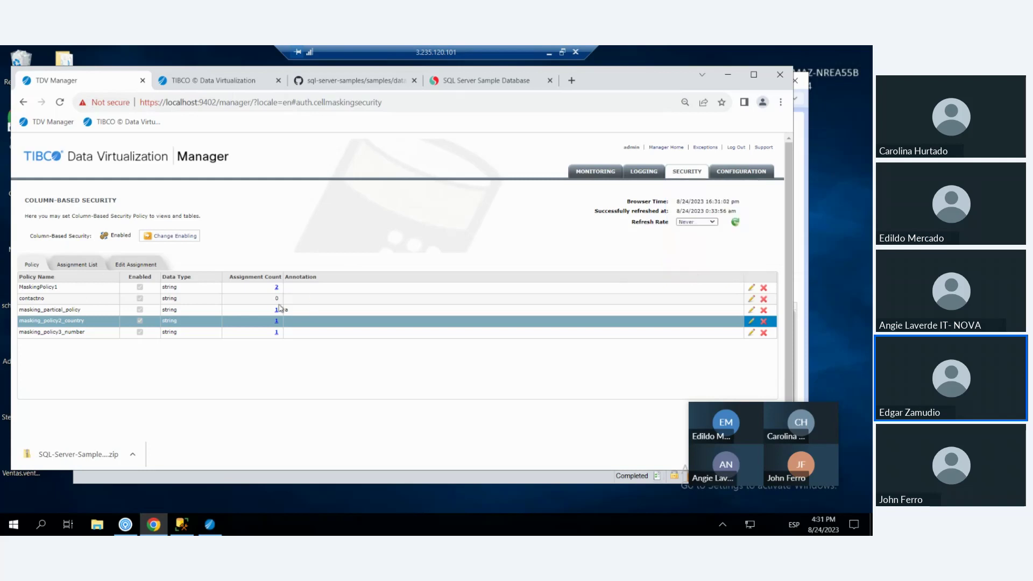
# Inspect MaskingPolicy1's Default, ceo, admin and datasteward rules, then cancel without saving.
pyautogui.click(751, 289)
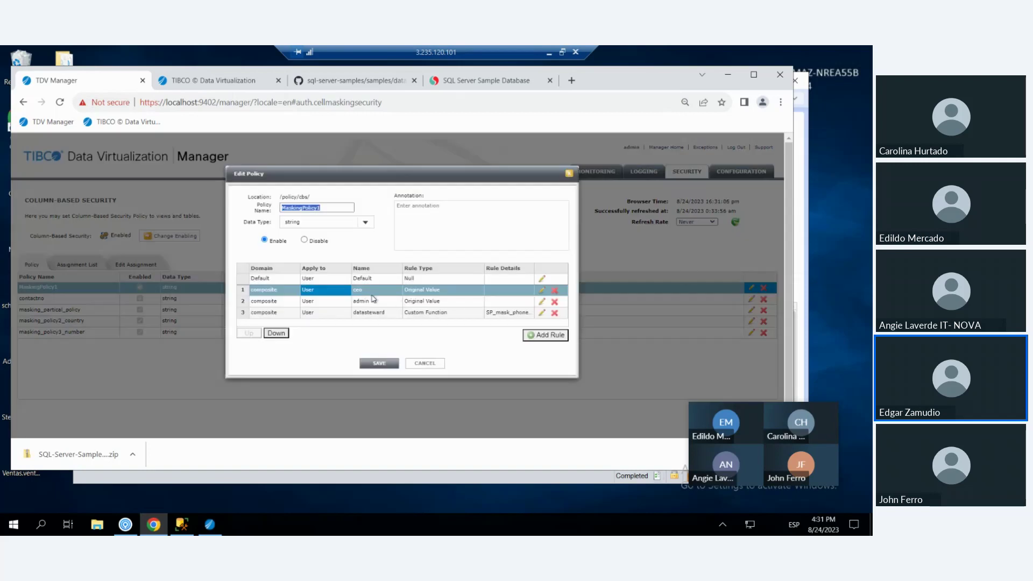
pyautogui.click(391, 279)
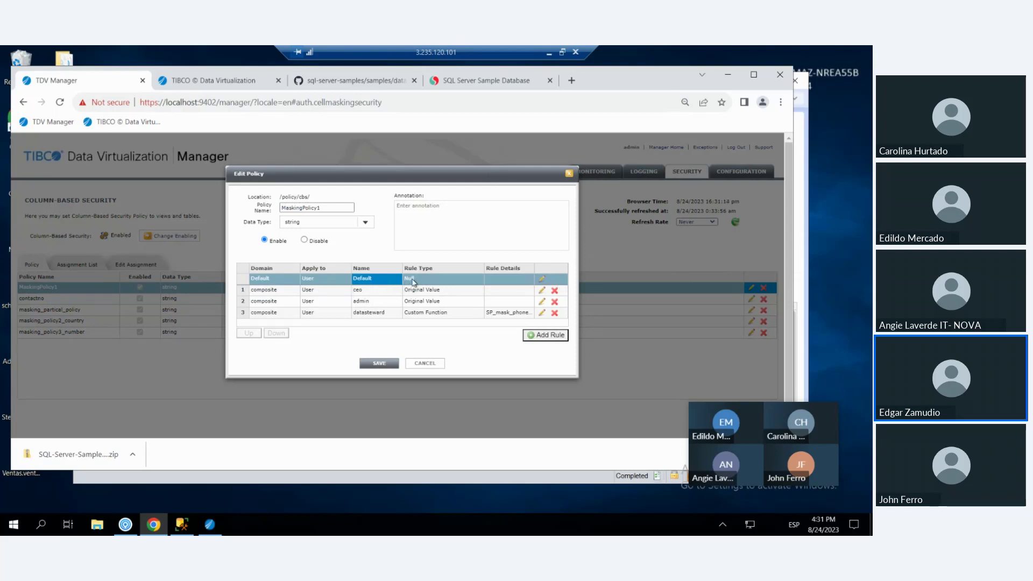
pyautogui.click(375, 294)
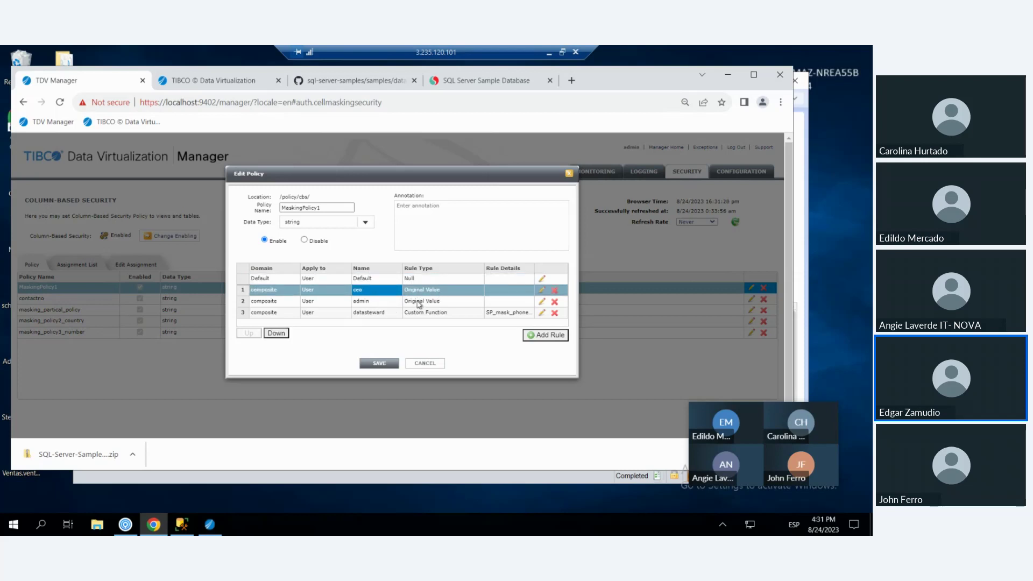
pyautogui.click(419, 302)
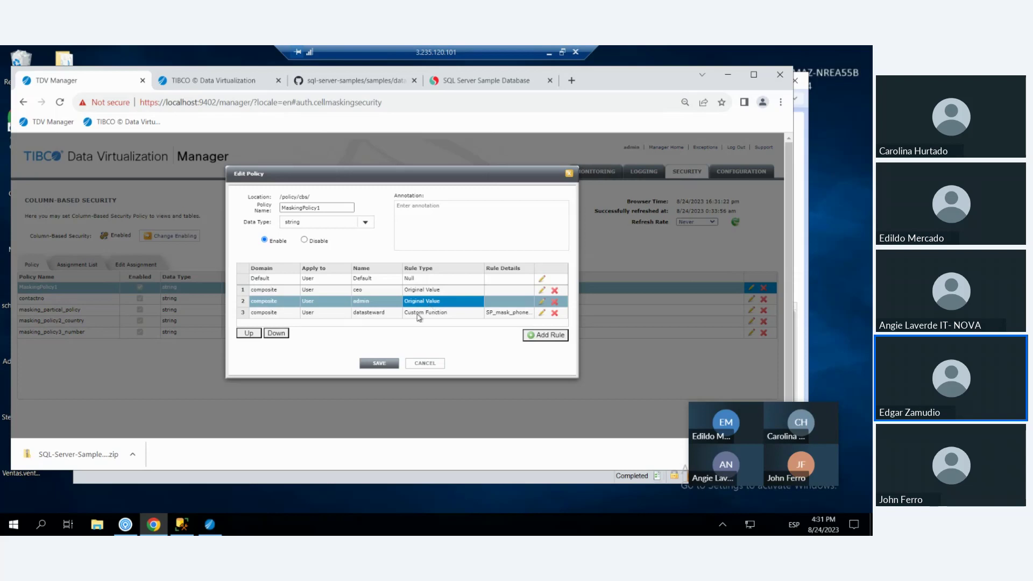
pyautogui.click(392, 317)
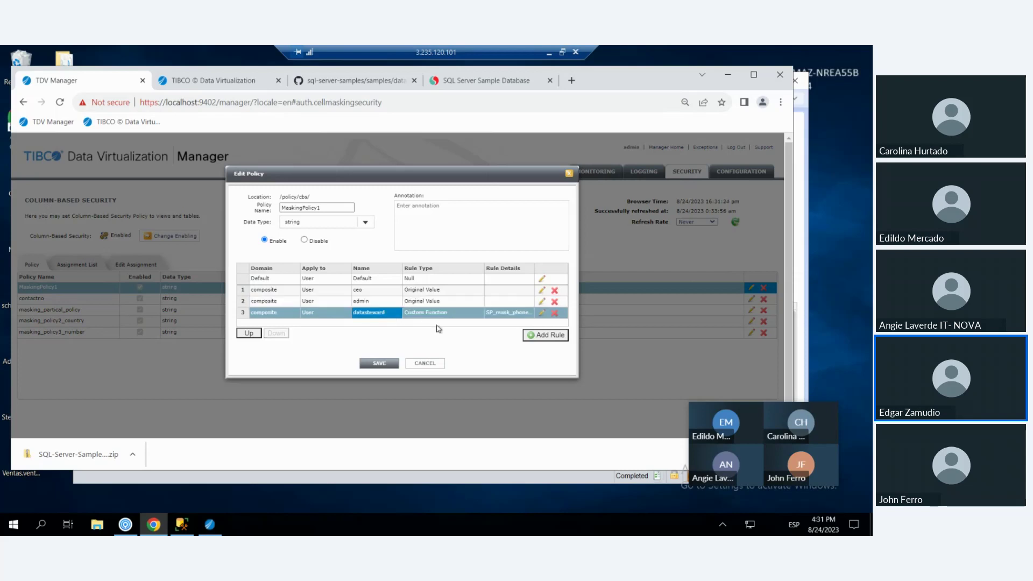
pyautogui.click(542, 315)
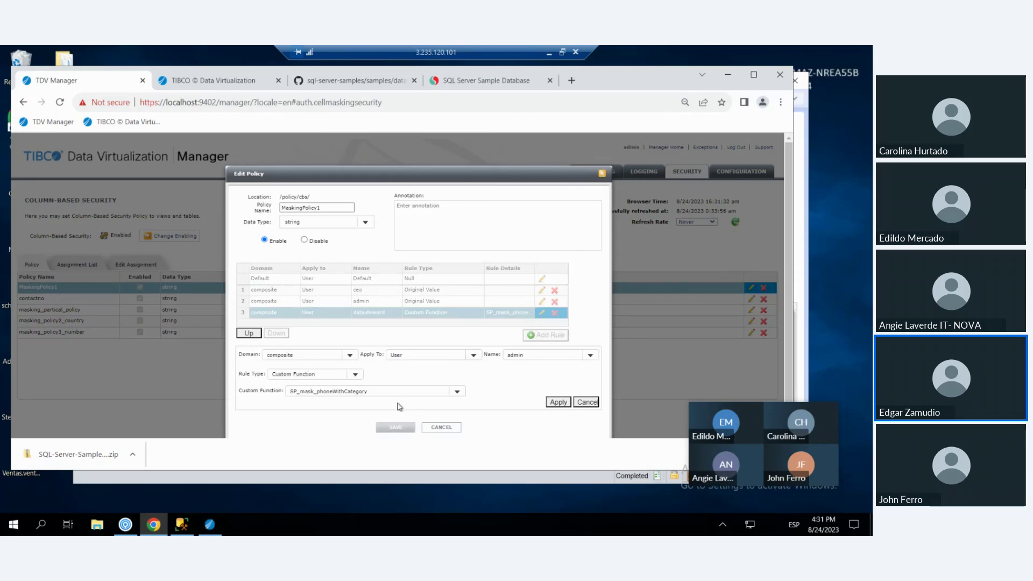
pyautogui.click(445, 429)
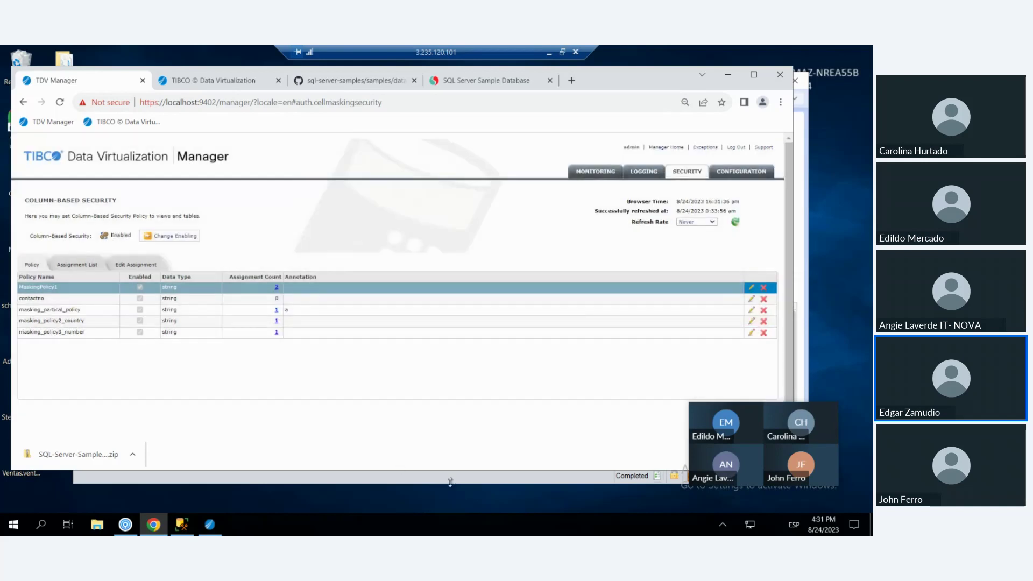
# Switch briefly to TDV Studio, then over to the Spotfire sales dashboard.
pyautogui.click(451, 480)
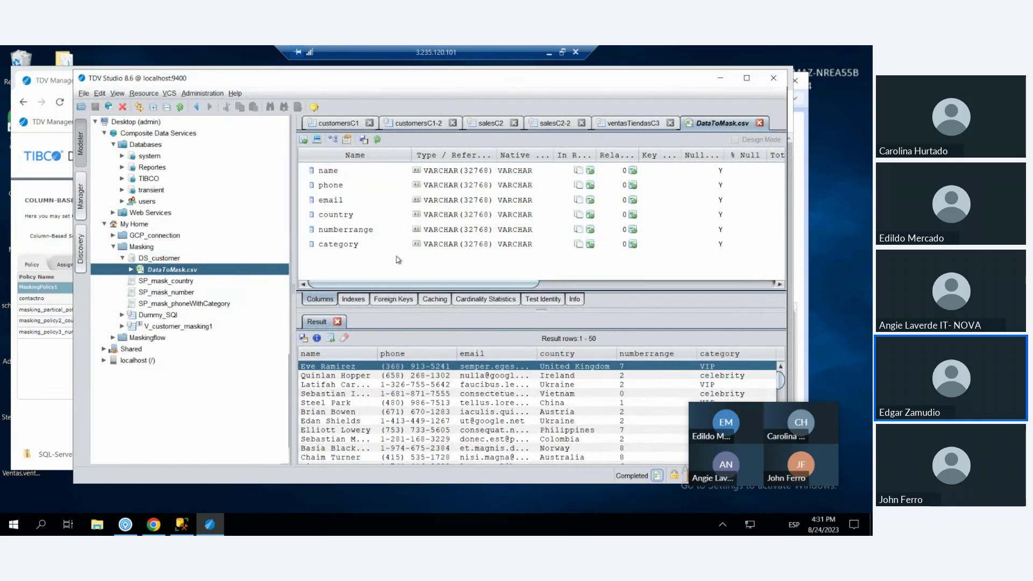
pyautogui.click(62, 370)
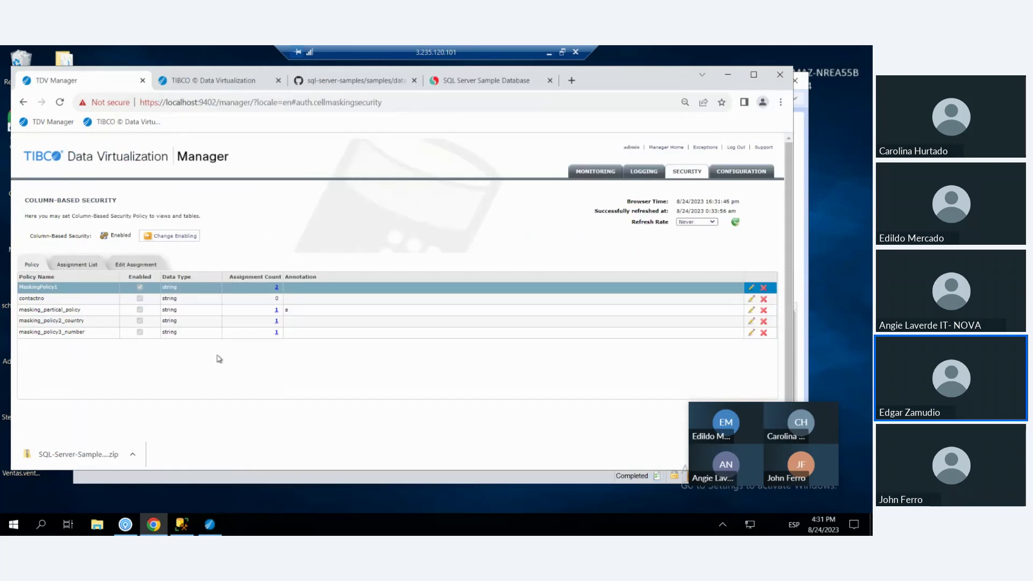
pyautogui.click(128, 527)
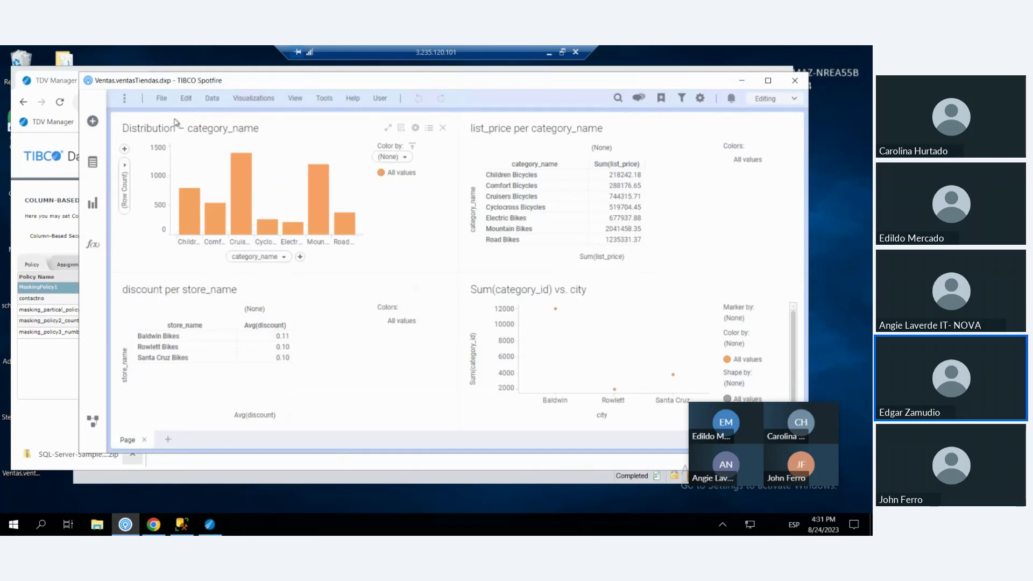
# Close the current analysis and open the local file Adminschema.V_customer_masking1.dxp.
pyautogui.click(167, 99)
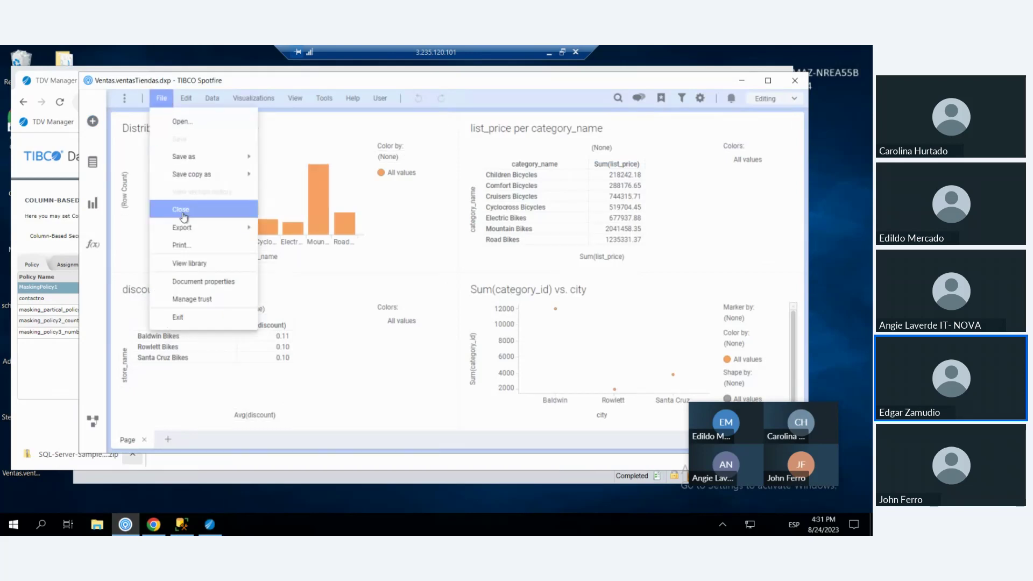
pyautogui.click(185, 211)
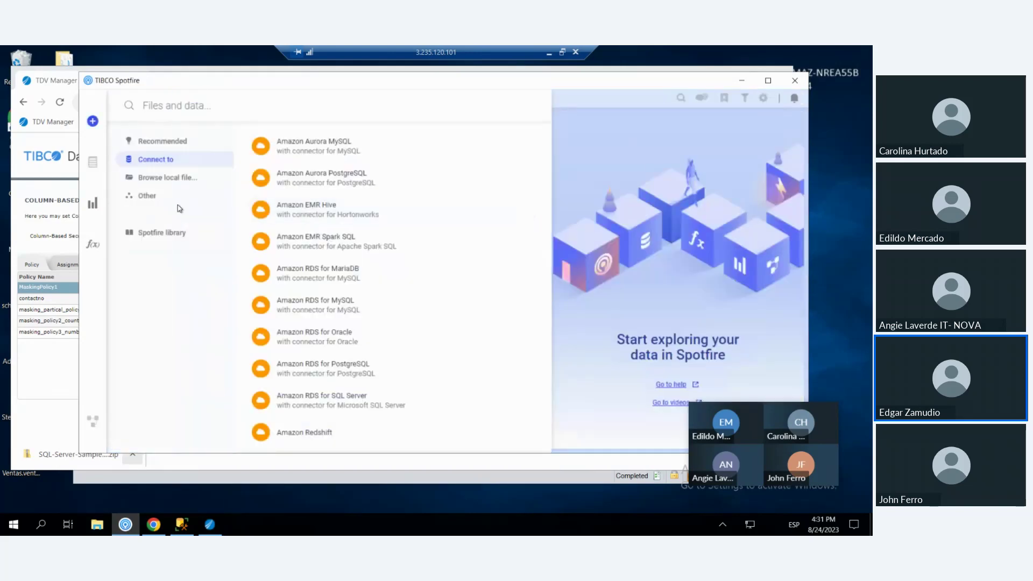
pyautogui.click(173, 178)
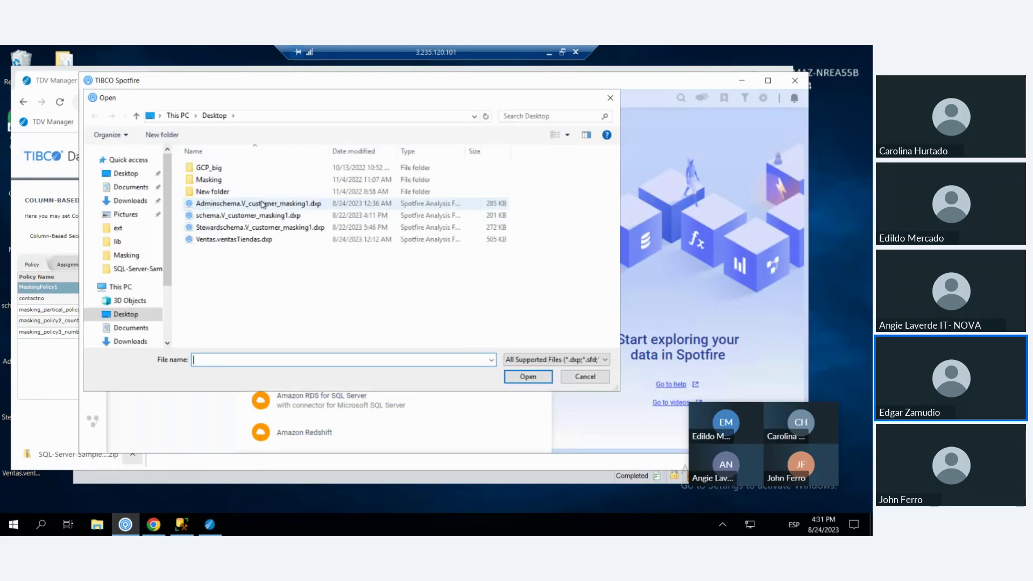
pyautogui.click(263, 205)
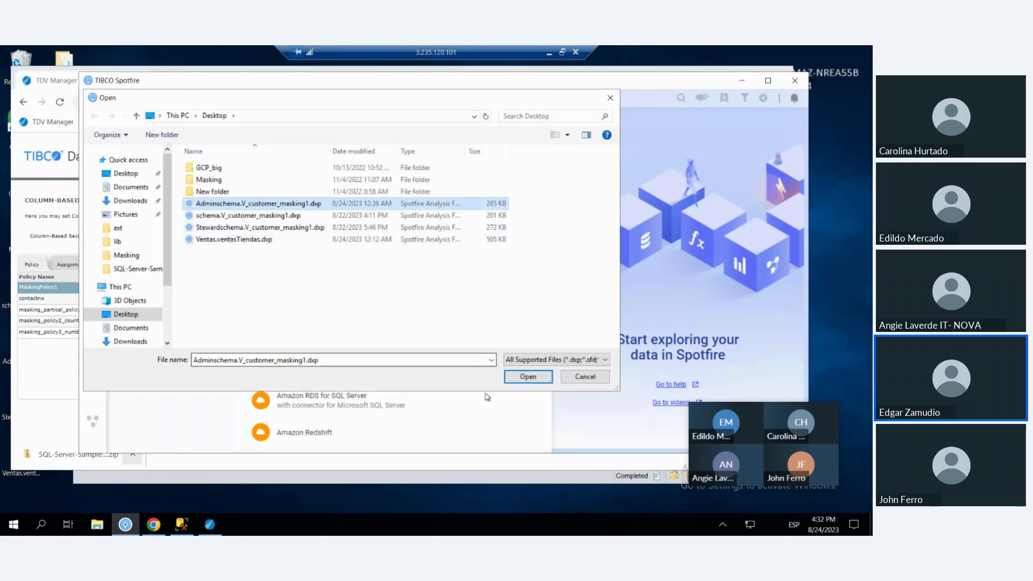
pyautogui.click(526, 377)
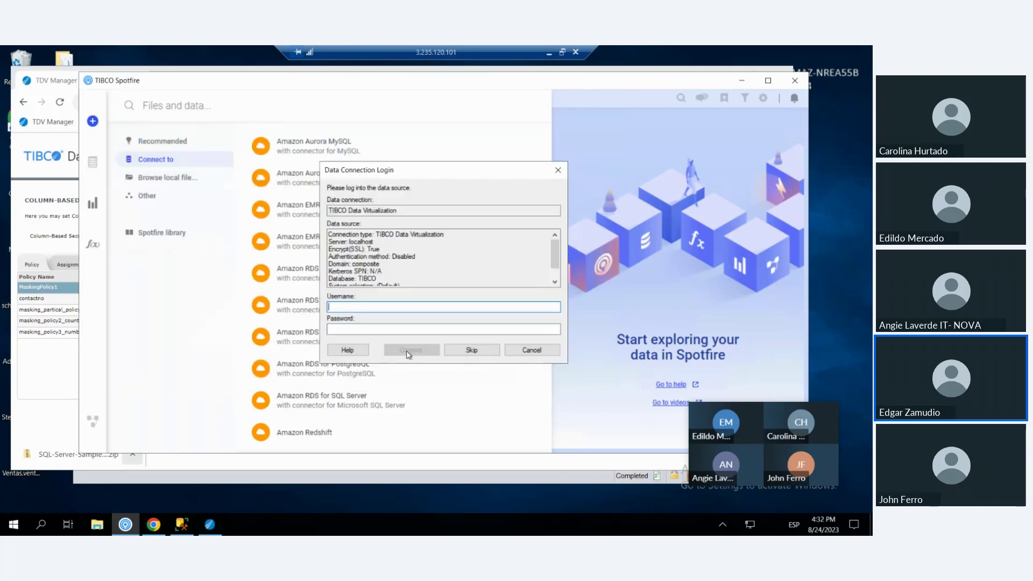
# Connect to the data source as admin with the admin password.
pyautogui.write('admin')
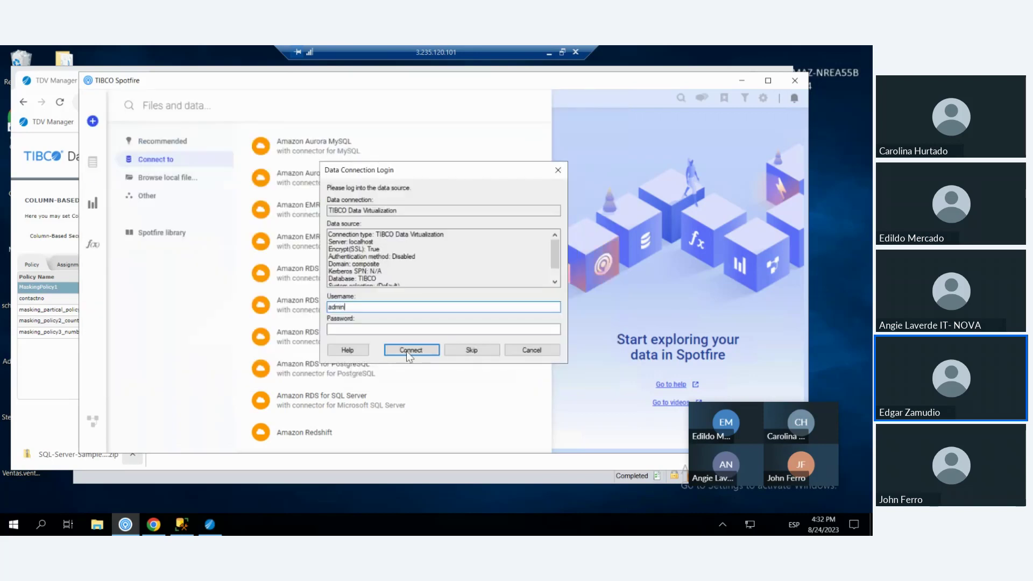
pyautogui.press('Tab')
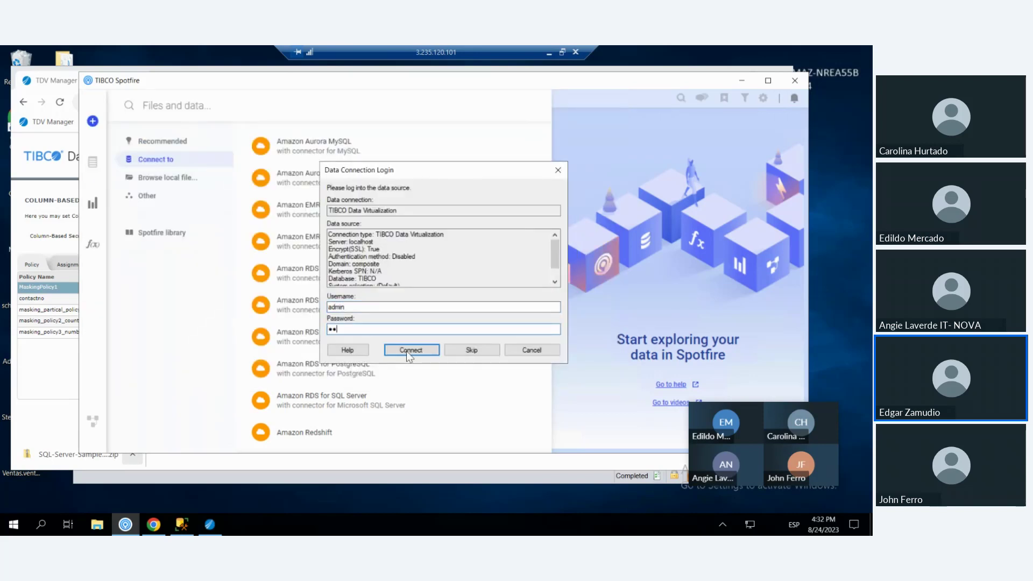
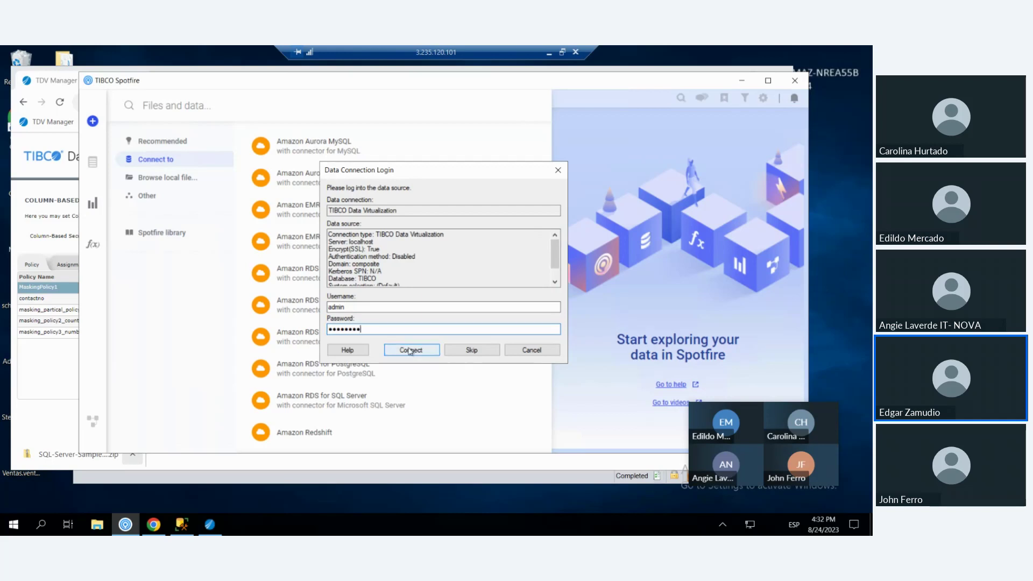
pyautogui.click(409, 351)
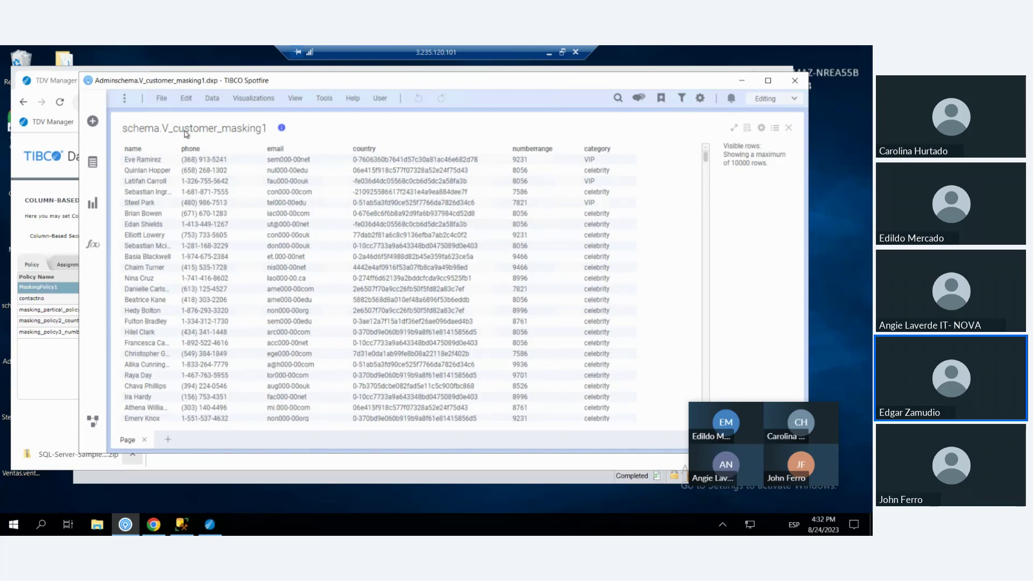
# Close the analysis and reopen Adminschema.V_customer_masking1.dxp from local files.
pyautogui.click(162, 98)
pyautogui.click(183, 209)
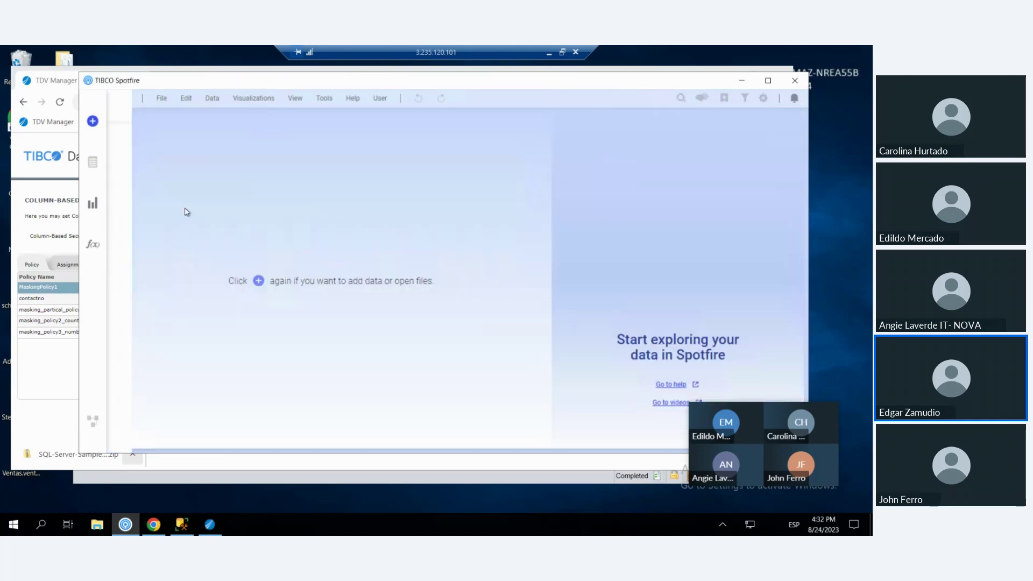
pyautogui.click(171, 177)
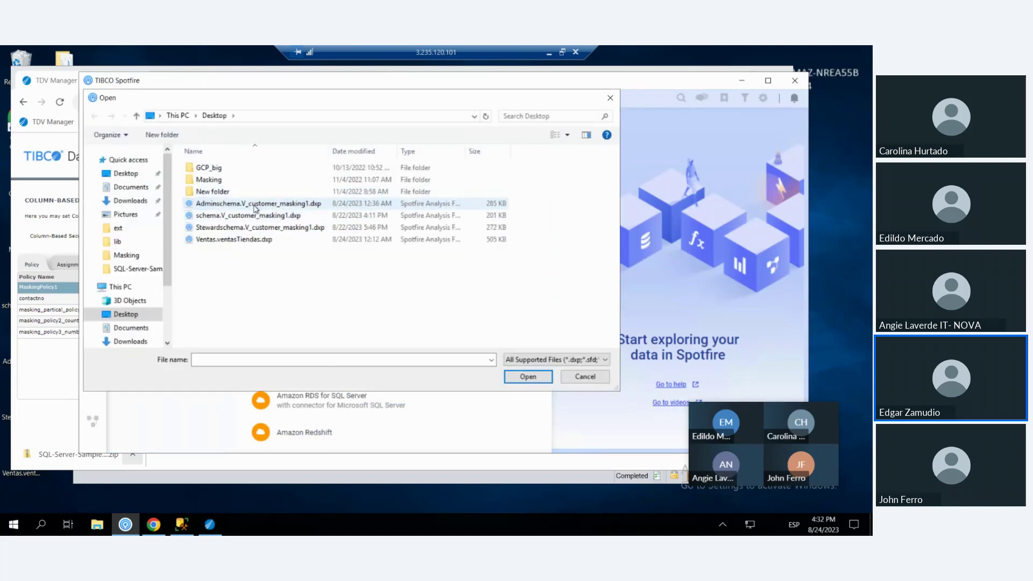
pyautogui.doubleClick(256, 205)
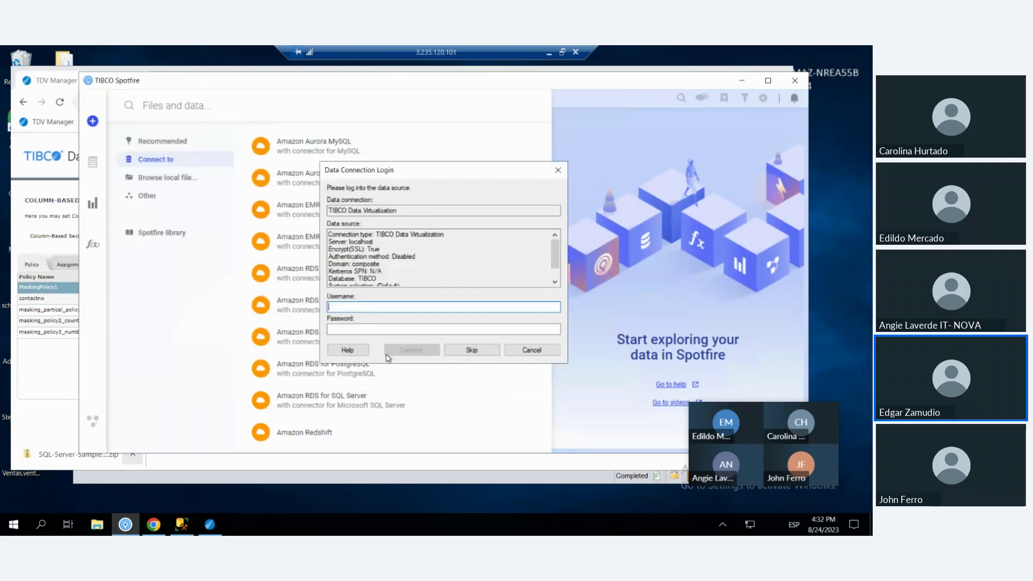
# Connect as datasteward with the pasted password, showing VIP phones starred out.
pyautogui.write('dataste')
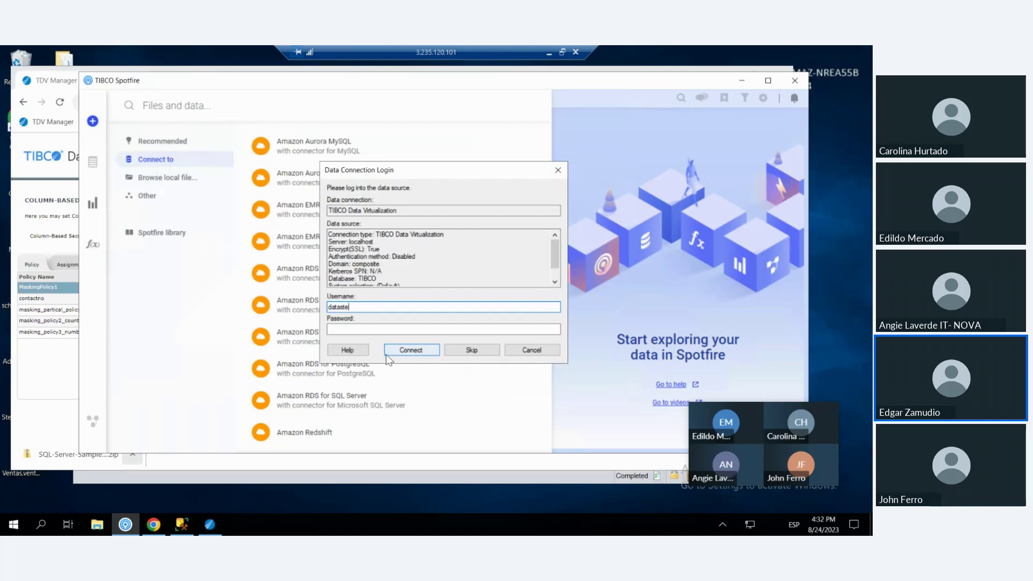
pyautogui.write('ward')
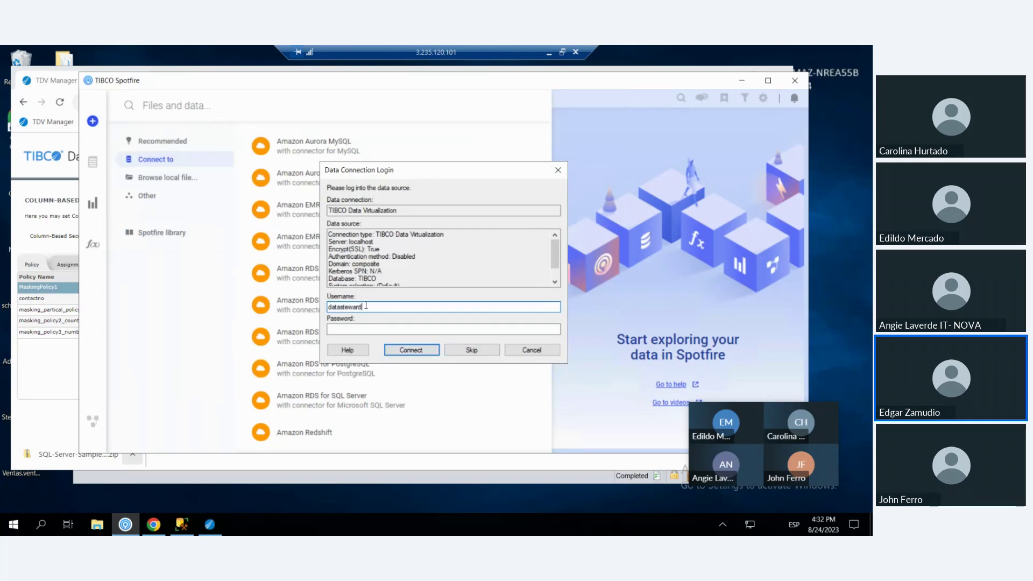
pyautogui.moveTo(366, 306); pyautogui.dragTo(296, 309)
pyautogui.click(357, 326)
pyautogui.hotkey('ctrl', 'v')
pyautogui.click(412, 350)
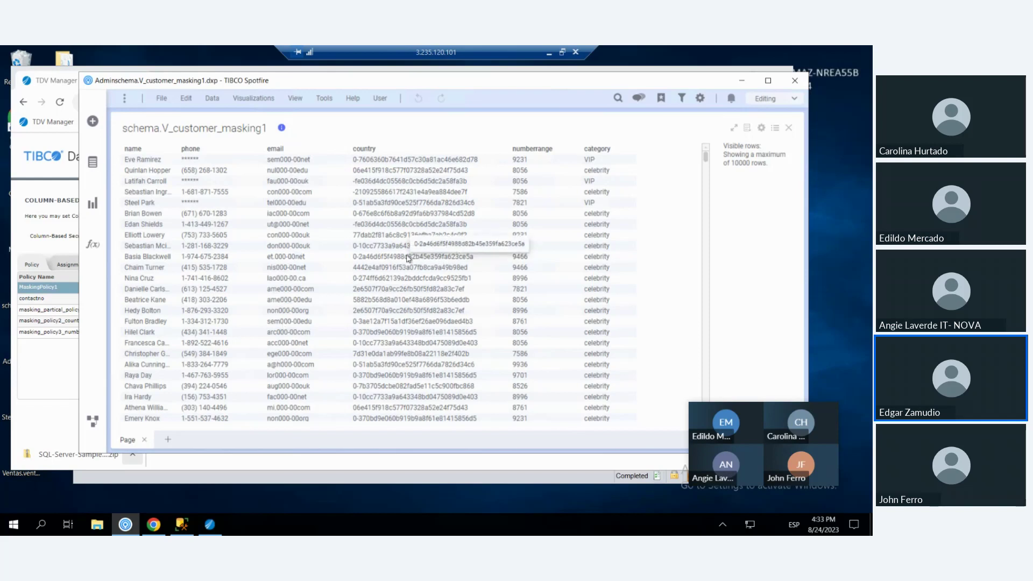
pyautogui.click(164, 101)
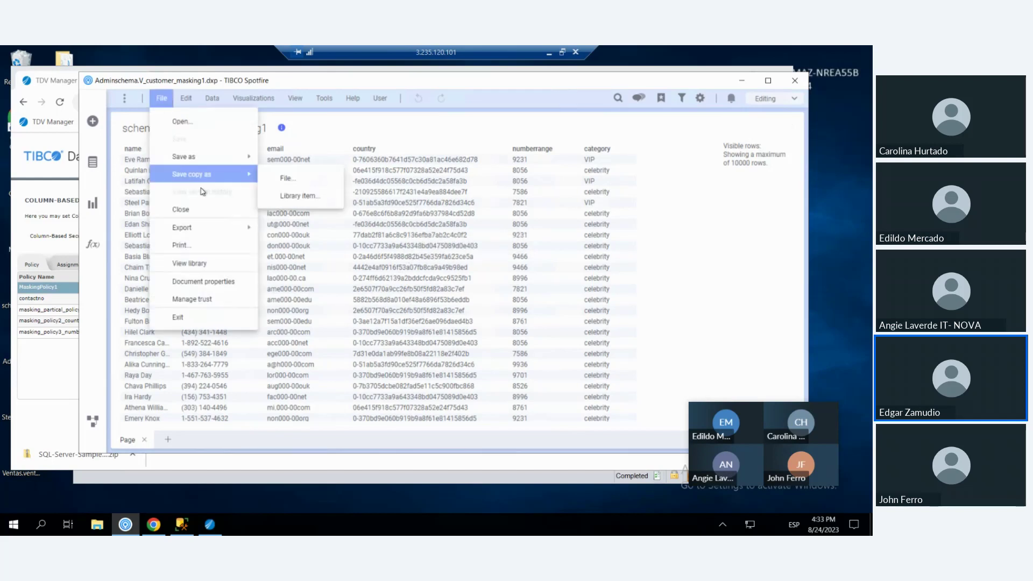
# Close the analysis and reopen Adminschema.V_customer_masking1.dxp from local files.
pyautogui.click(188, 210)
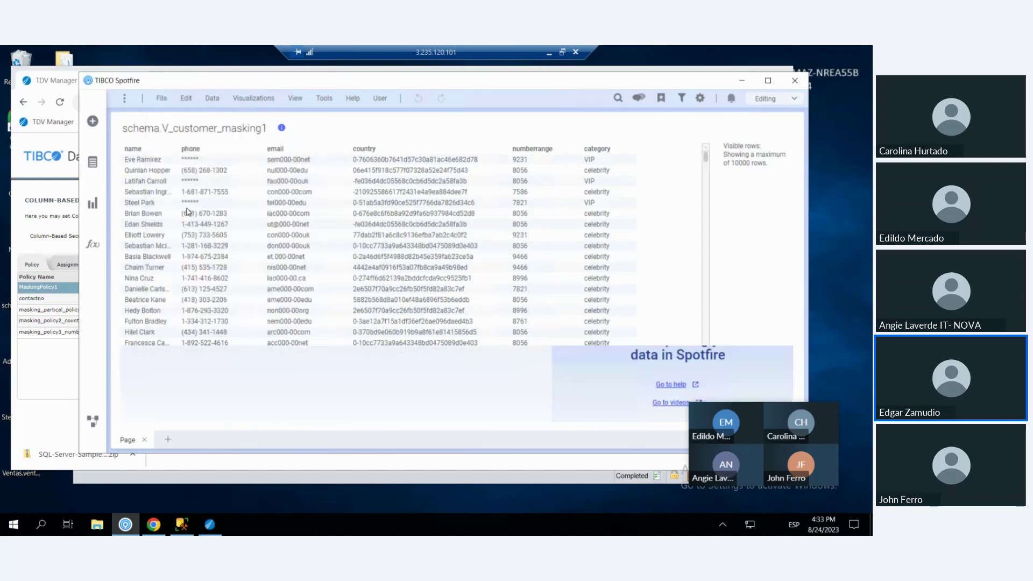
pyautogui.click(168, 177)
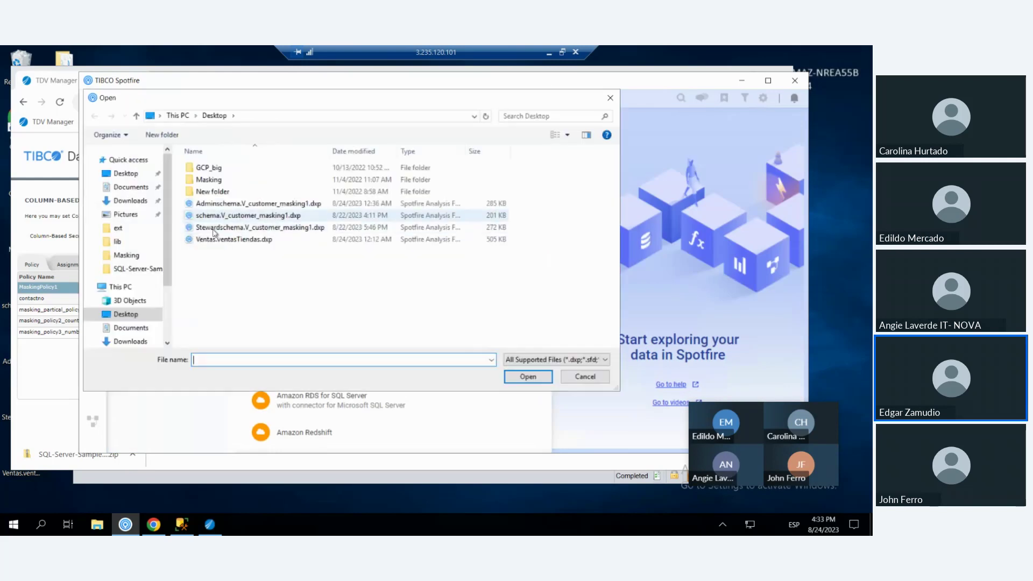
pyautogui.click(242, 204)
pyautogui.doubleClick(242, 206)
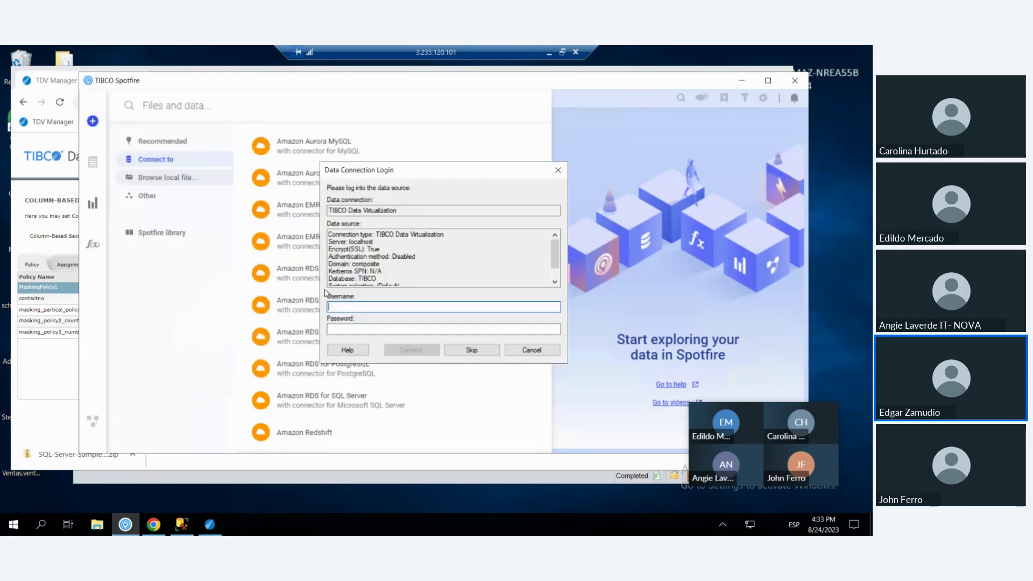
# Log in as manager, correcting the rejected password after the error, so phones appear empty.
pyautogui.write('gerente')
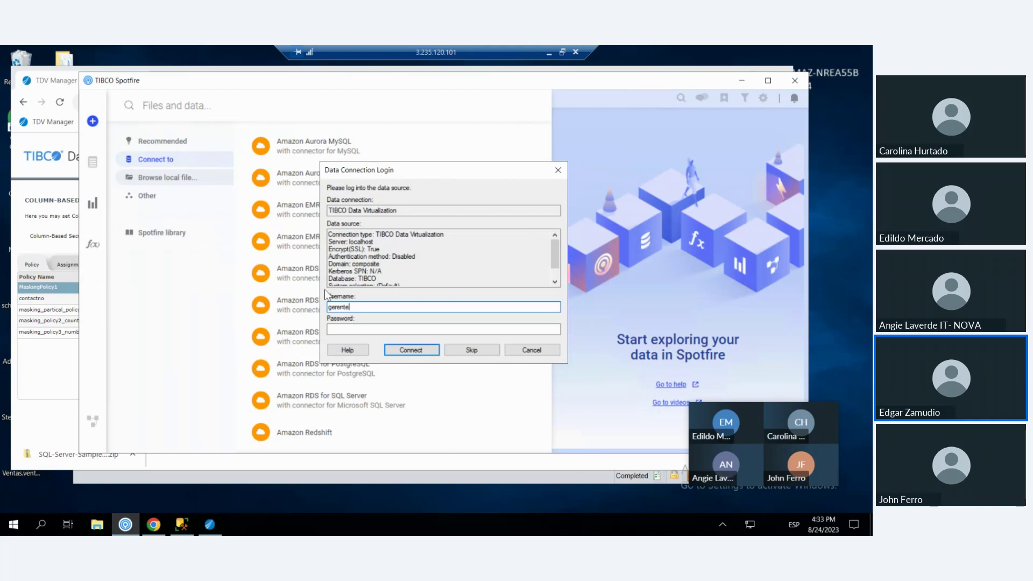
pyautogui.press('Tab')
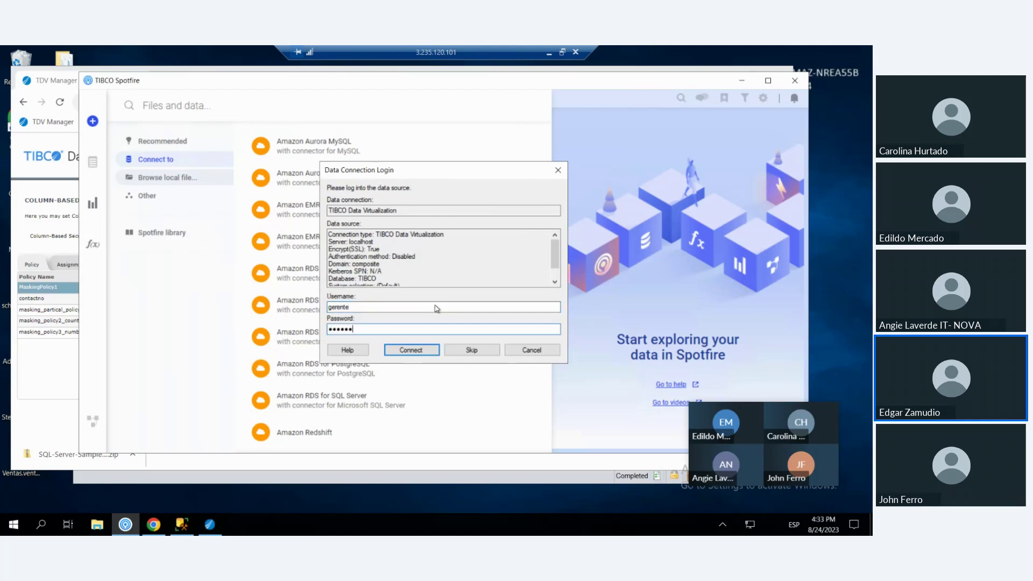
pyautogui.click(420, 349)
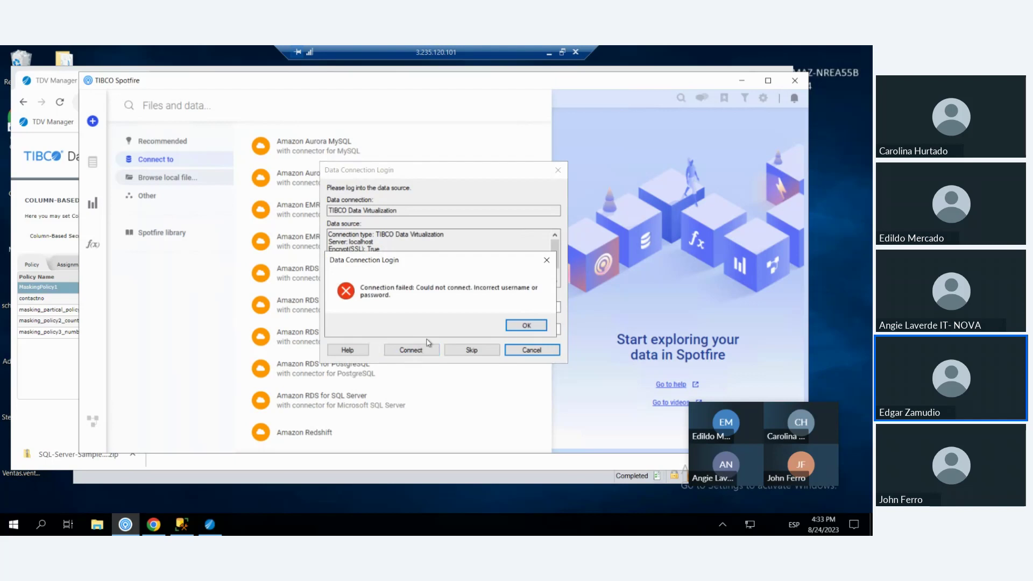
pyautogui.click(518, 326)
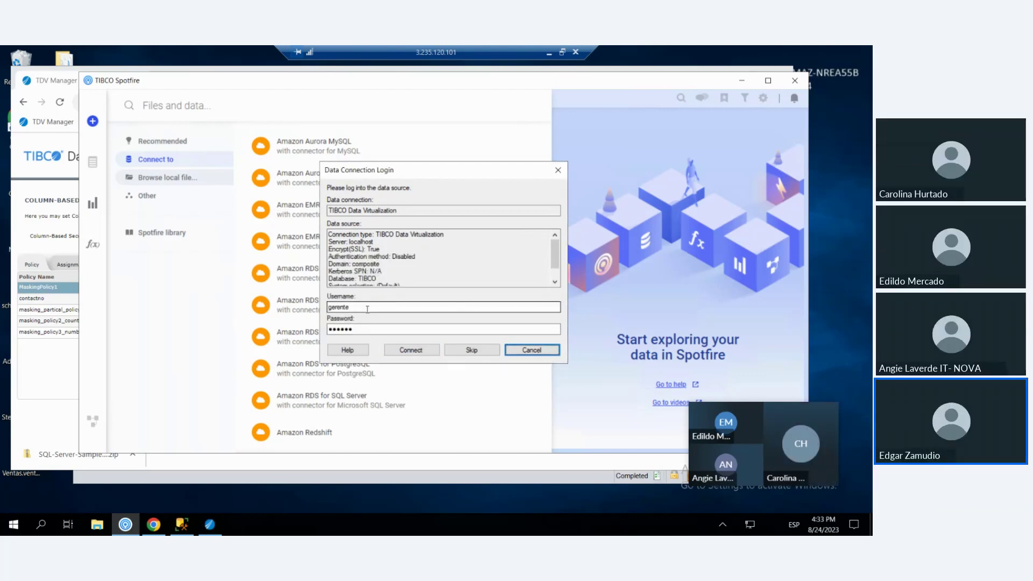
pyautogui.moveTo(371, 330); pyautogui.dragTo(297, 330)
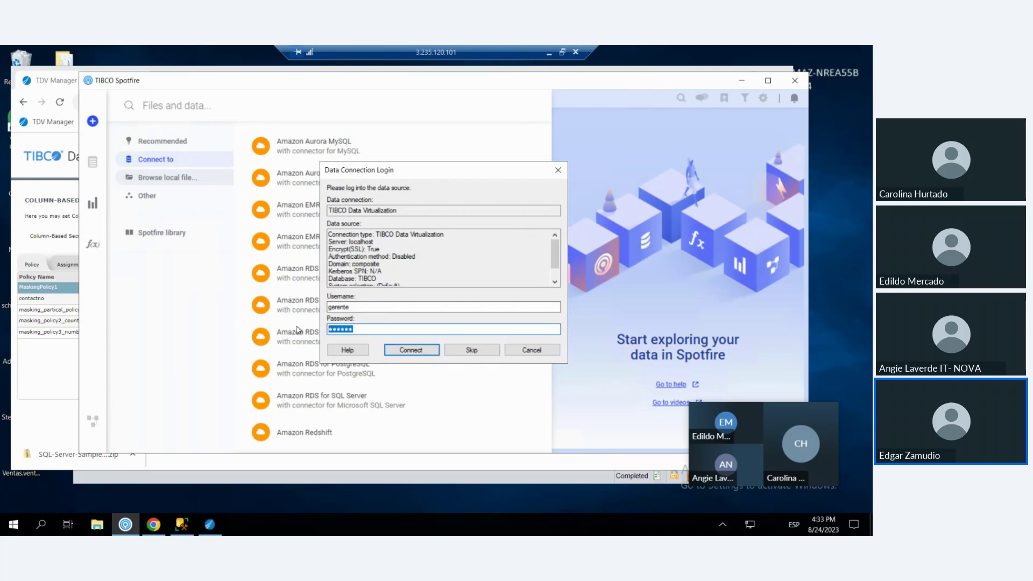
pyautogui.click(405, 351)
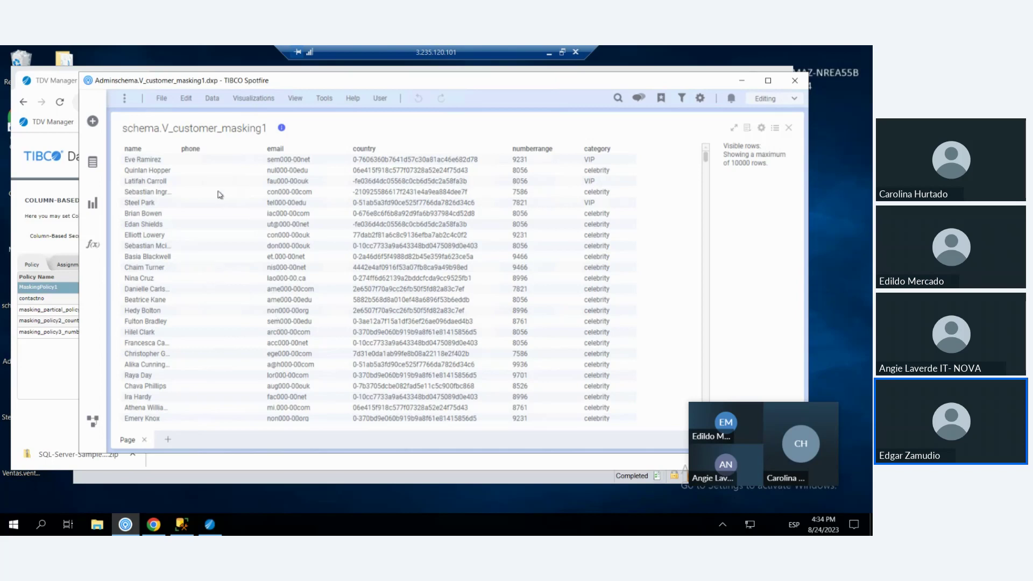
pyautogui.click(162, 102)
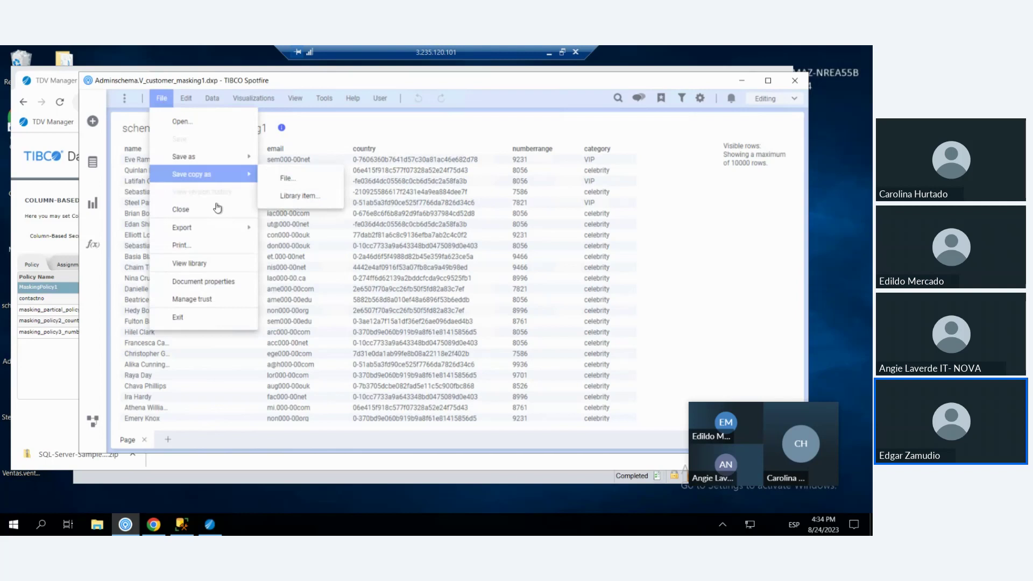
# Close the analysis and reopen Adminschema.V_customer_masking1.dxp from local files.
pyautogui.click(184, 209)
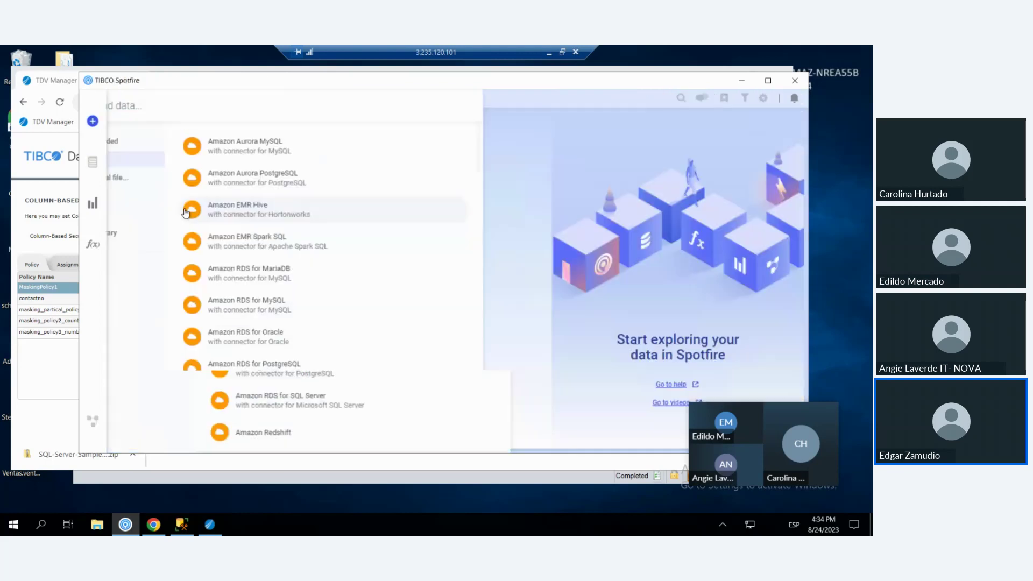
pyautogui.click(156, 177)
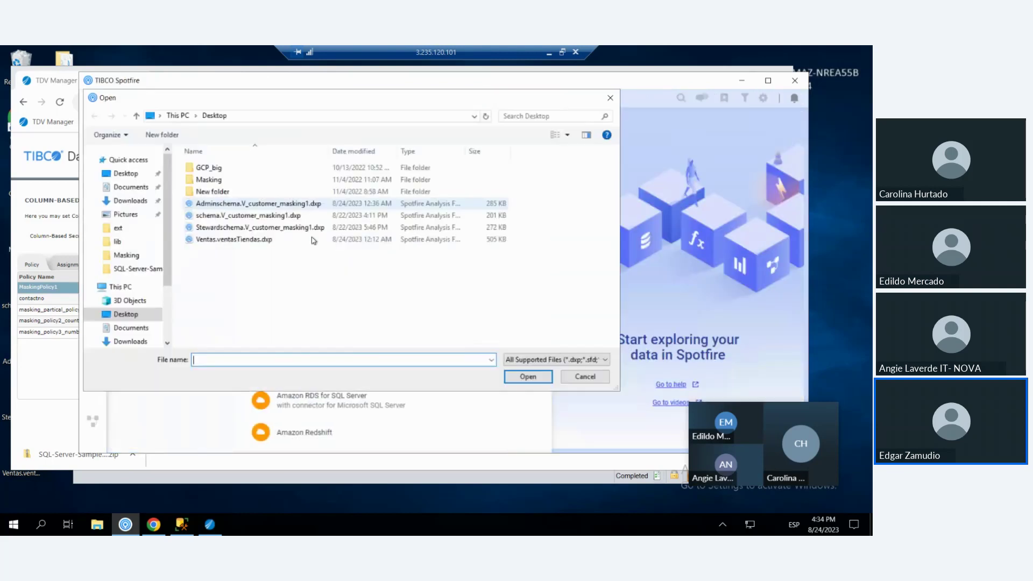
pyautogui.doubleClick(258, 203)
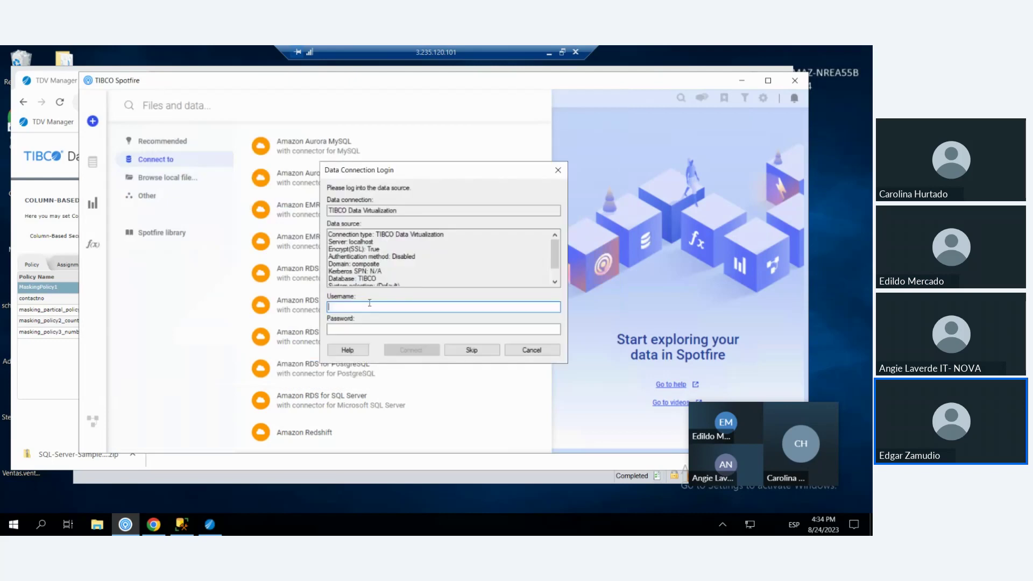
# Log in as ceo with its password to see unmasked phones, emails and countries.
pyautogui.write('ceo')
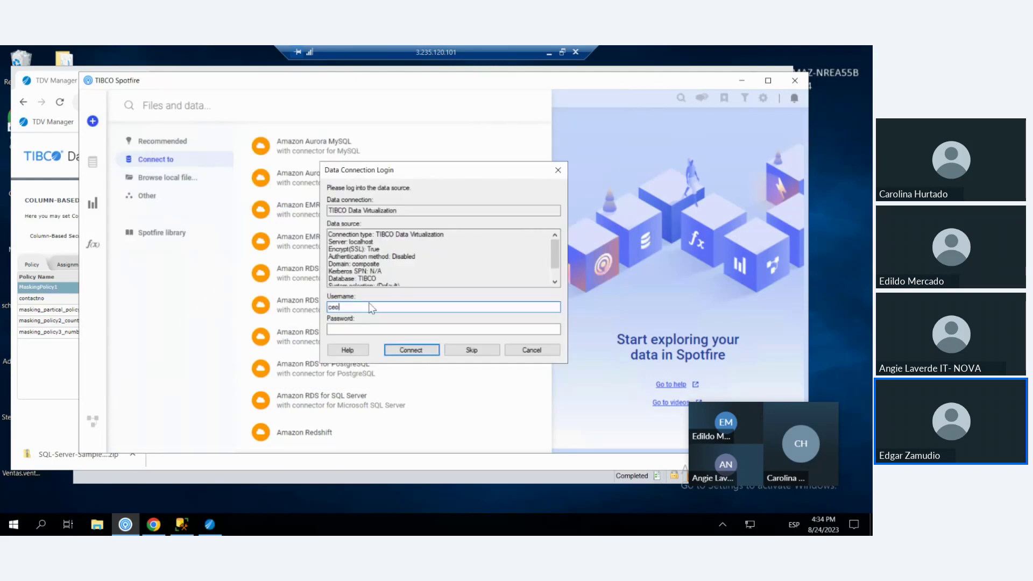
pyautogui.press('Tab')
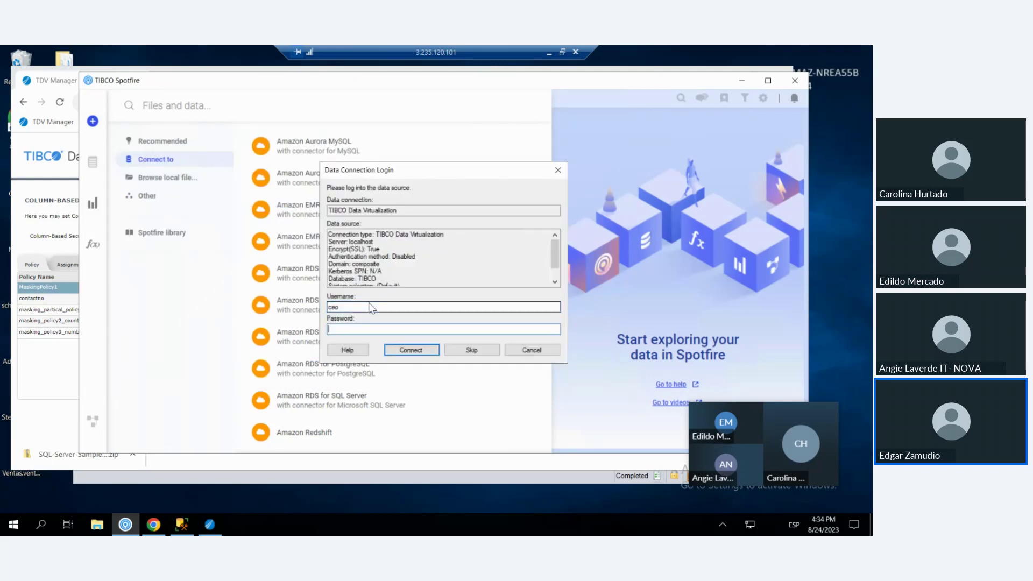
pyautogui.write('******')
pyautogui.press('Return')
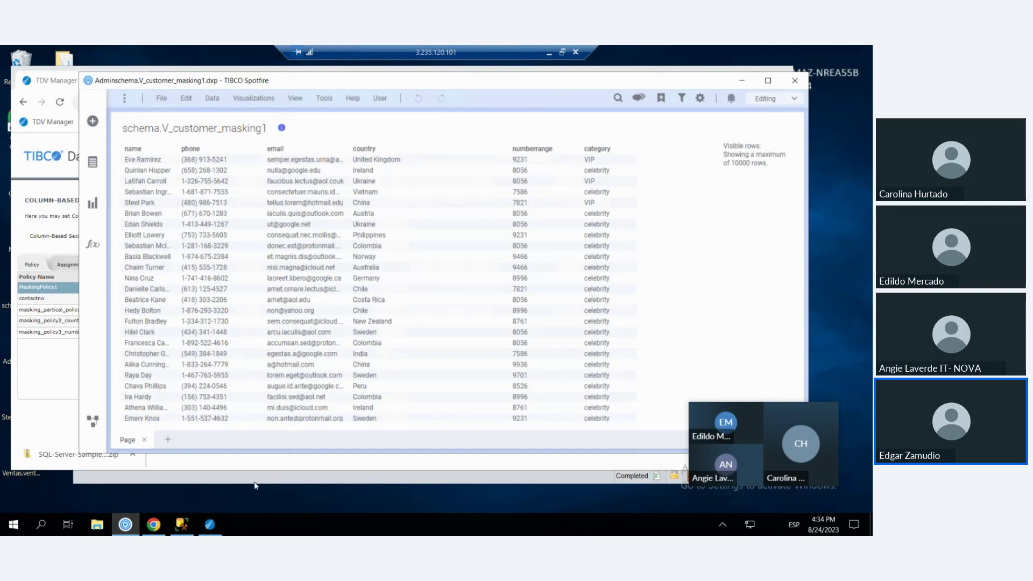
# Bring Chrome forward and switch to the TIBCO Data Virtualization web catalog tab.
pyautogui.click(154, 525)
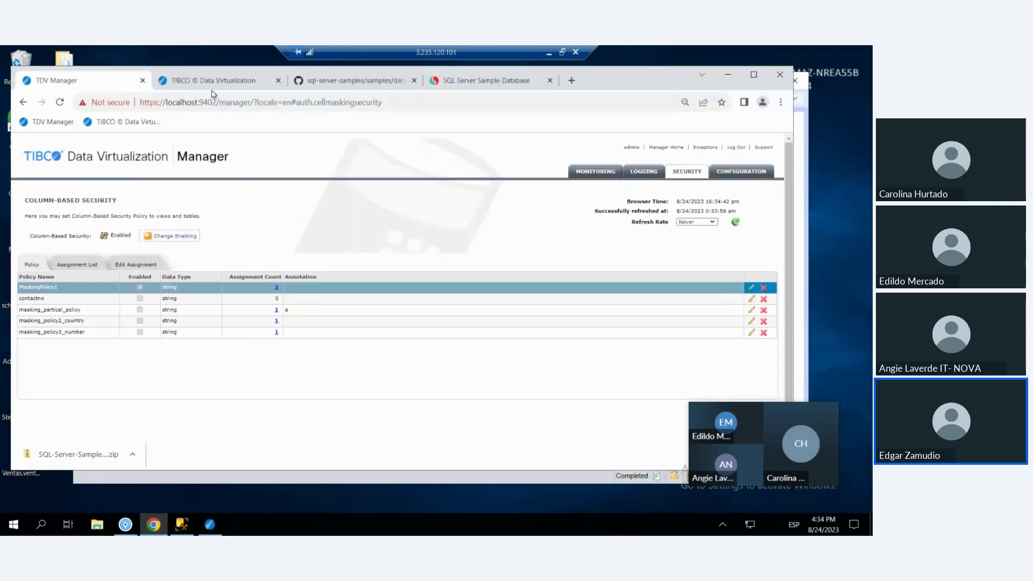
pyautogui.click(226, 82)
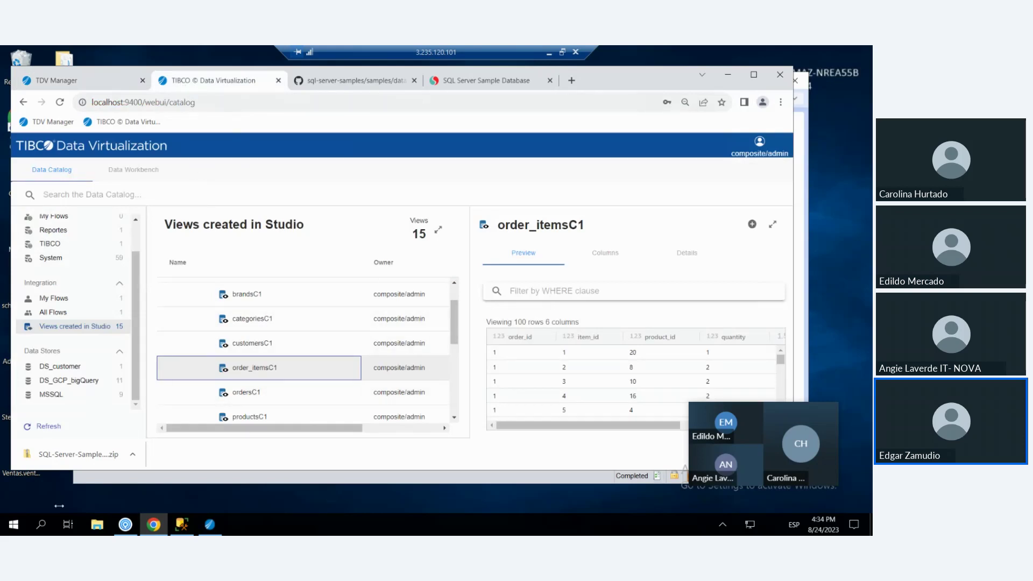
pyautogui.moveTo(213, 528)
# Sign in to the Data Virtualization web UI as admin, fixing a mistyped password.
pyautogui.click(264, 323)
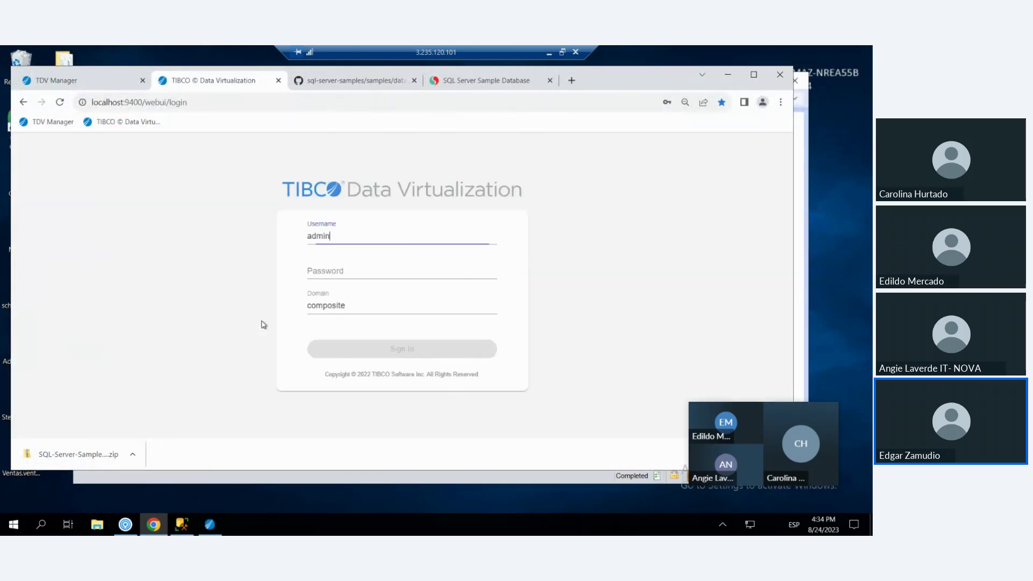
pyautogui.click(342, 272)
pyautogui.write('admin')
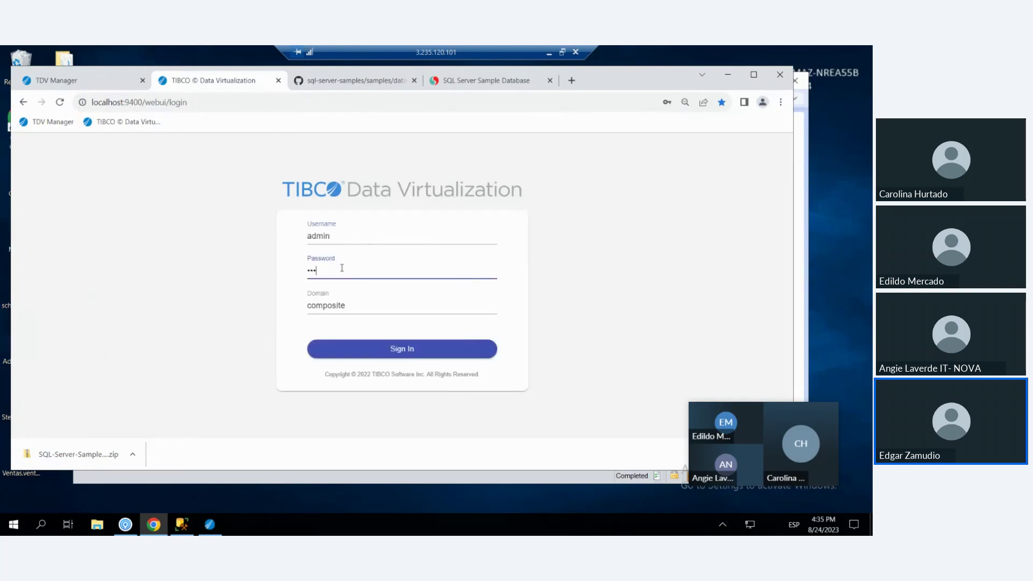
pyautogui.press('BackSpace')
pyautogui.press('BackSpace')
pyautogui.press('BackSpace')
pyautogui.press('BackSpace')
pyautogui.press('BackSpace')
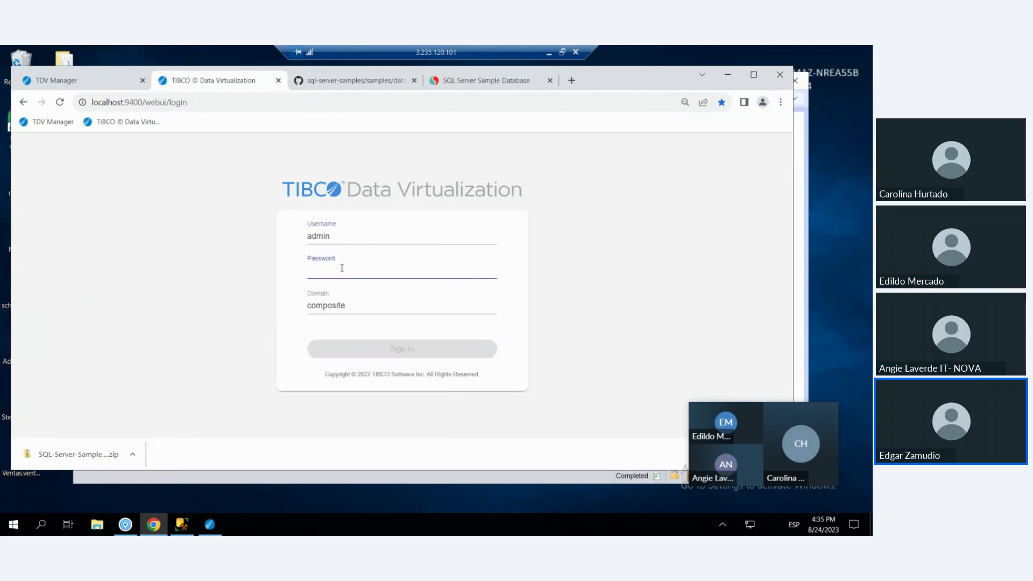
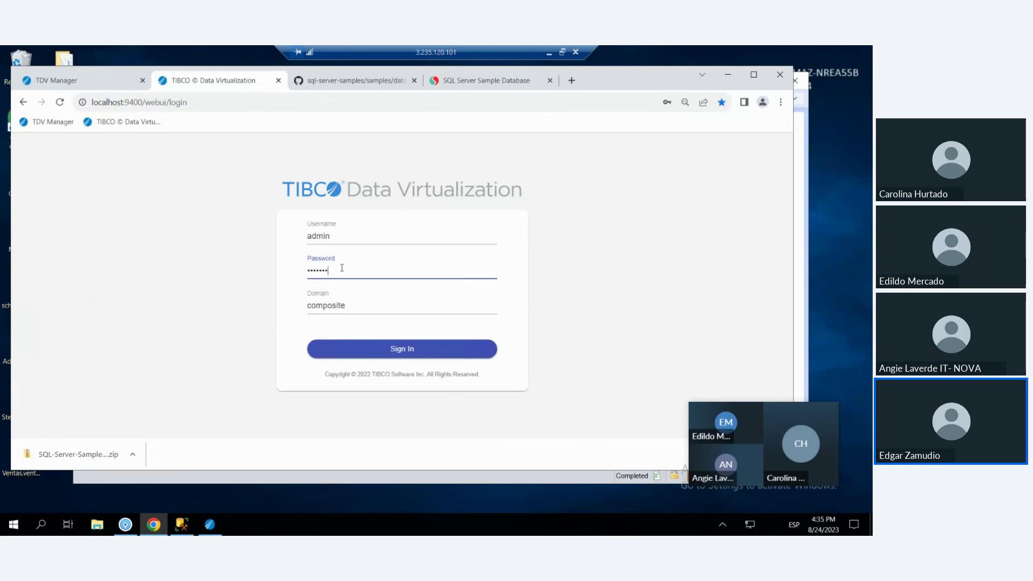
pyautogui.press('Return')
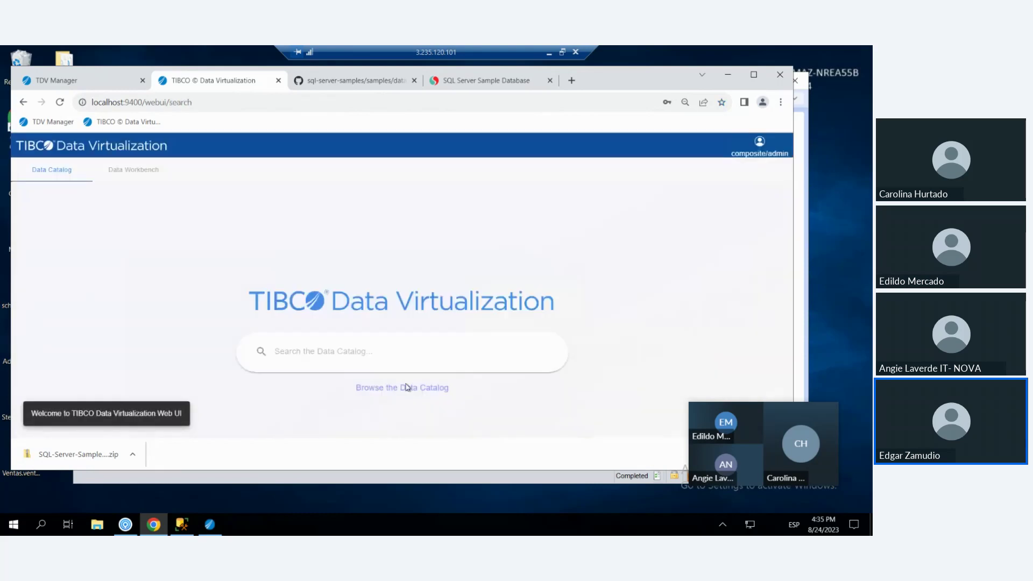
# Browse the catalog to System's ALL_CATALOGS table, view its Columns, Details and Preview, then open Data Workbench.
pyautogui.click(328, 351)
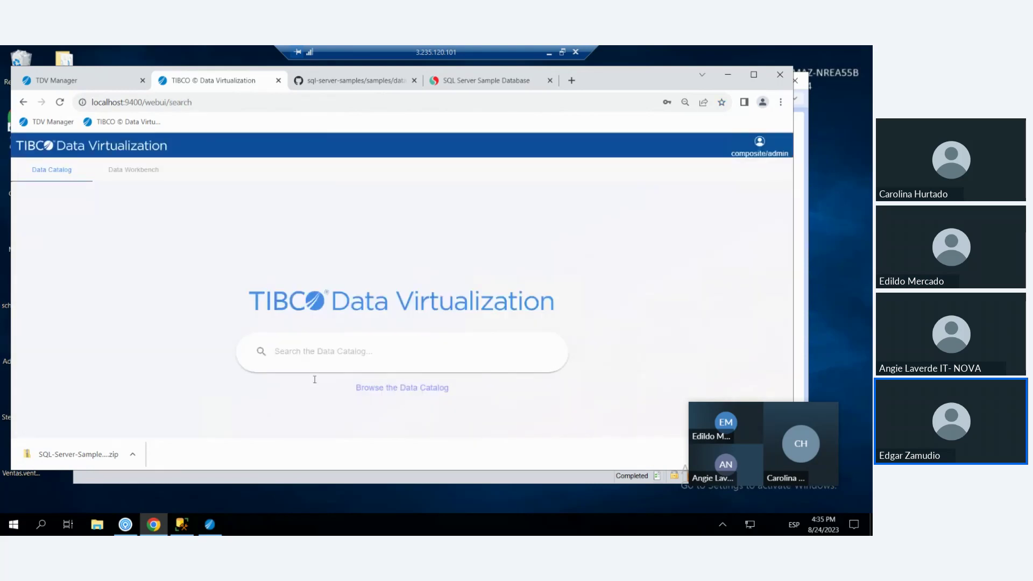
pyautogui.click(398, 392)
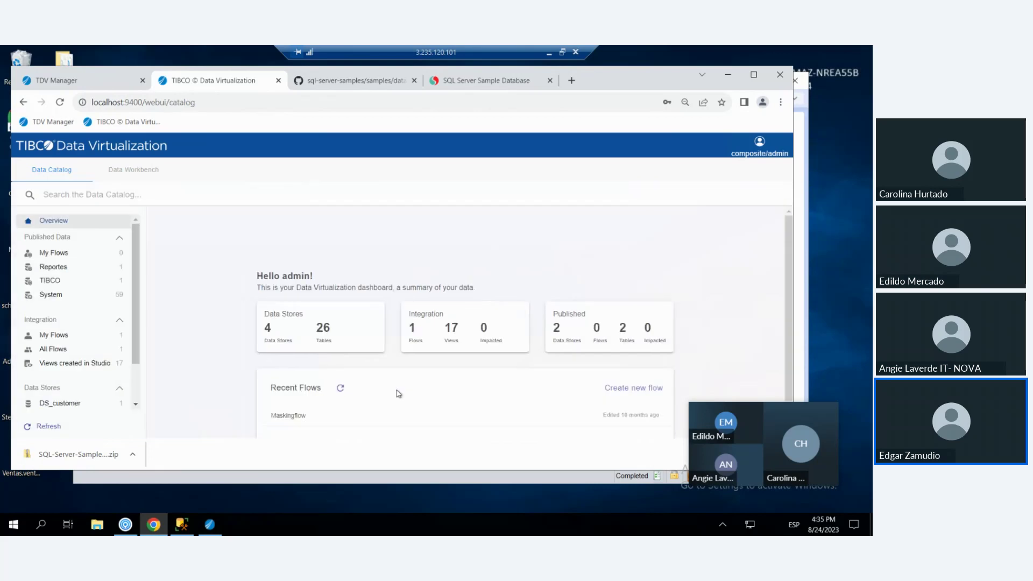
pyautogui.scroll(-1, 37, 379)
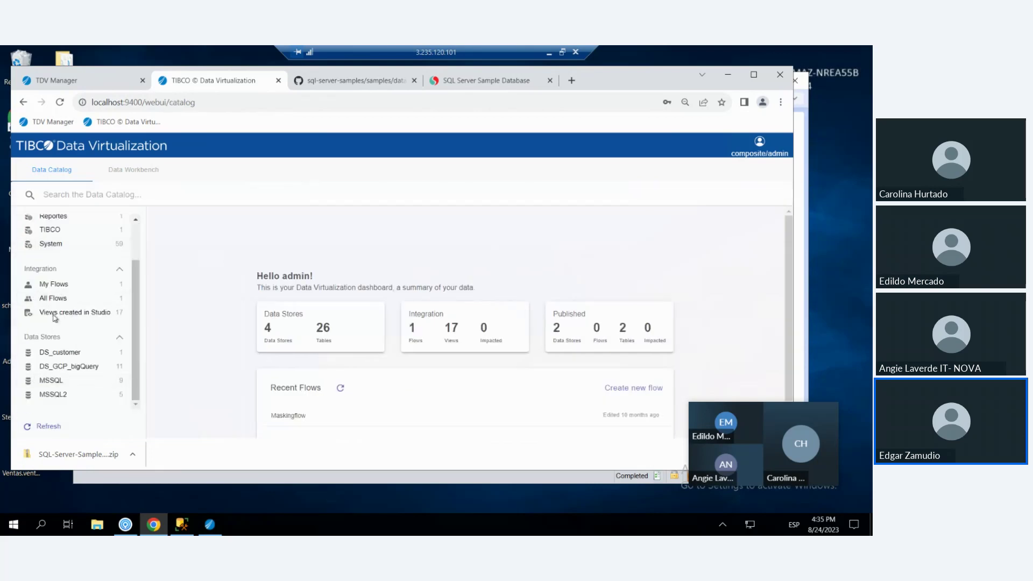
pyautogui.scroll(1, 54, 320)
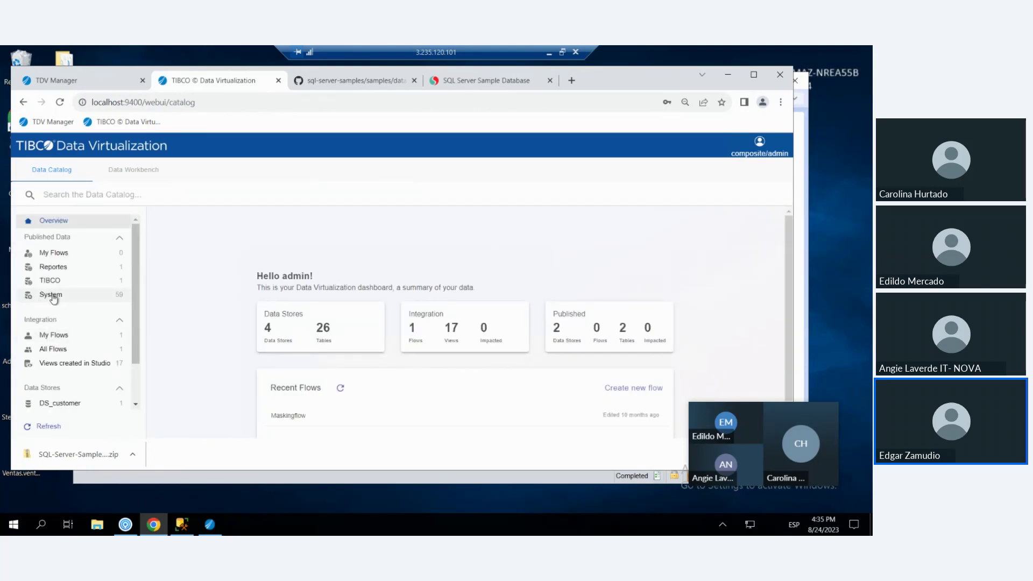
pyautogui.click(51, 296)
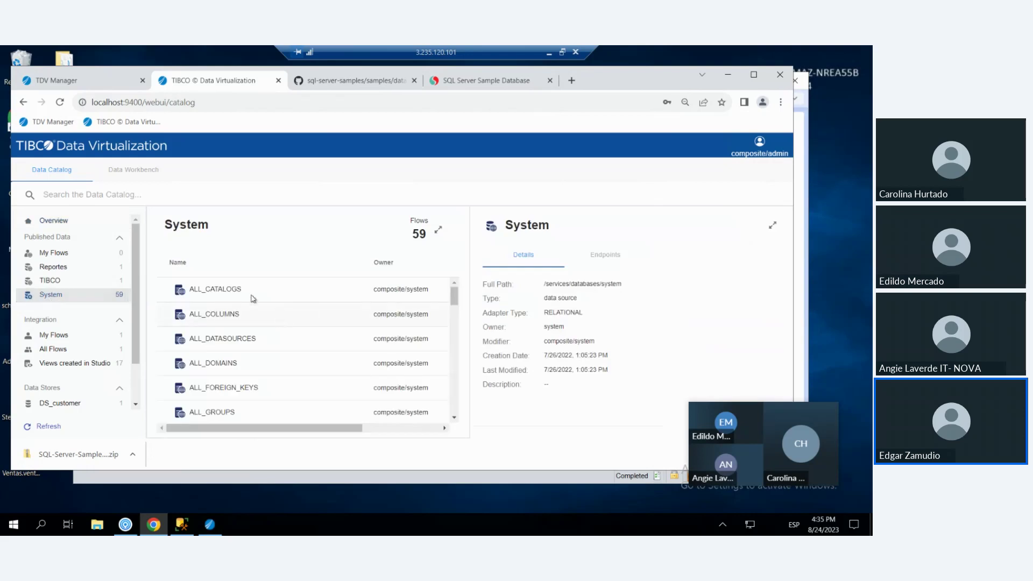
pyautogui.click(253, 297)
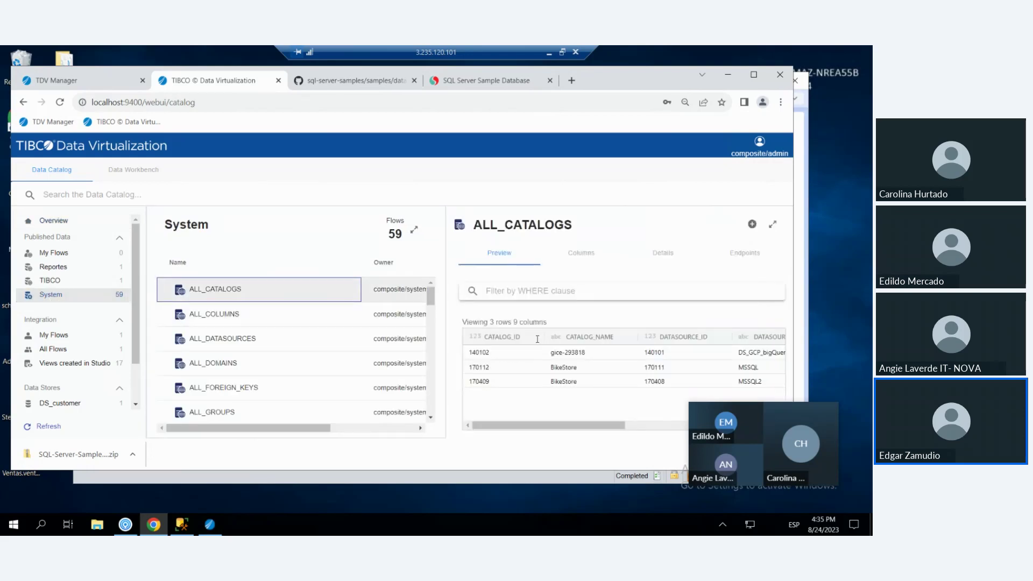
pyautogui.click(577, 259)
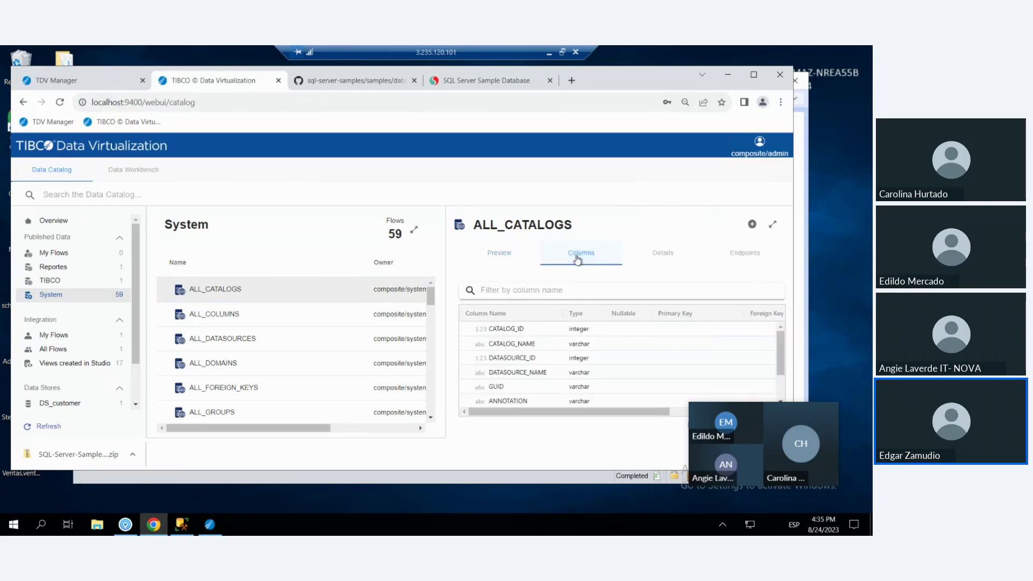
pyautogui.click(665, 261)
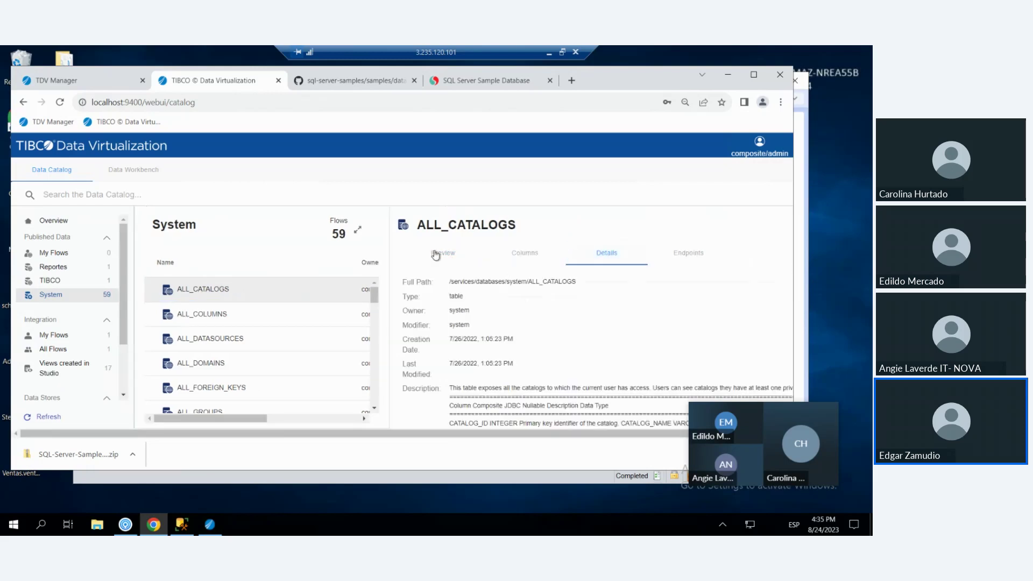
pyautogui.click(457, 255)
pyautogui.scroll(-5, 301, 334)
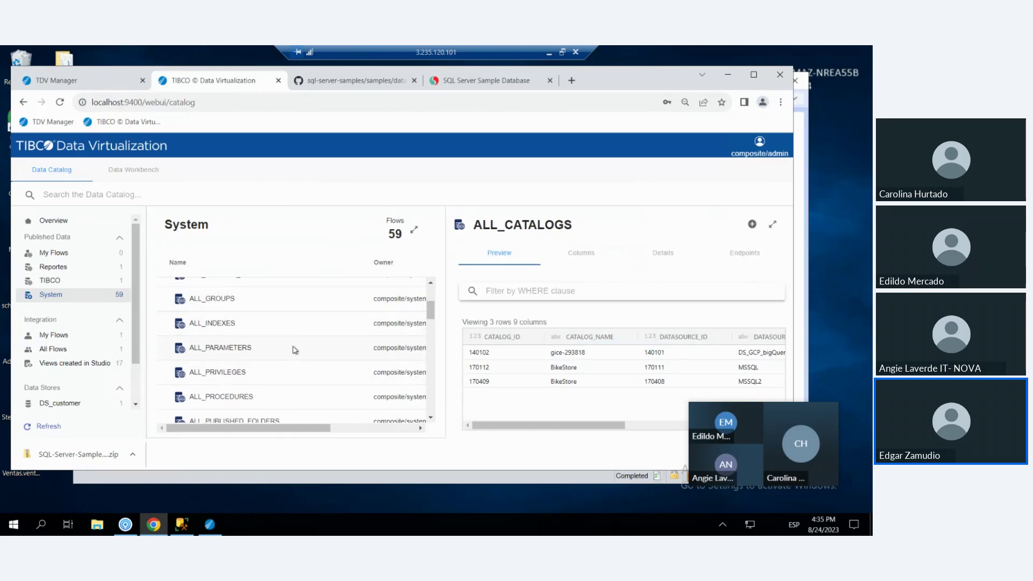
pyautogui.scroll(5, 298, 345)
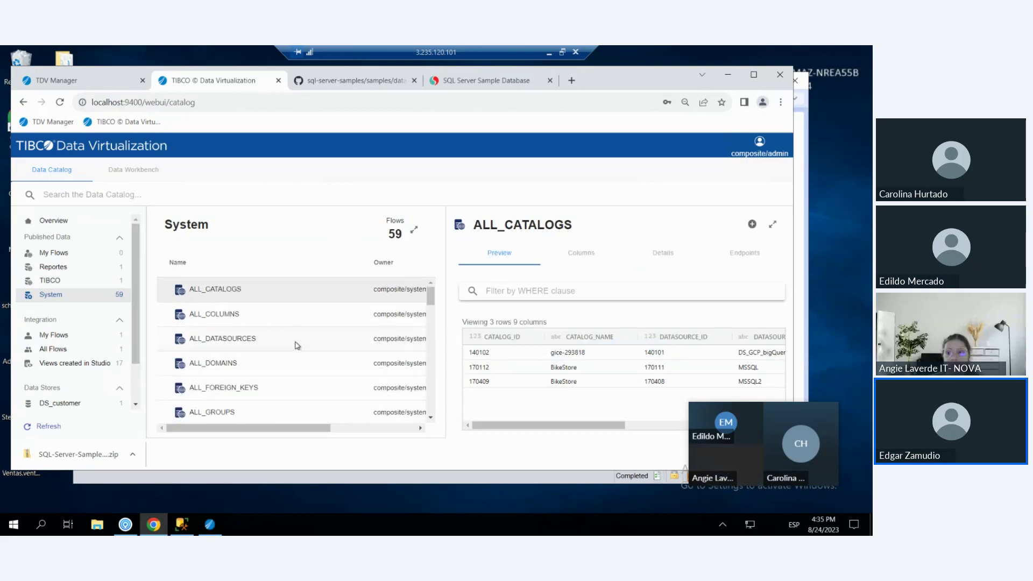
pyautogui.click(134, 170)
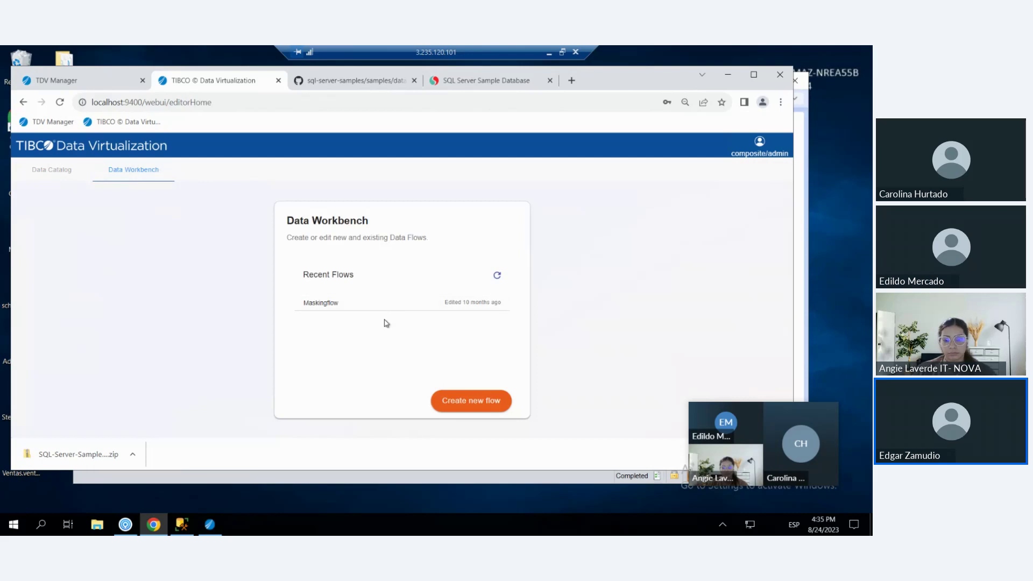
# Browse the Data Catalog again to show the overview: 4 data stores, 17 views, 2 published tables.
pyautogui.click(58, 173)
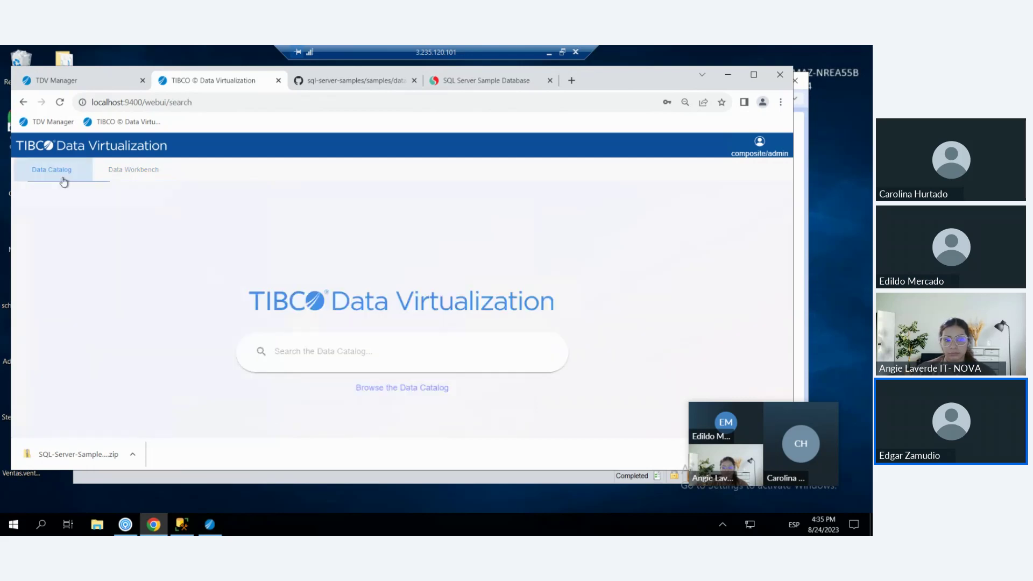
pyautogui.click(404, 388)
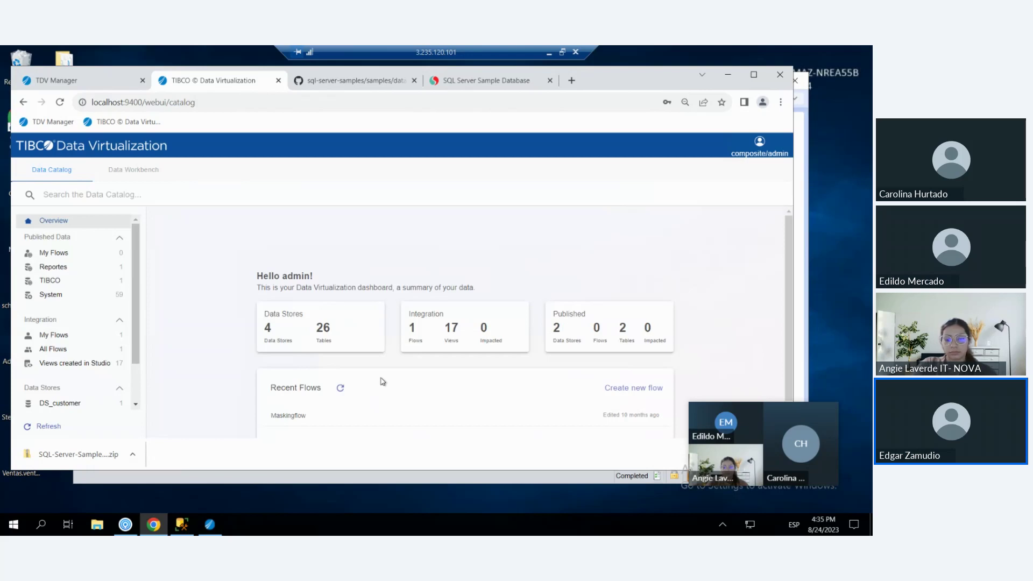
pyautogui.scroll(-1, 395, 359)
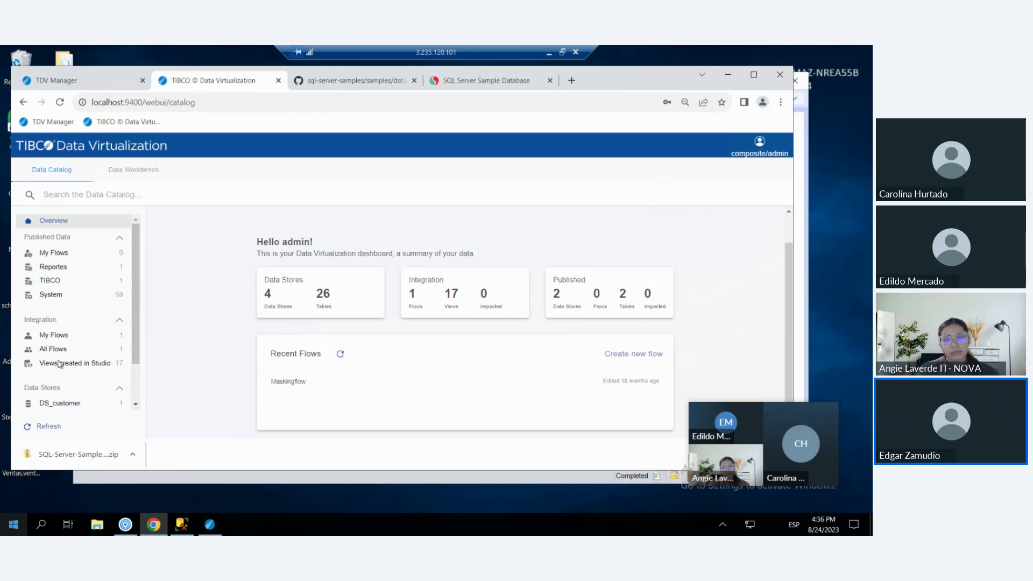
# Browse the Studio views in the Demo folder, then scroll through the System data source's 59 resources.
pyautogui.click(71, 366)
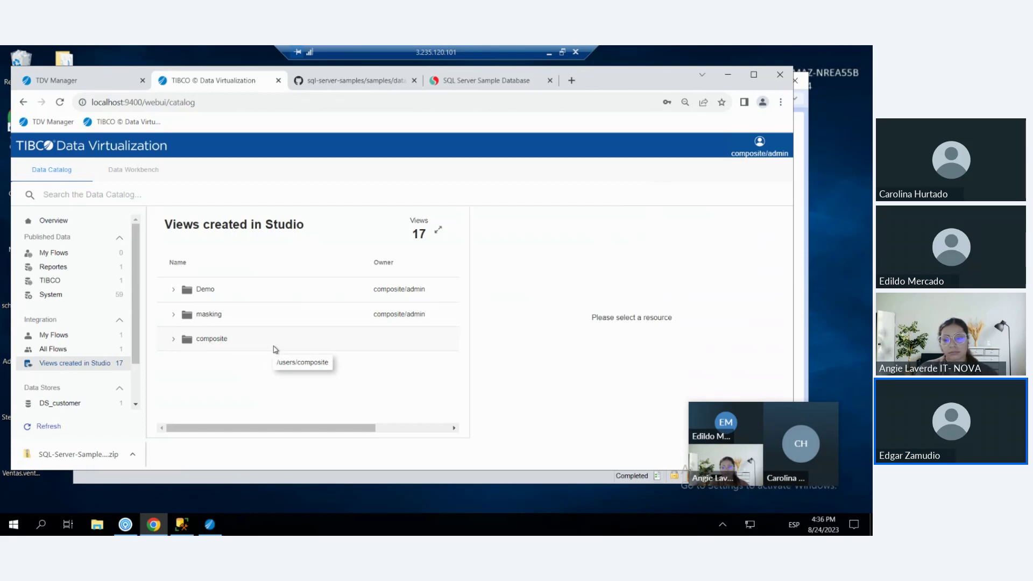
pyautogui.click(195, 295)
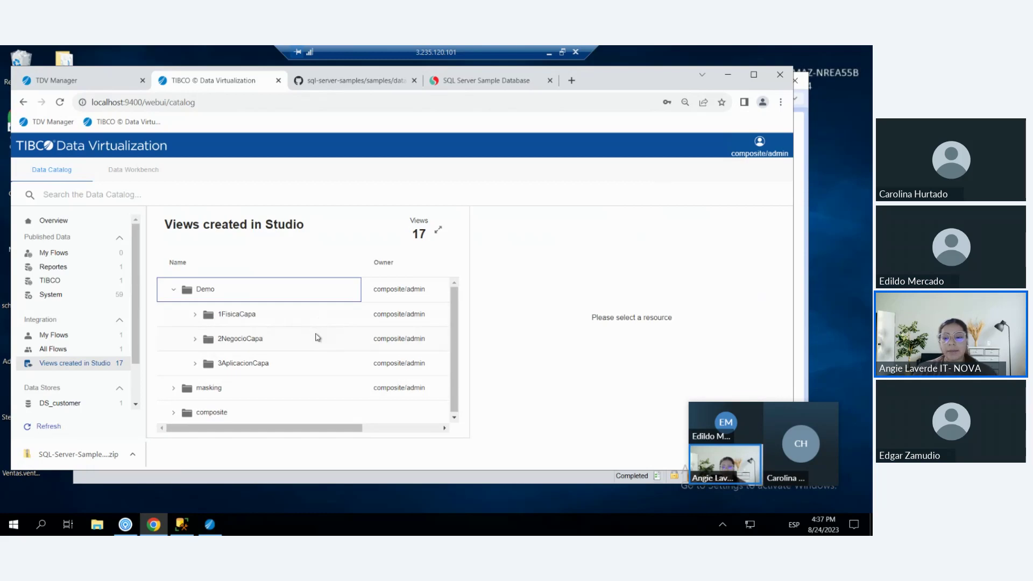
pyautogui.click(45, 297)
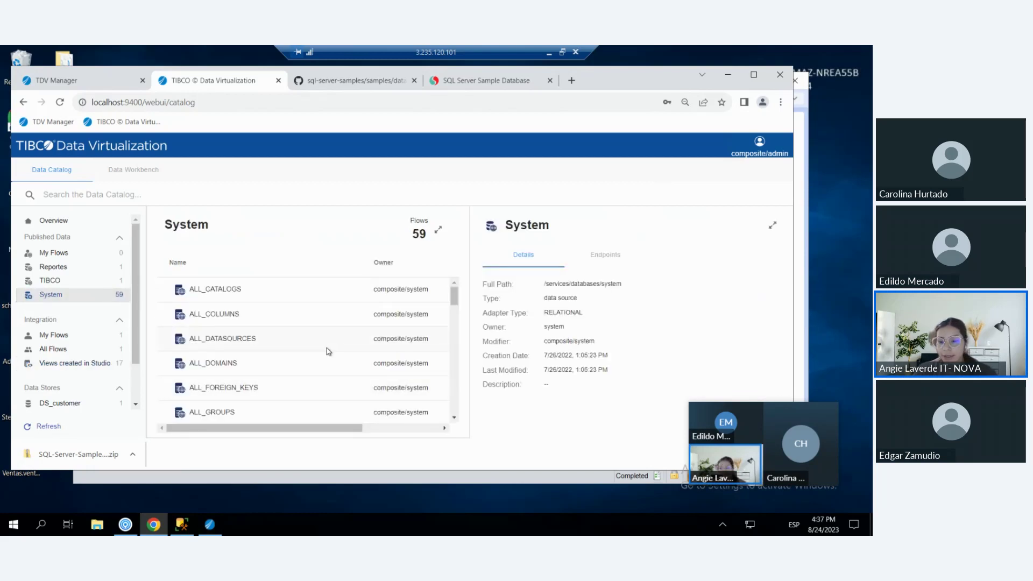
pyautogui.scroll(-6, 329, 352)
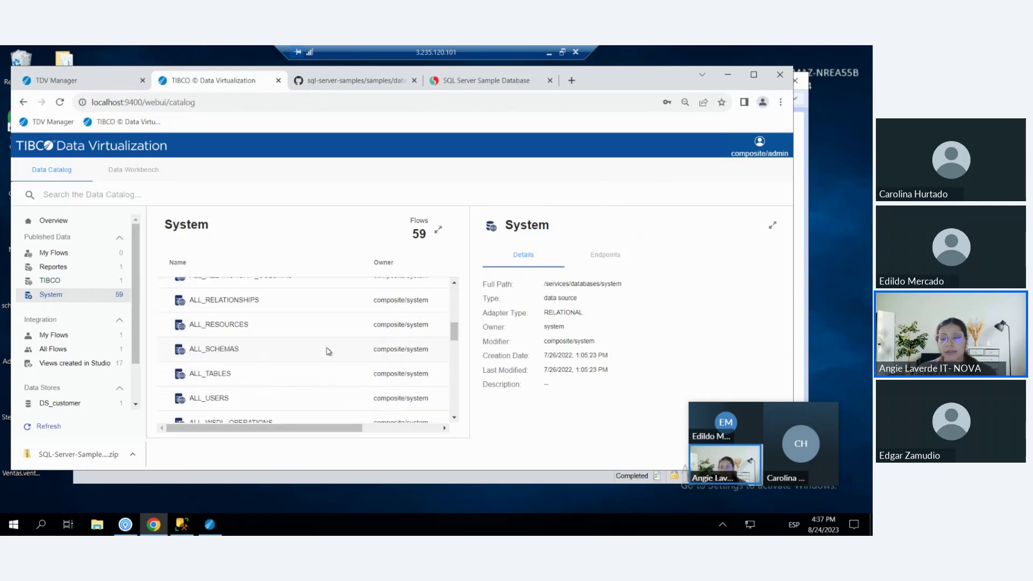
pyautogui.scroll(-3, 329, 351)
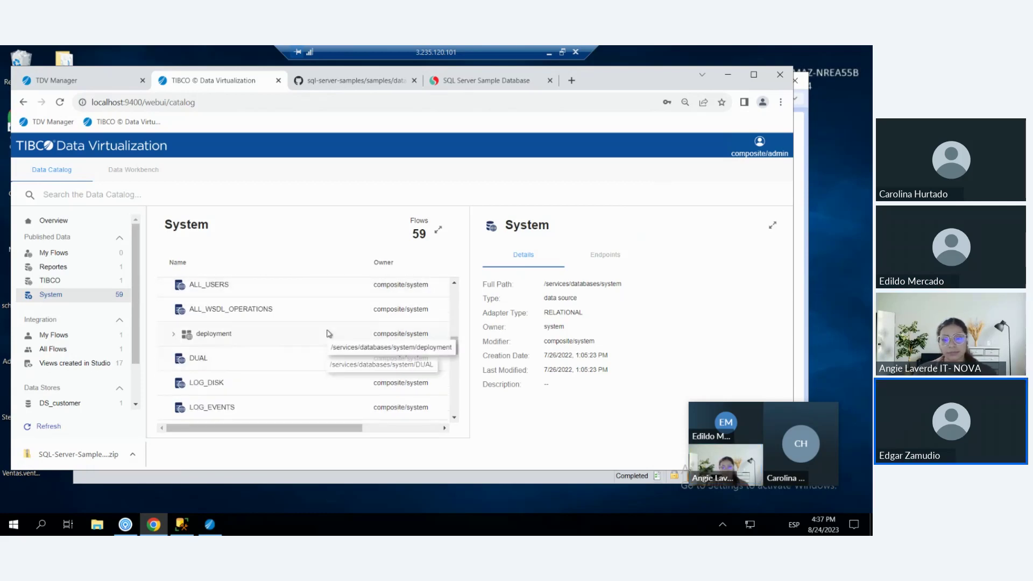
pyautogui.scroll(4, 327, 337)
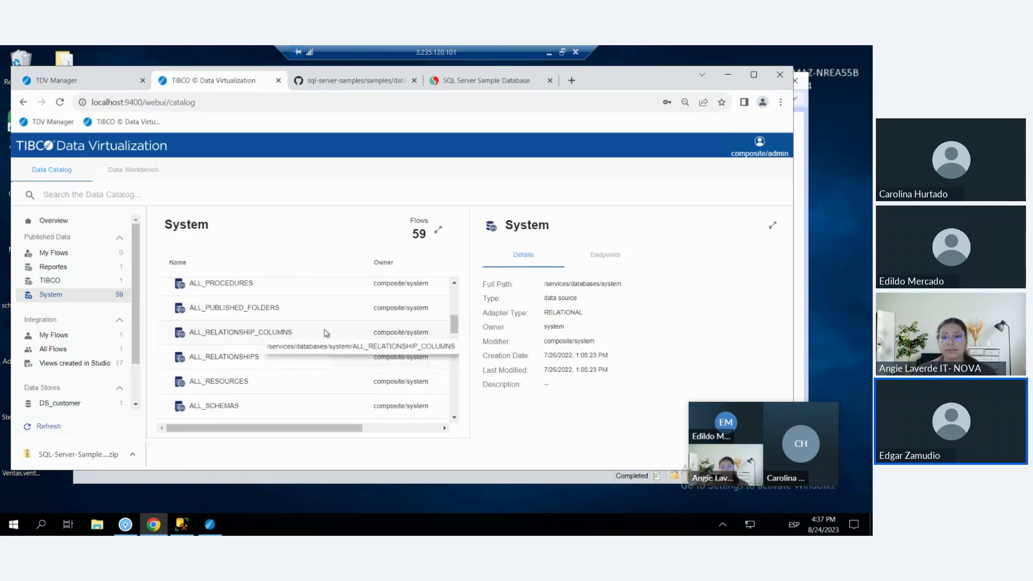
# Glance at the V_customer_masking1 Spotfire analysis, then close the DataToMask.csv query result panel in Studio.
pyautogui.click(389, 478)
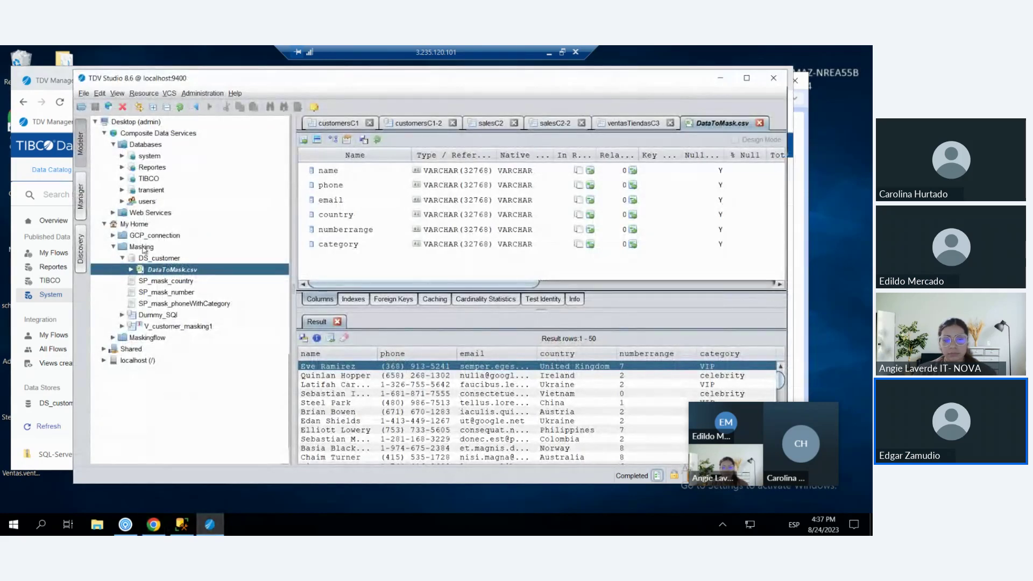
pyautogui.click(128, 529)
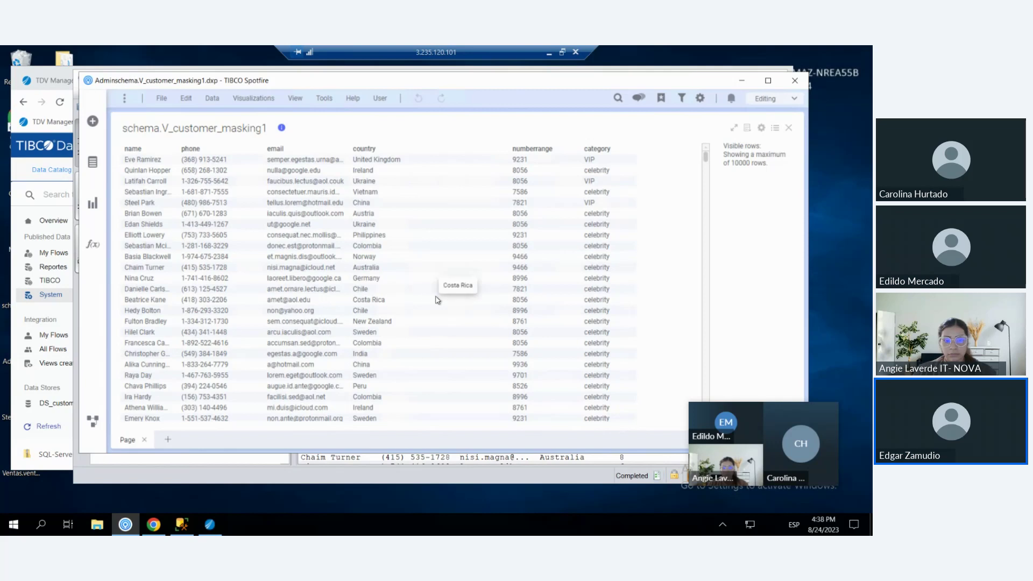
pyautogui.hotkey('alt', 'Tab')
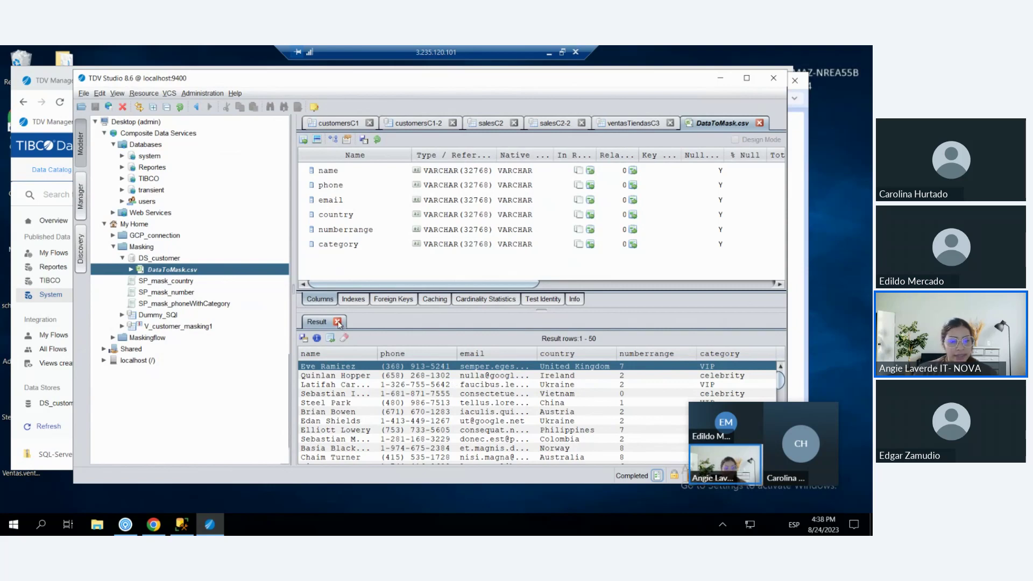
pyautogui.click(337, 322)
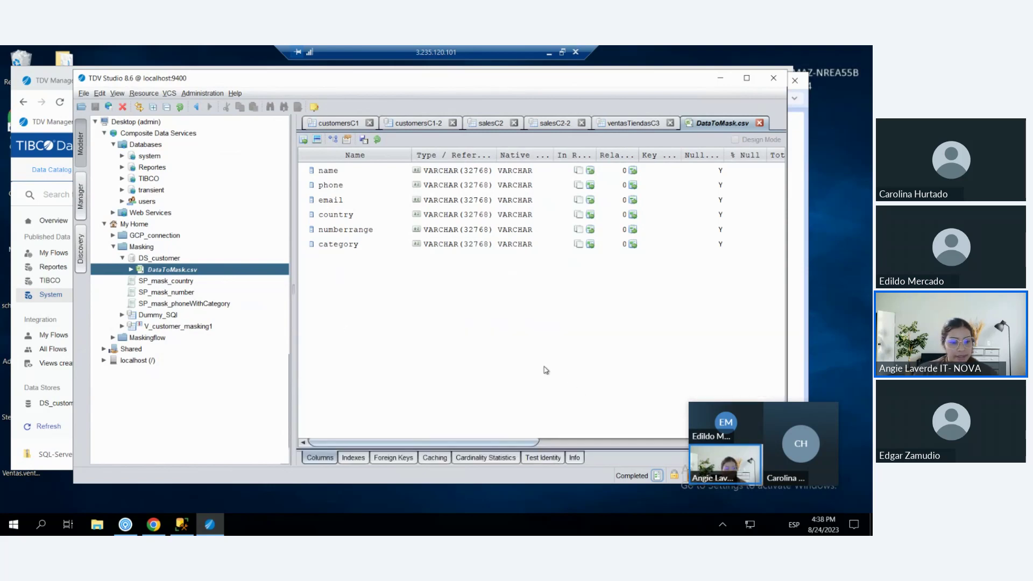